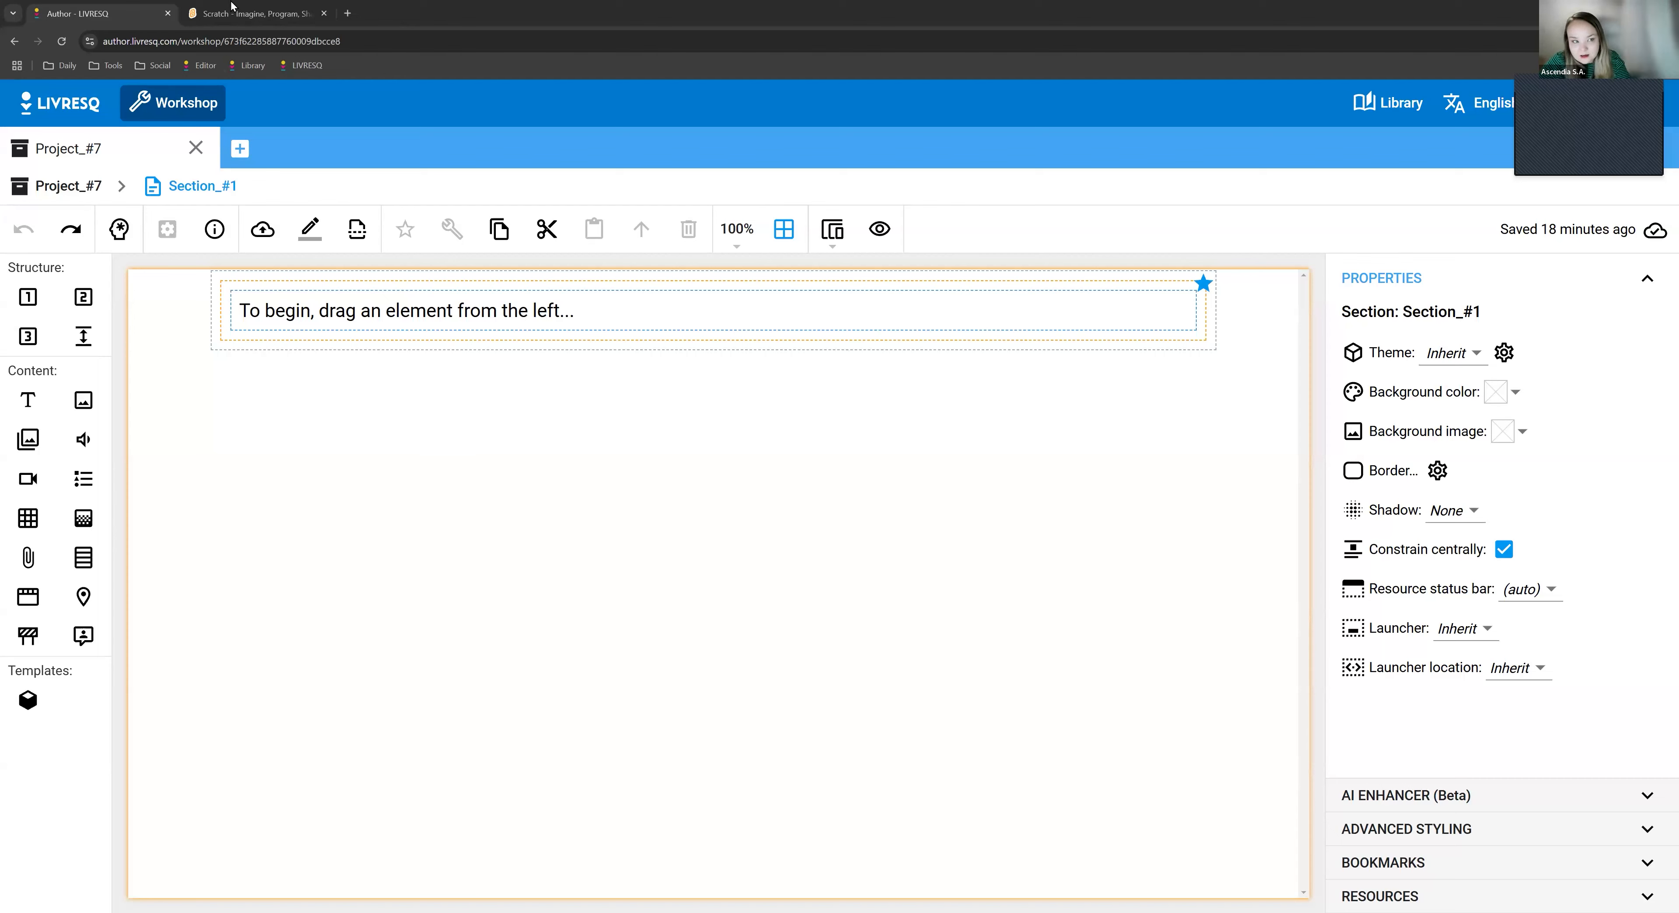
- Switch to the Scratch website, browse the featured projects and open the Potion Shop project
{"action": "left_click", "coordinate": [251, 11]}
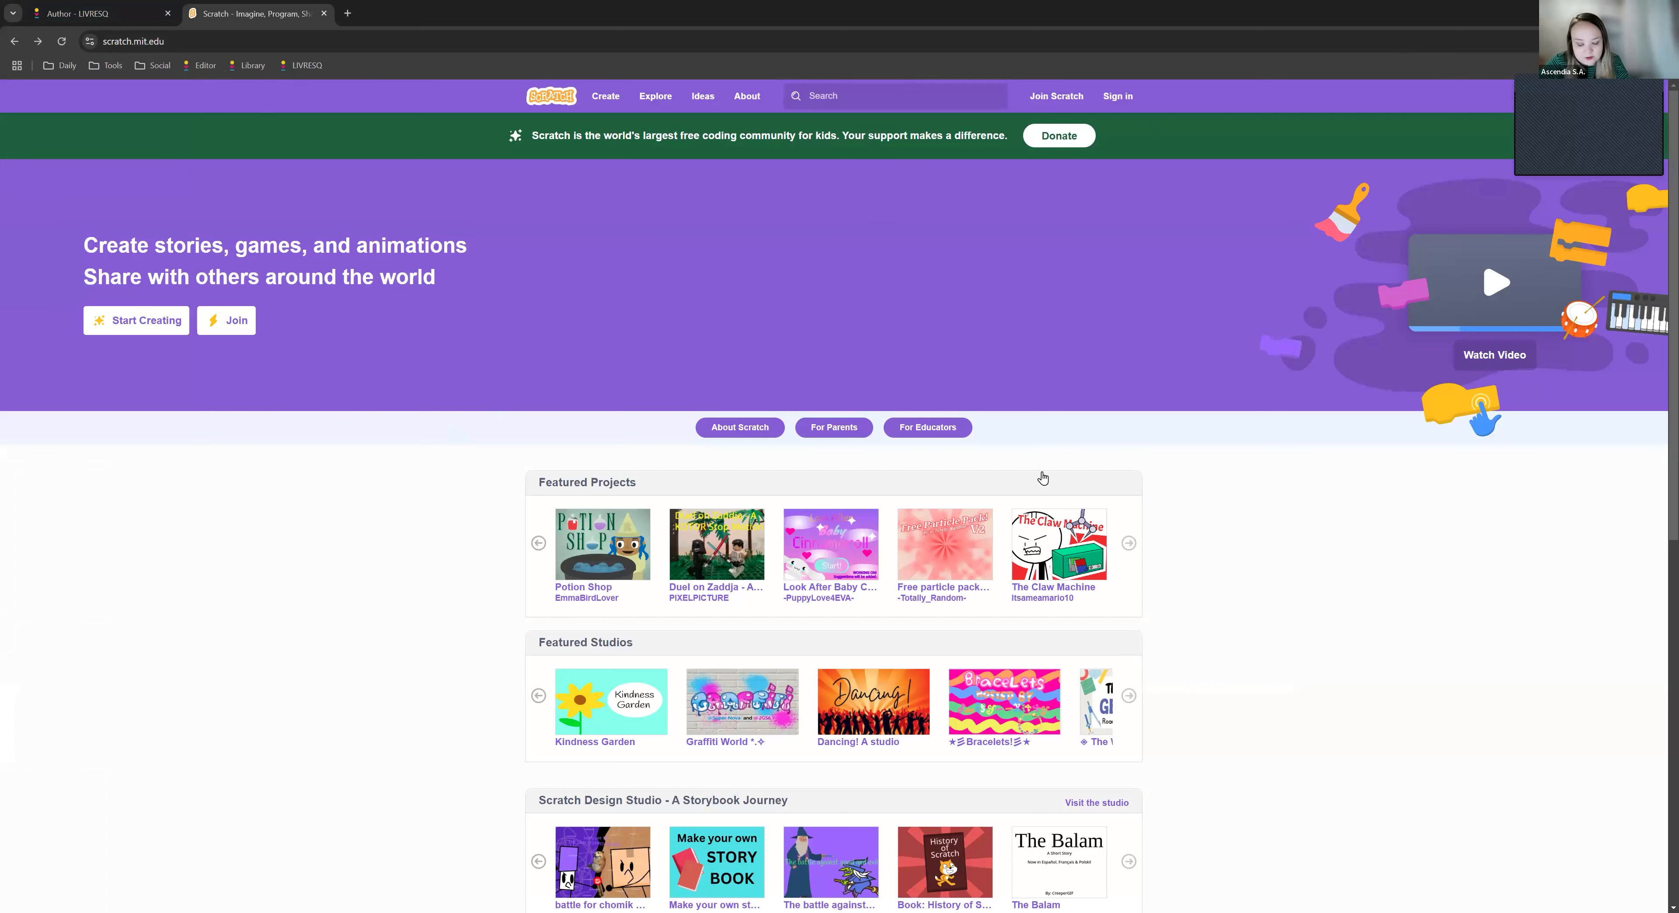
{"action": "scroll", "coordinate": [1091, 584], "scroll_direction": "up", "scroll_amount": 3}
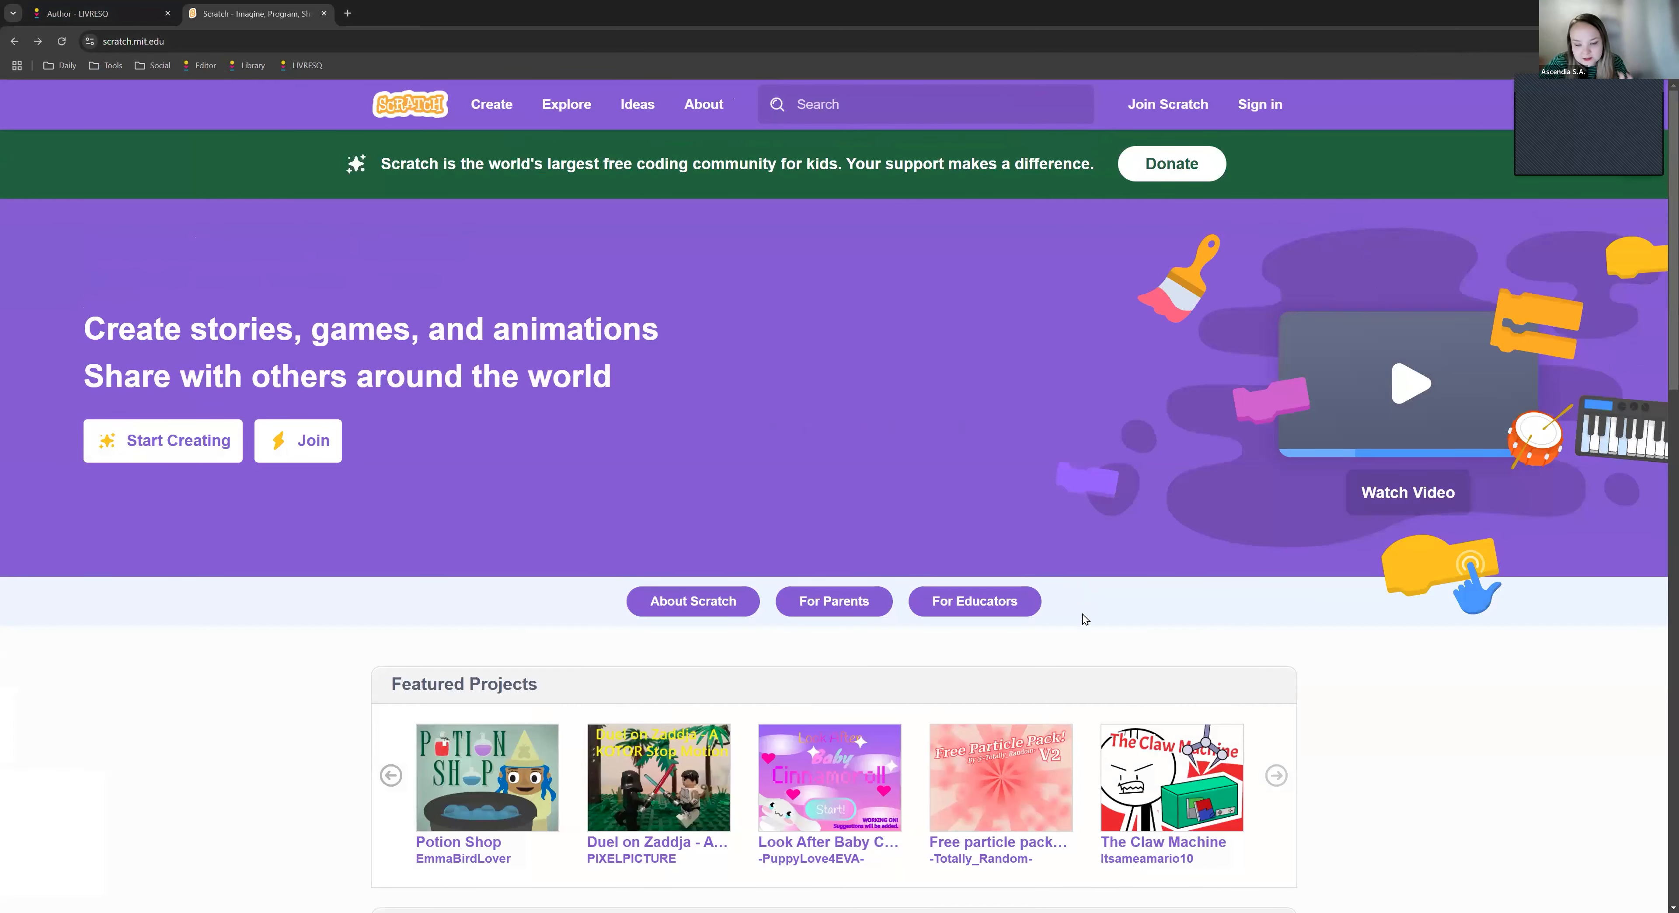
{"action": "scroll", "coordinate": [1083, 675], "scroll_direction": "down", "scroll_amount": 1}
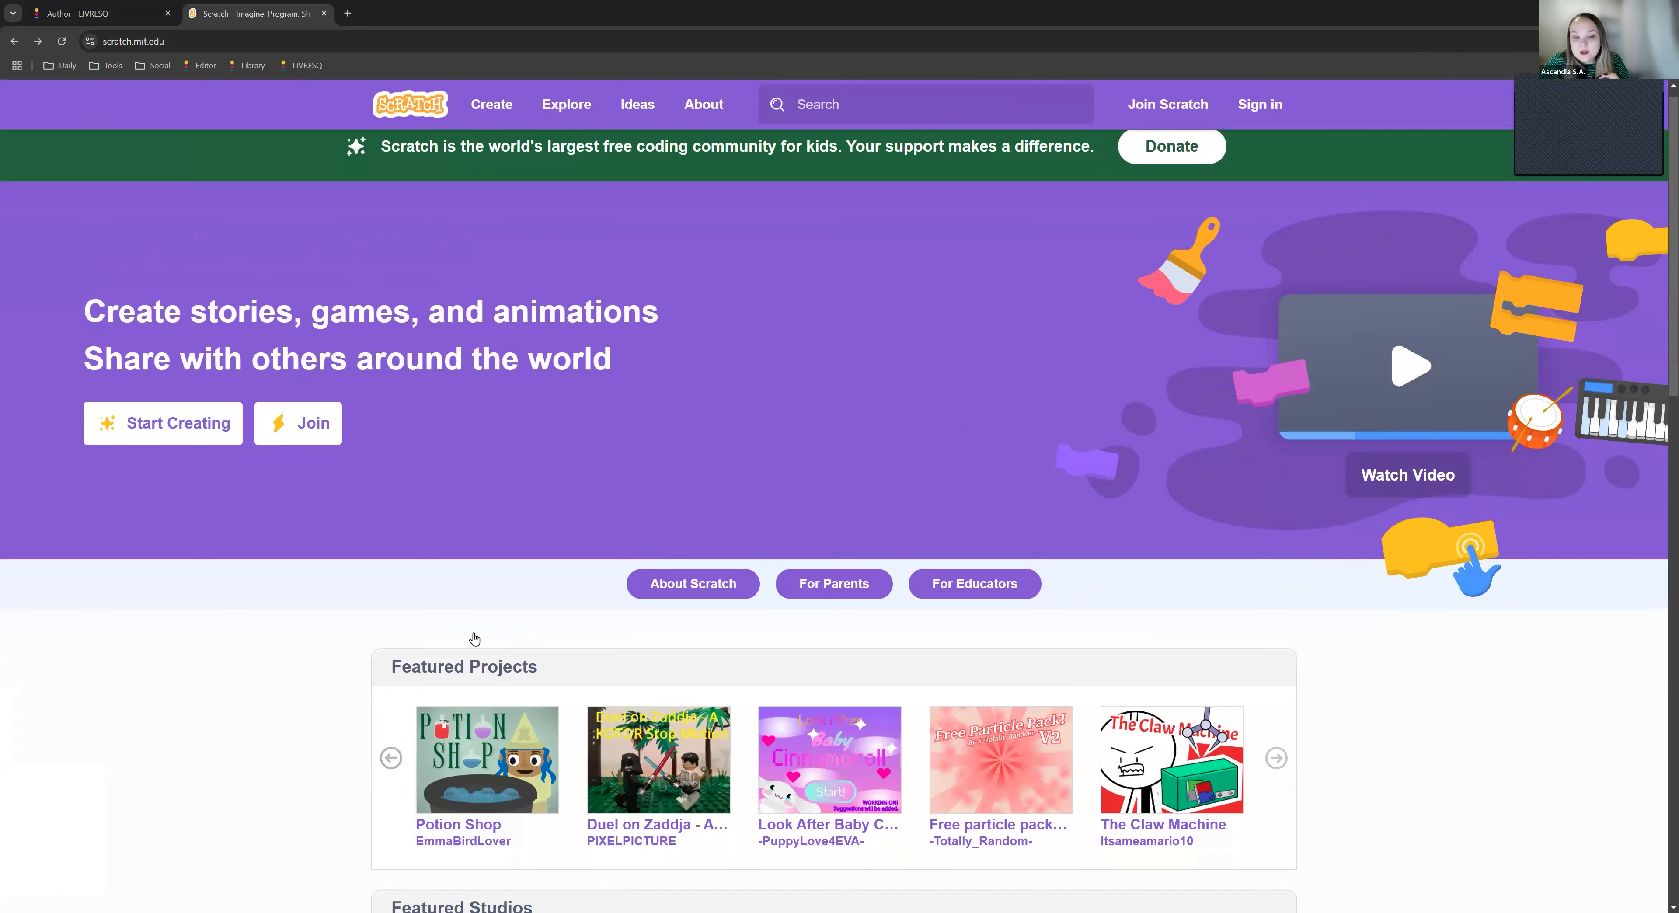
{"action": "scroll", "coordinate": [475, 649], "scroll_direction": "down", "scroll_amount": 2}
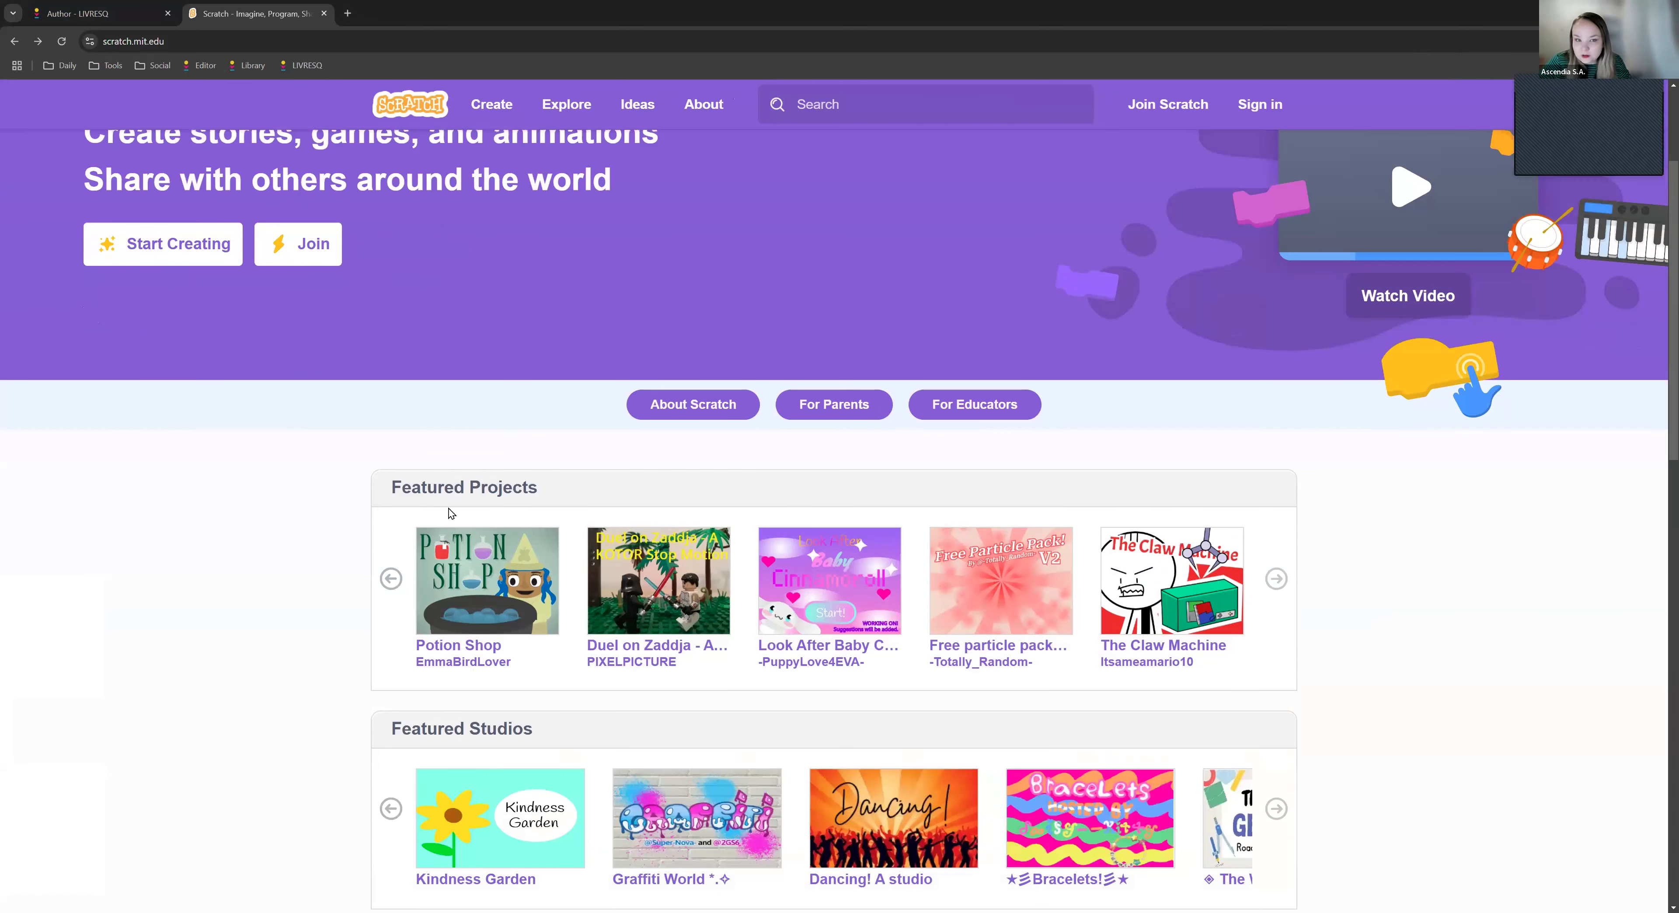
{"action": "scroll", "coordinate": [828, 587], "scroll_direction": "up", "scroll_amount": 3}
{"action": "scroll", "coordinate": [811, 667], "scroll_direction": "down", "scroll_amount": 3}
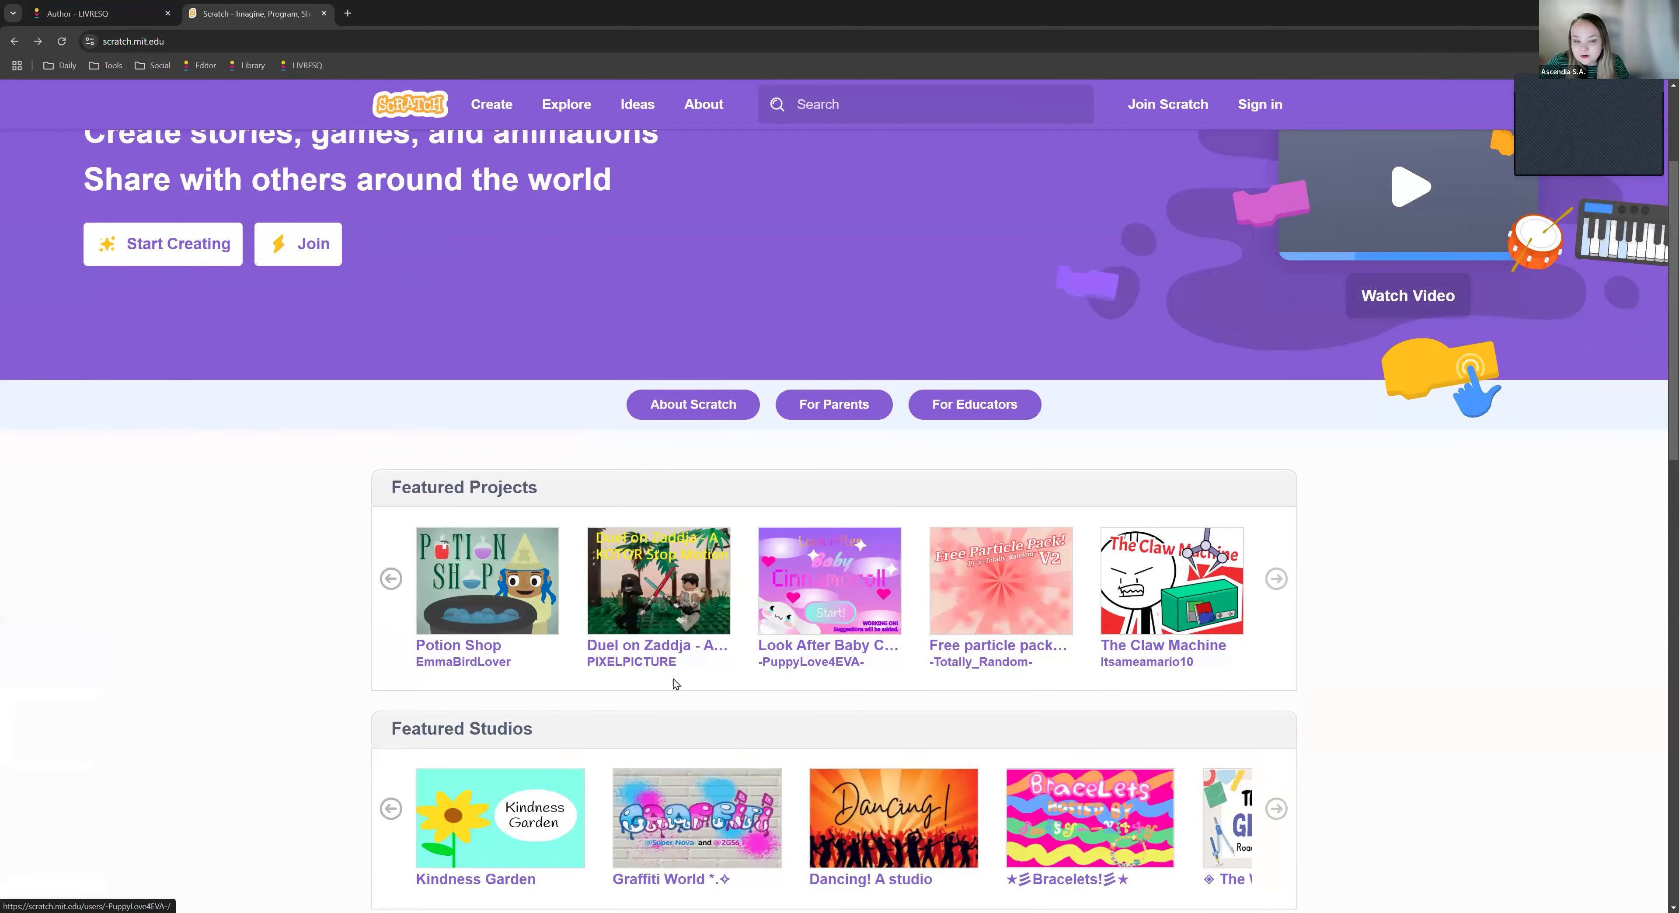
{"action": "left_click", "coordinate": [470, 656]}
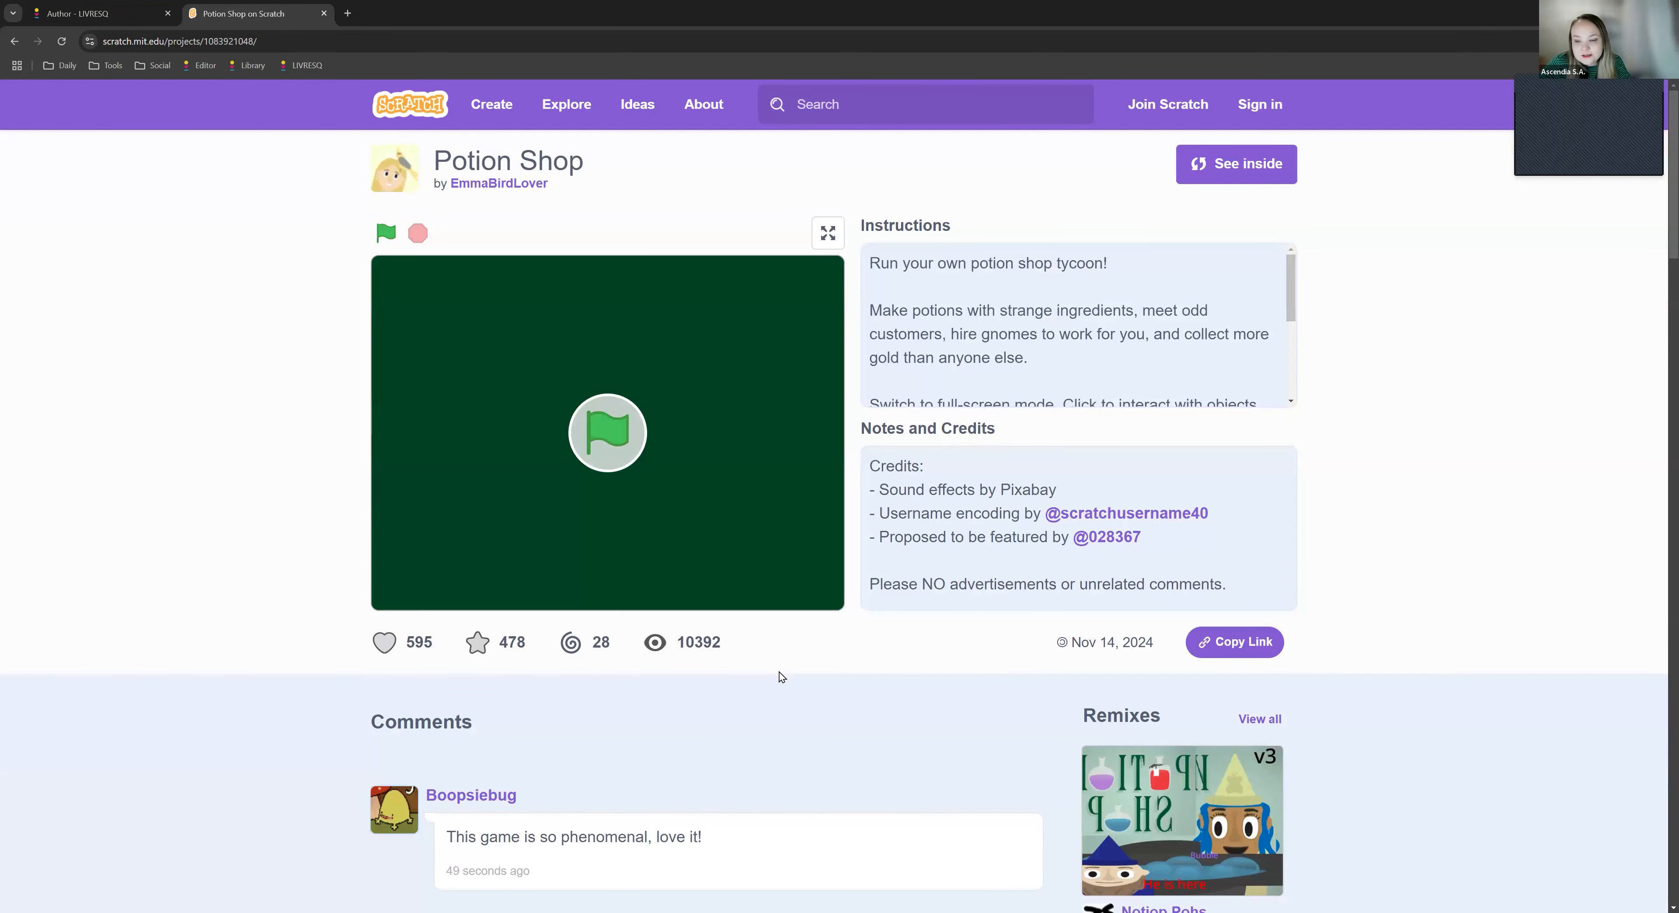
- Copy the Potion Shop project's iframe embed code and return to the LIVRESQ project
{"action": "left_click", "coordinate": [1272, 644]}
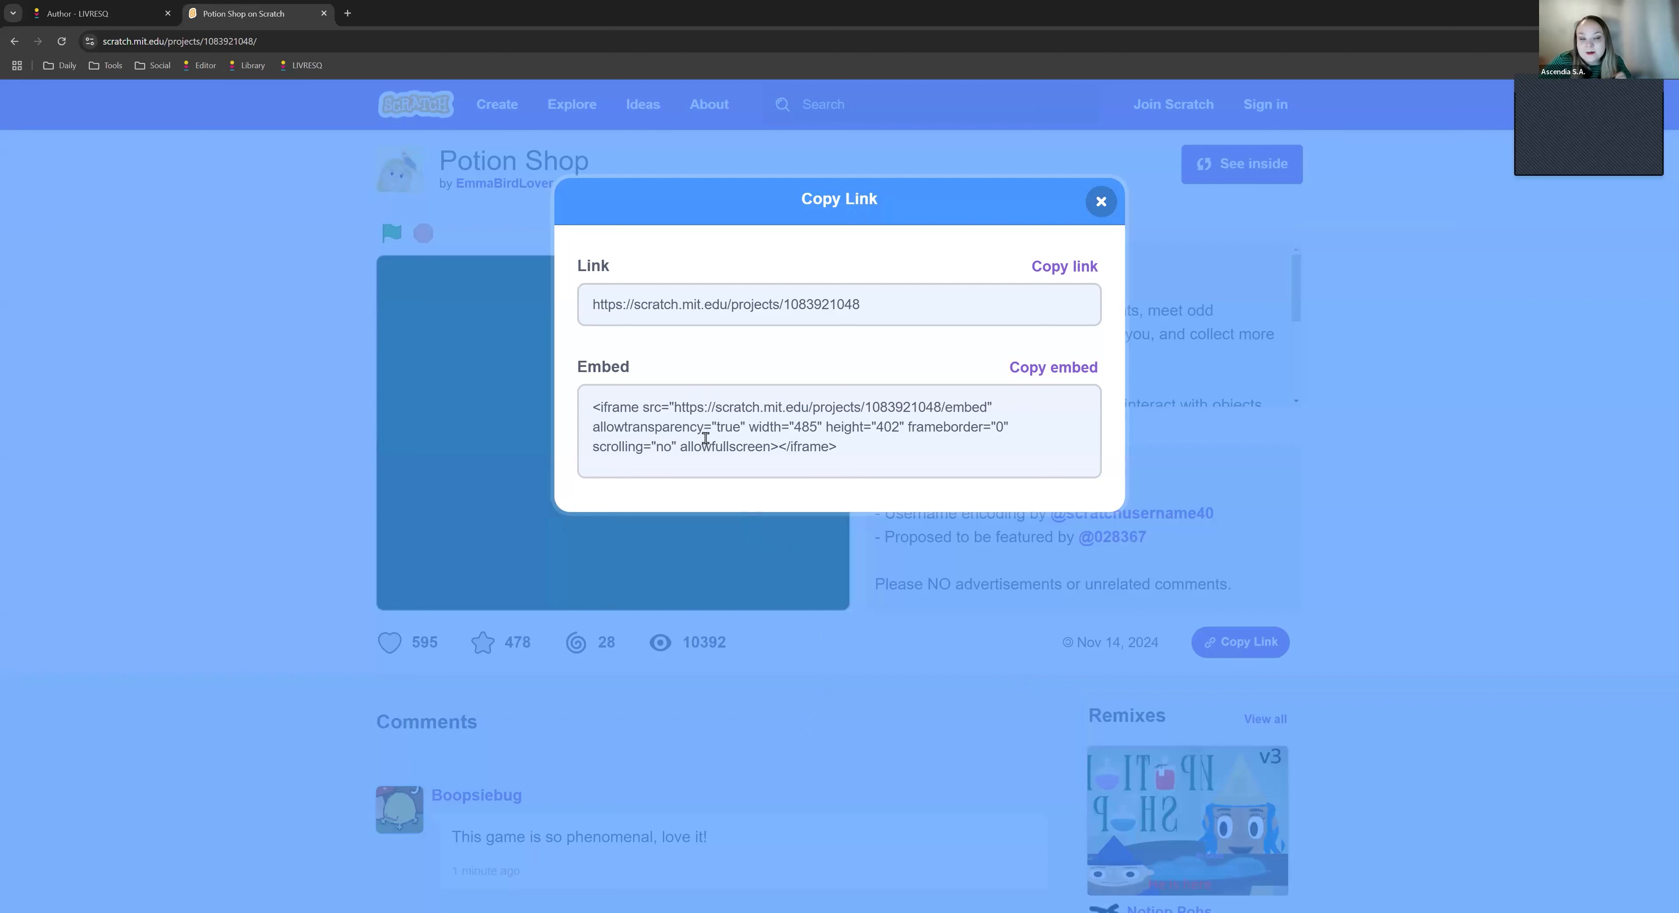
{"action": "left_click", "coordinate": [769, 438]}
{"action": "key", "text": "ctrl+c"}
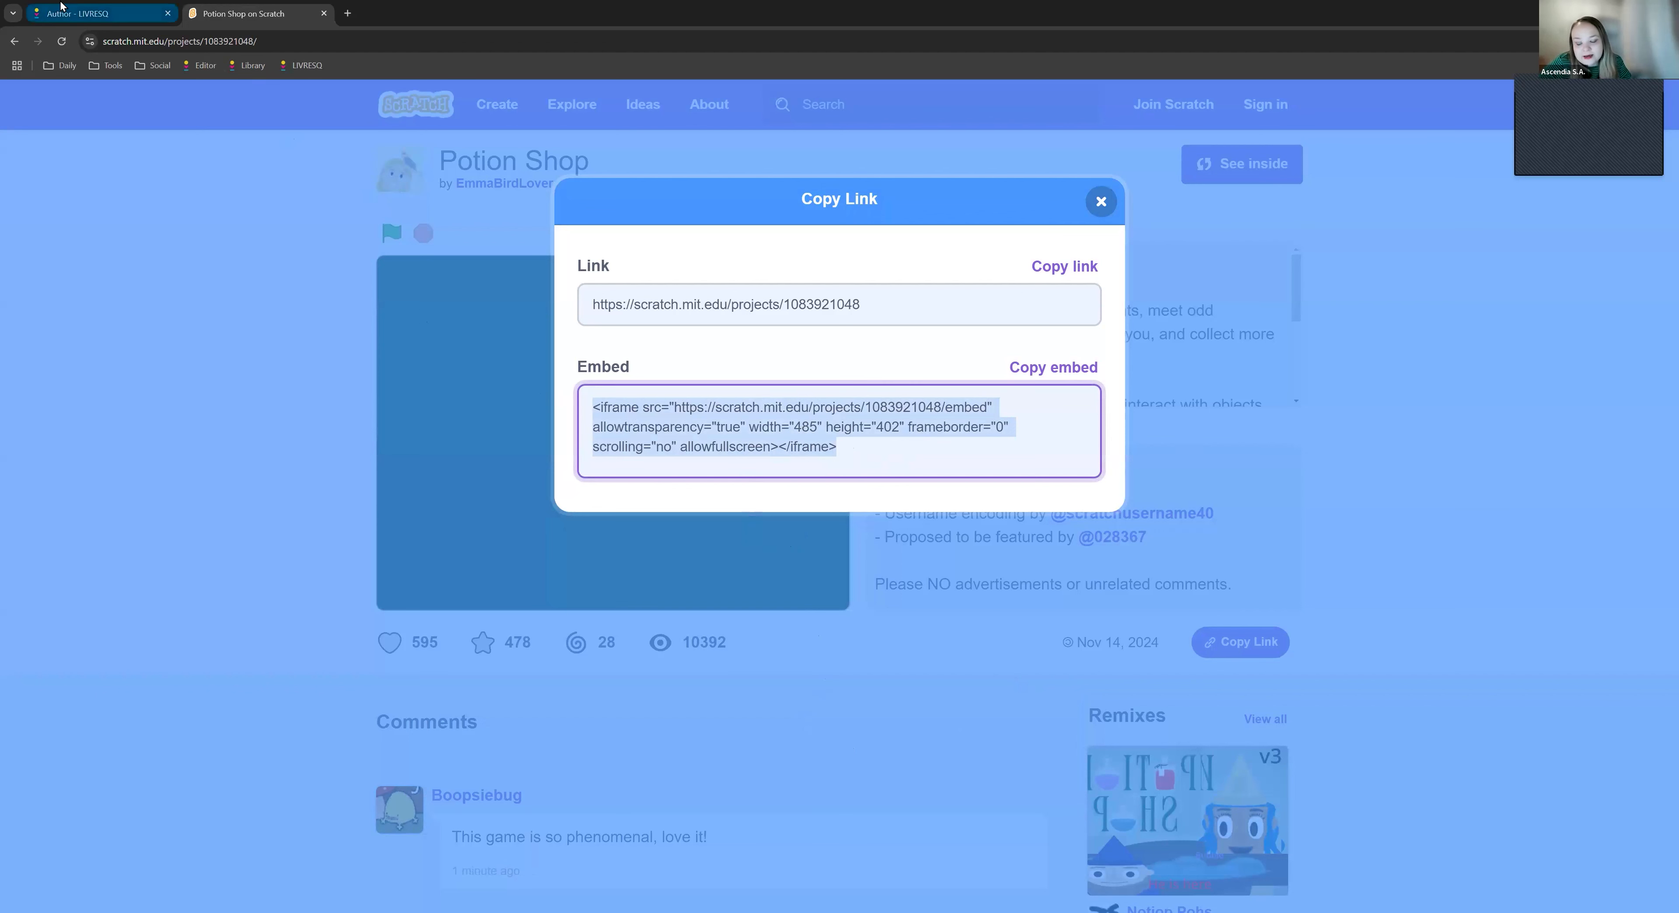
{"action": "left_click", "coordinate": [108, 12]}
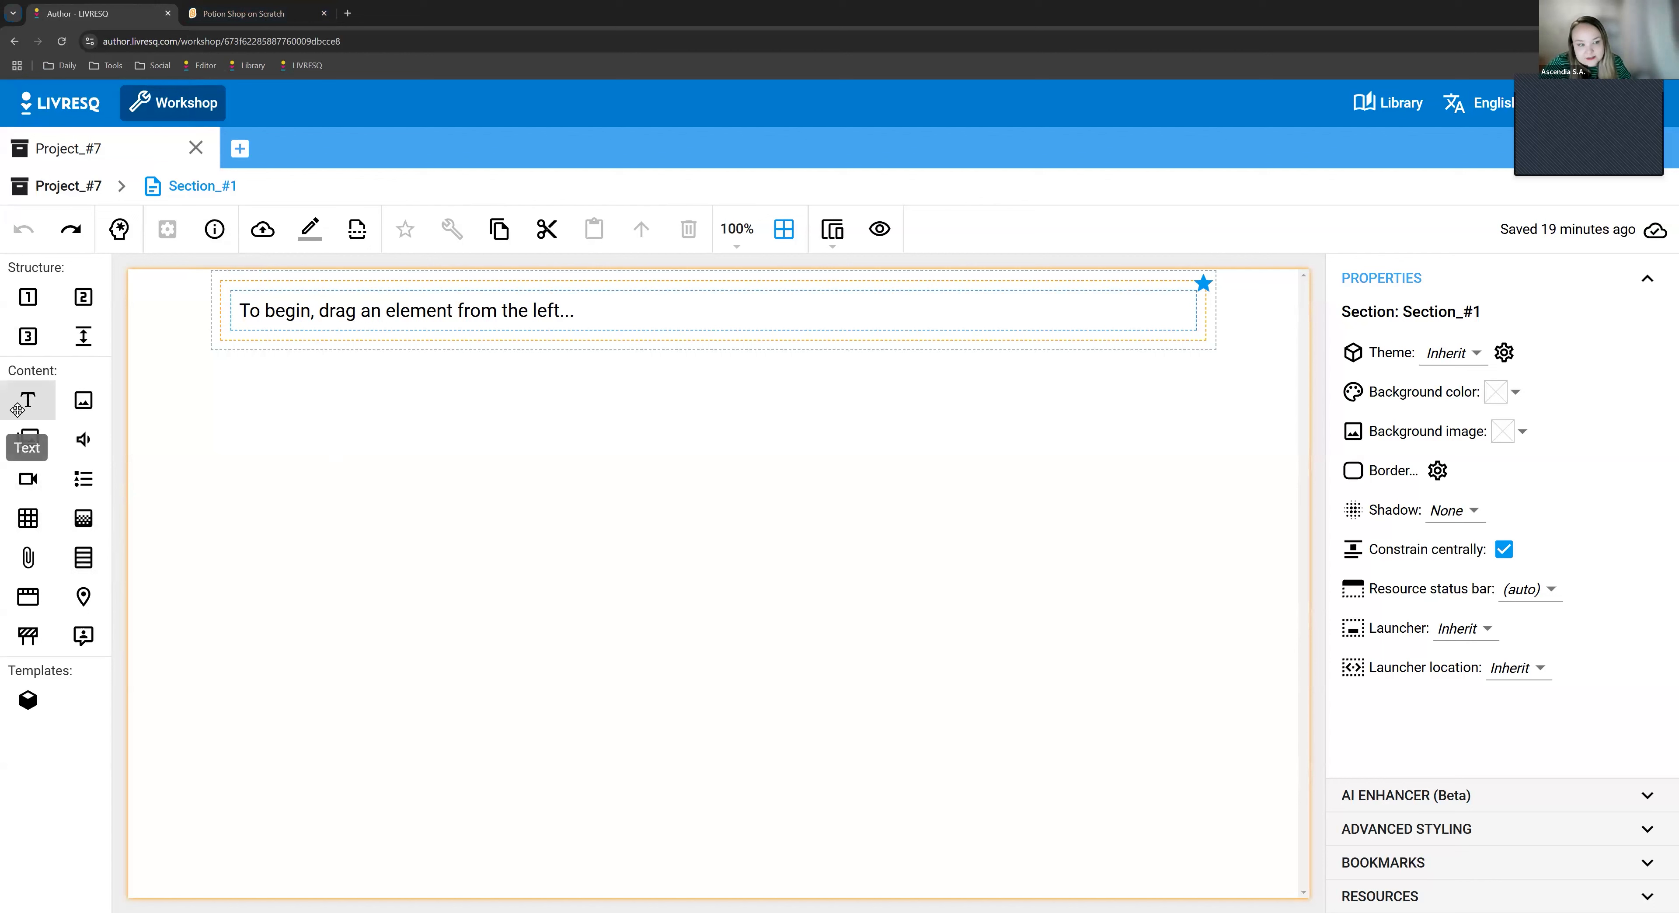
- Add a text element below the placeholder row and replace its HTML source with the copied Scratch embed code
{"action": "left_click_drag", "start_coordinate": [17, 409], "coordinate": [456, 518]}
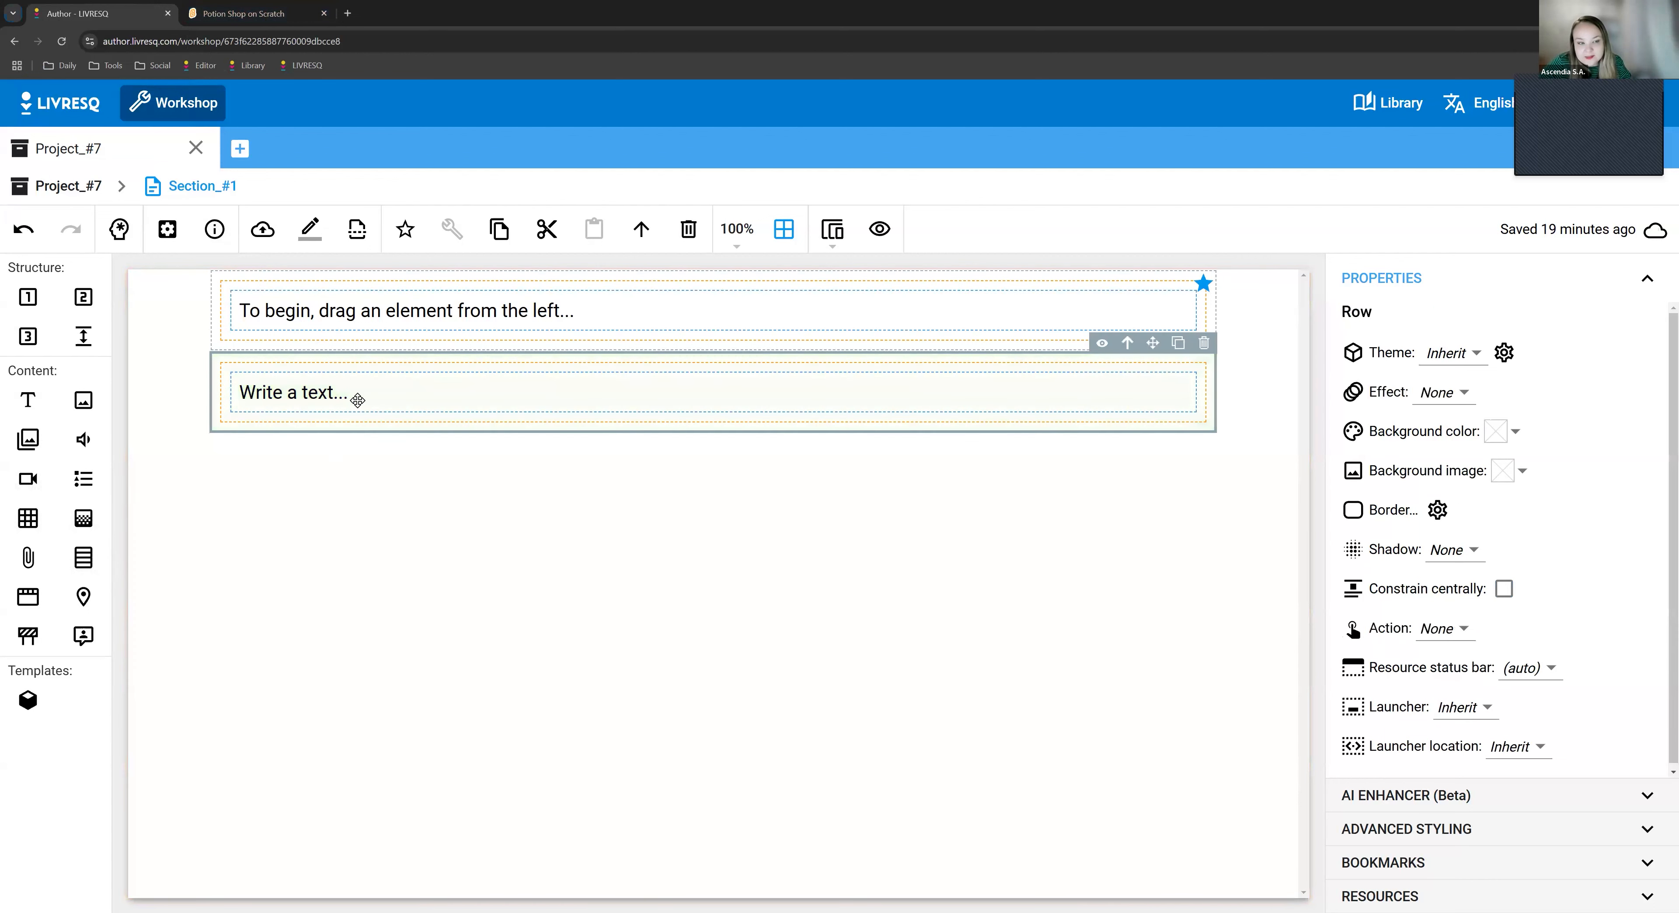
{"action": "left_click", "coordinate": [322, 391]}
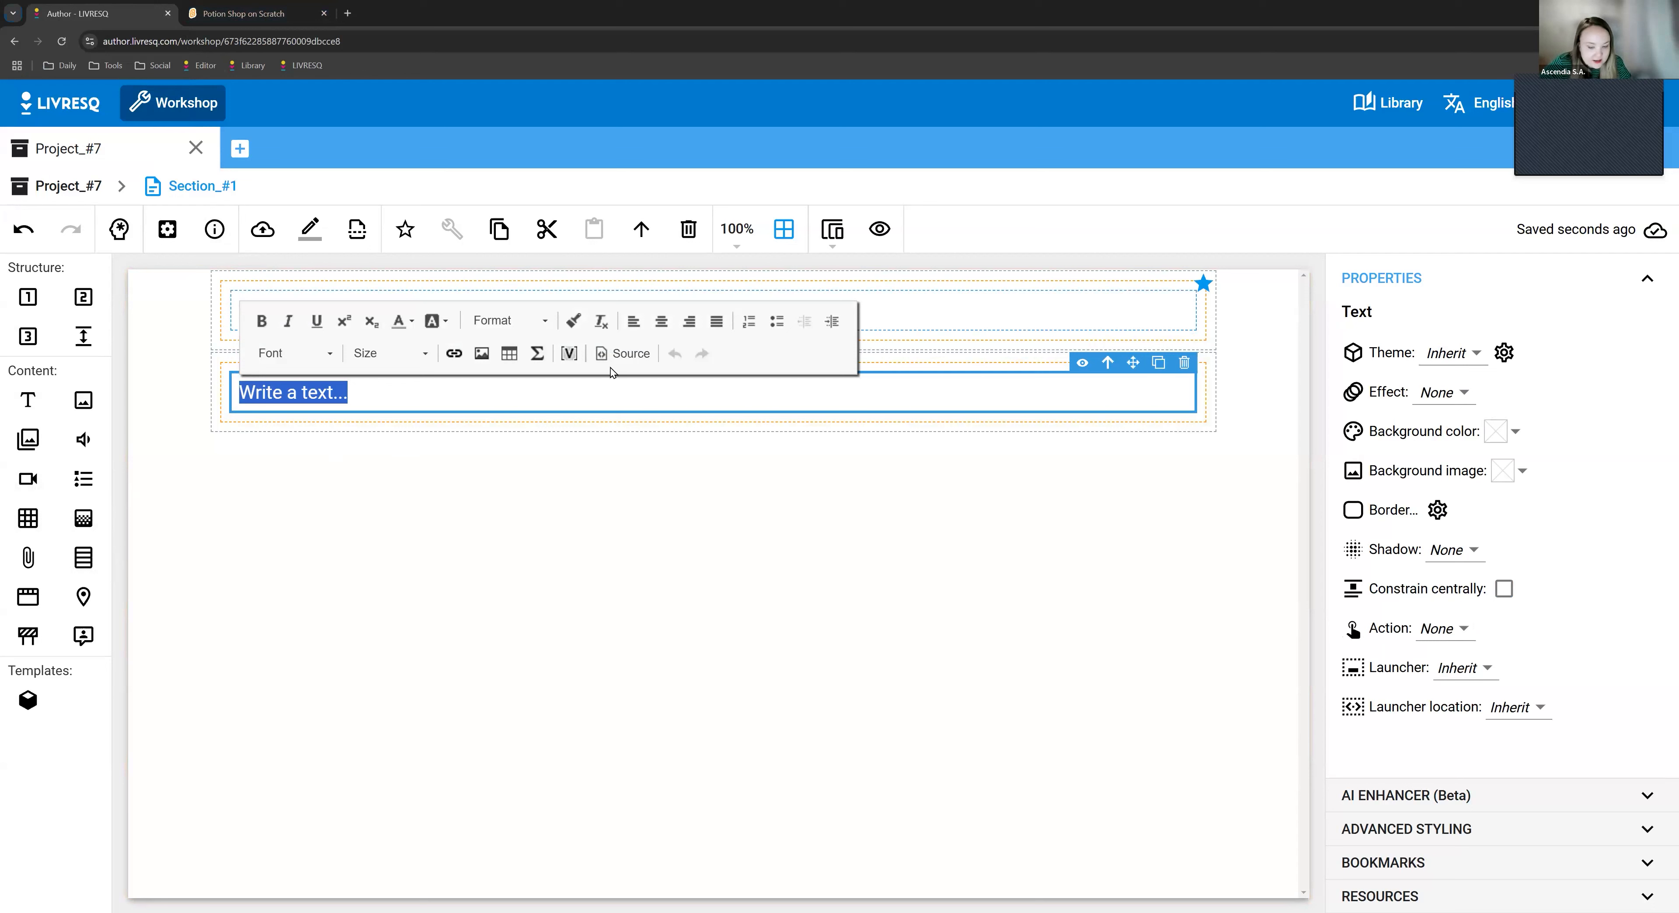
{"action": "left_click", "coordinate": [630, 356]}
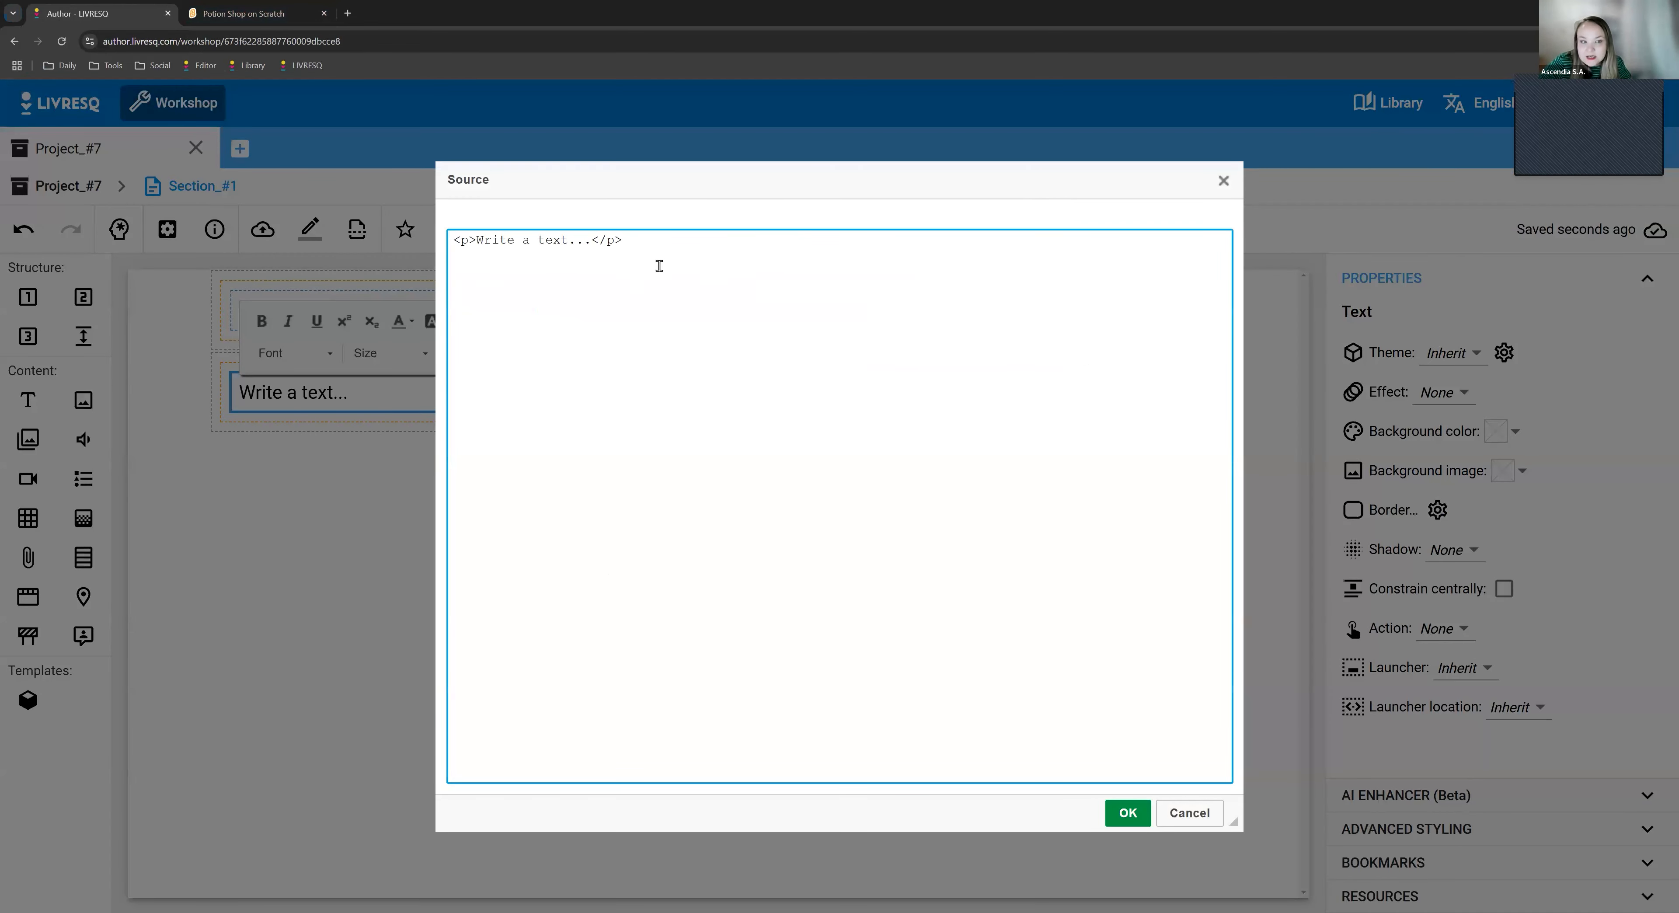
{"action": "left_click_drag", "start_coordinate": [454, 254], "coordinate": [415, 241]}
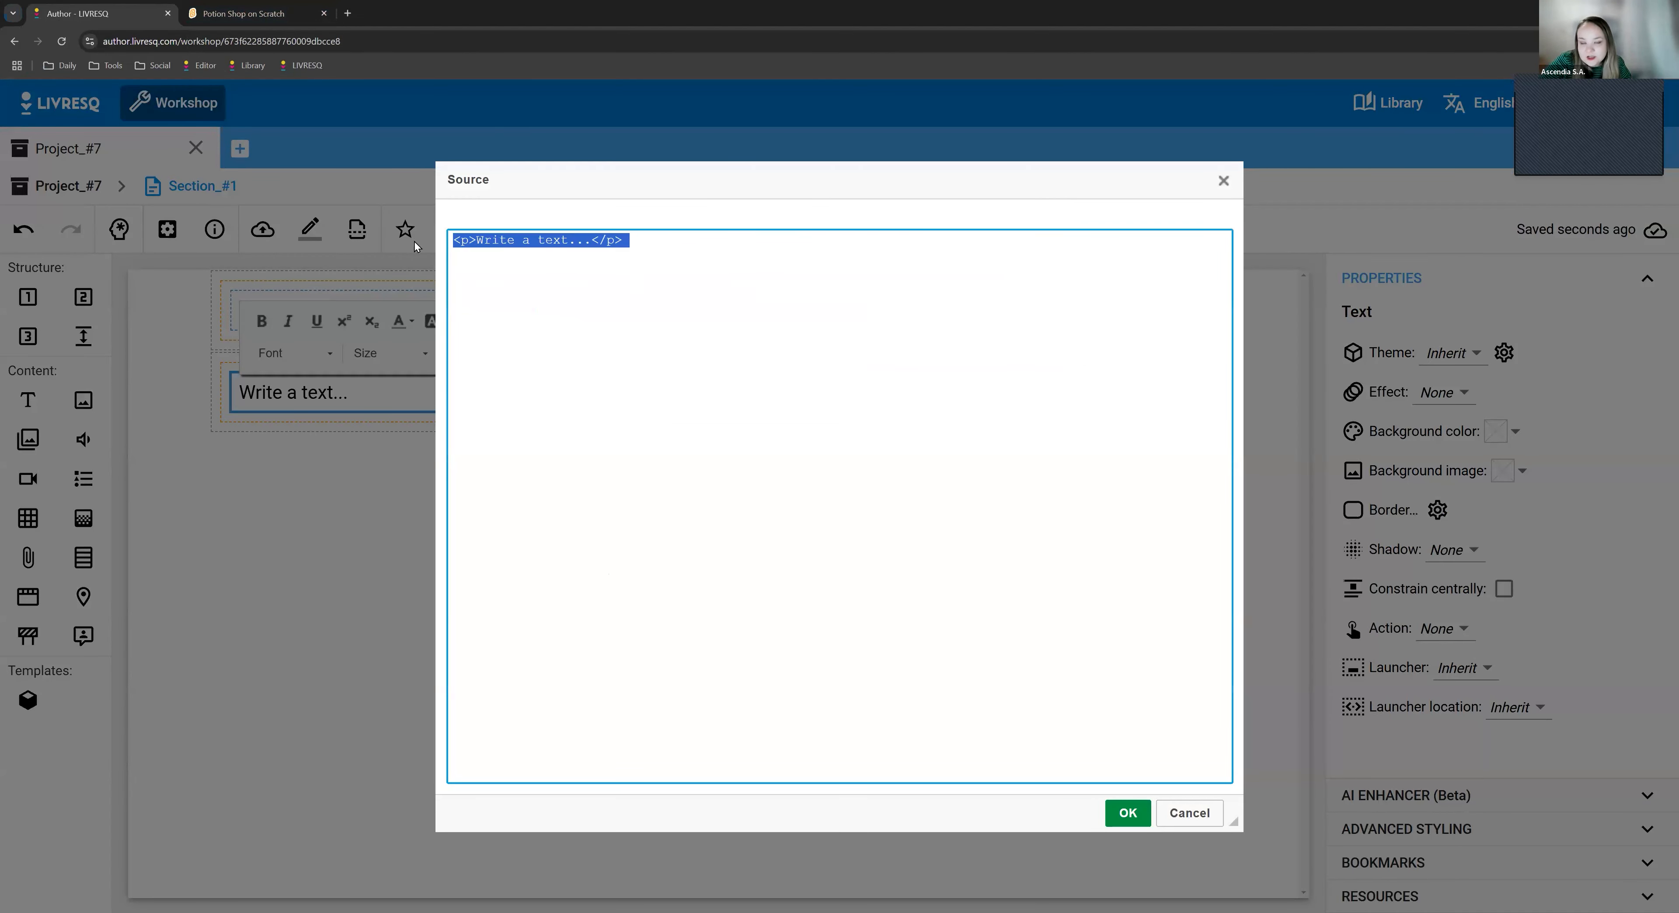
{"action": "key", "text": "Delete"}
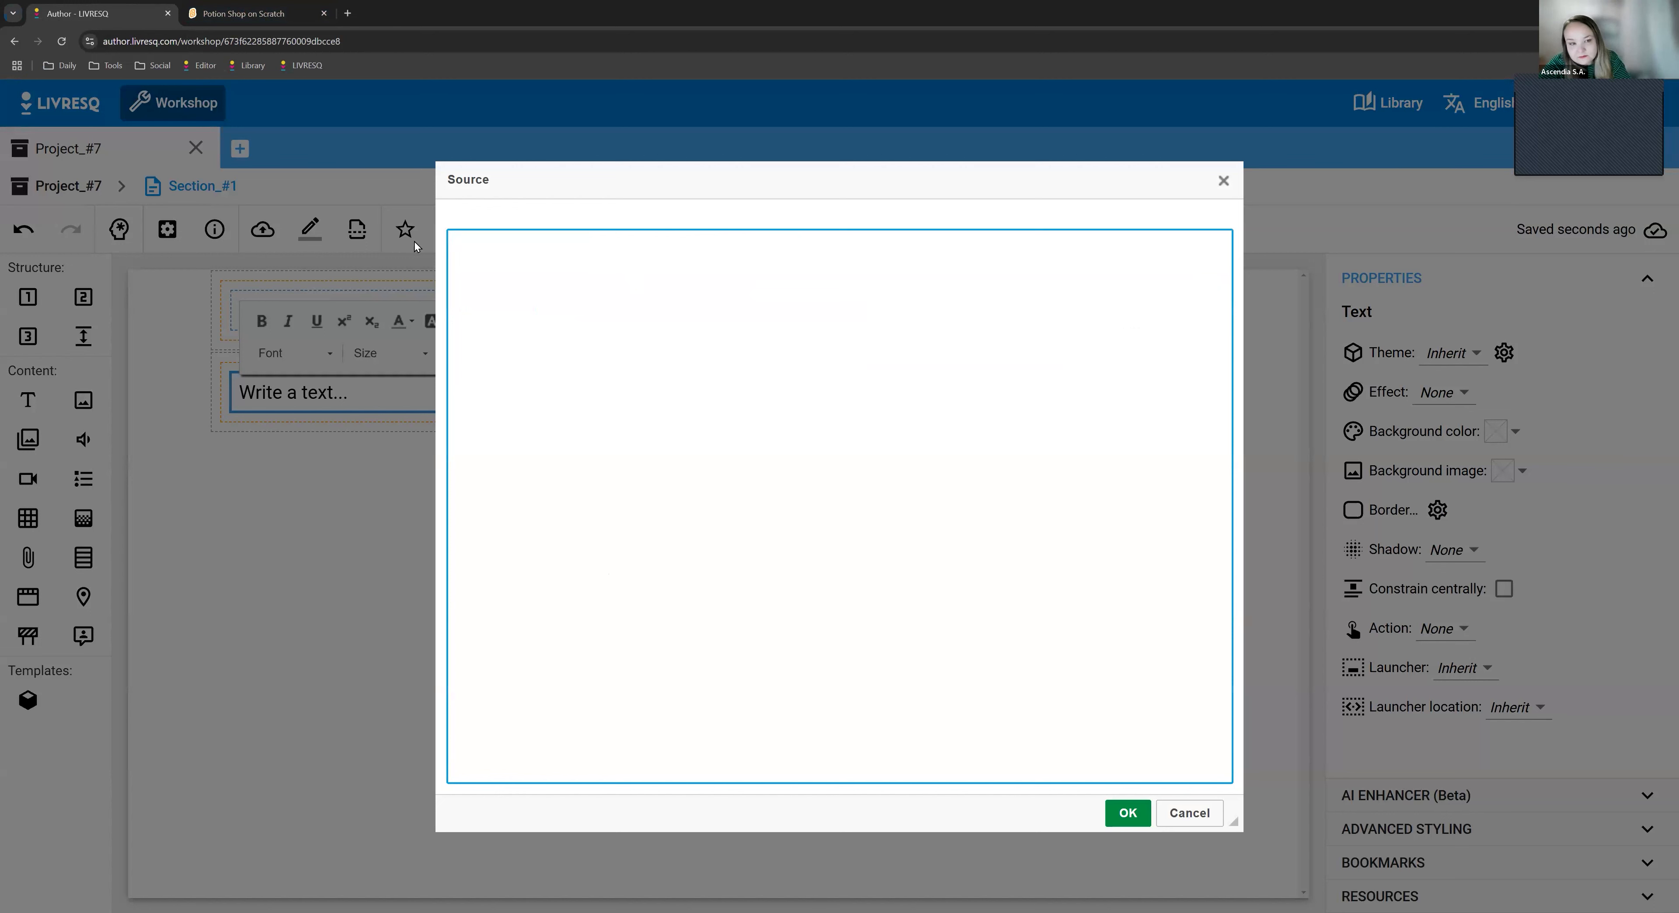
{"action": "right_click", "coordinate": [543, 281]}
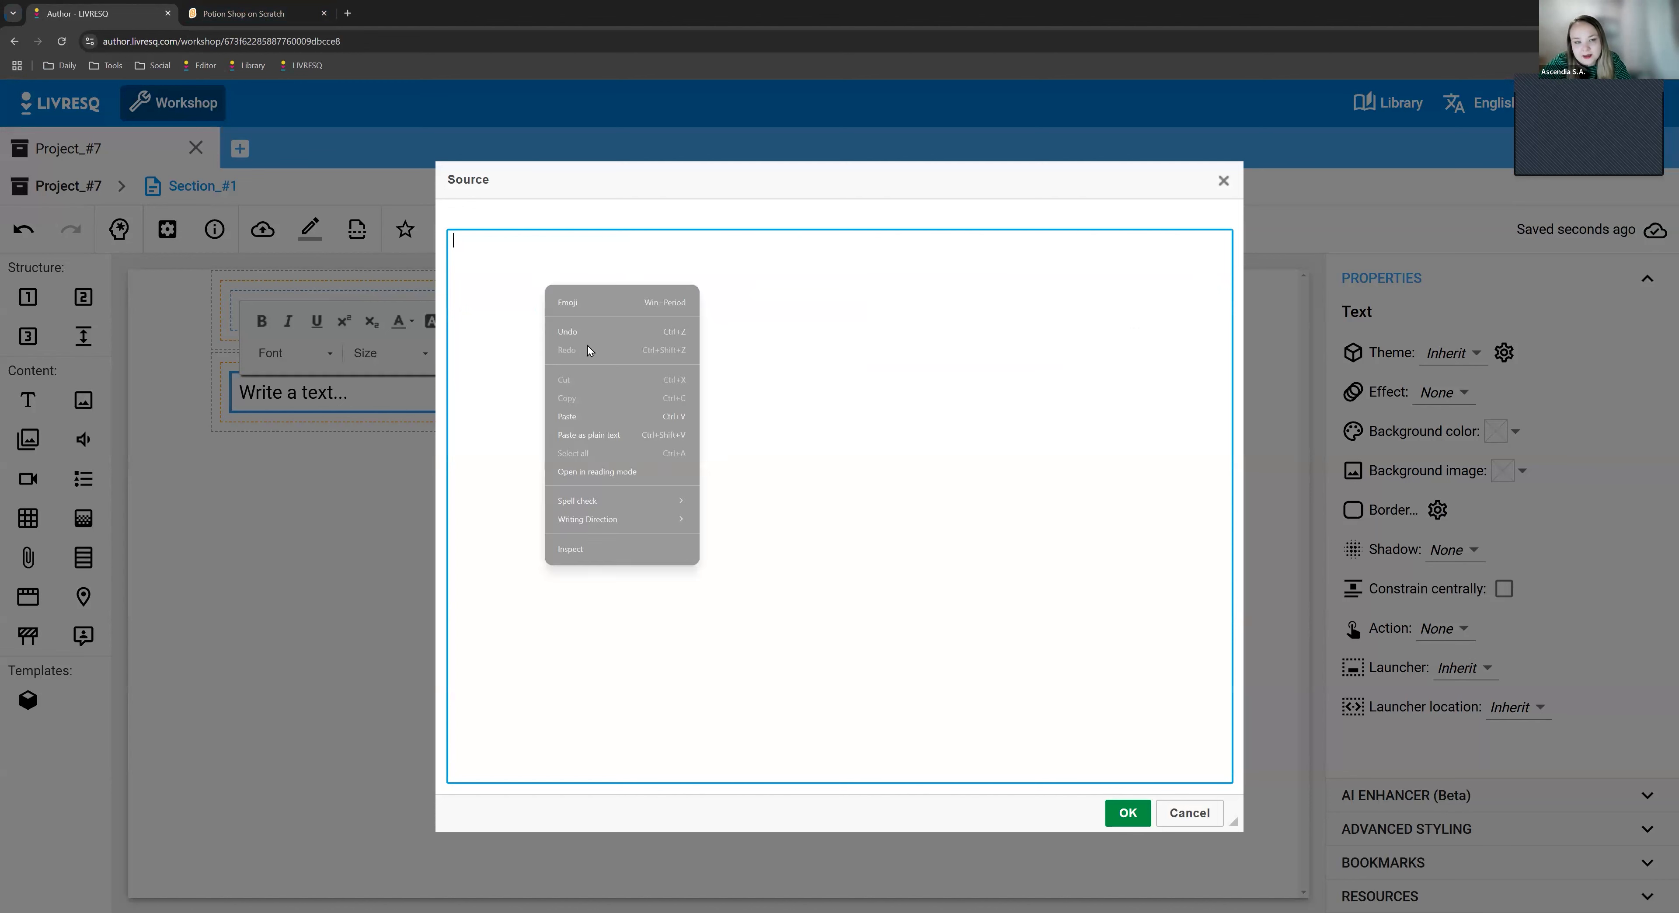
{"action": "left_click", "coordinate": [592, 416]}
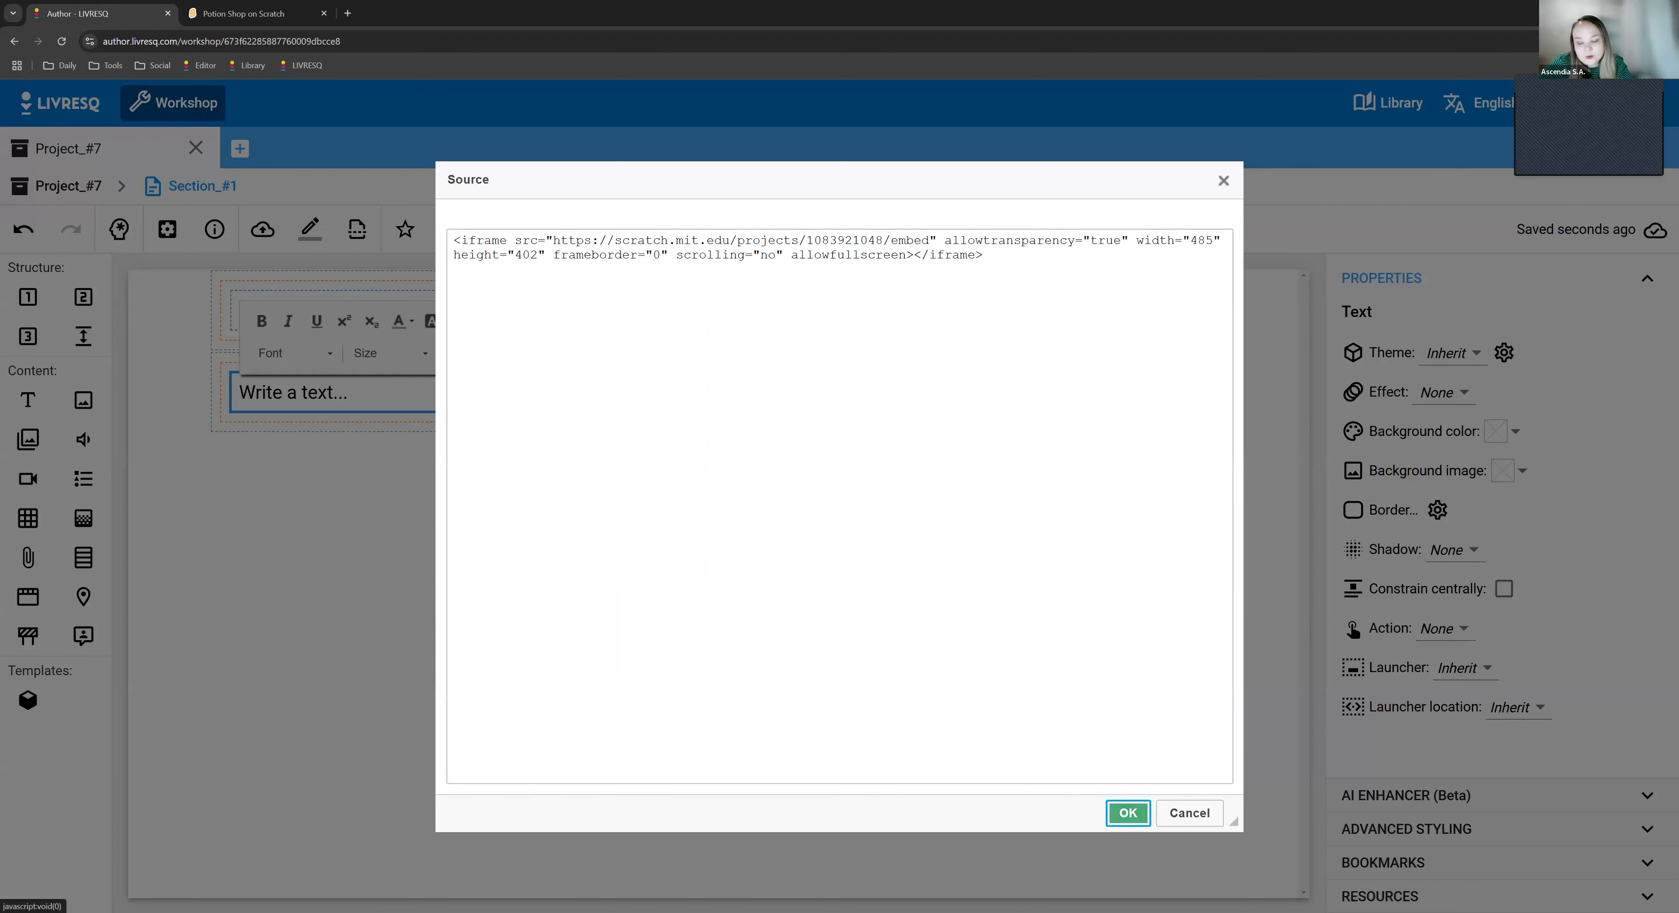
{"action": "left_click", "coordinate": [1147, 819]}
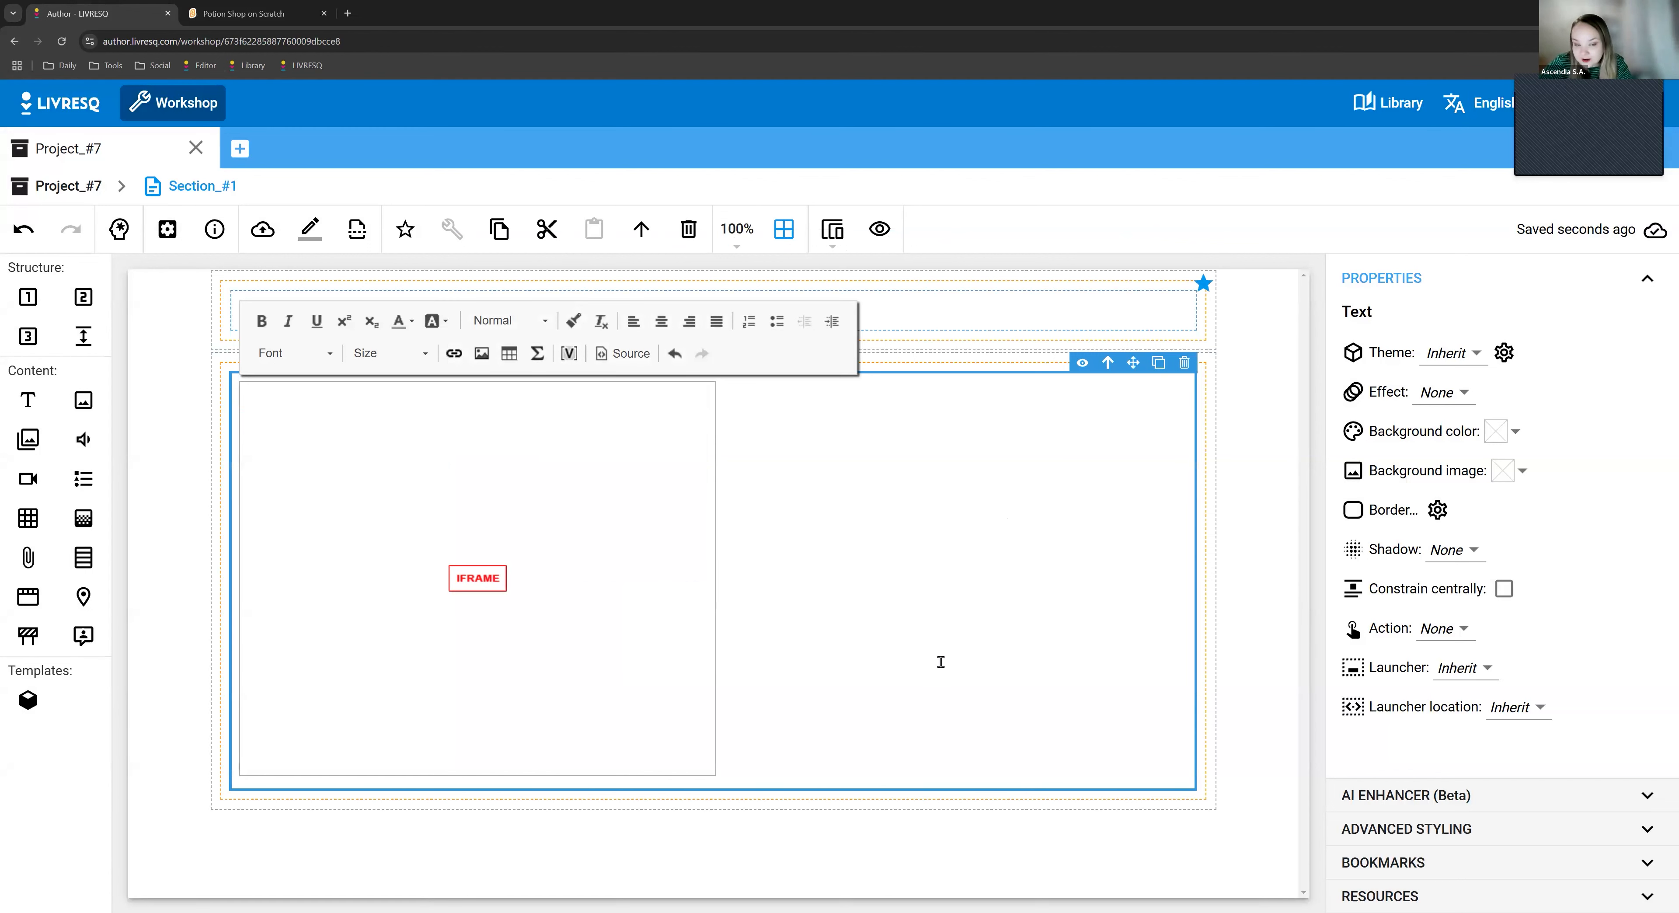
{"action": "left_click", "coordinate": [1261, 548]}
- Preview Section_#1 in view mode, start the embedded Potion Shop game, and return to editing
{"action": "left_click", "coordinate": [878, 230]}
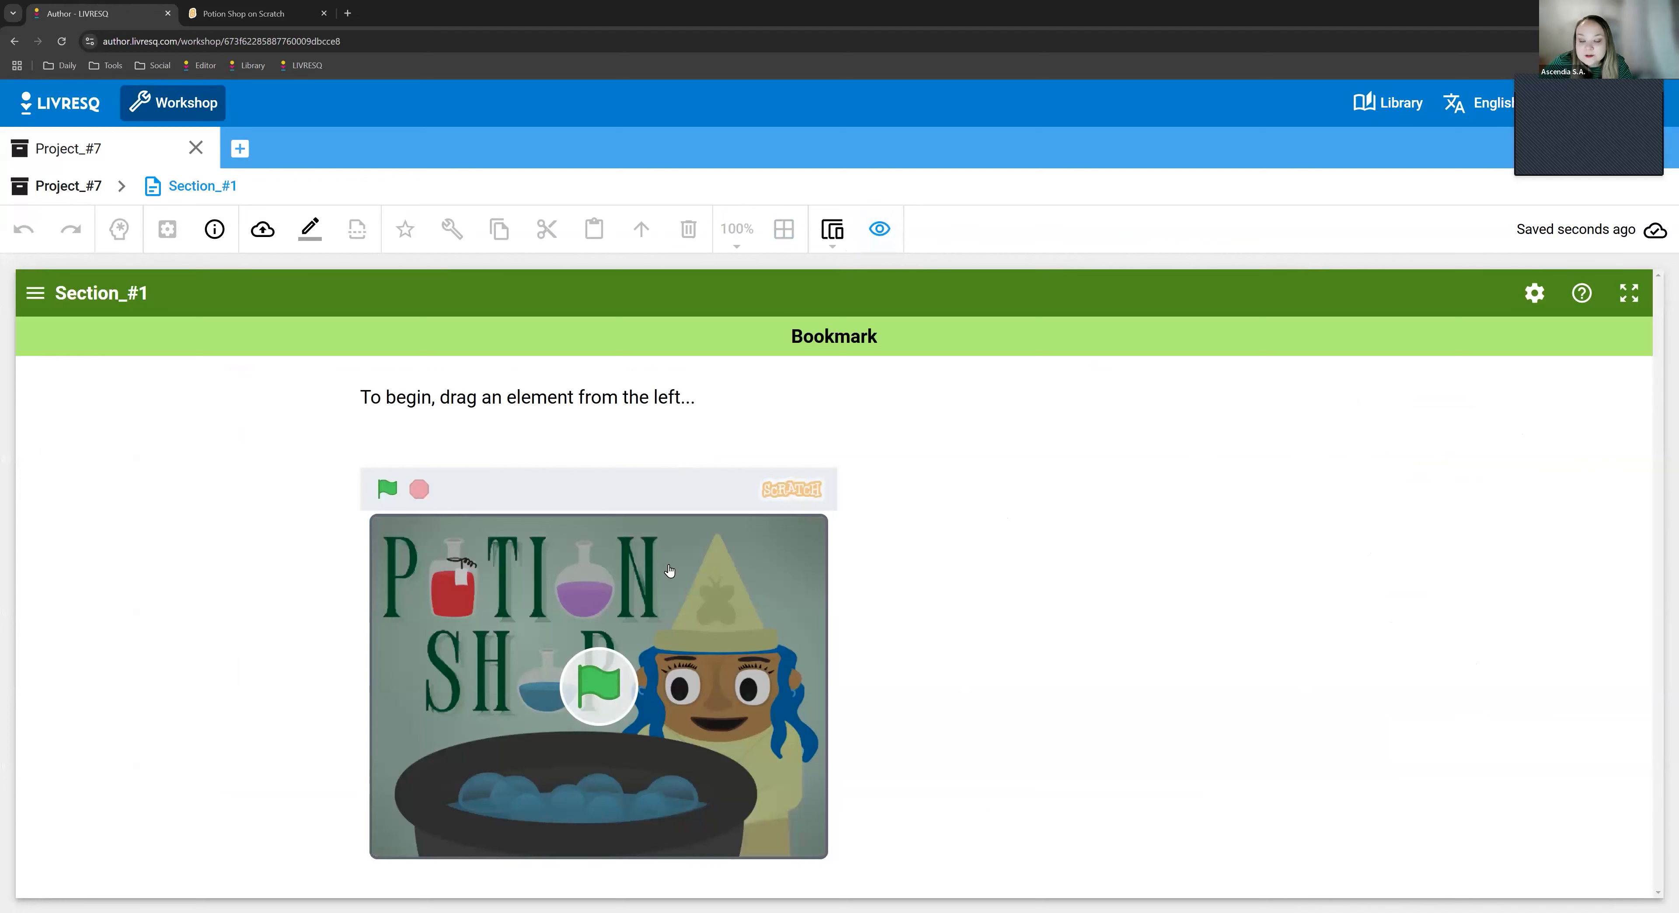
{"action": "left_click", "coordinate": [643, 682]}
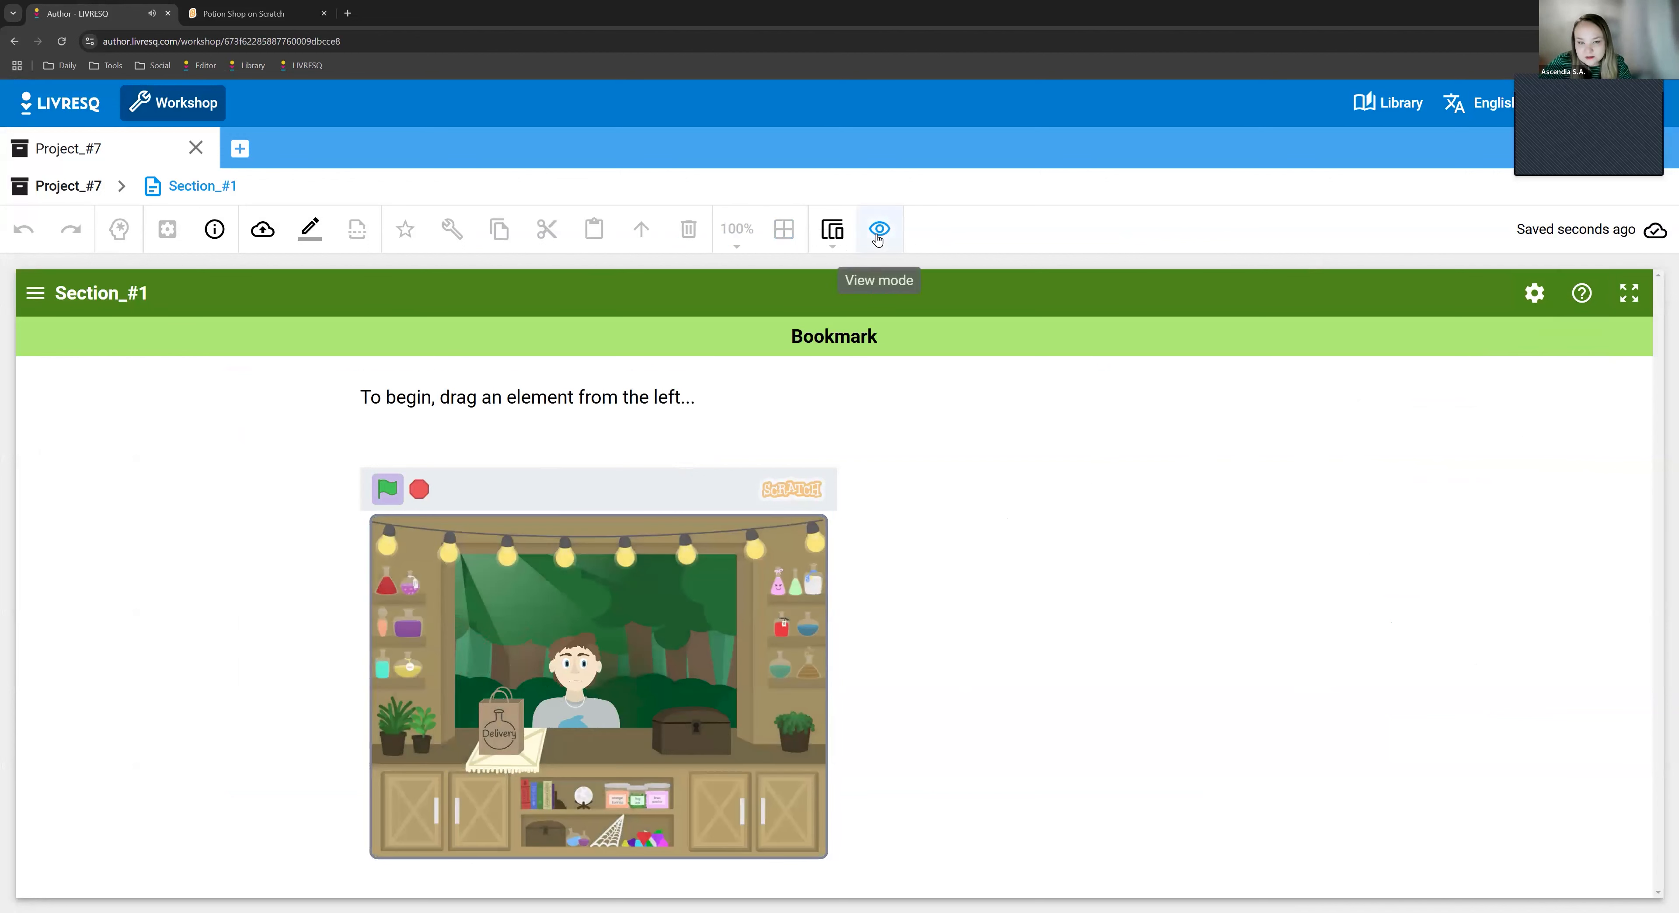
{"action": "left_click", "coordinate": [878, 229]}
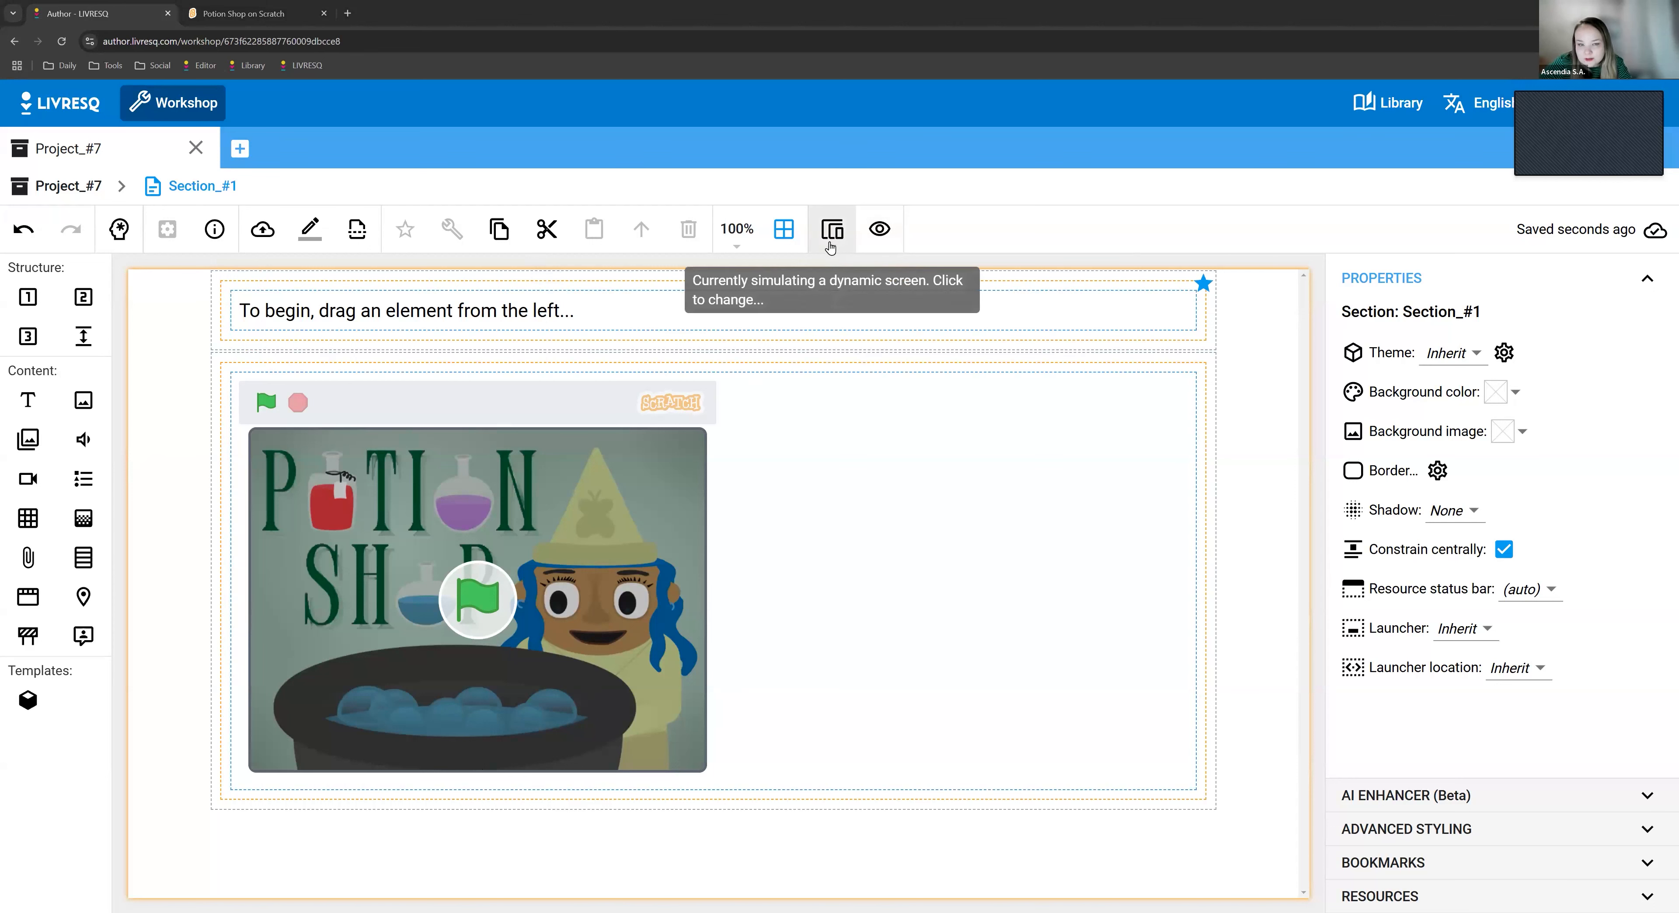
- Inspect the width and height attributes in the embedded game's HTML source, closing it without changes
{"action": "left_click", "coordinate": [832, 247]}
{"action": "left_click", "coordinate": [871, 489]}
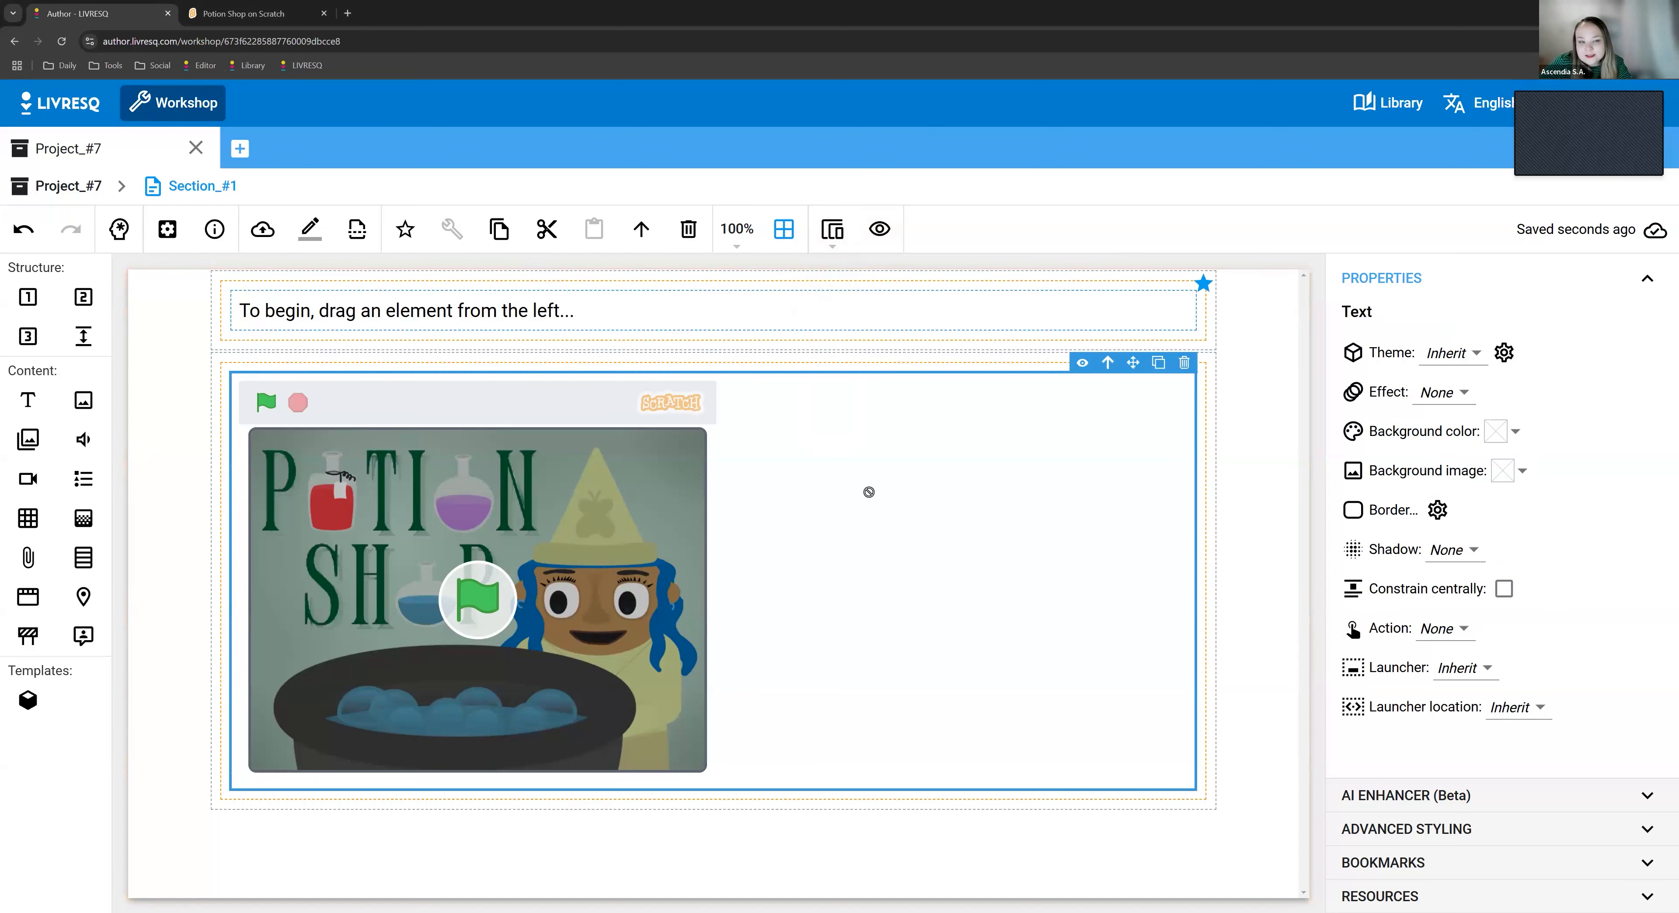
{"action": "left_click", "coordinate": [538, 418]}
{"action": "left_click", "coordinate": [623, 353]}
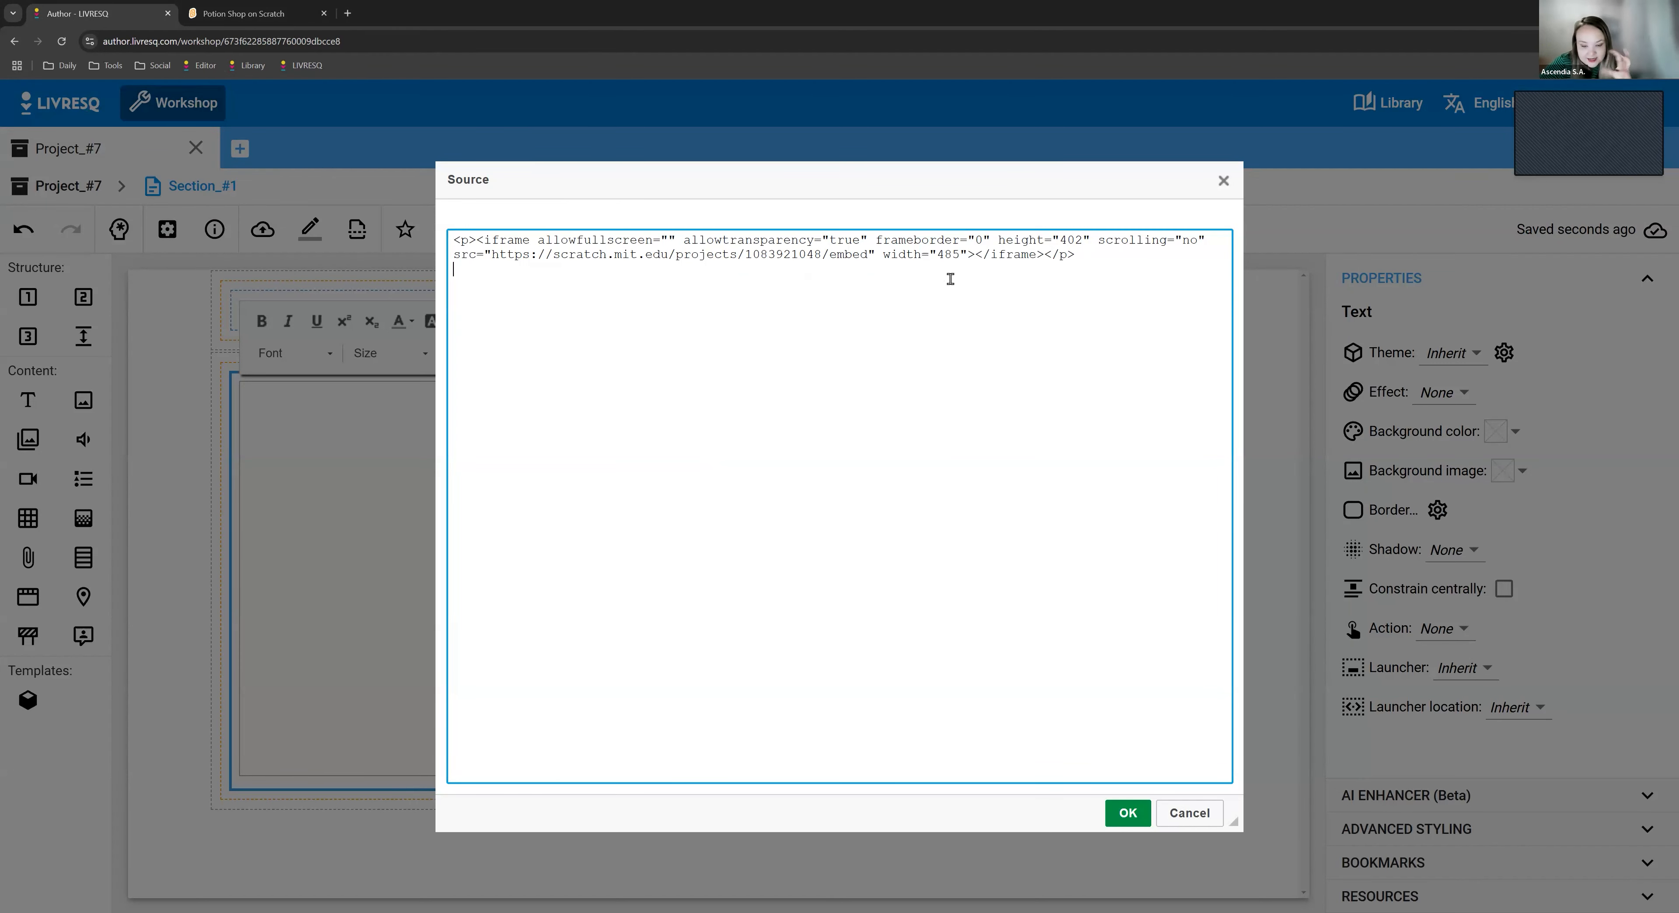
{"action": "left_click", "coordinate": [1198, 815]}
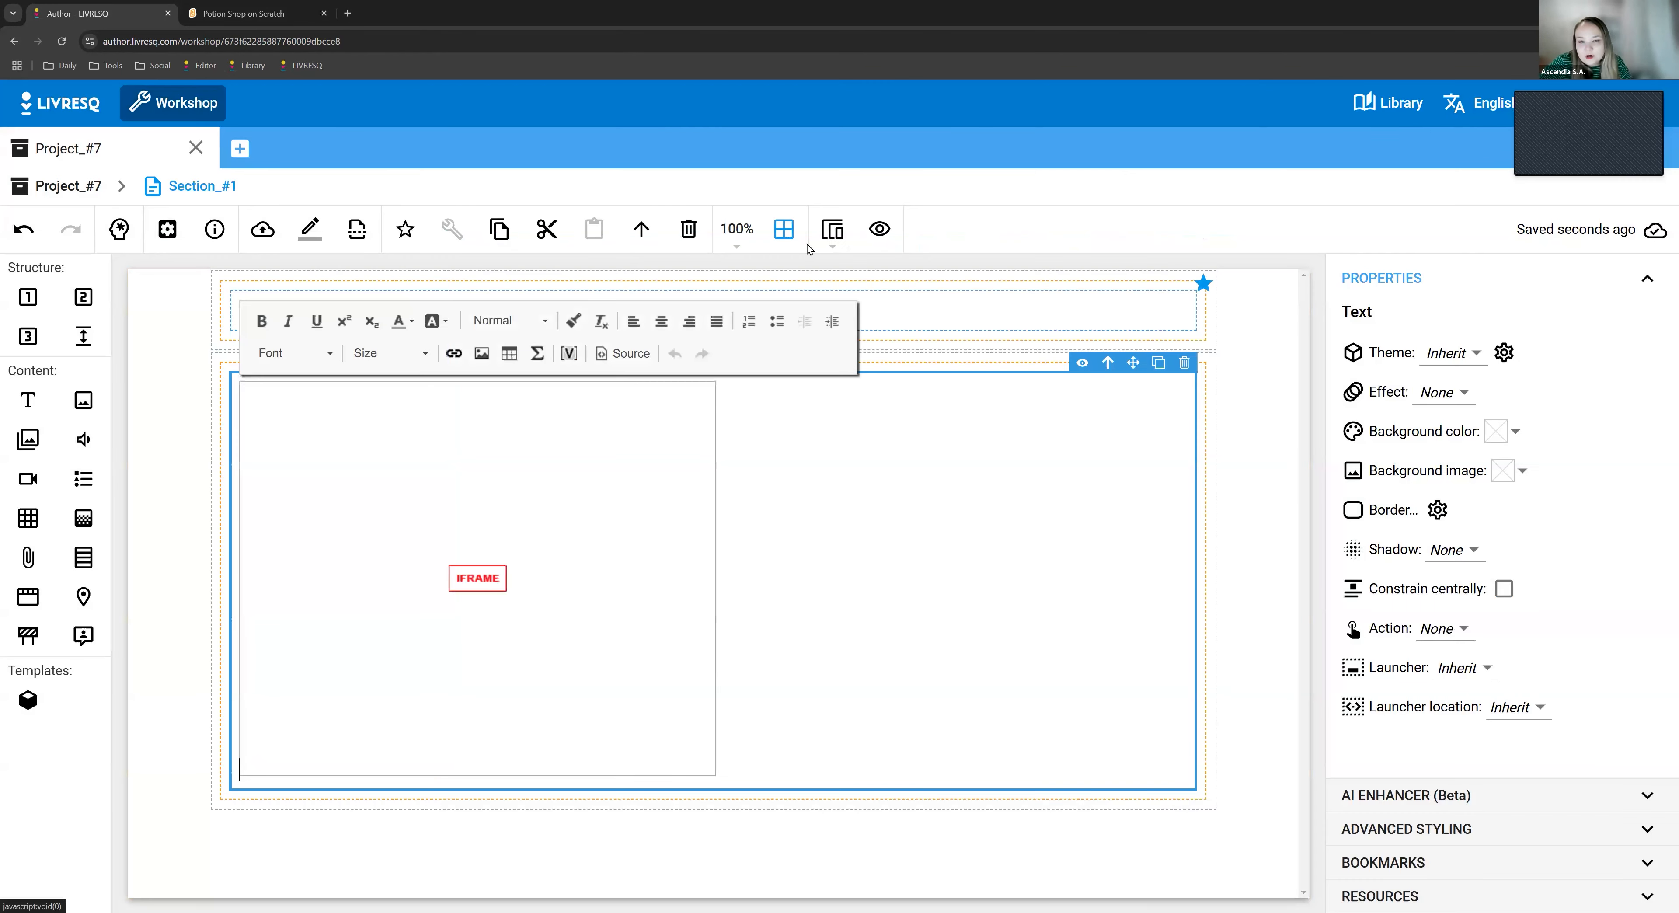
- Look through the screen simulation options, including the 360px phone, and keep the dynamic screen
{"action": "left_click", "coordinate": [833, 231]}
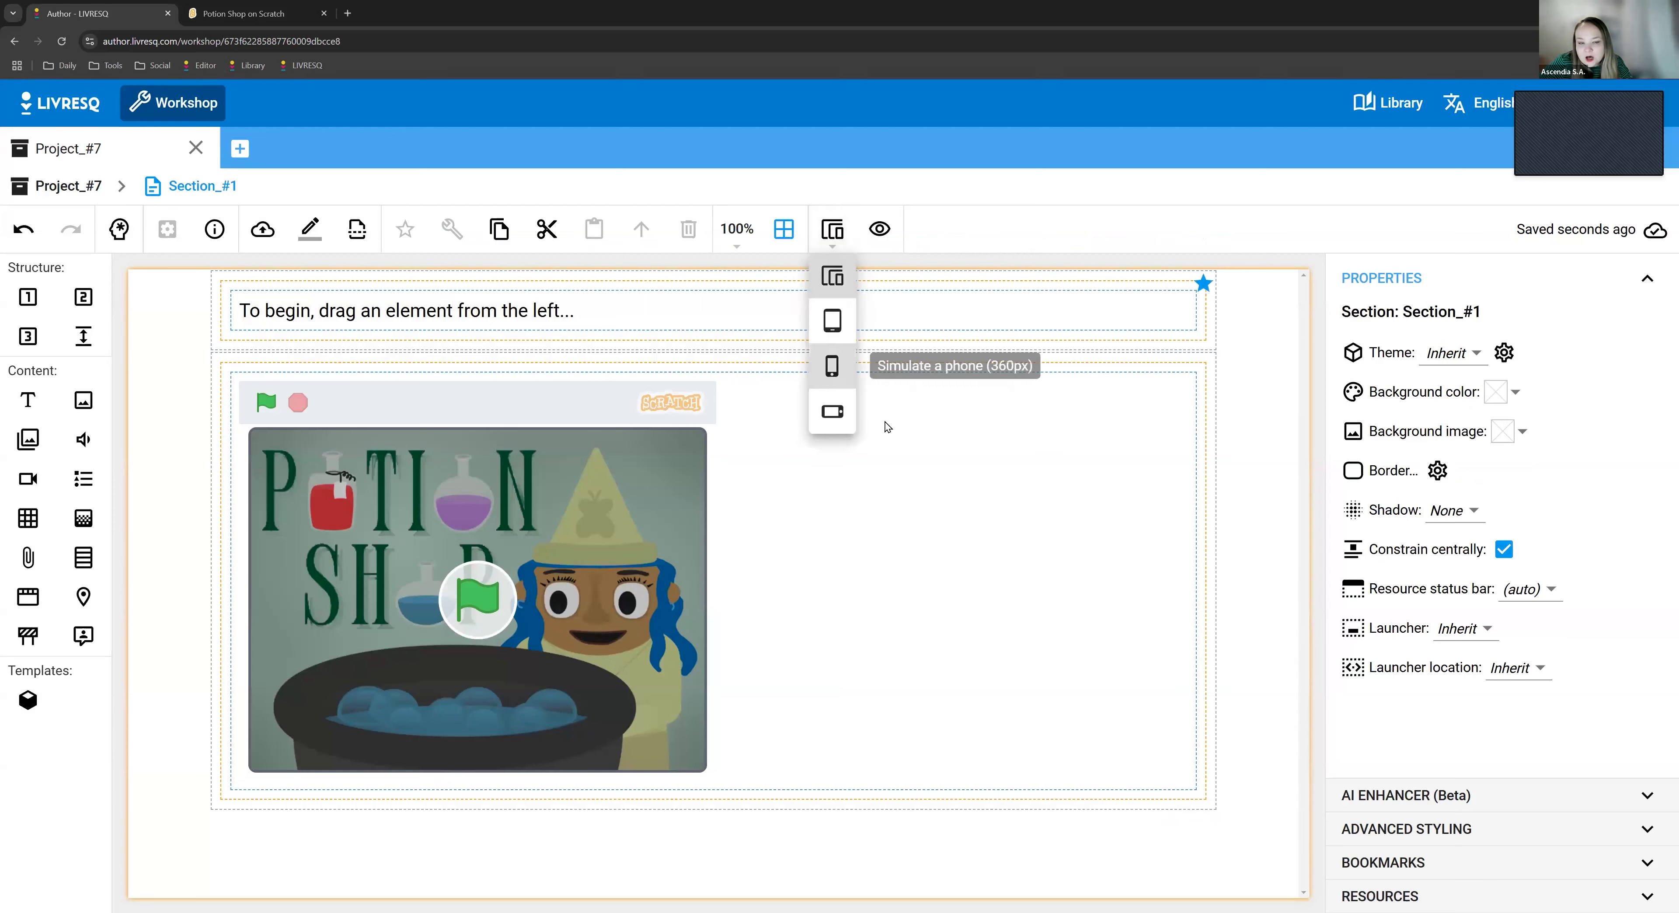
{"action": "left_click", "coordinate": [832, 366]}
{"action": "left_click", "coordinate": [848, 287]}
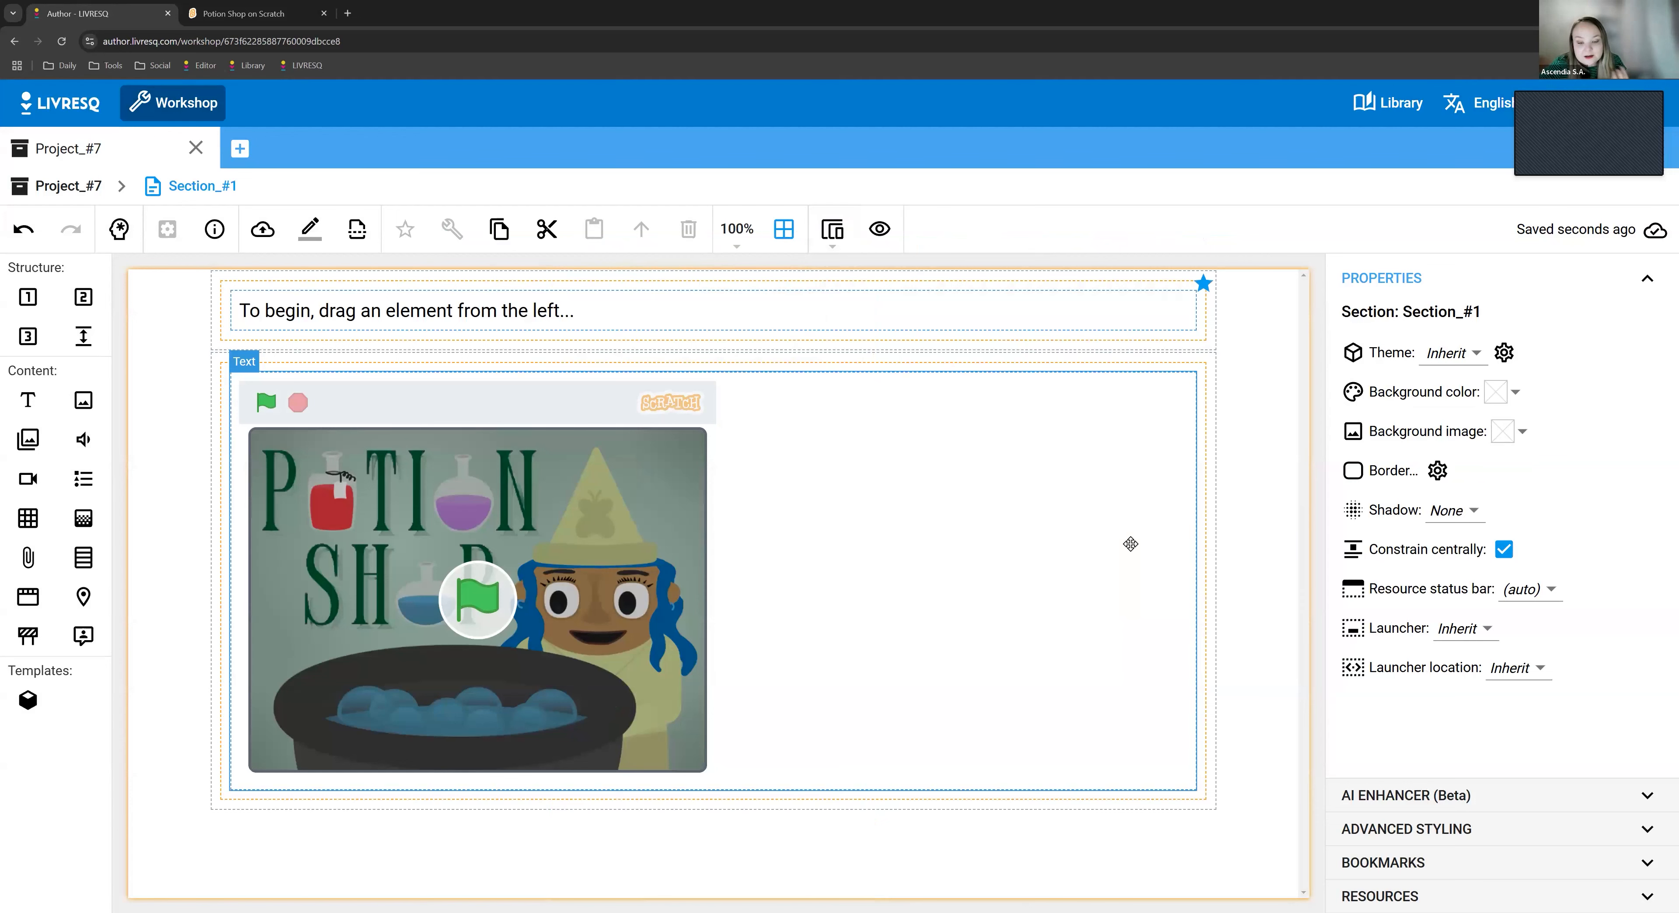
- Reopen the HTML source of the text element holding the iframe, review its code and cancel
{"action": "left_click", "coordinate": [801, 462]}
{"action": "left_click", "coordinate": [688, 391]}
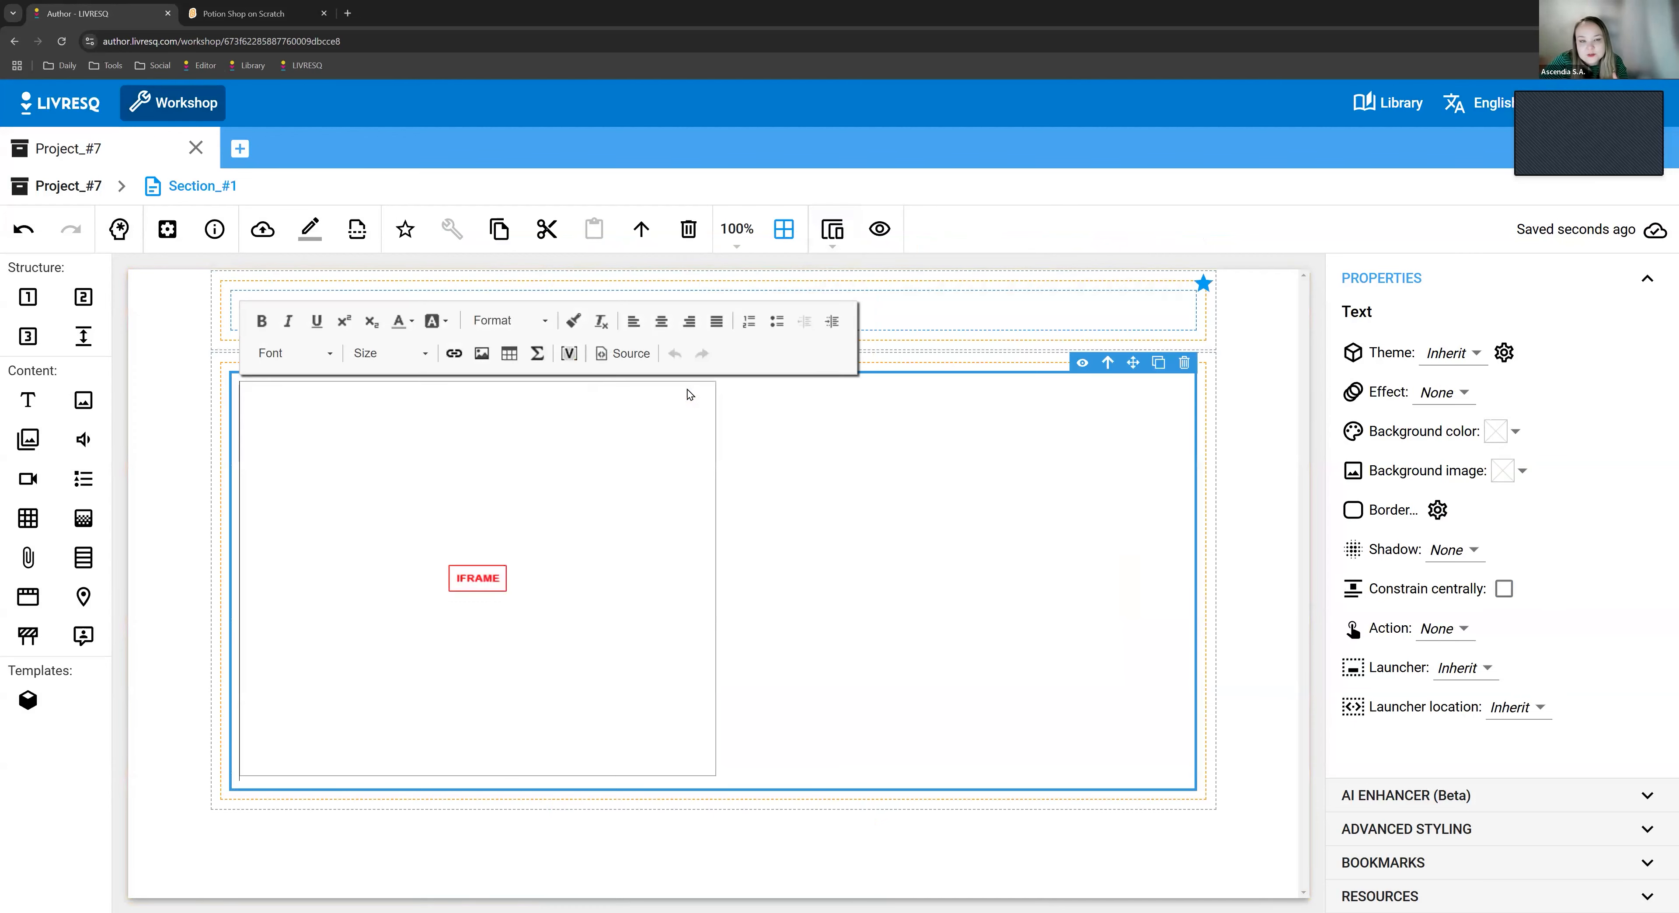
{"action": "left_click", "coordinate": [623, 353]}
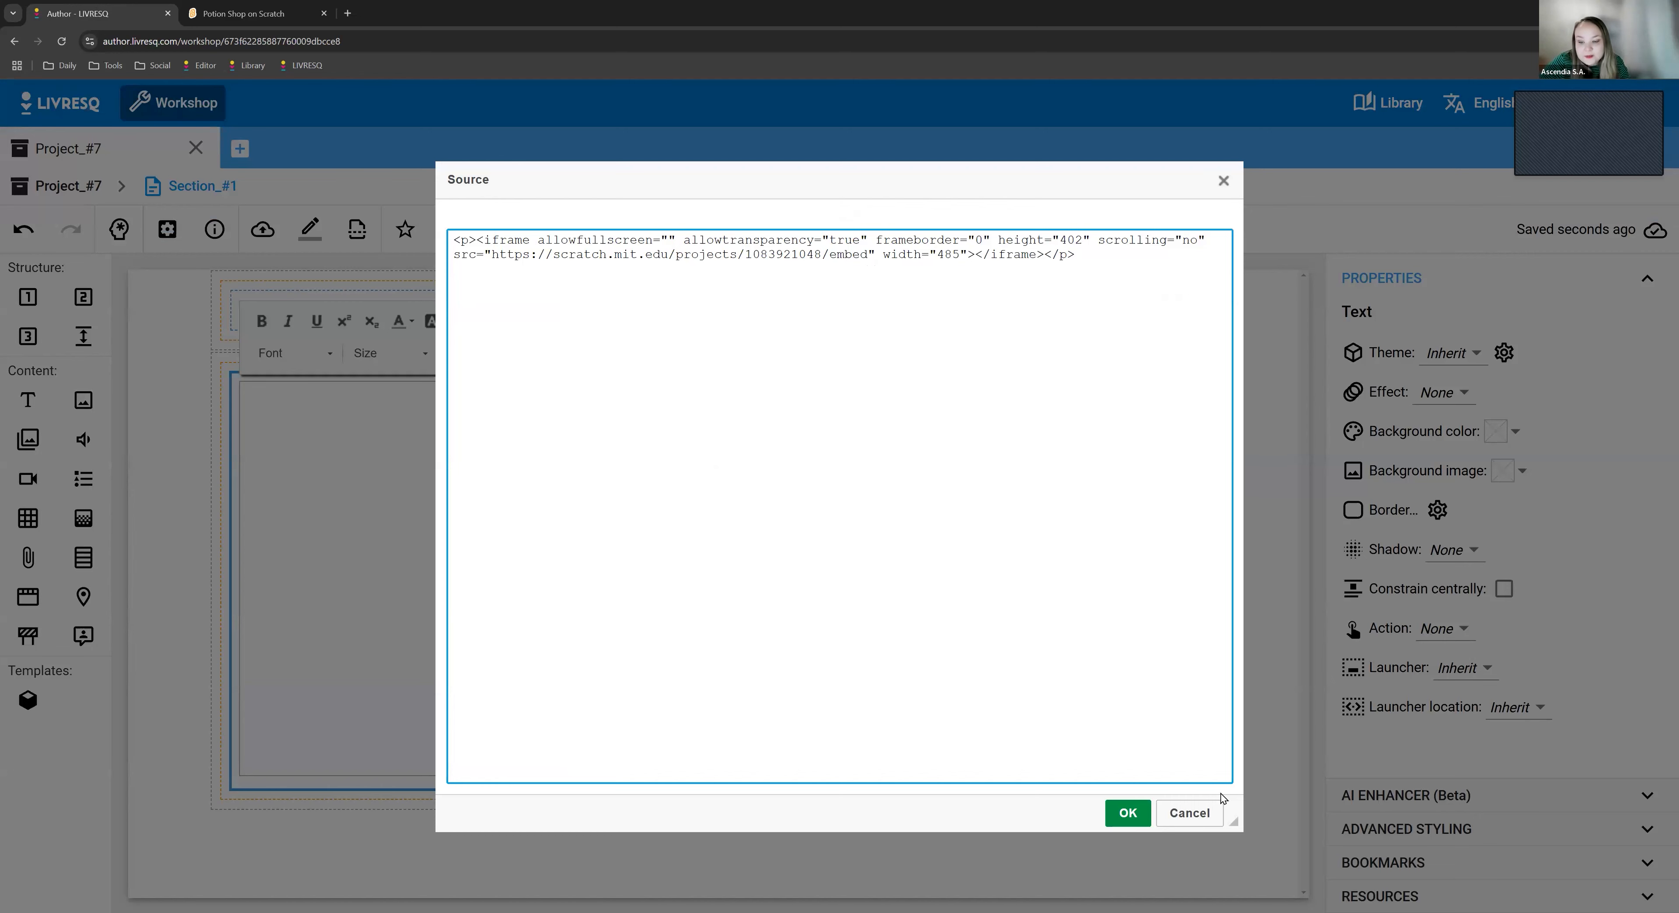
{"action": "left_click", "coordinate": [1205, 814]}
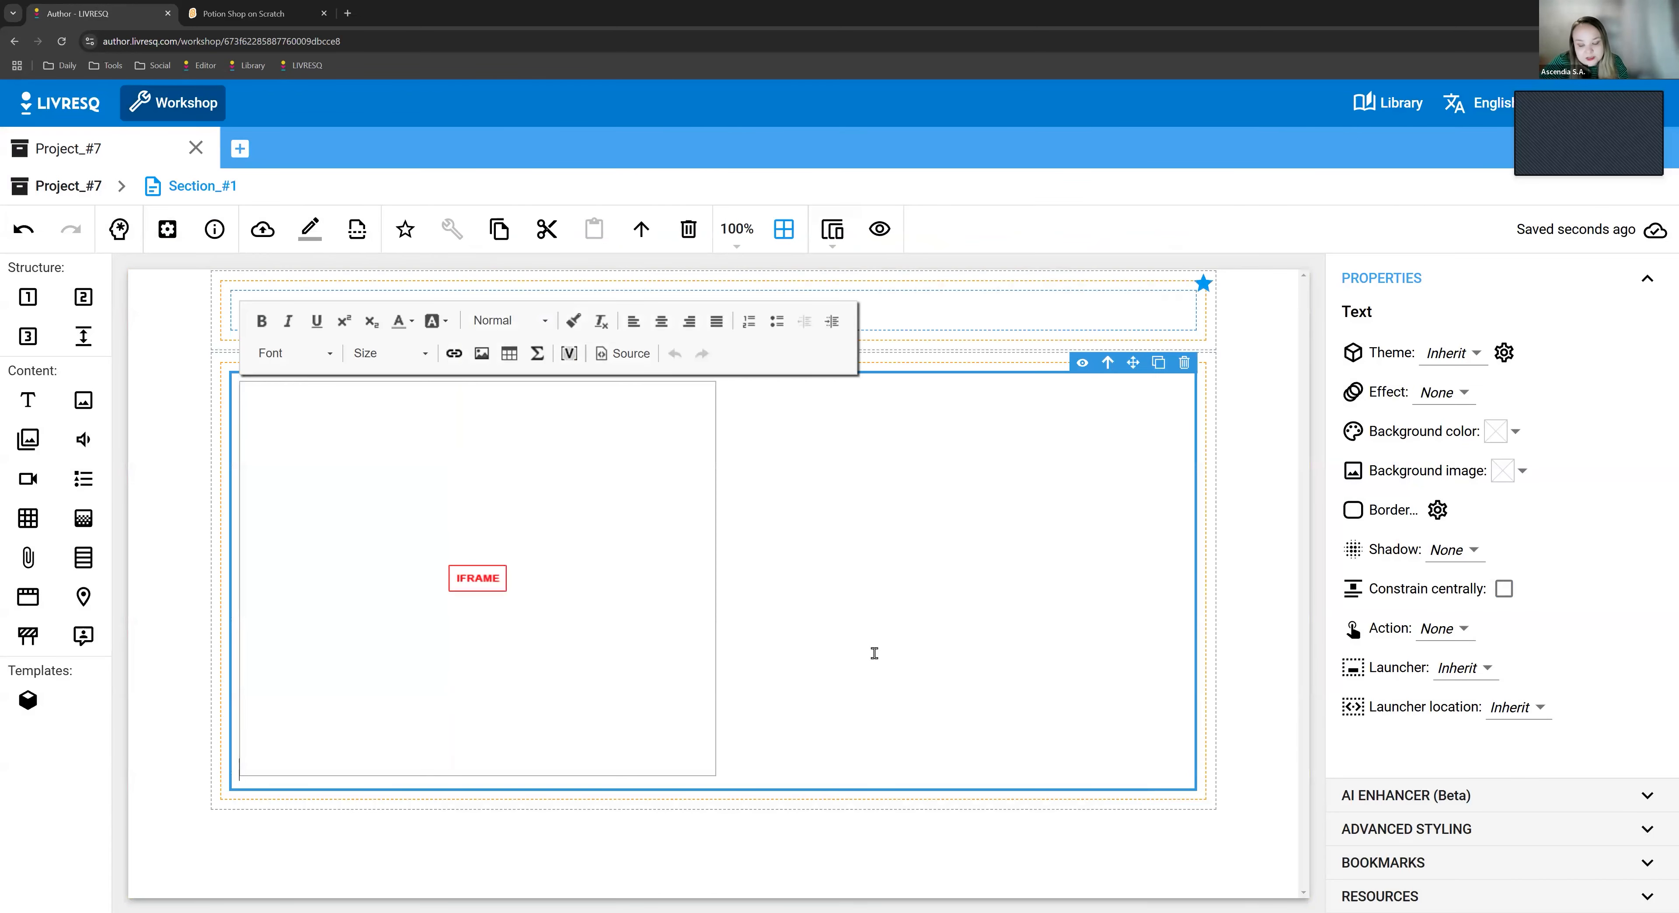
{"action": "left_click", "coordinate": [530, 855]}
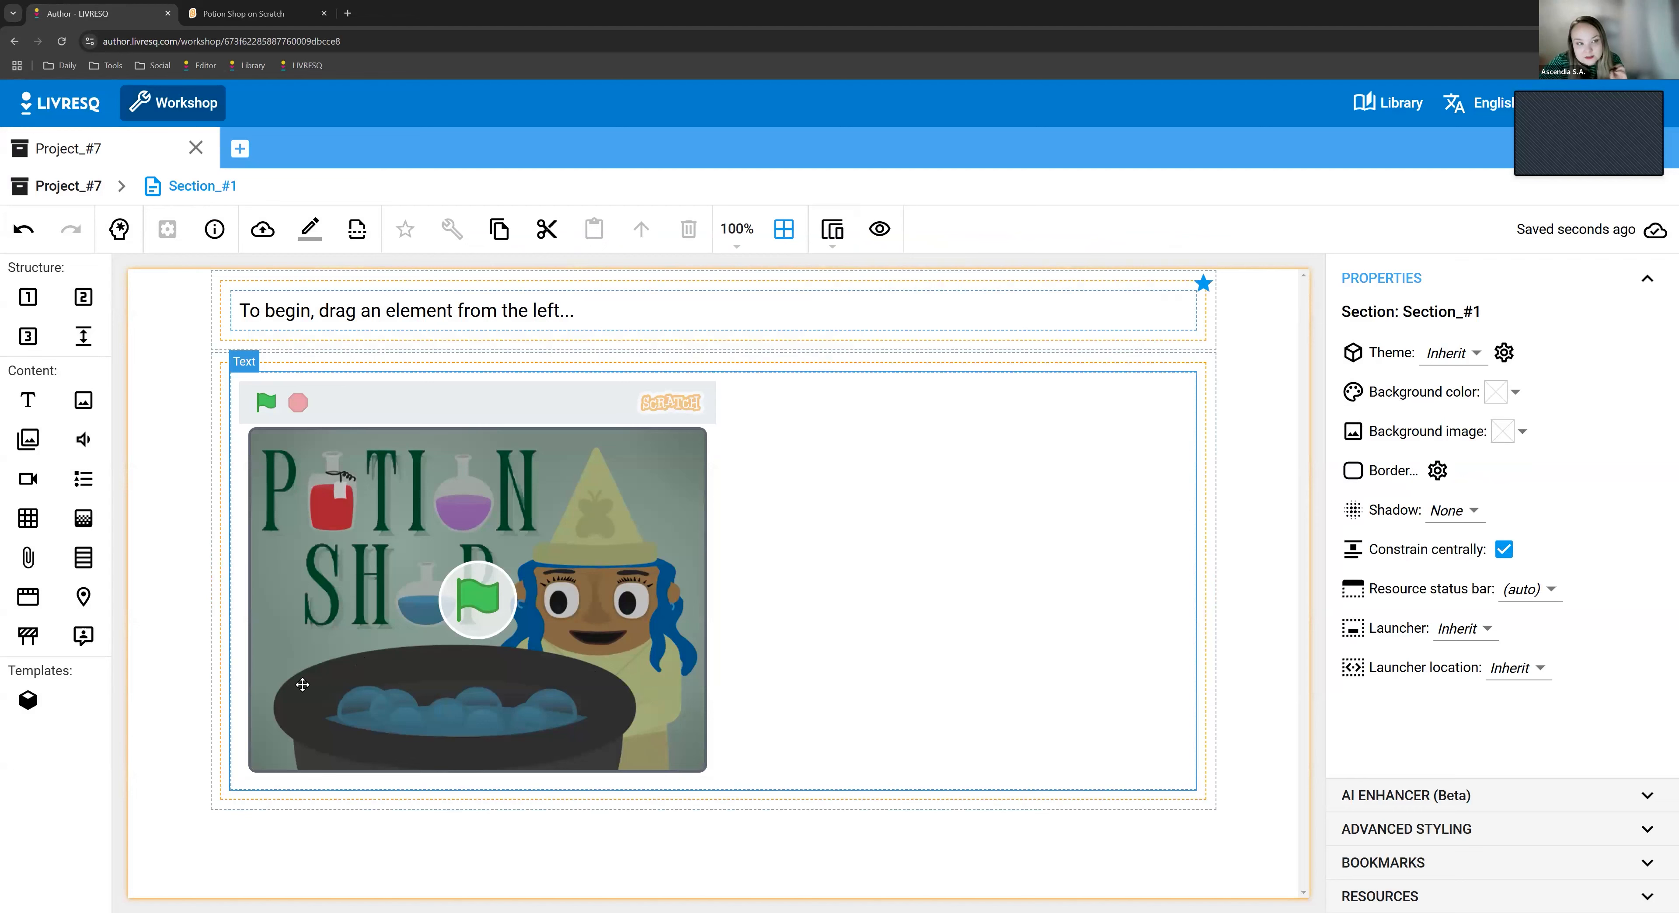
- Switch back to the Scratch website, close the embed code dialog and open the Explore page
{"action": "left_click", "coordinate": [284, 14]}
{"action": "left_click", "coordinate": [1100, 200]}
{"action": "left_click", "coordinate": [601, 105]}
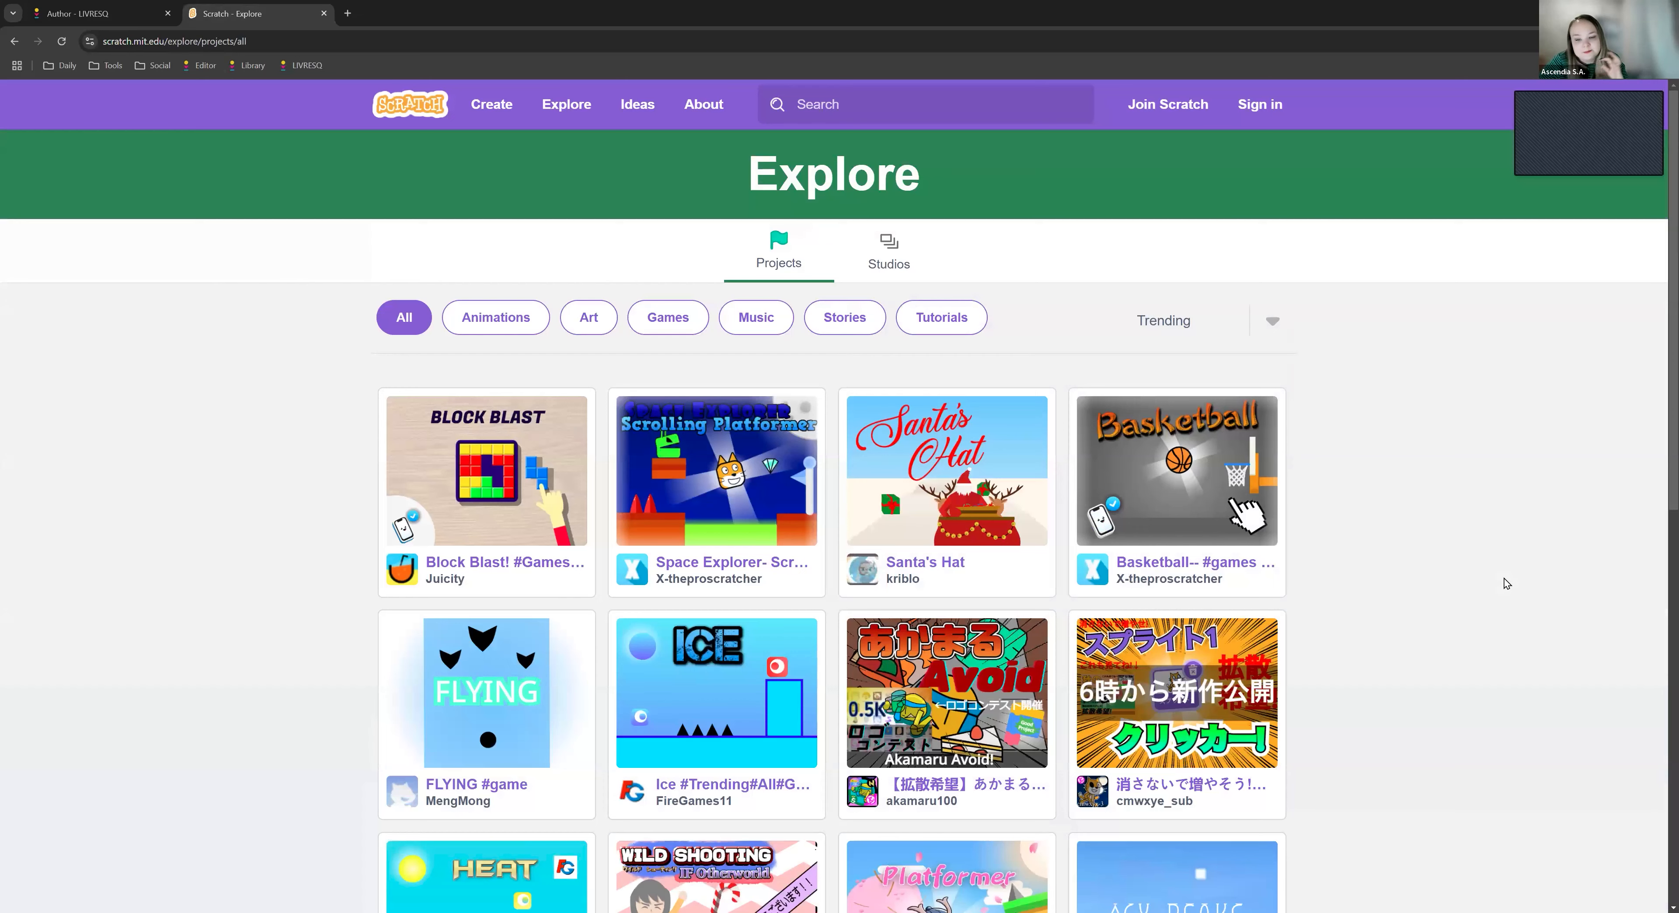
- Browse the trending Scratch projects under All and load more of them
{"action": "scroll", "coordinate": [562, 547], "scroll_direction": "down", "scroll_amount": 4}
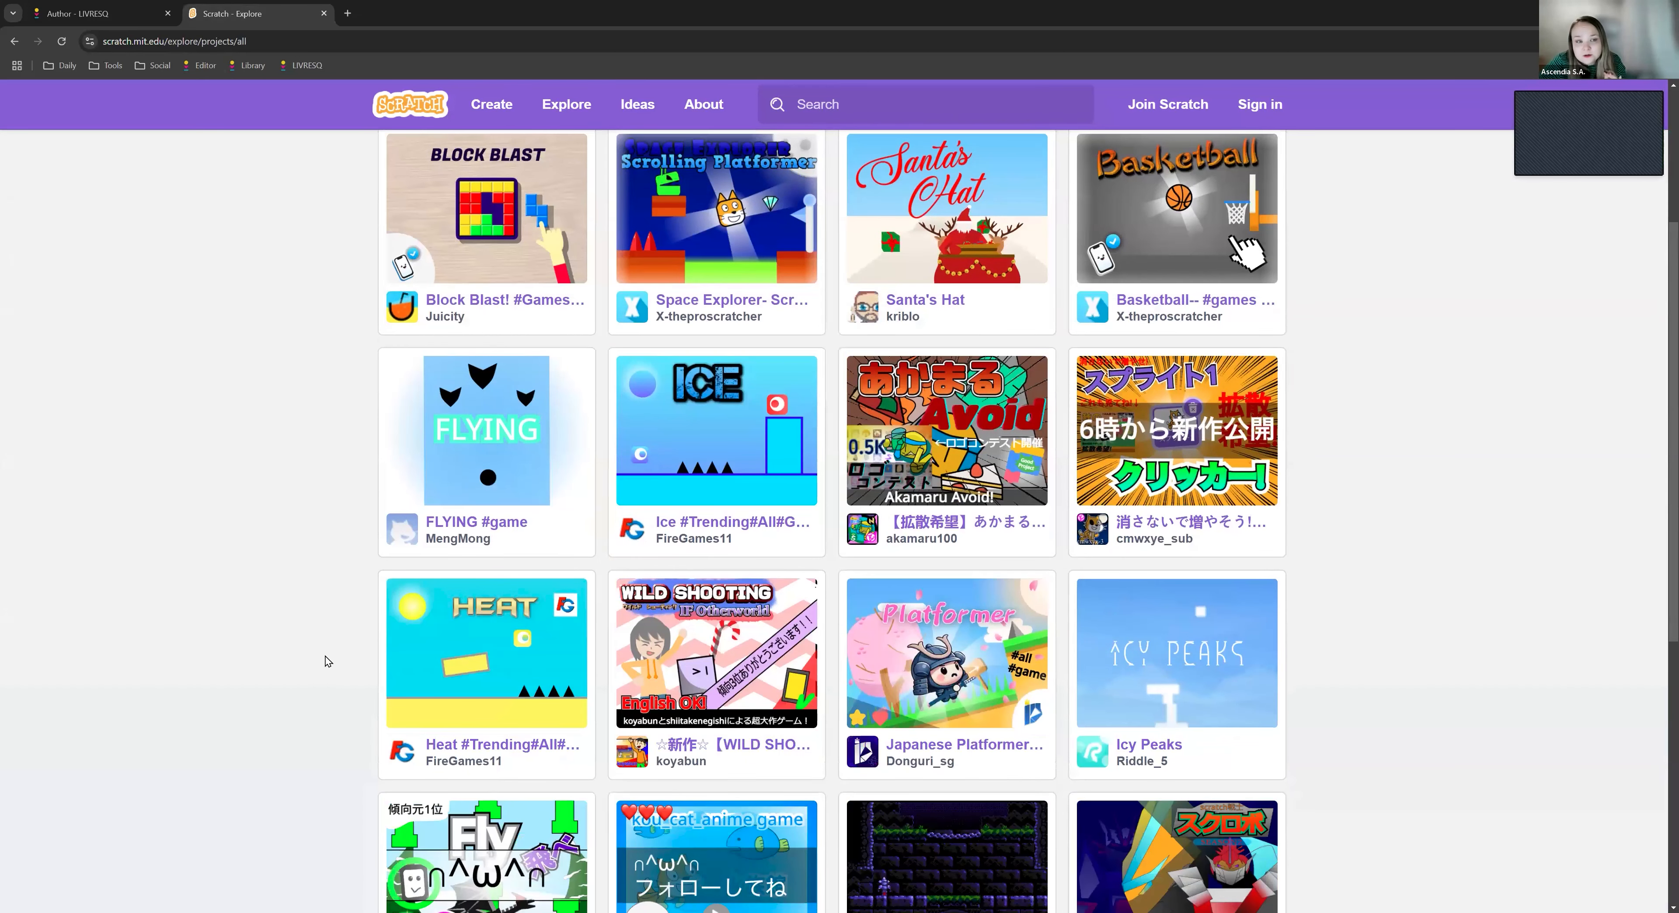
{"action": "scroll", "coordinate": [508, 169], "scroll_direction": "up", "scroll_amount": 1}
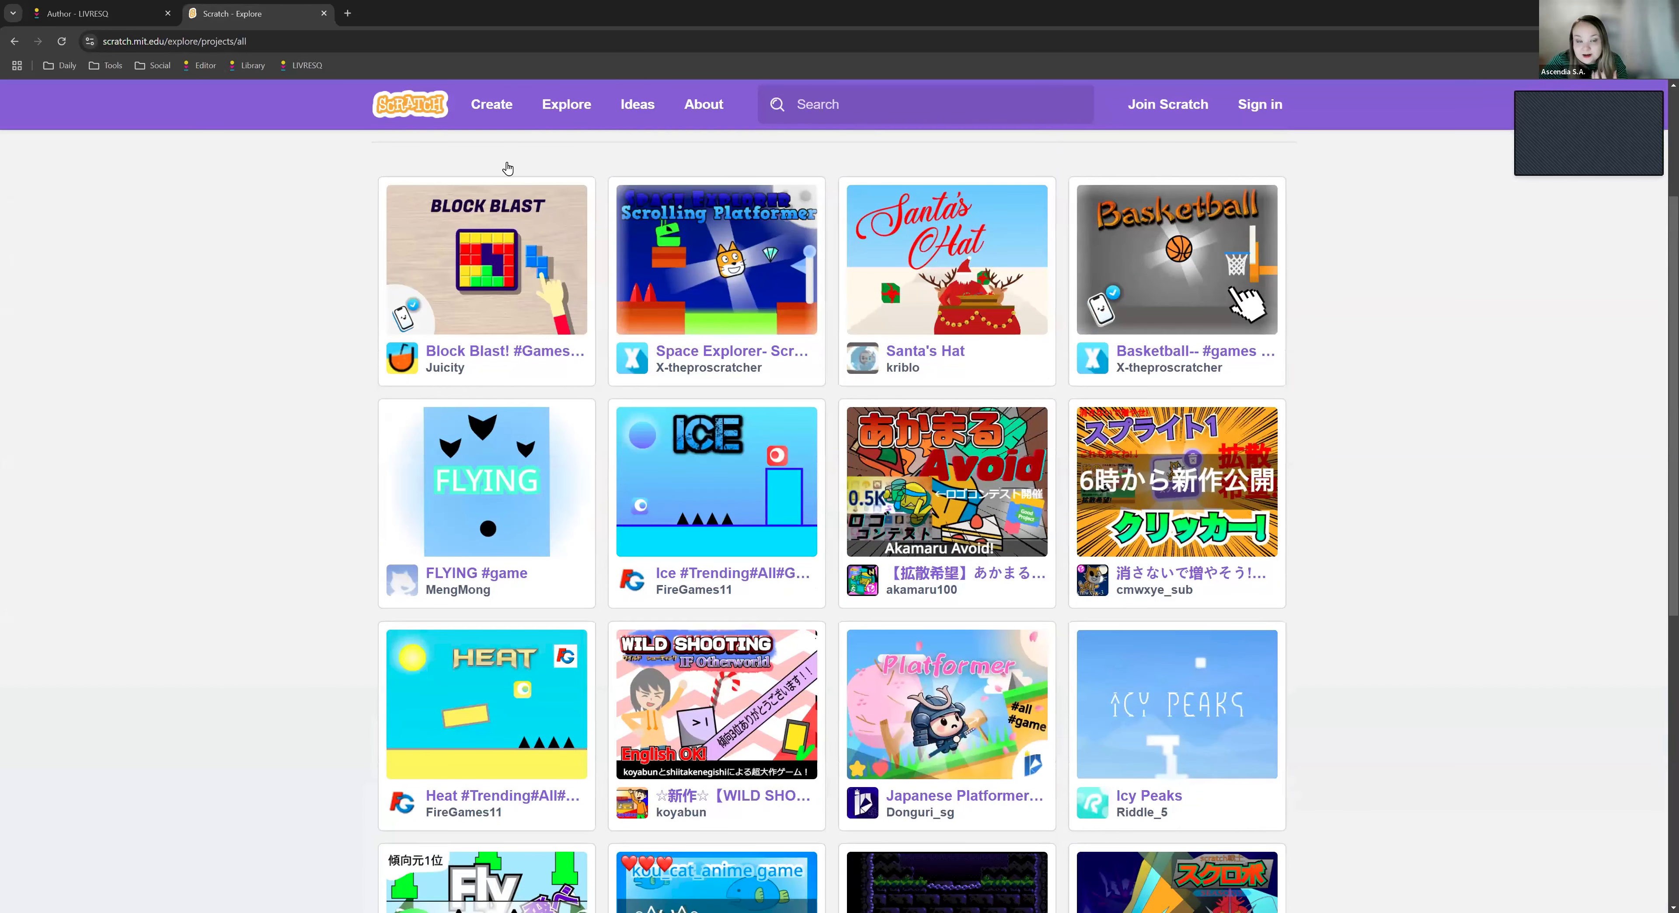
{"action": "scroll", "coordinate": [508, 169], "scroll_direction": "up", "scroll_amount": 1}
{"action": "scroll", "coordinate": [337, 646], "scroll_direction": "down", "scroll_amount": 2}
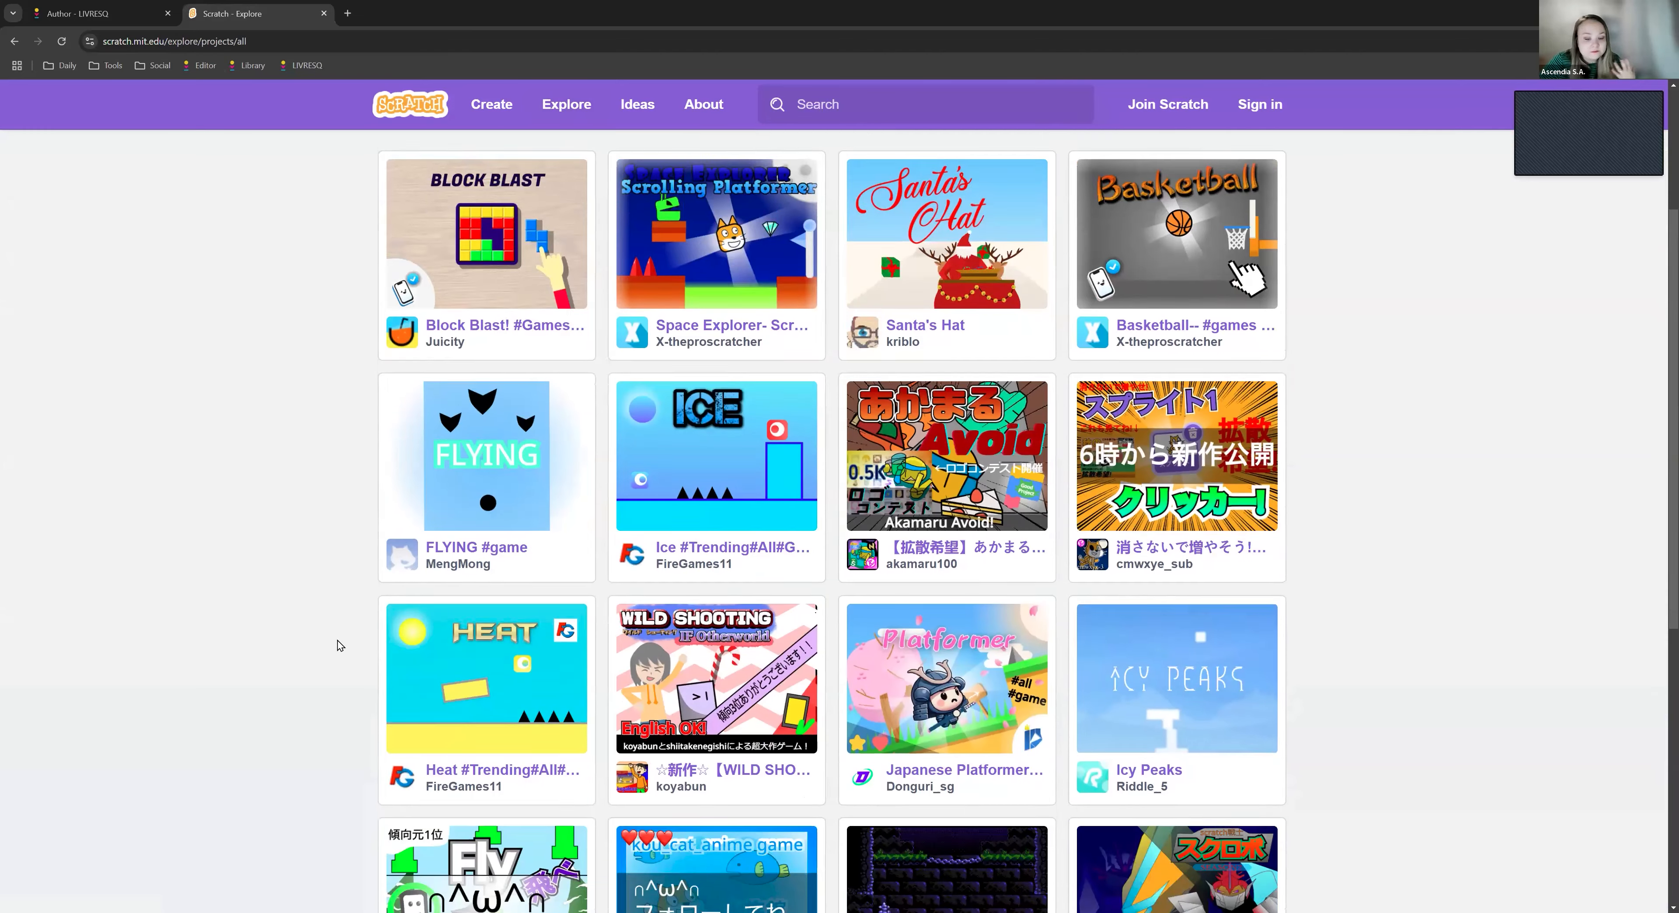
{"action": "scroll", "coordinate": [337, 646], "scroll_direction": "down", "scroll_amount": 4}
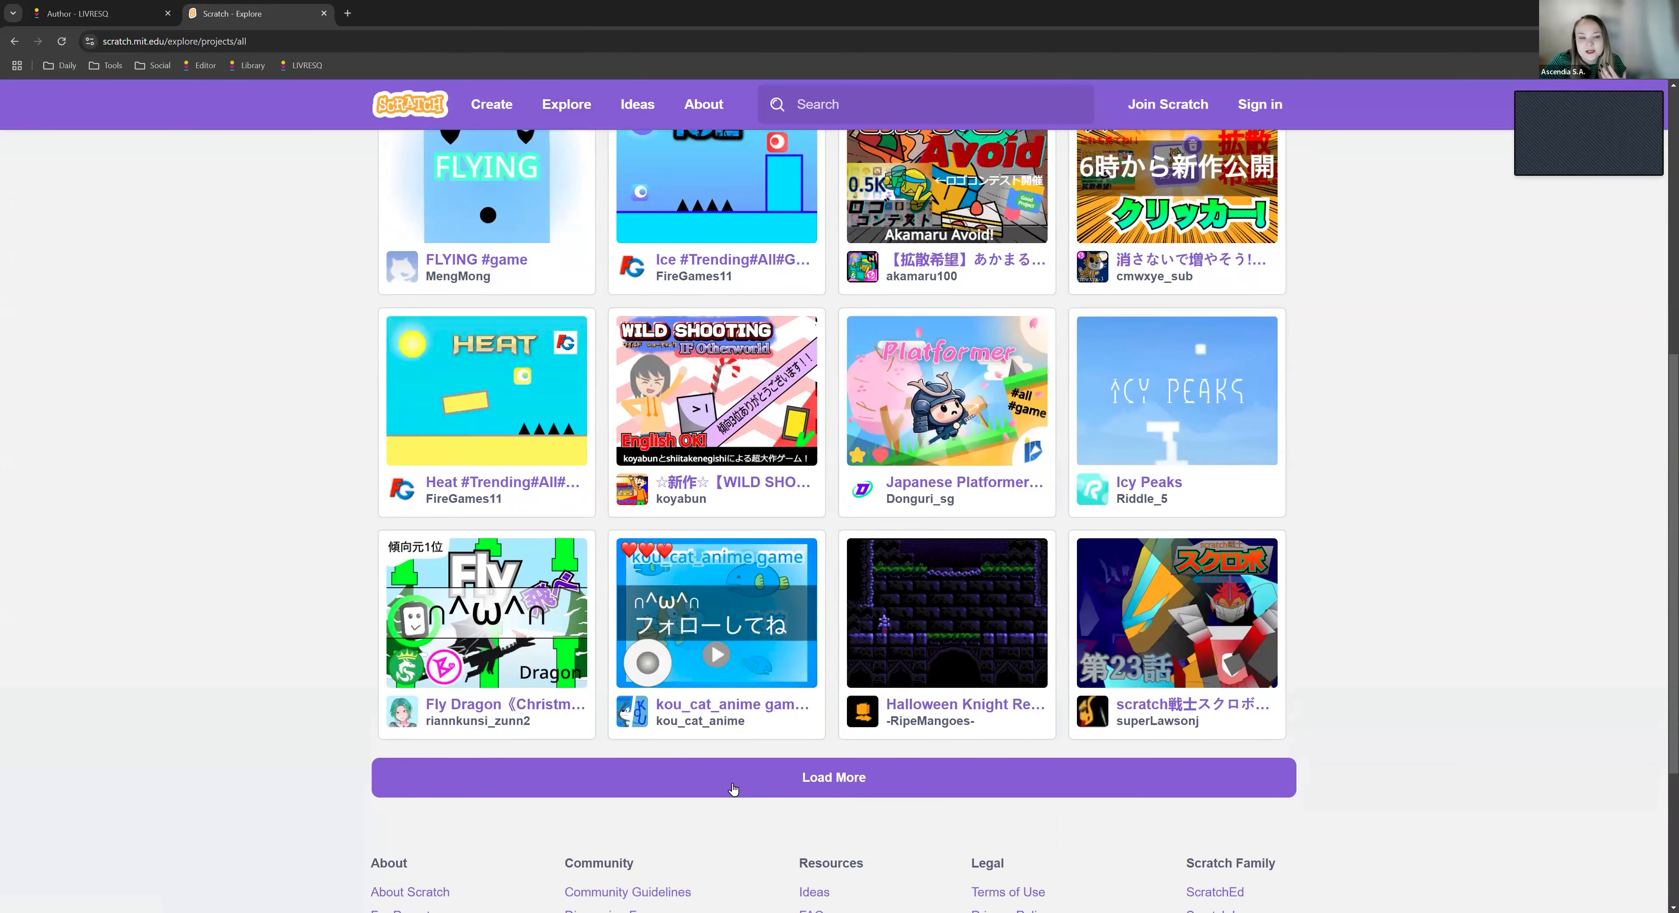
{"action": "left_click", "coordinate": [733, 777]}
{"action": "scroll", "coordinate": [300, 639], "scroll_direction": "down", "scroll_amount": 2}
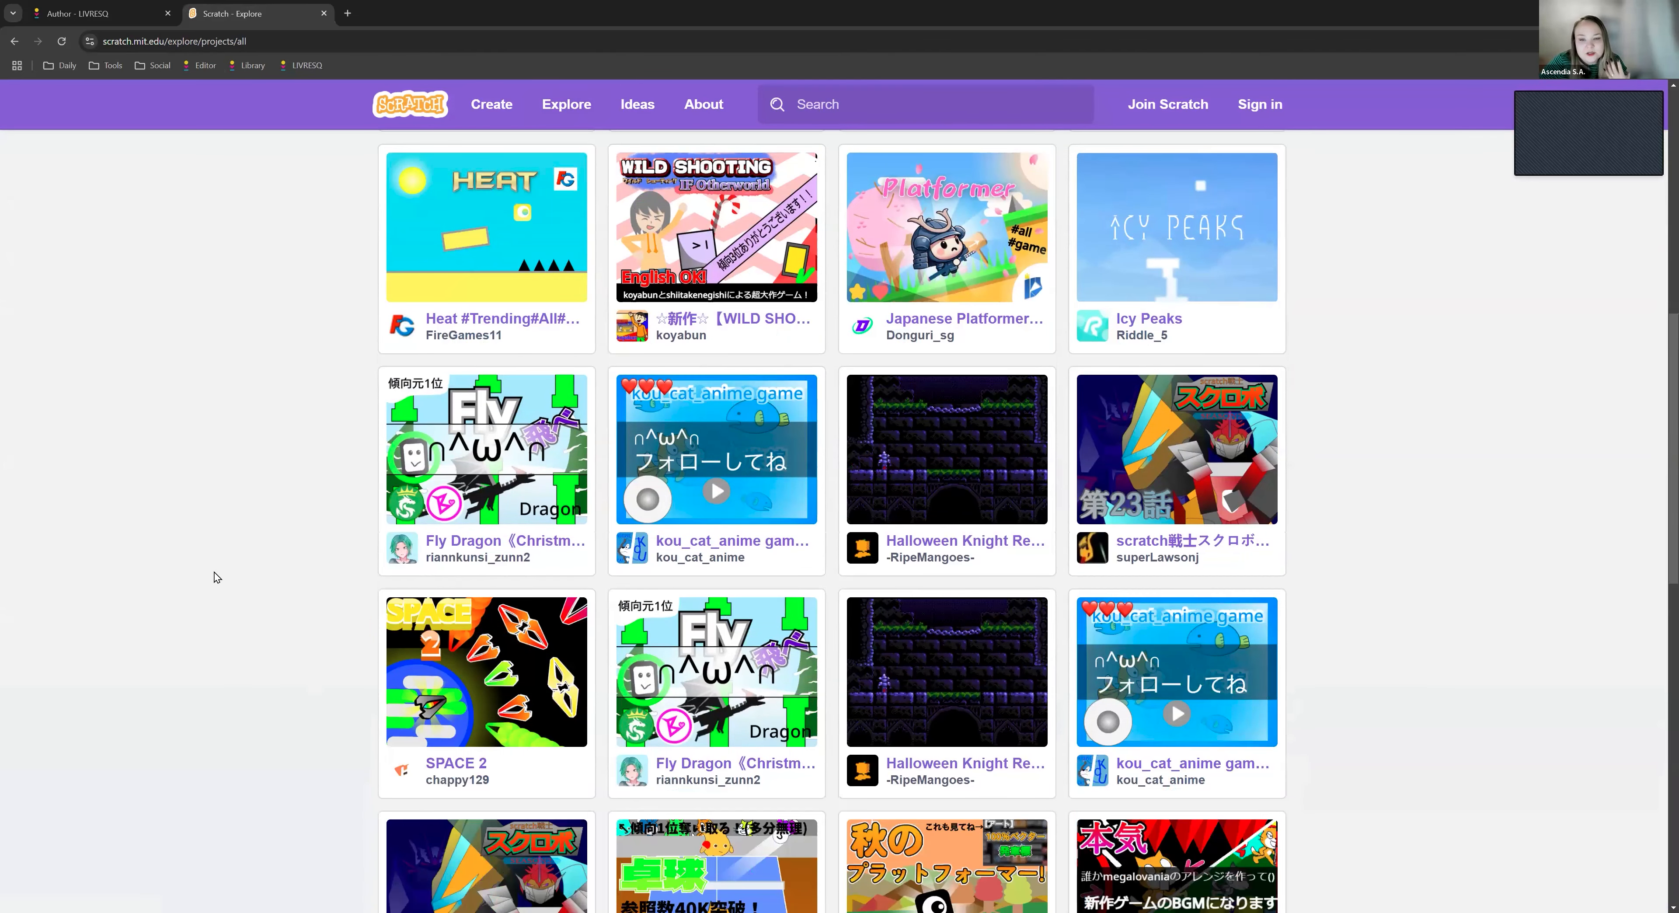
- Open the Santa's Hat project from the Explore page and copy its iframe embed code
{"action": "scroll", "coordinate": [217, 578], "scroll_direction": "down", "scroll_amount": 2}
{"action": "scroll", "coordinate": [326, 537], "scroll_direction": "up", "scroll_amount": 12}
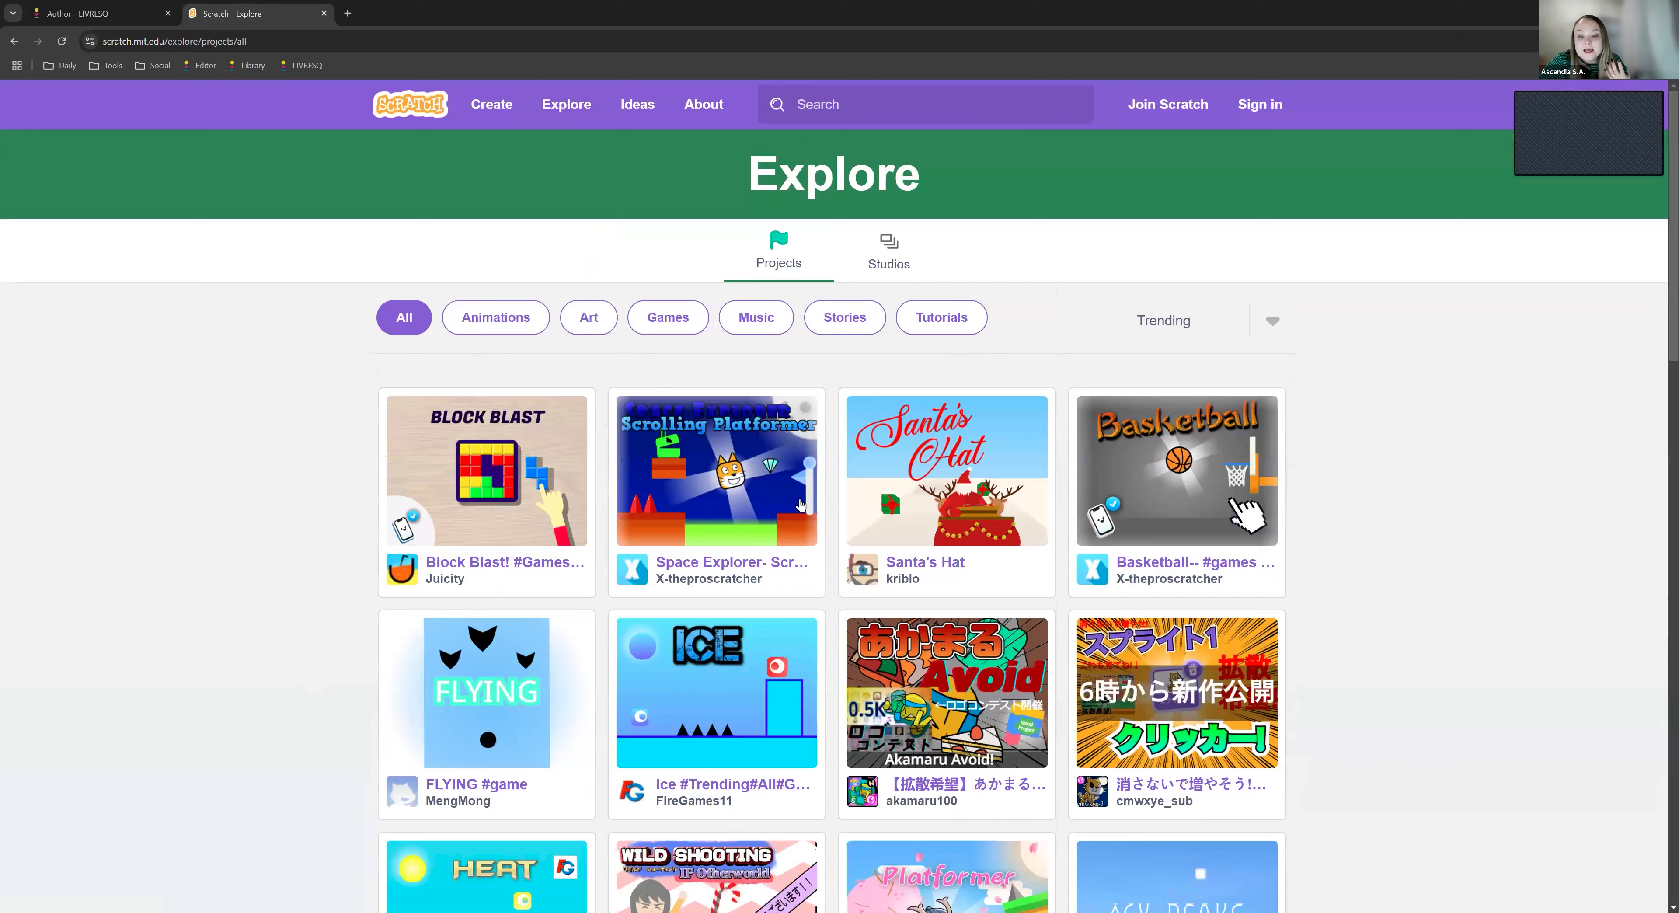
{"action": "left_click", "coordinate": [949, 566]}
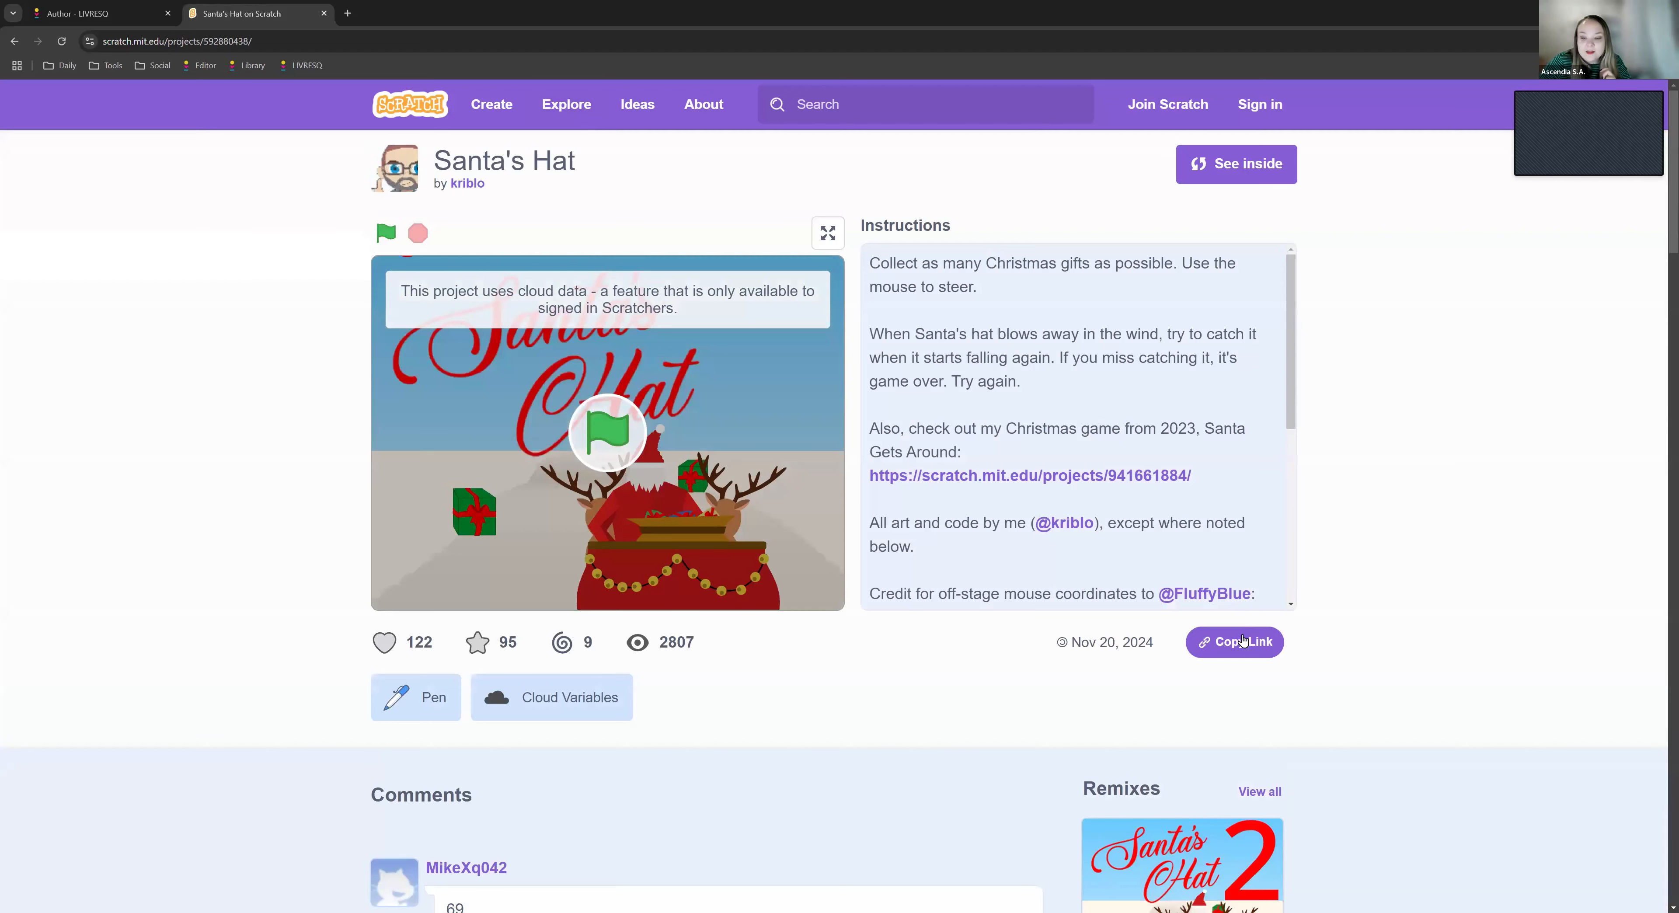
{"action": "left_click", "coordinate": [1243, 641]}
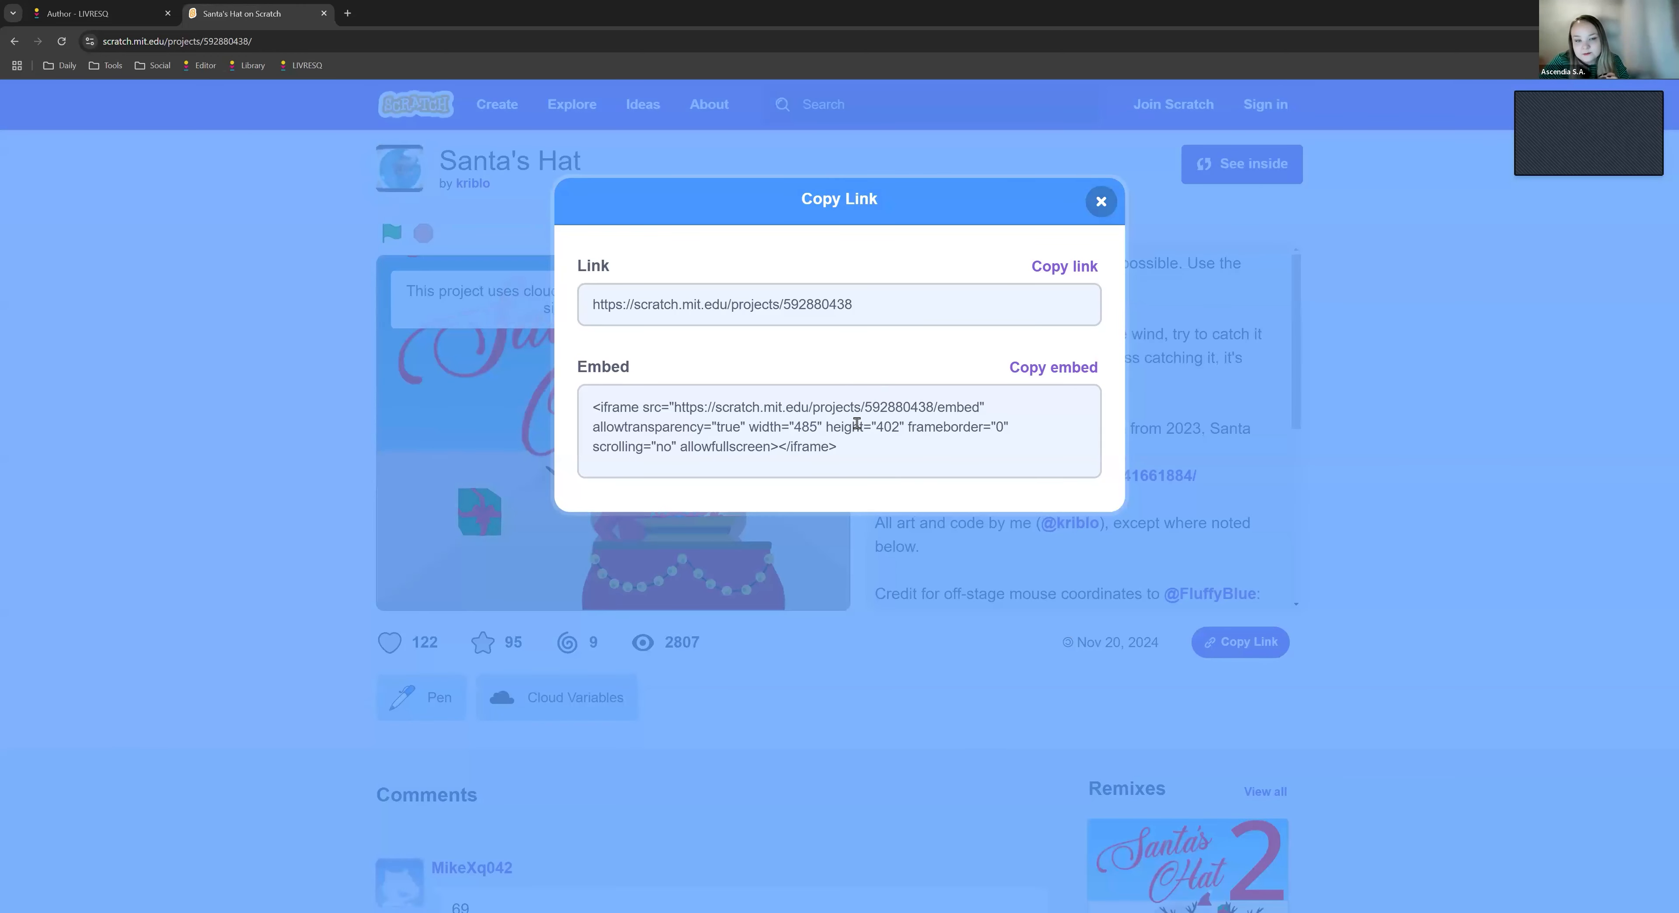
{"action": "left_click_drag", "start_coordinate": [874, 450], "coordinate": [510, 398]}
{"action": "key", "text": "ctrl+c"}
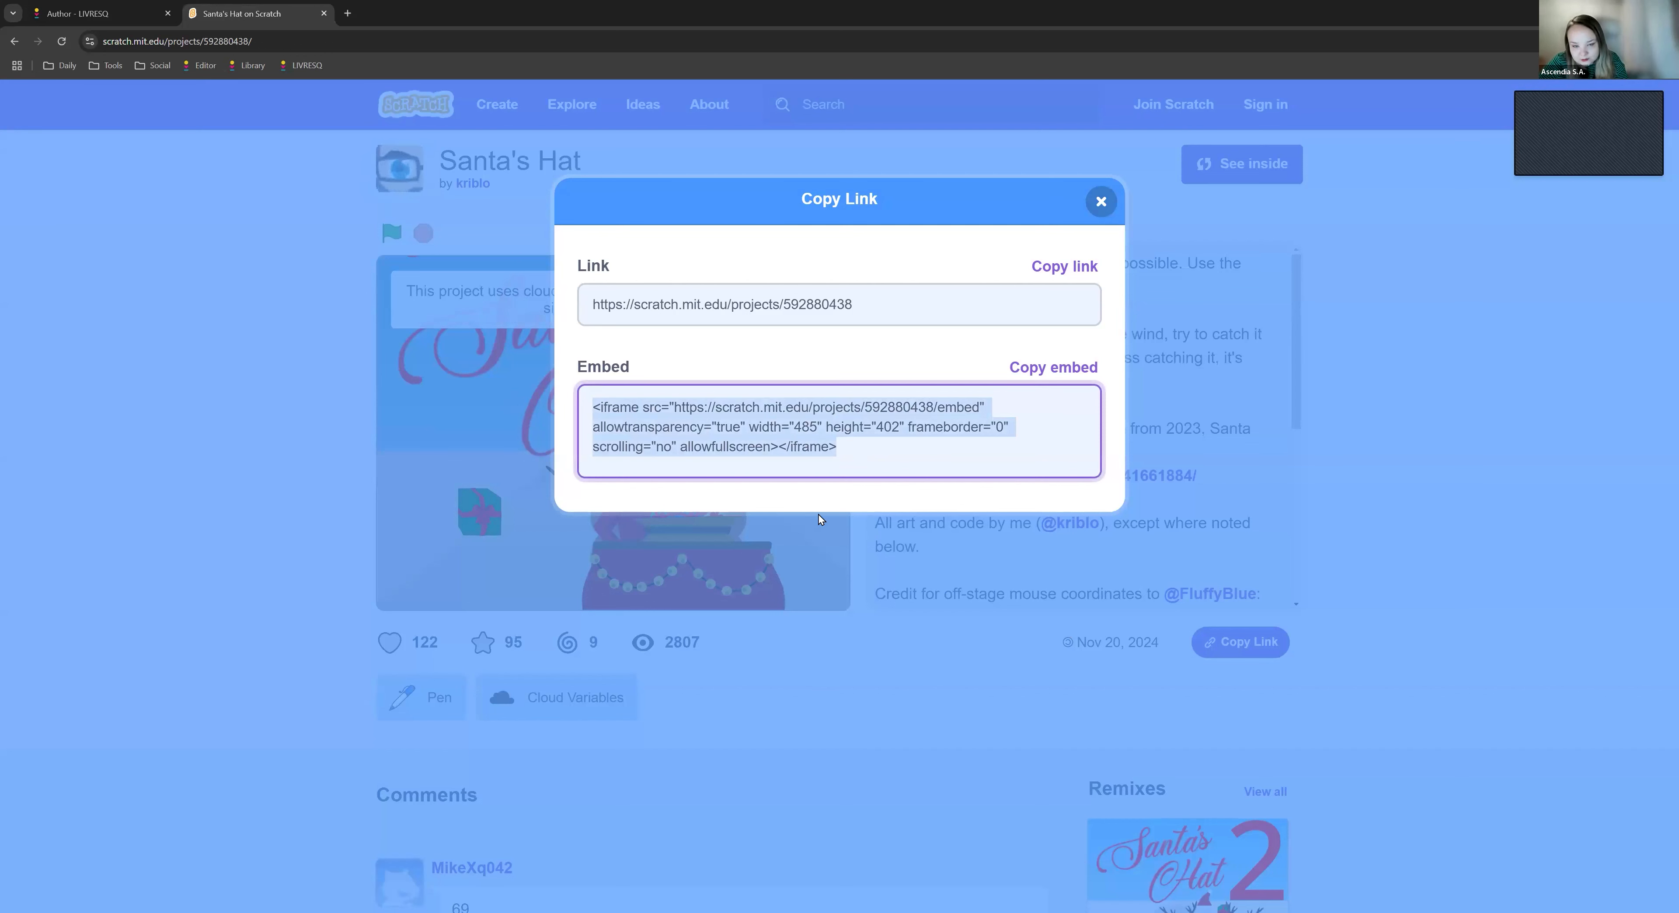
- Switch back to LIVRESQ and add a text element in a new row below the Potion Shop embed
{"action": "left_click", "coordinate": [105, 6]}
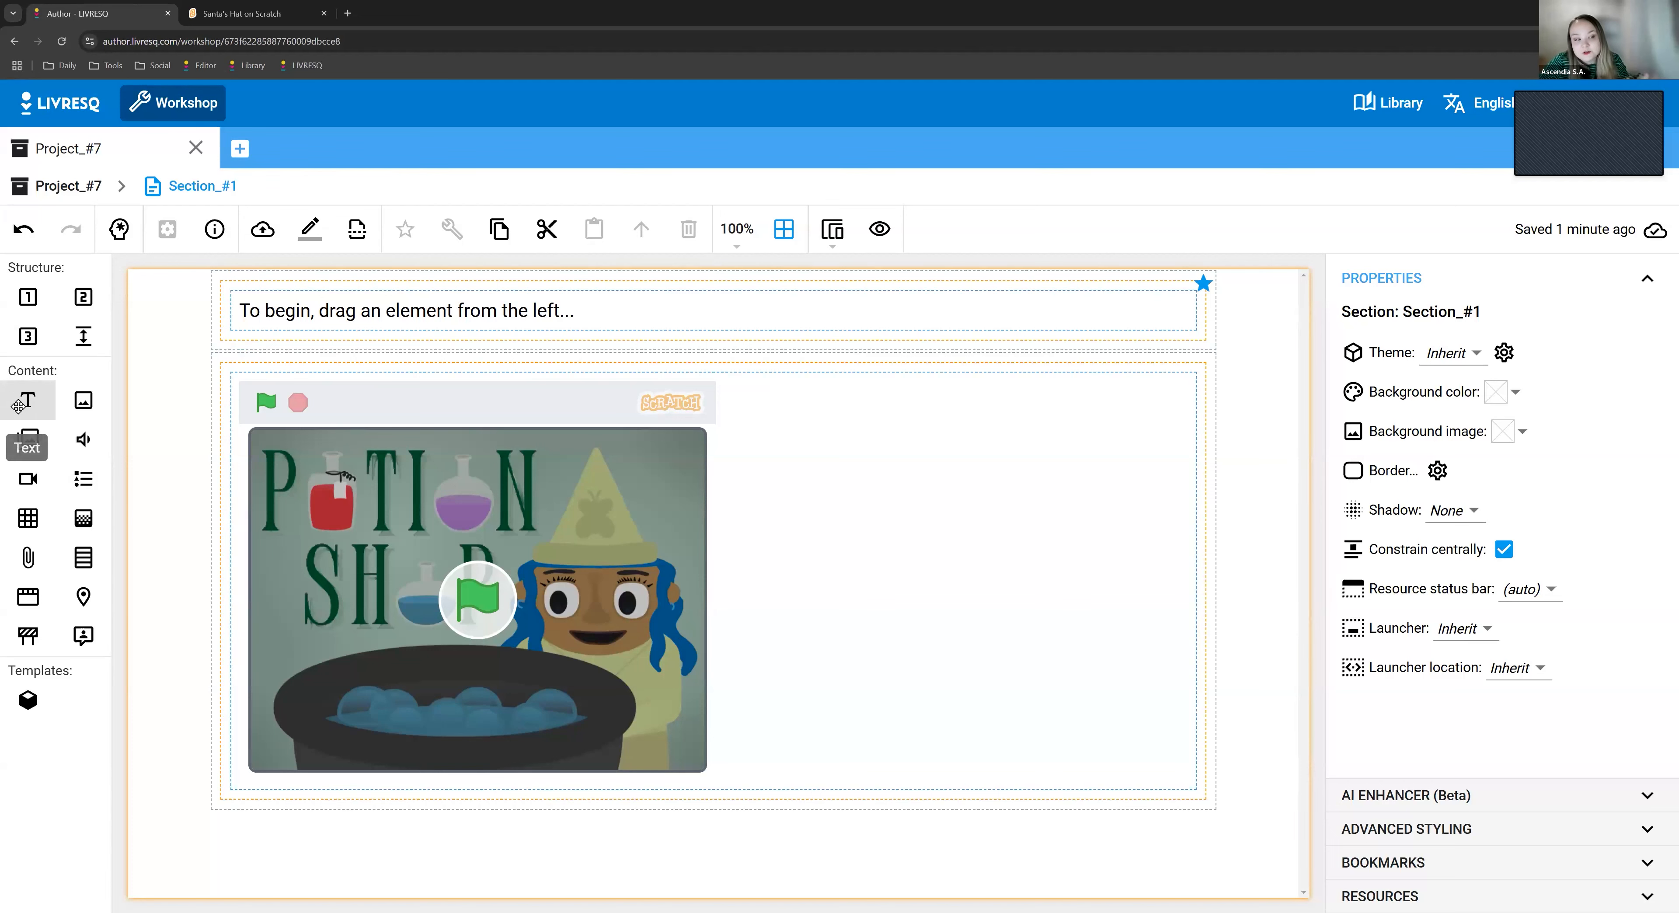
{"action": "left_click_drag", "start_coordinate": [18, 407], "coordinate": [423, 756]}
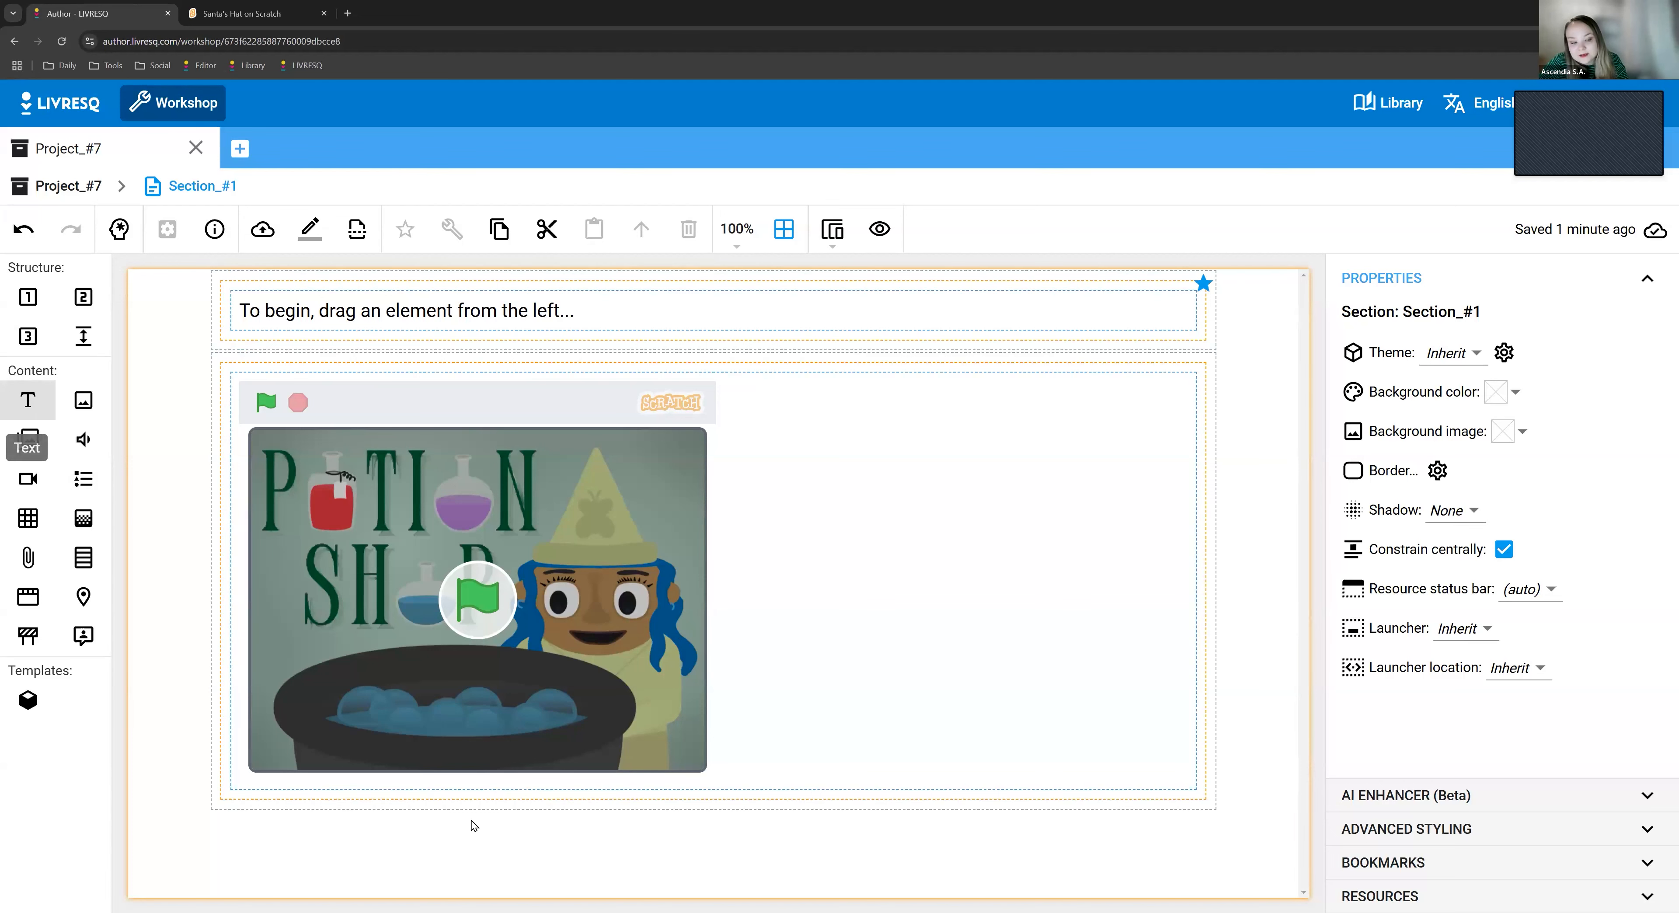
{"action": "left_click_drag", "start_coordinate": [474, 826], "coordinate": [474, 828]}
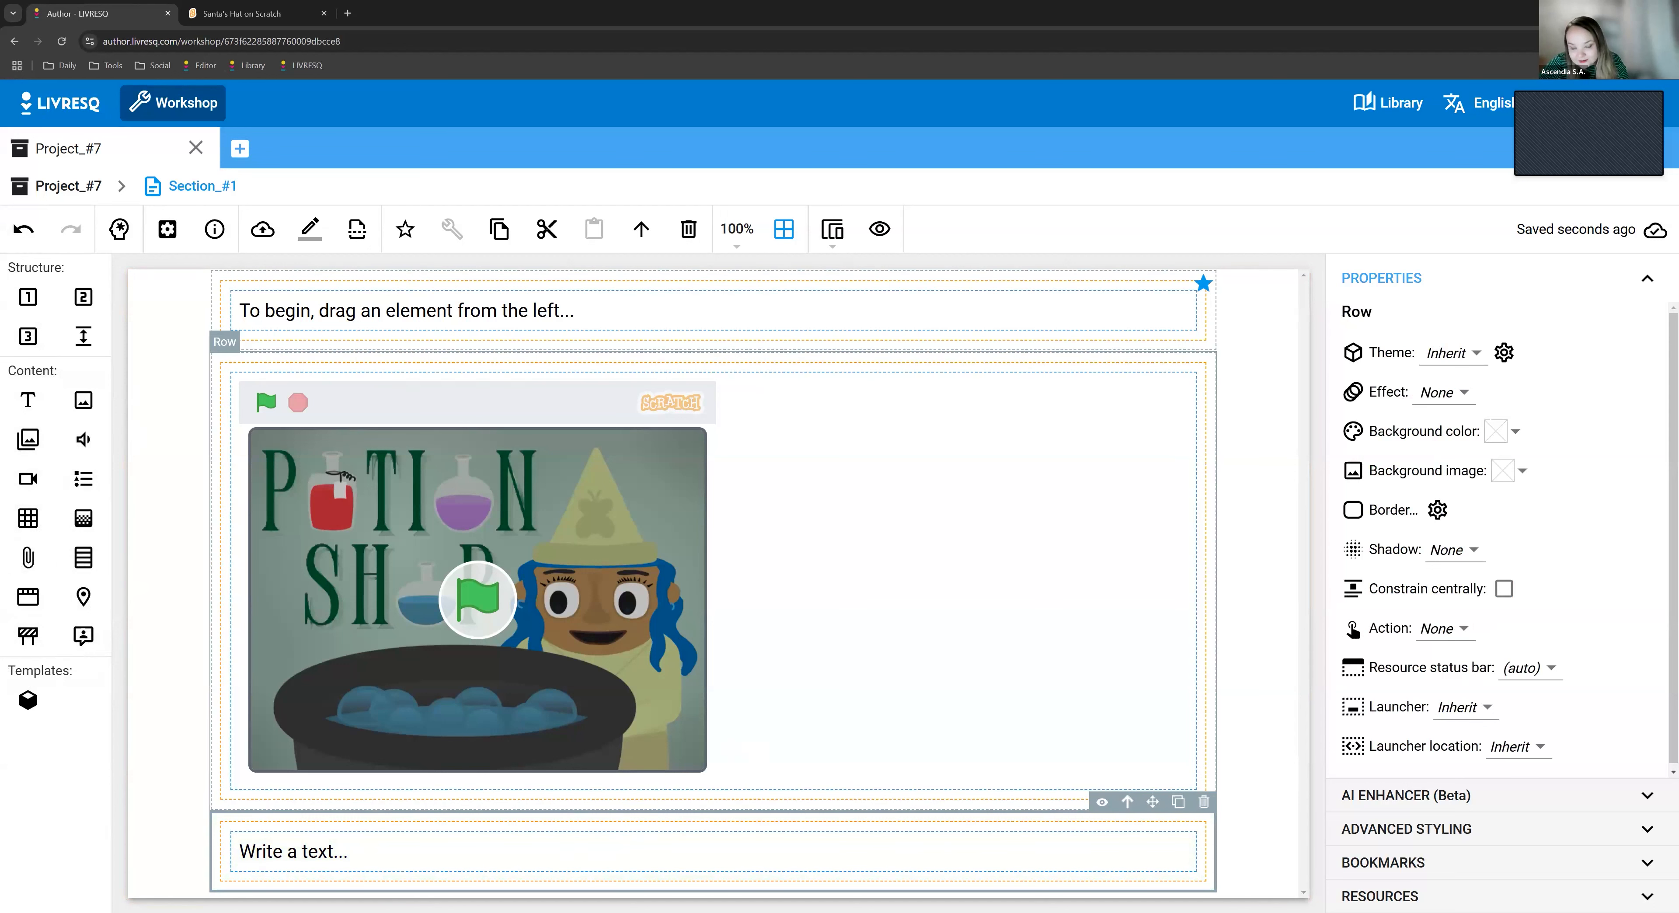
- Replace the new text element's HTML source with the copied Santa's Hat iframe code and apply it
{"action": "left_click", "coordinate": [415, 857]}
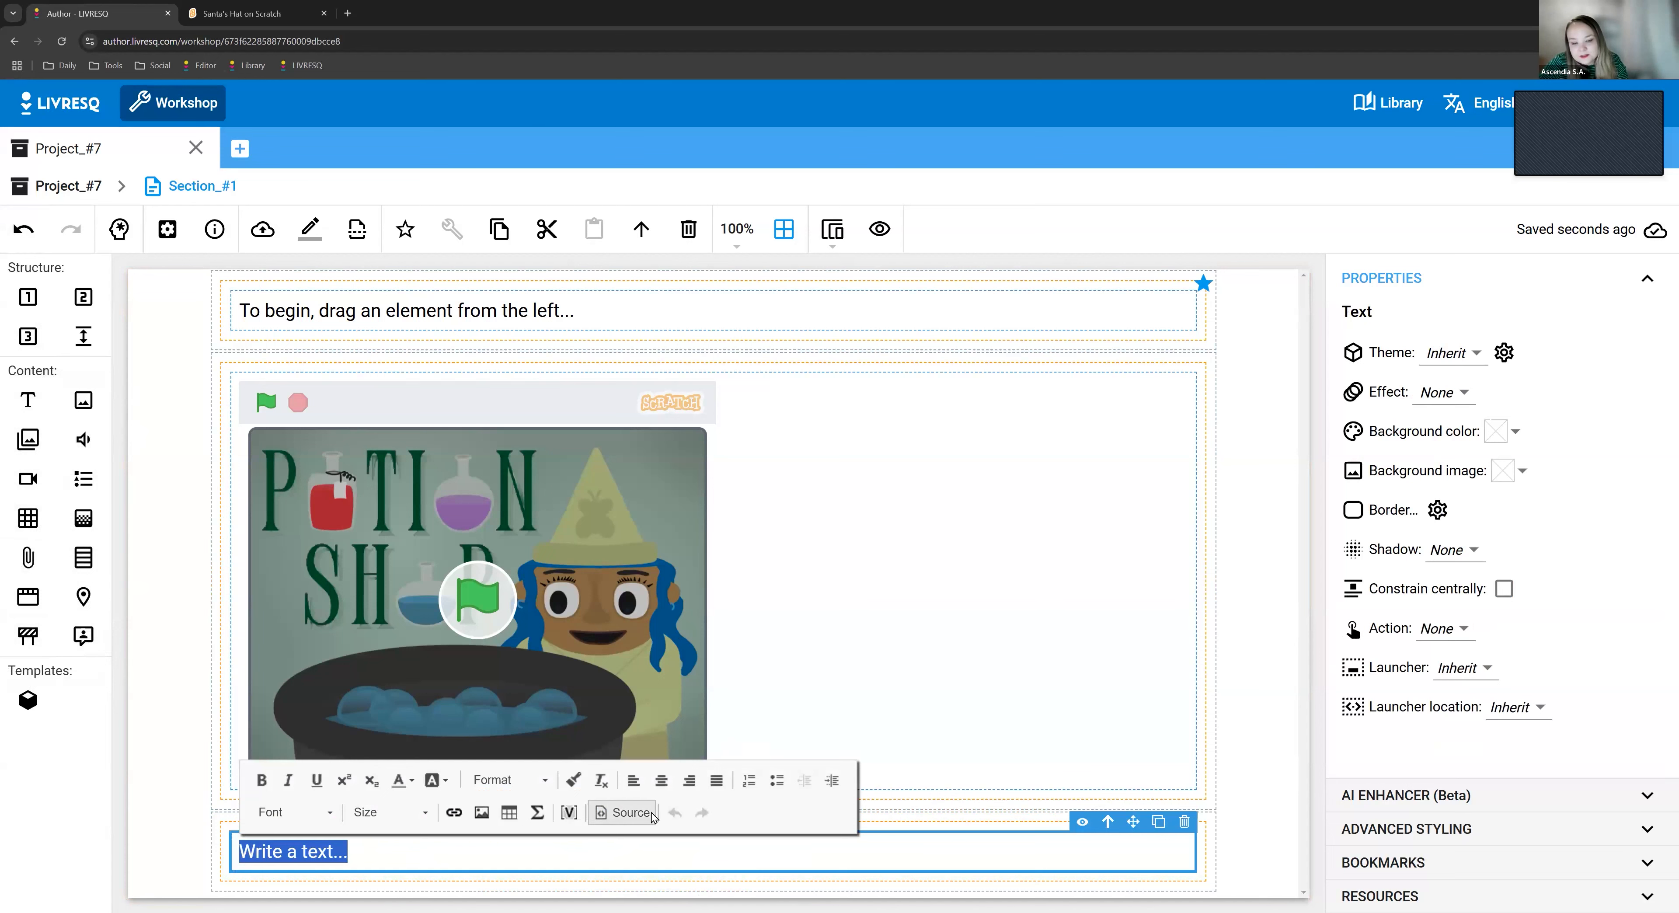
{"action": "left_click", "coordinate": [647, 814]}
{"action": "left_click_drag", "start_coordinate": [687, 236], "coordinate": [452, 239]}
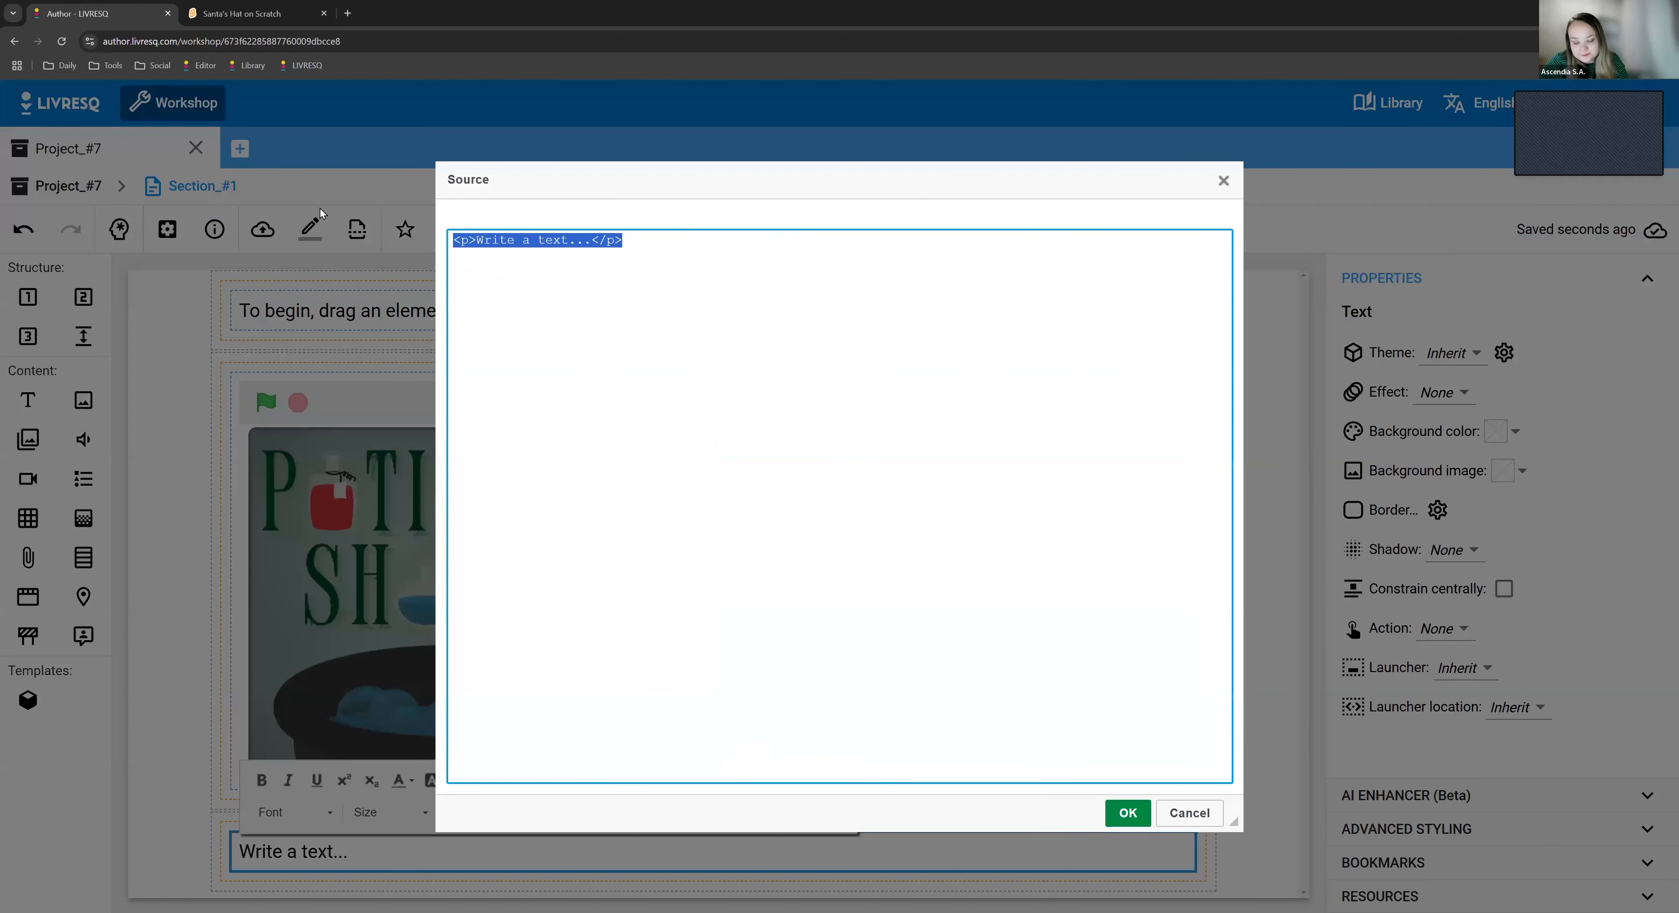
{"action": "key", "text": "ctrl+v"}
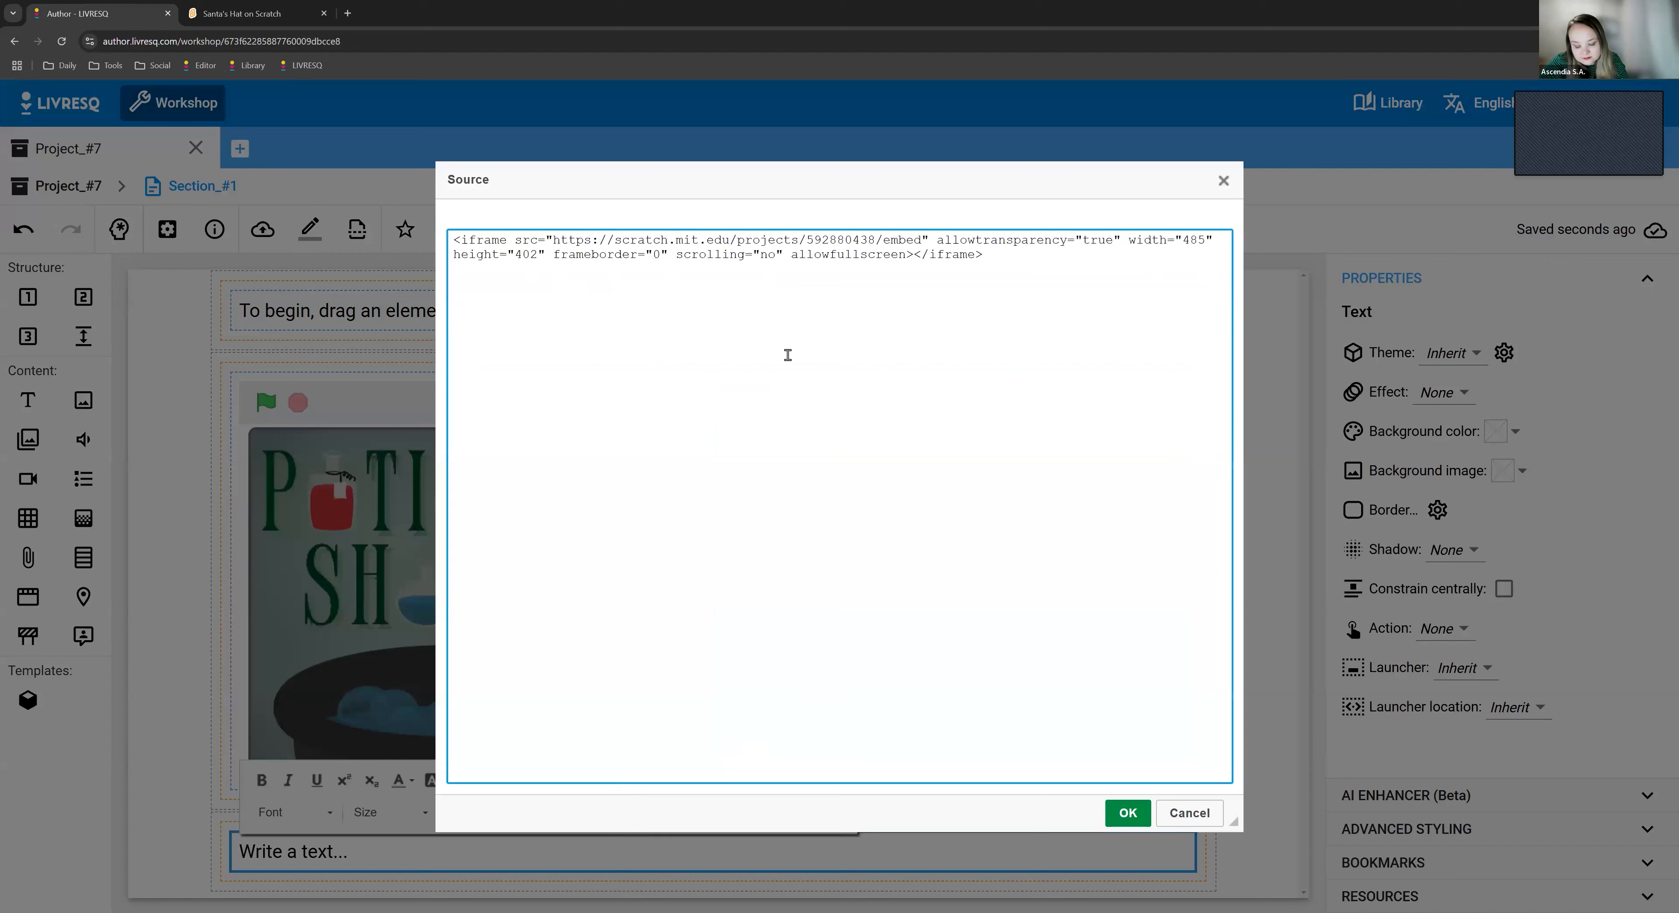
{"action": "left_click", "coordinate": [1129, 814]}
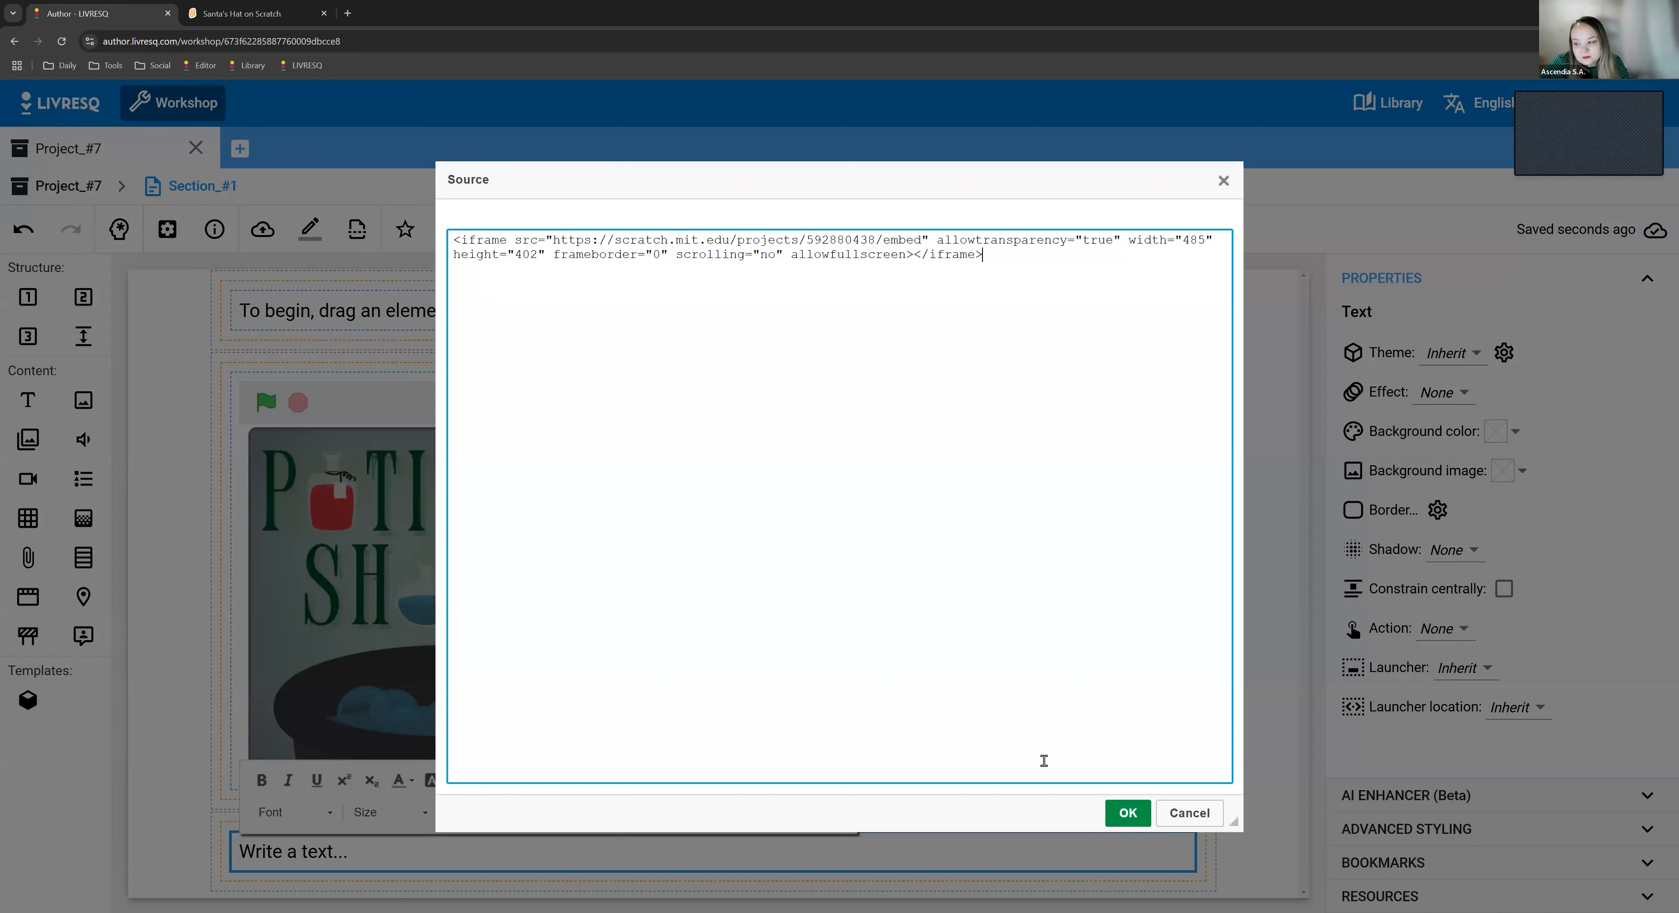
{"action": "left_click", "coordinate": [1128, 813]}
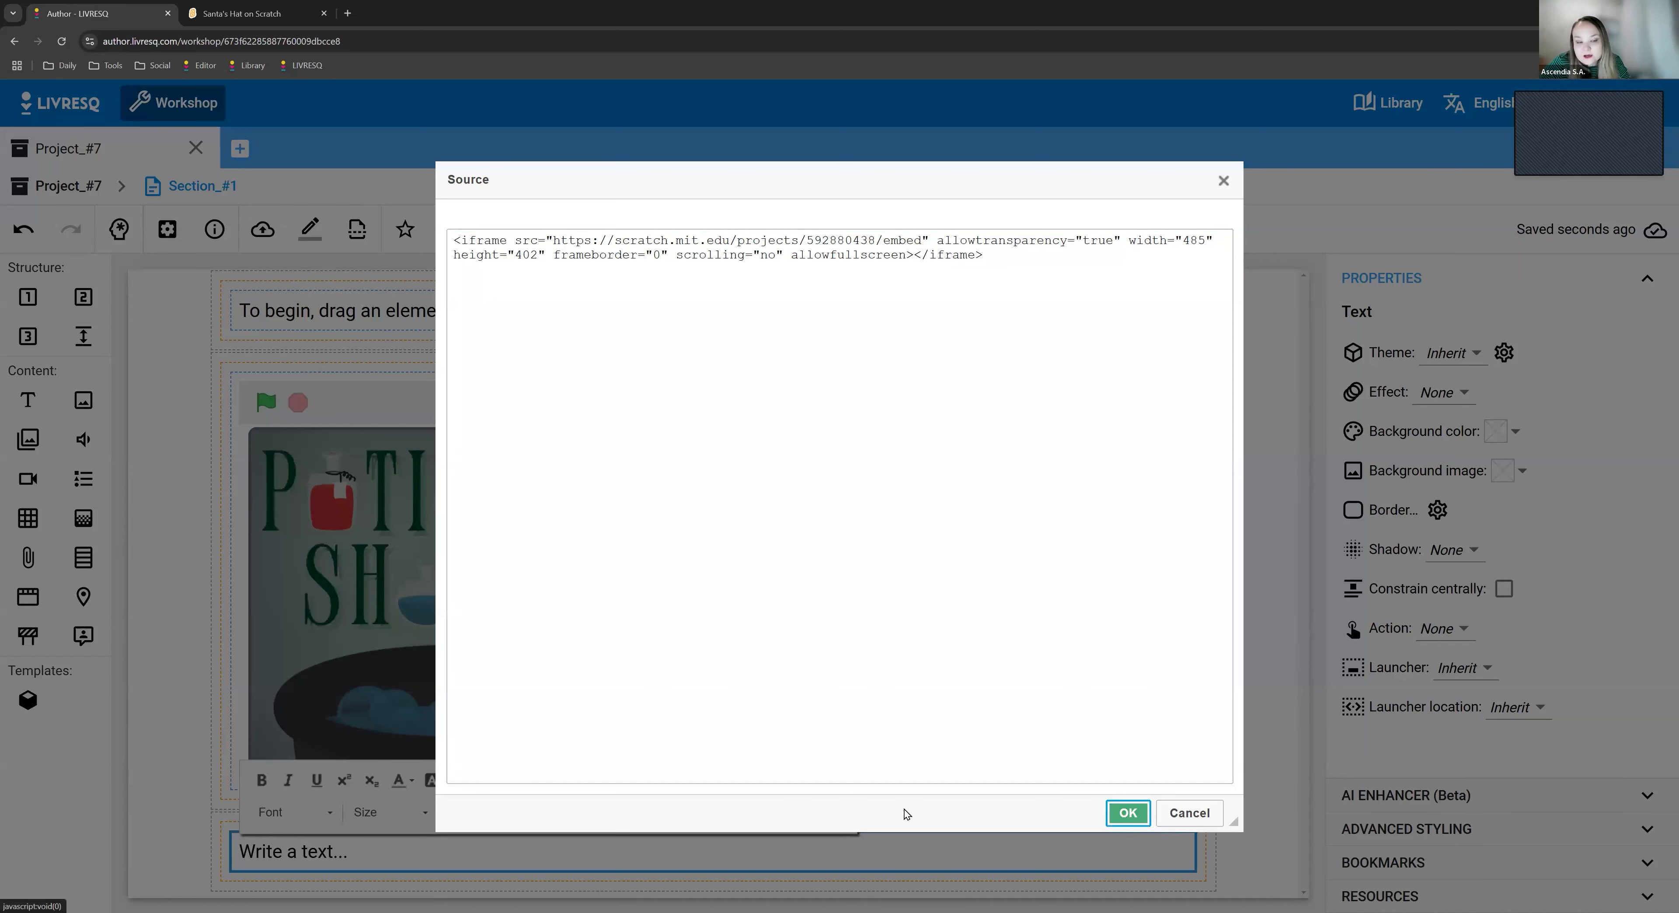
{"action": "scroll", "coordinate": [864, 672], "scroll_direction": "down", "scroll_amount": 4}
{"action": "scroll", "coordinate": [865, 671], "scroll_direction": "down", "scroll_amount": 2}
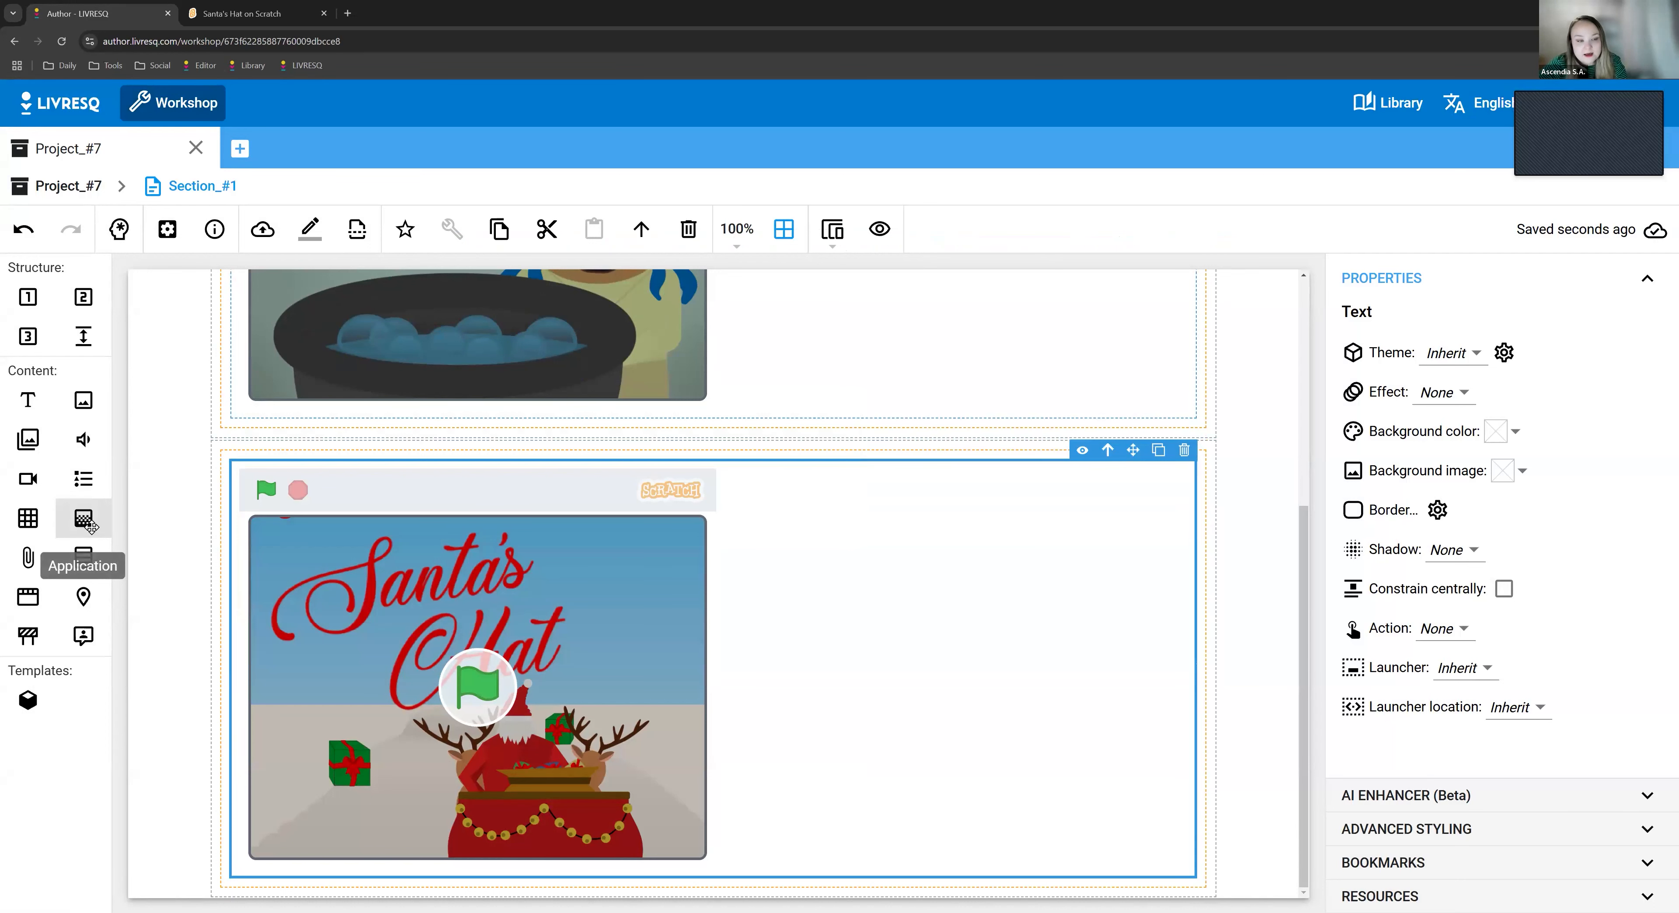
- Look over the Potion Shop and Santa's Hat embeds in the section, selecting each text element in turn
{"action": "scroll", "coordinate": [671, 675], "scroll_direction": "up", "scroll_amount": 3}
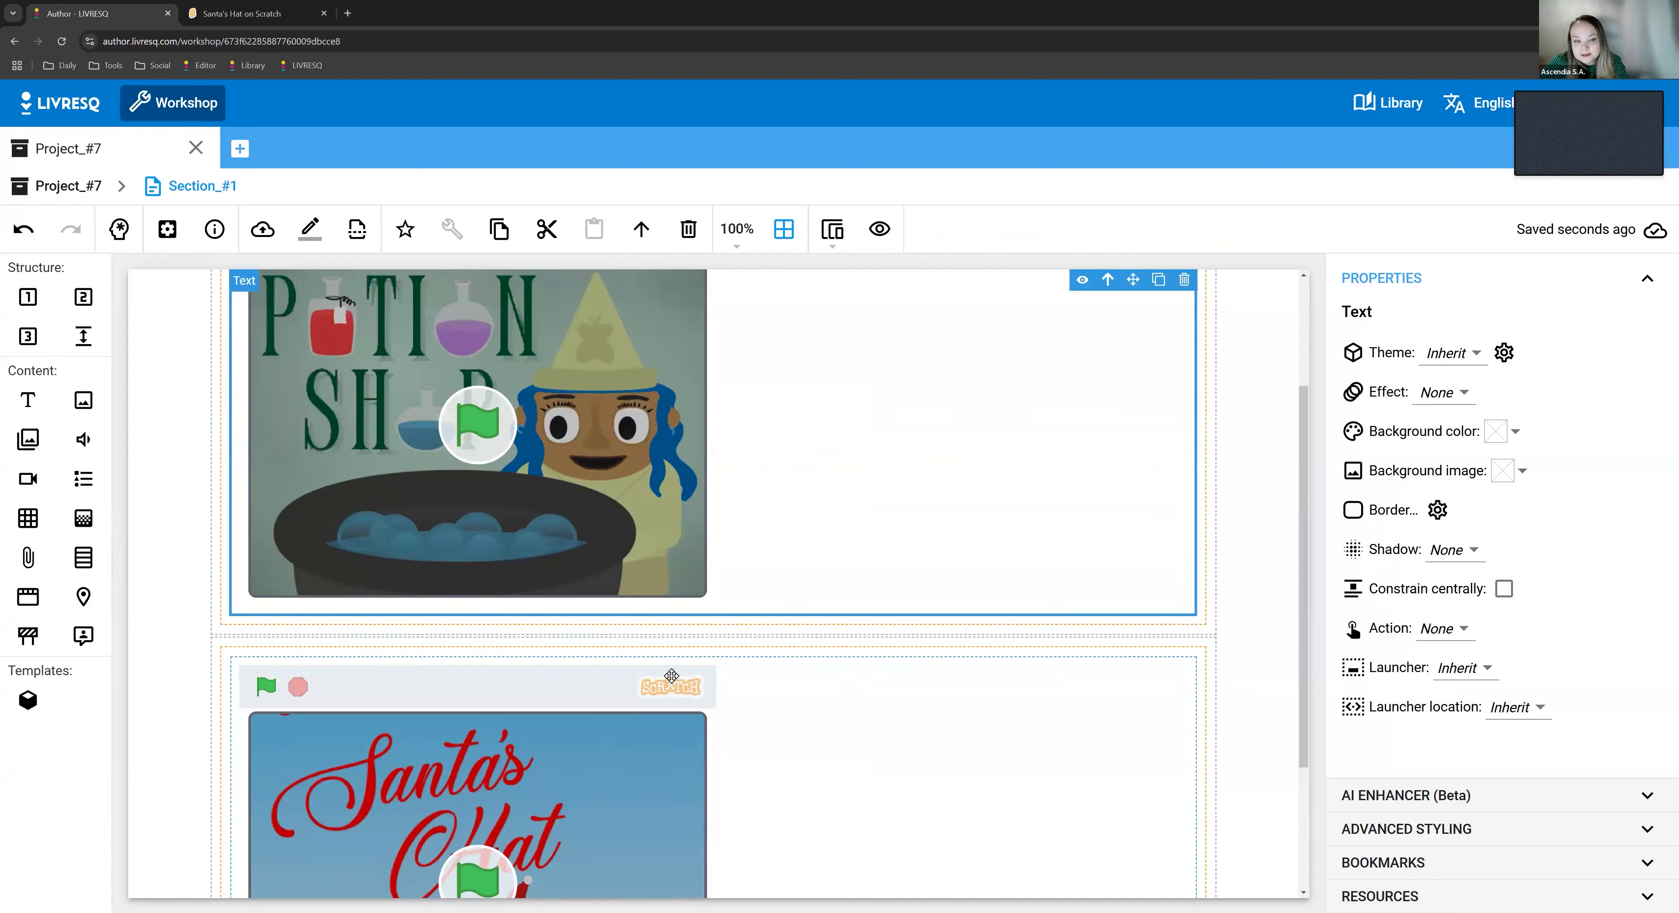
{"action": "scroll", "coordinate": [671, 675], "scroll_direction": "down", "scroll_amount": 3}
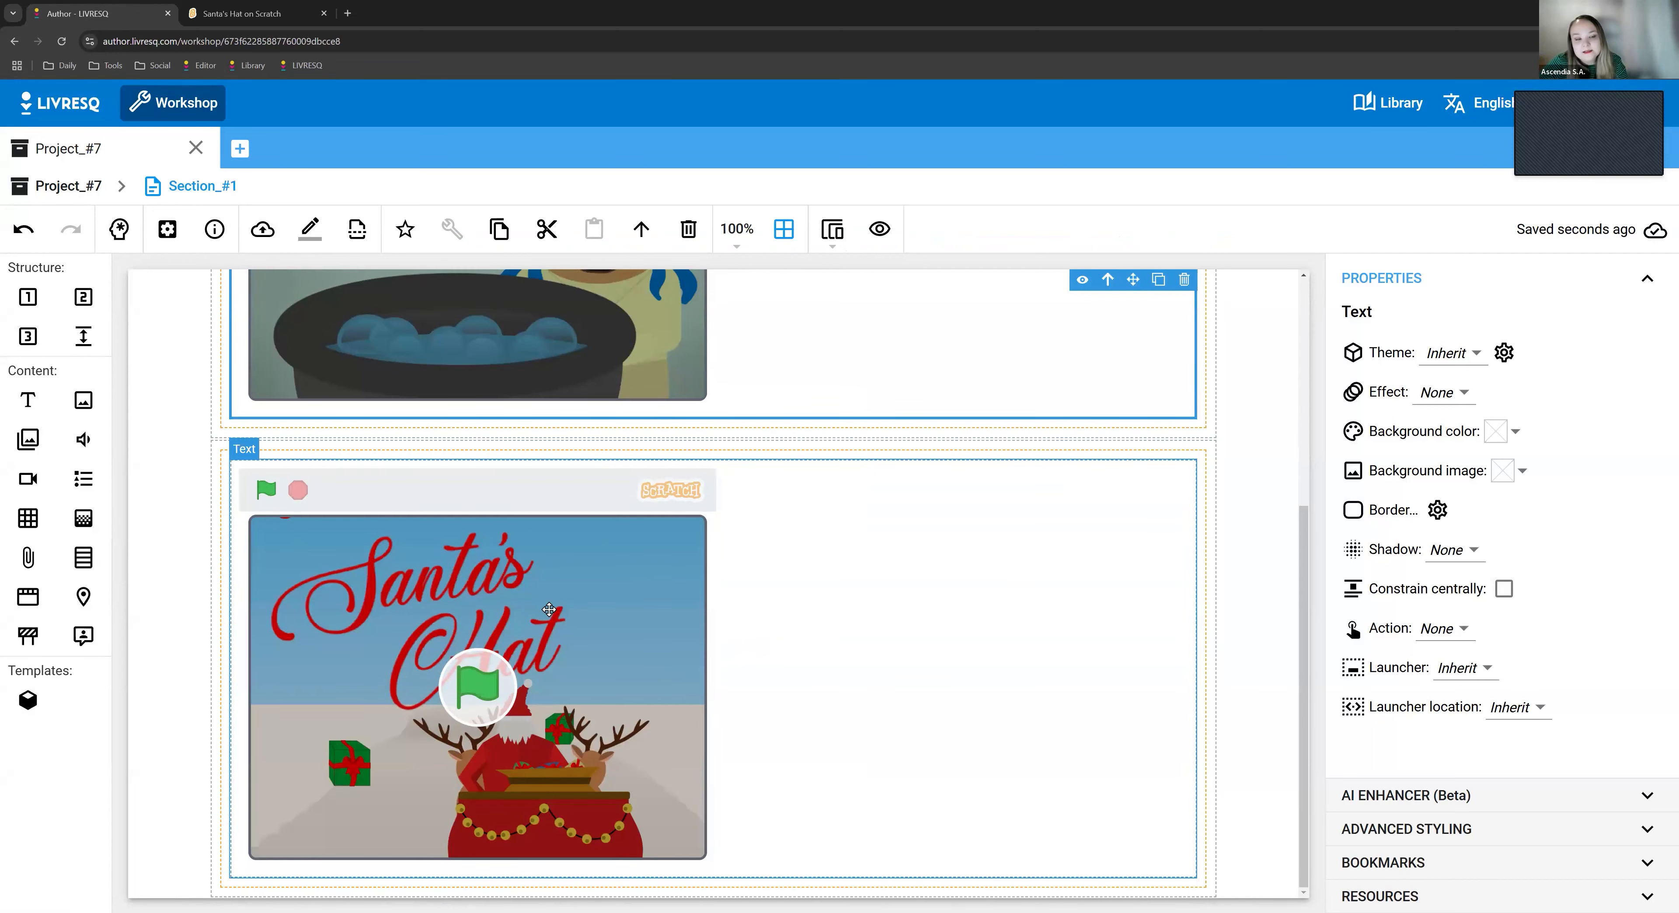
{"action": "left_click", "coordinate": [548, 609]}
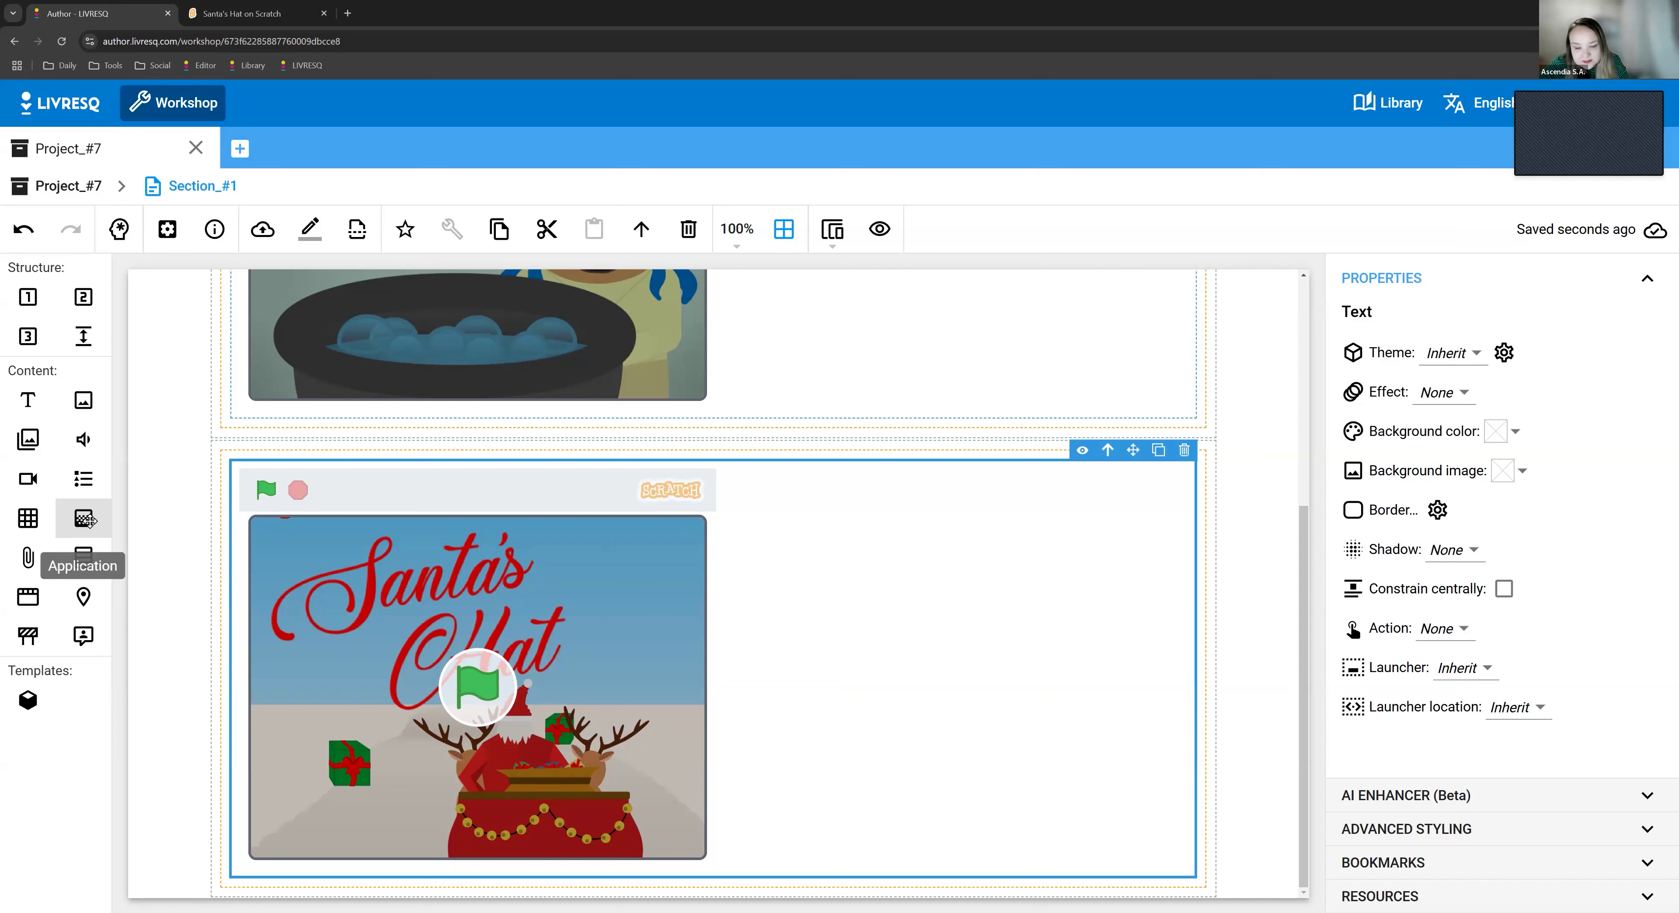
{"action": "scroll", "coordinate": [649, 503], "scroll_direction": "up", "scroll_amount": 3}
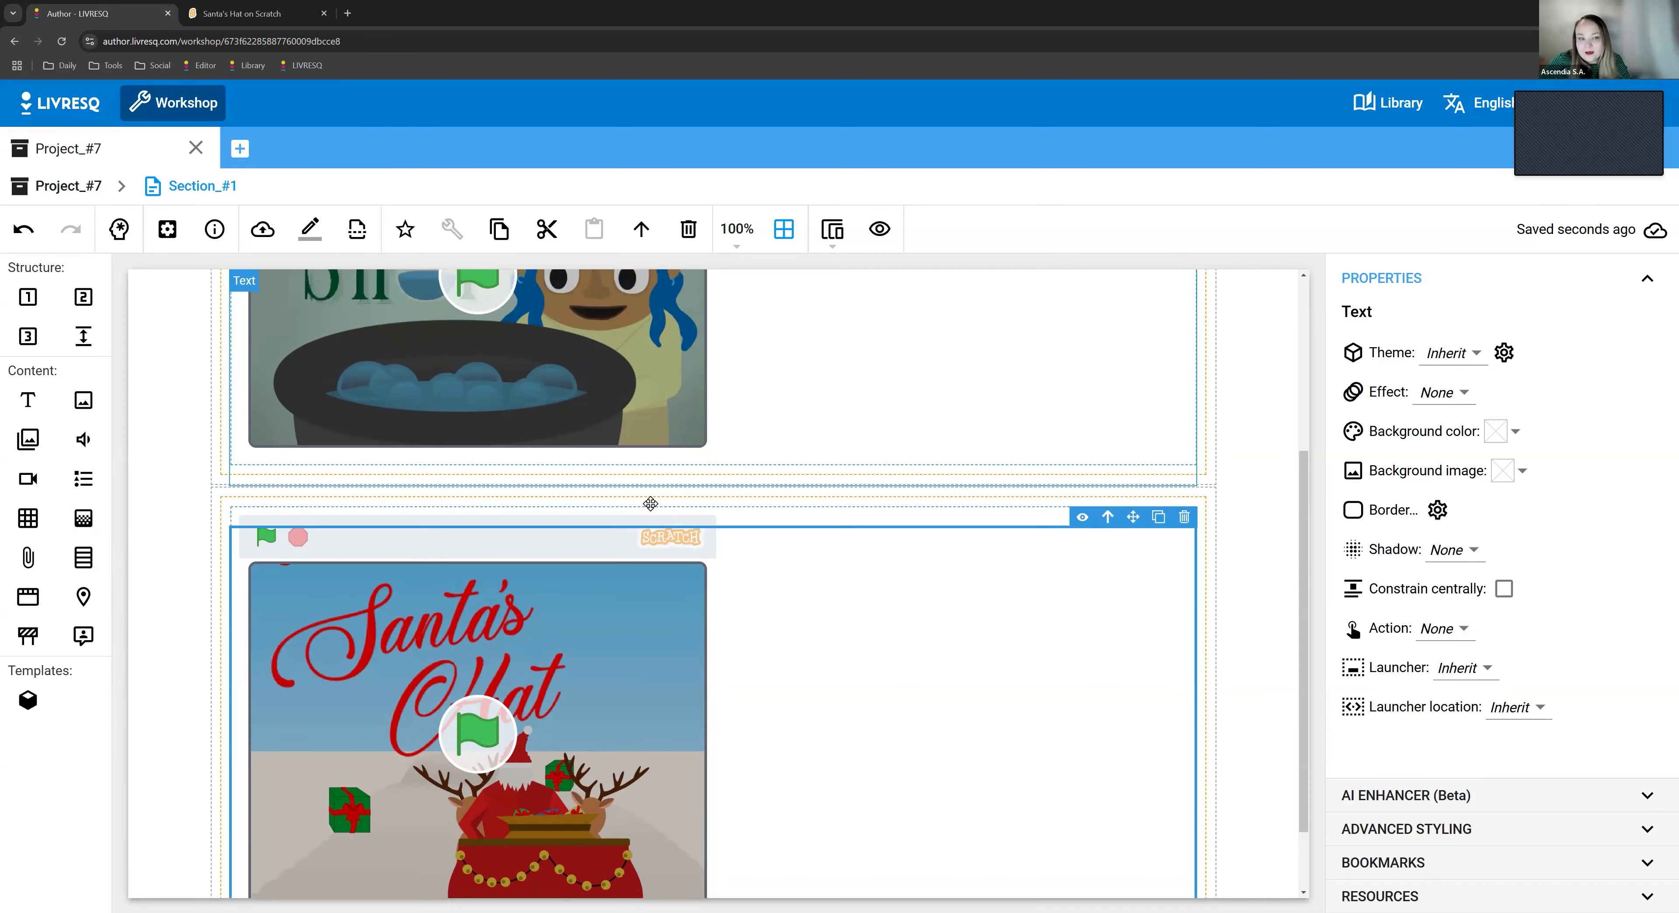
{"action": "left_click", "coordinate": [629, 508]}
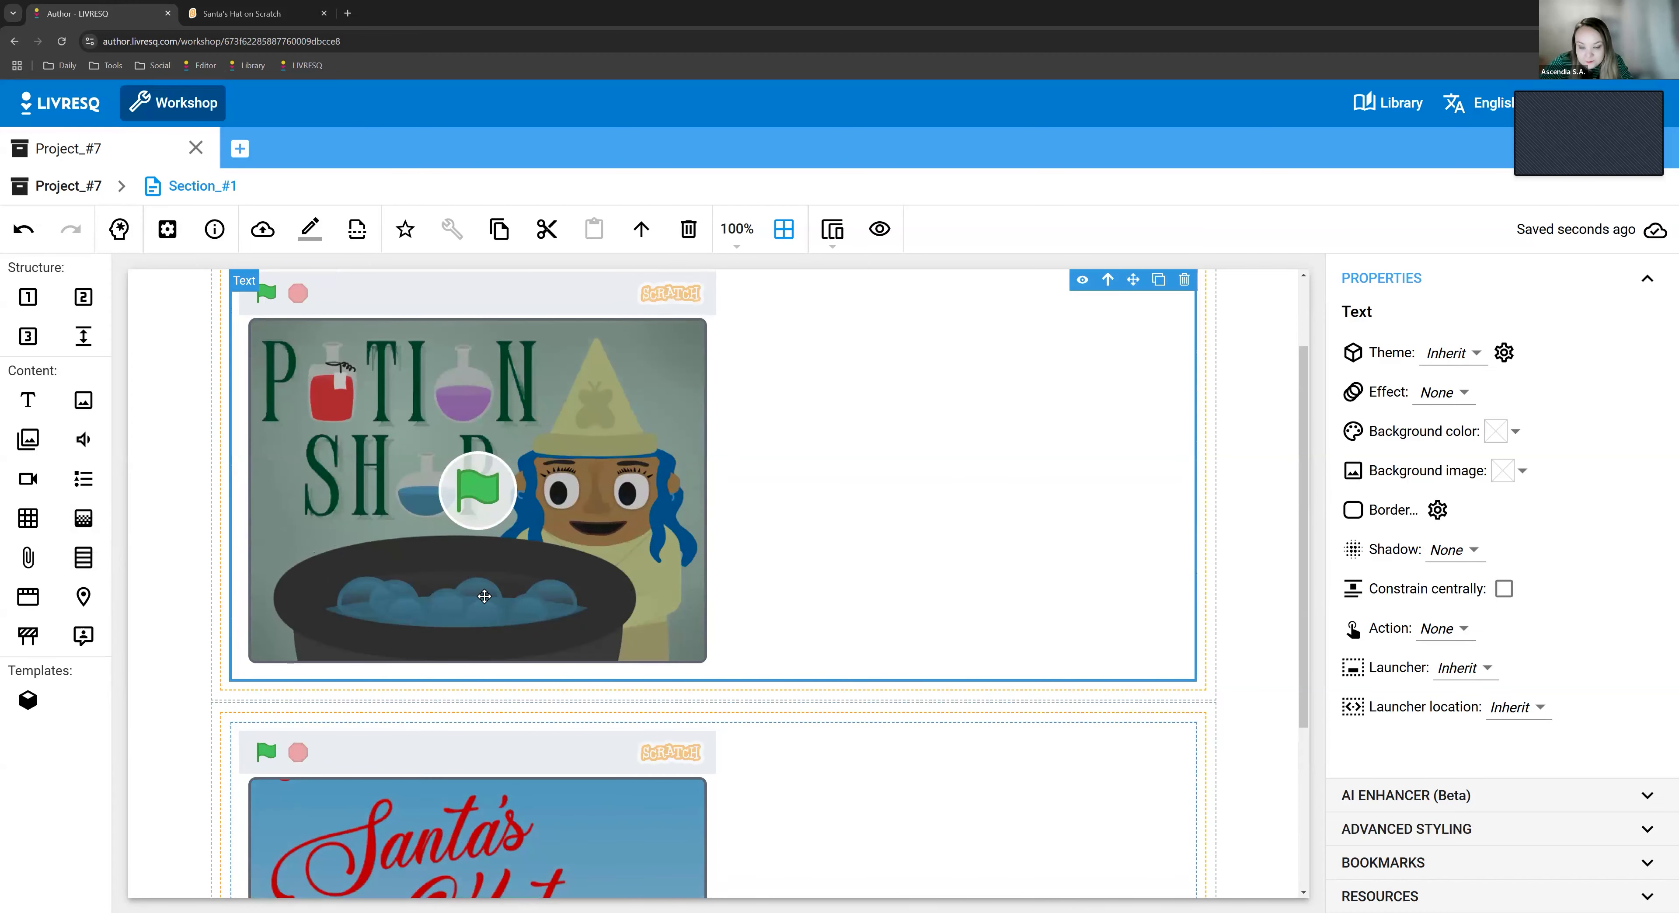
{"action": "scroll", "coordinate": [484, 597], "scroll_direction": "down", "scroll_amount": 2}
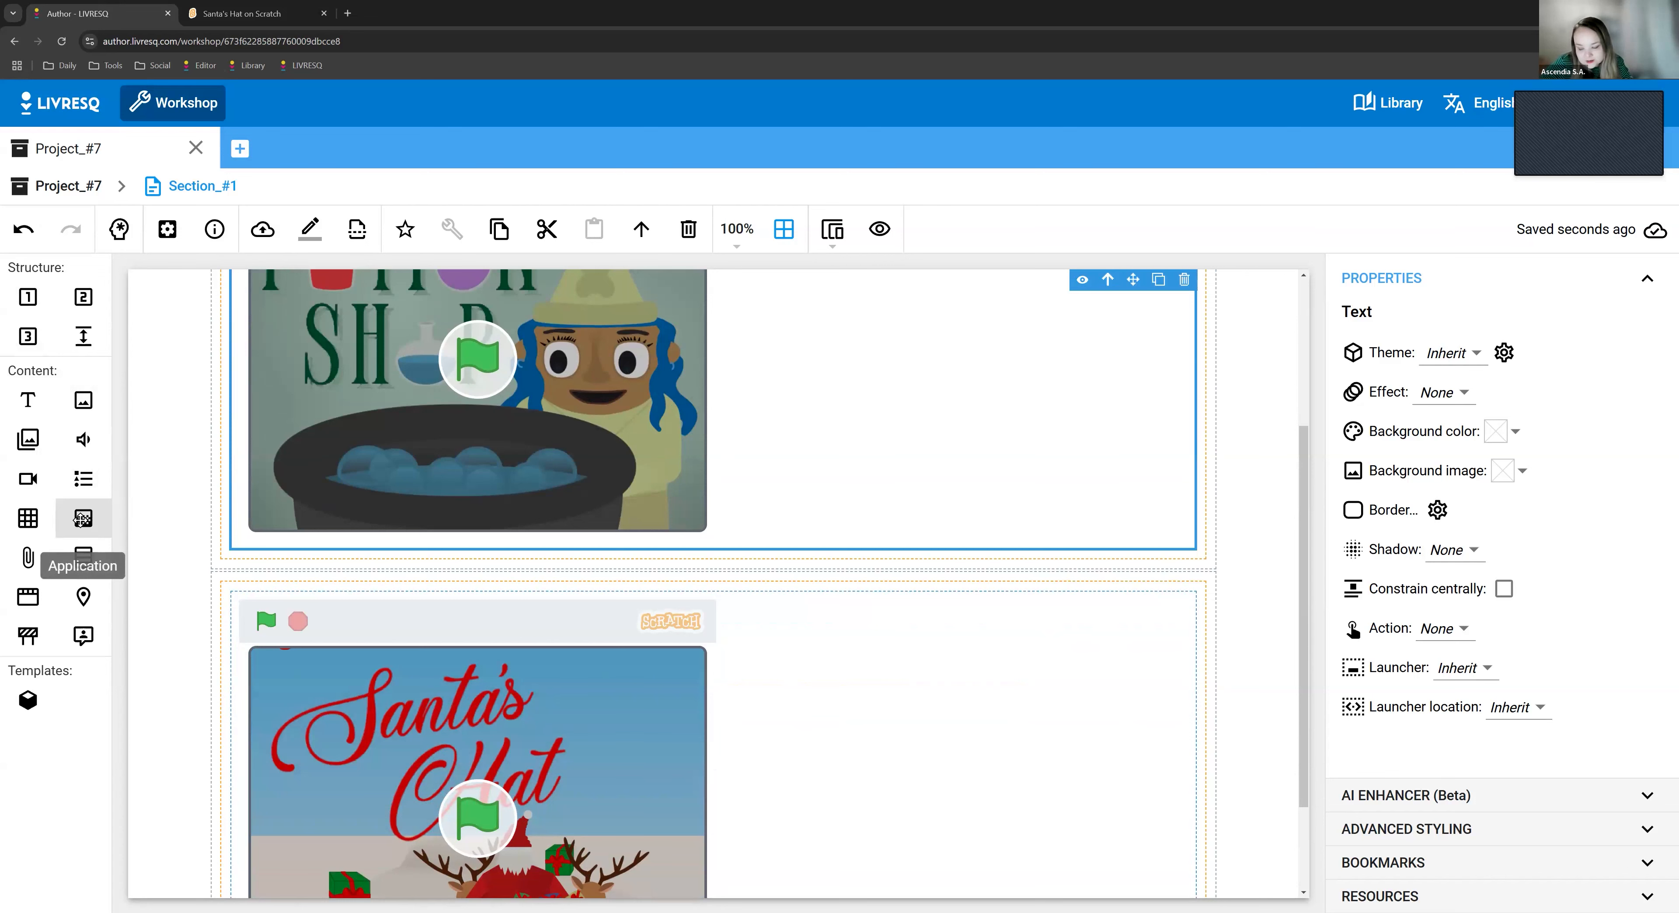
{"action": "scroll", "coordinate": [885, 733], "scroll_direction": "down", "scroll_amount": 2}
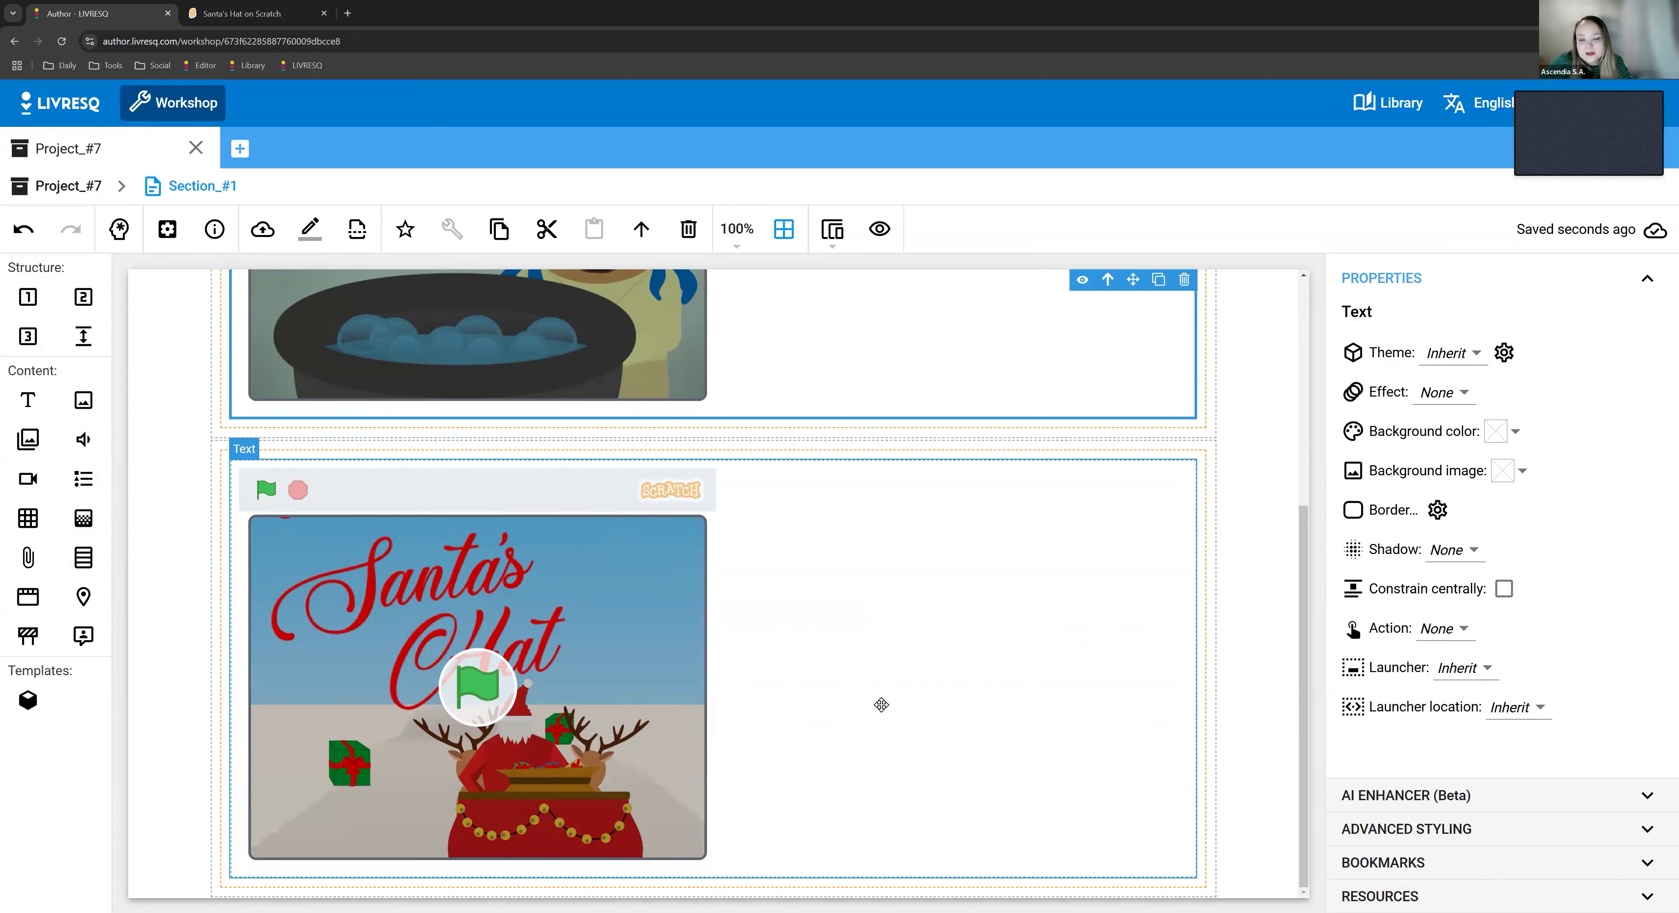
{"action": "left_click", "coordinate": [881, 705]}
{"action": "scroll", "coordinate": [587, 394], "scroll_direction": "up", "scroll_amount": 5}
- Review the iframe code in the Potion Shop text element's HTML source, cancel, and look over both embeds again
{"action": "double_click", "coordinate": [509, 497]}
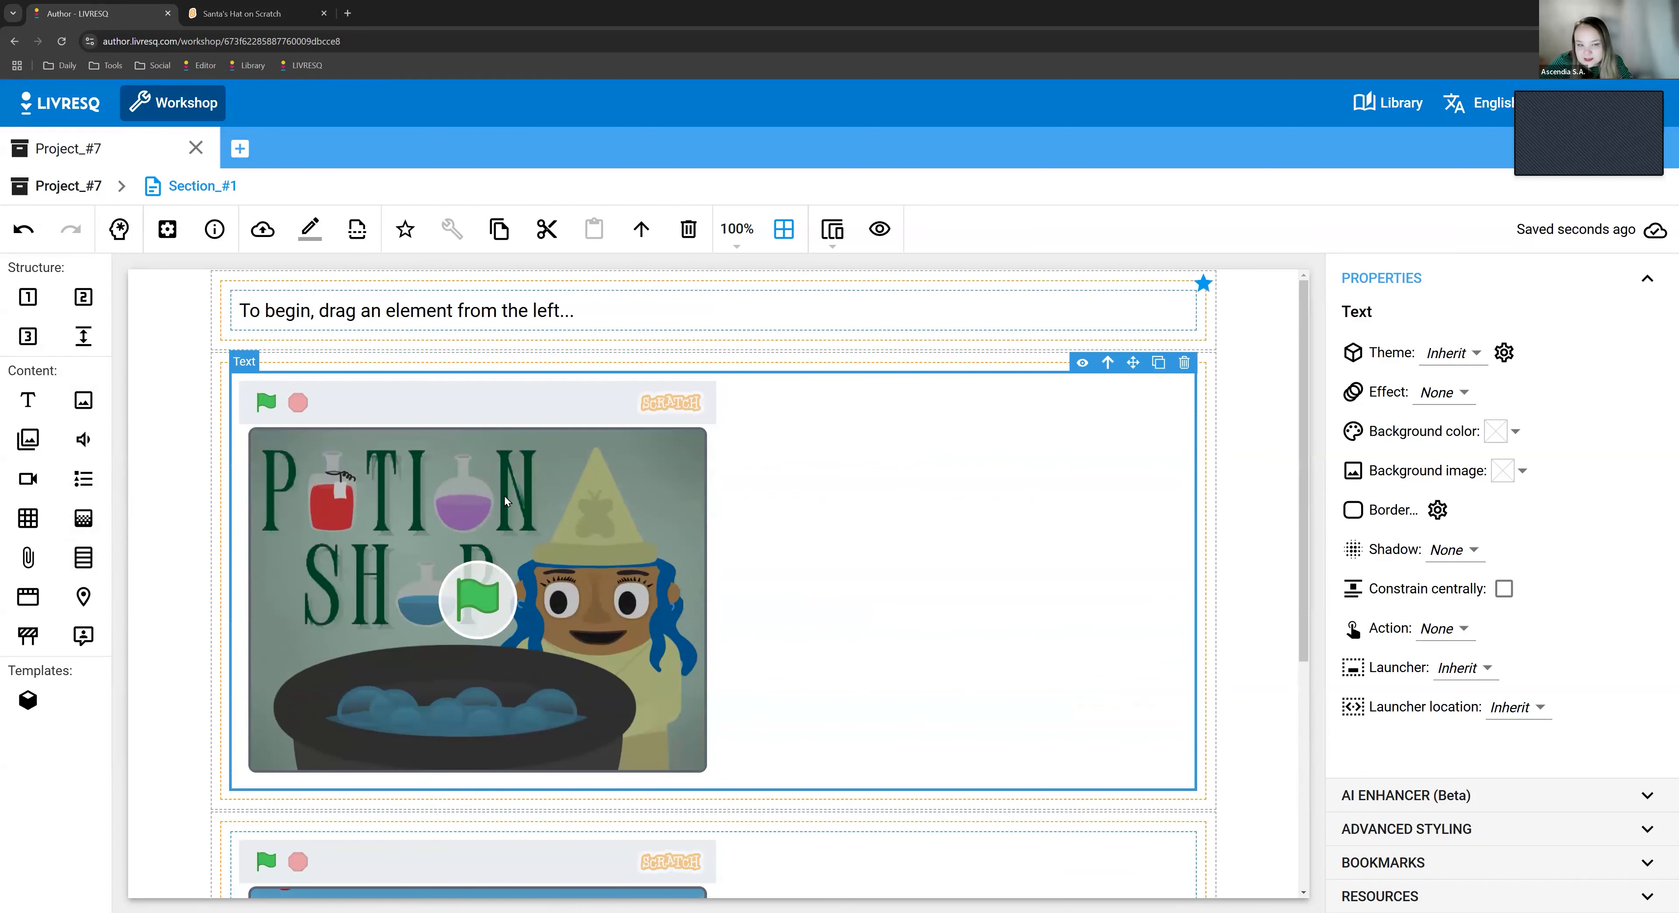
{"action": "left_click", "coordinate": [778, 529]}
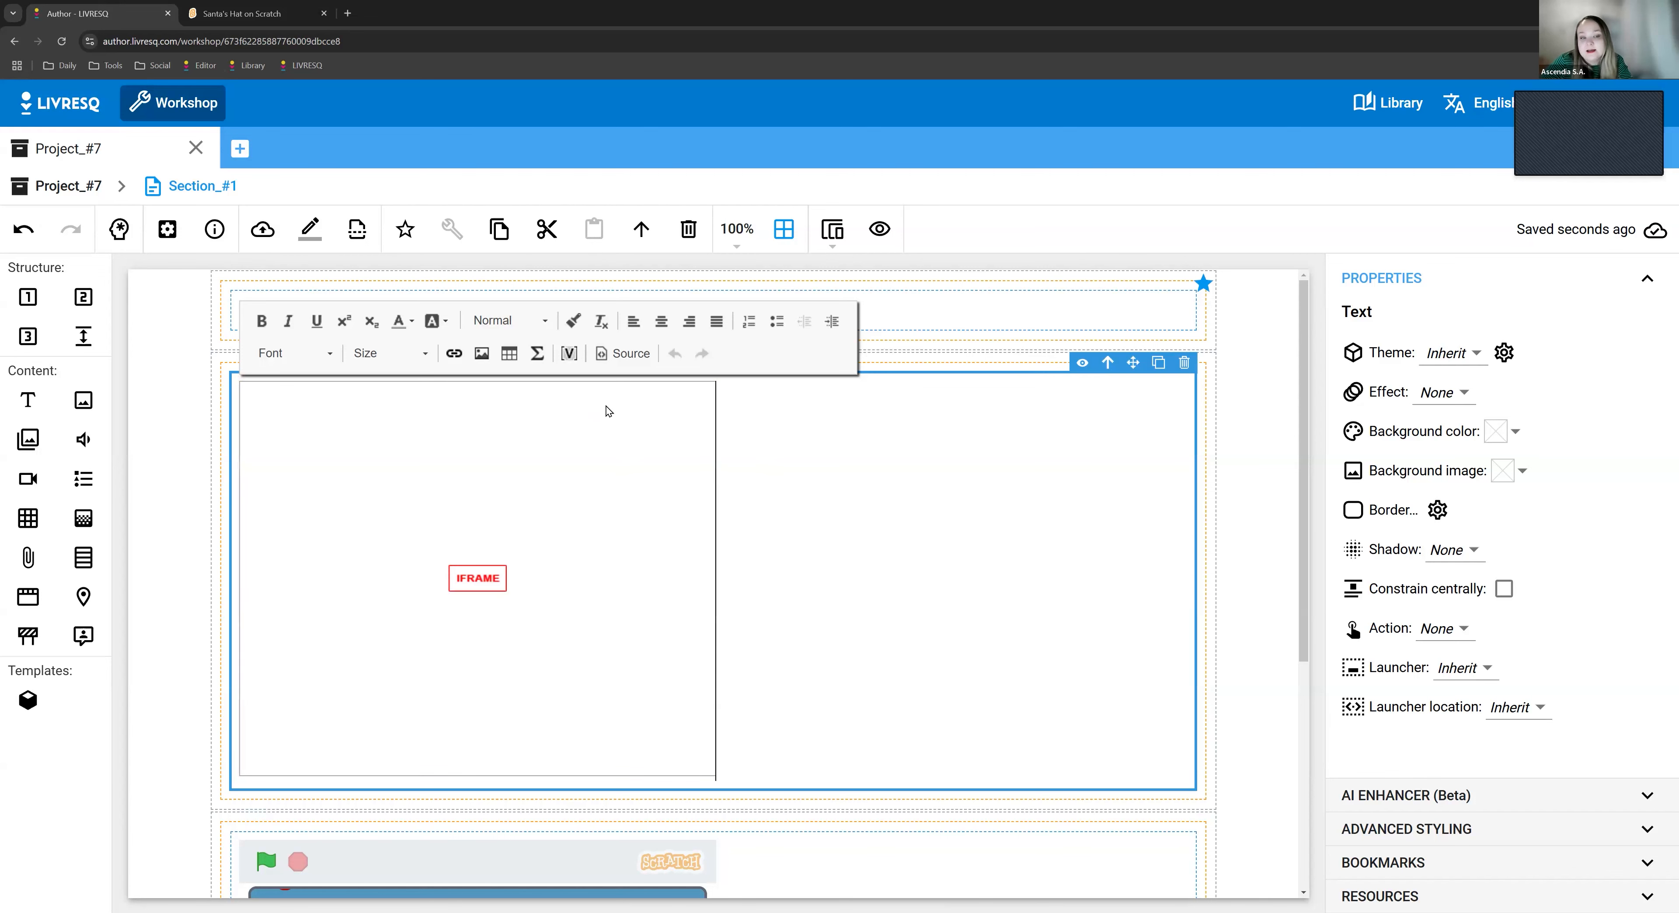
{"action": "left_click", "coordinate": [627, 357]}
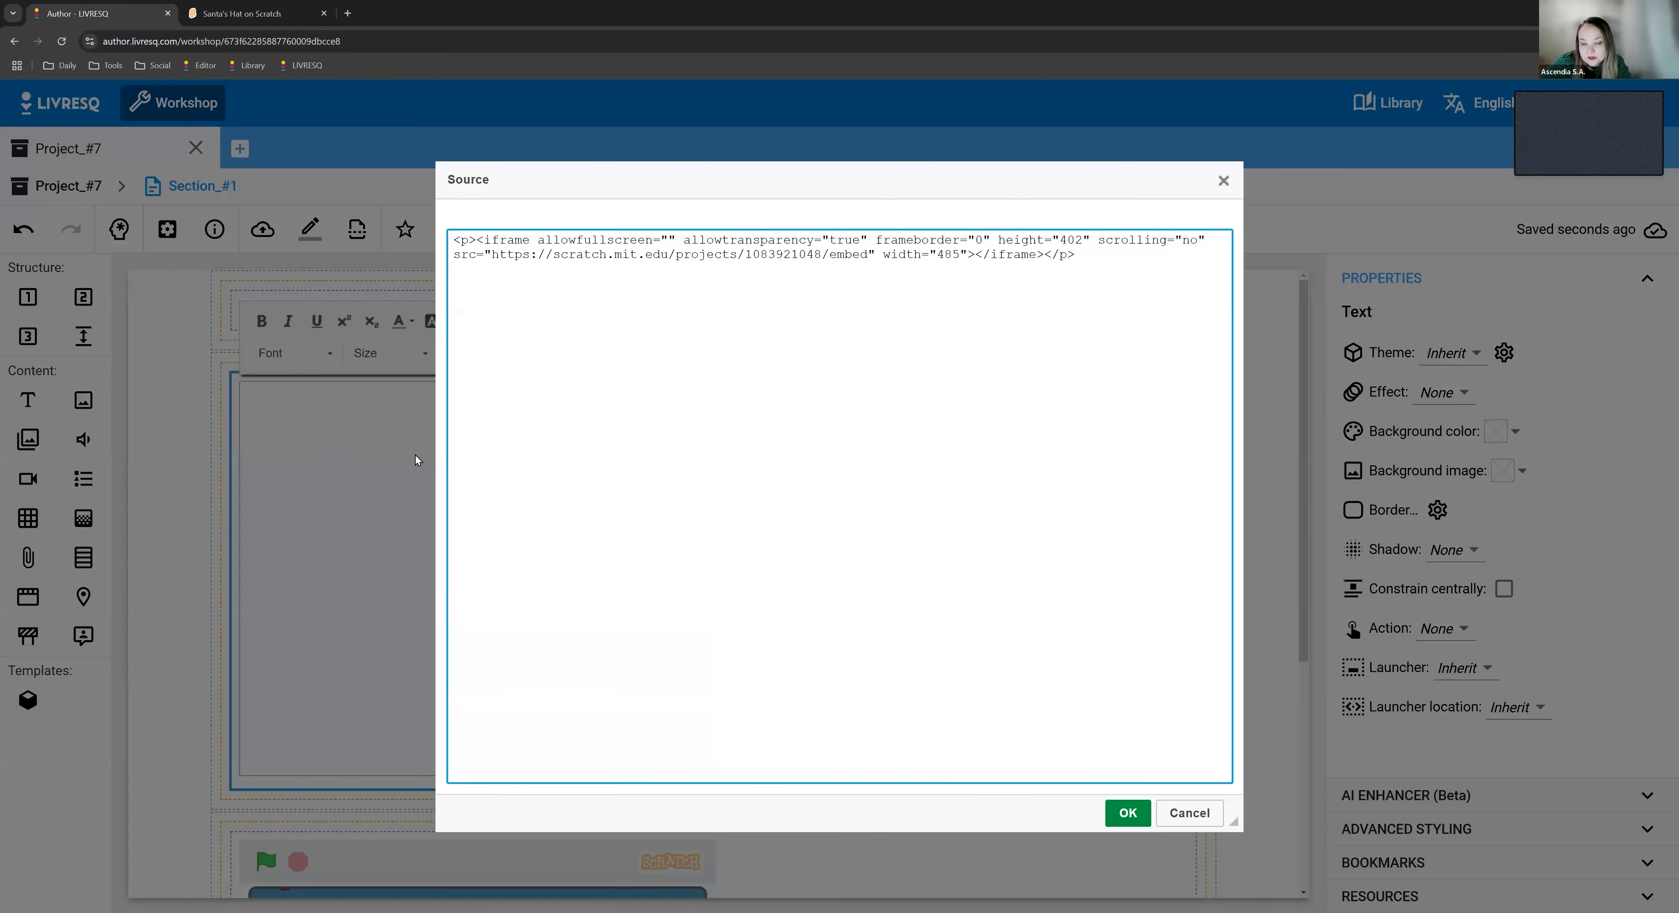
{"action": "left_click", "coordinate": [1181, 823]}
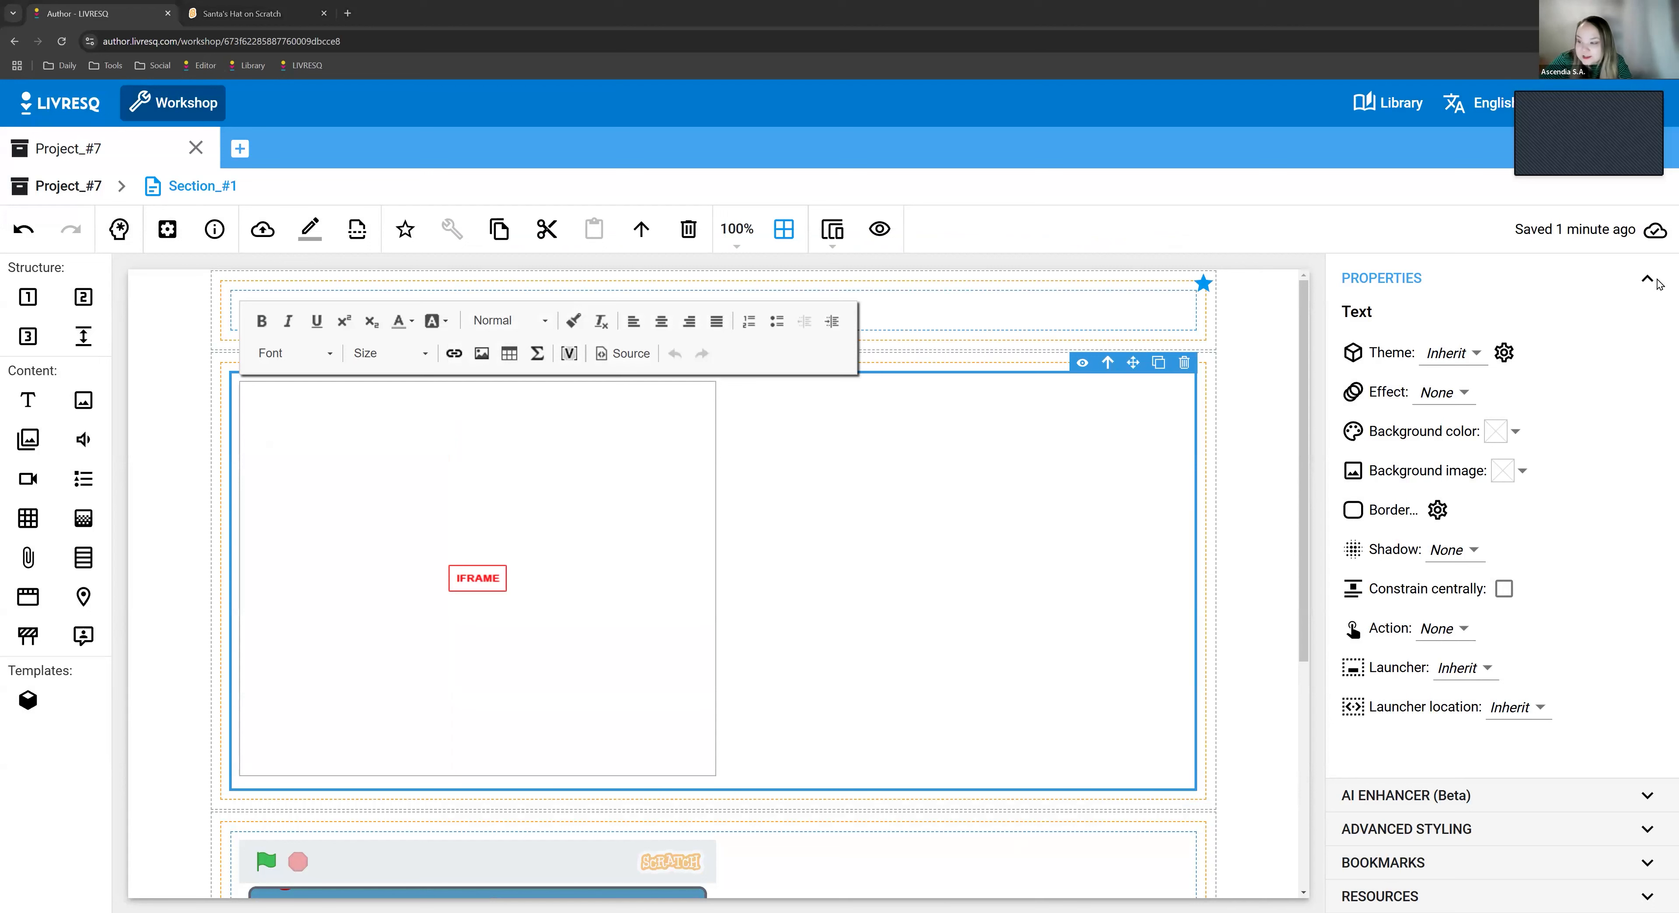
{"action": "scroll", "coordinate": [1016, 347], "scroll_direction": "down", "scroll_amount": 1}
{"action": "scroll", "coordinate": [926, 493], "scroll_direction": "down", "scroll_amount": 3}
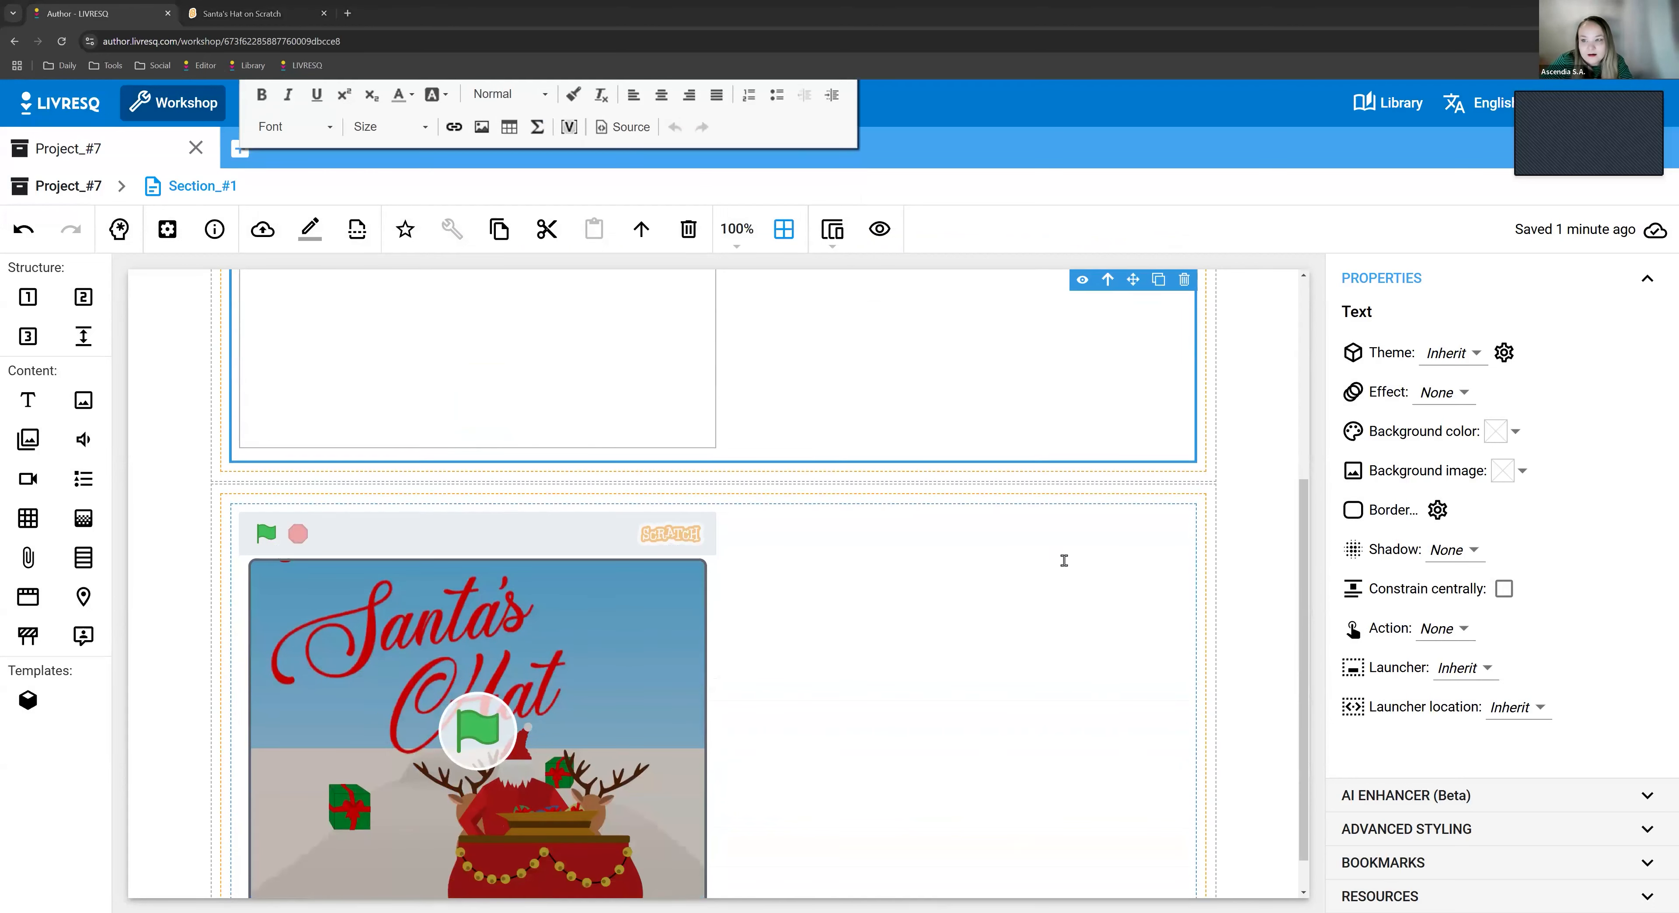
{"action": "scroll", "coordinate": [749, 684], "scroll_direction": "down", "scroll_amount": 1}
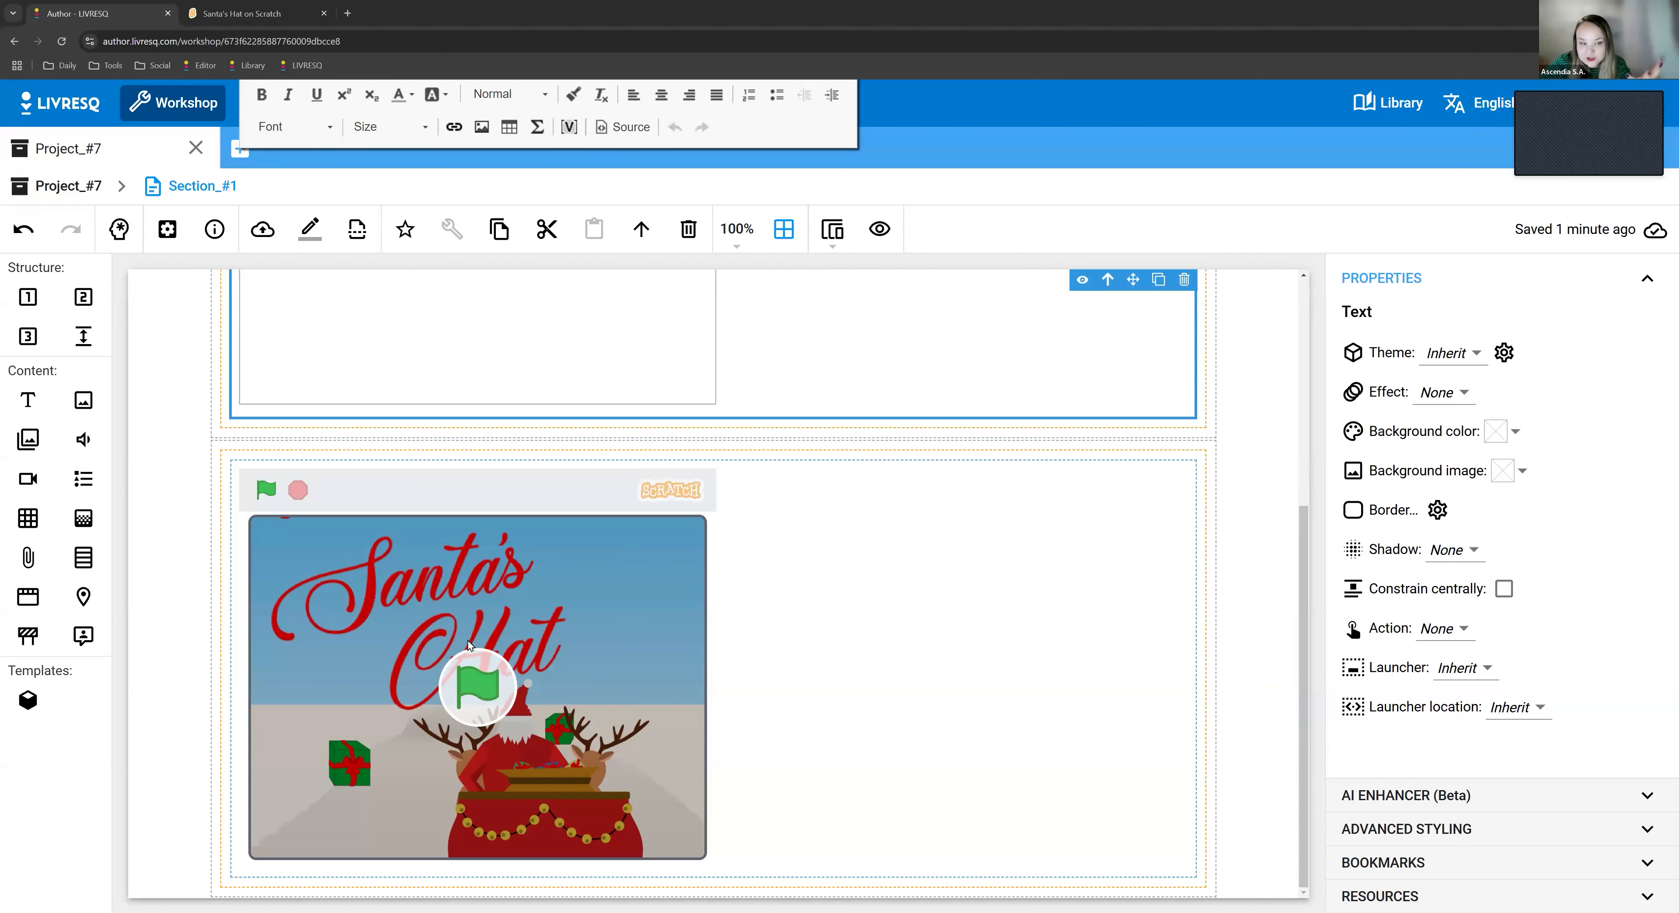
{"action": "scroll", "coordinate": [769, 589], "scroll_direction": "up", "scroll_amount": 5}
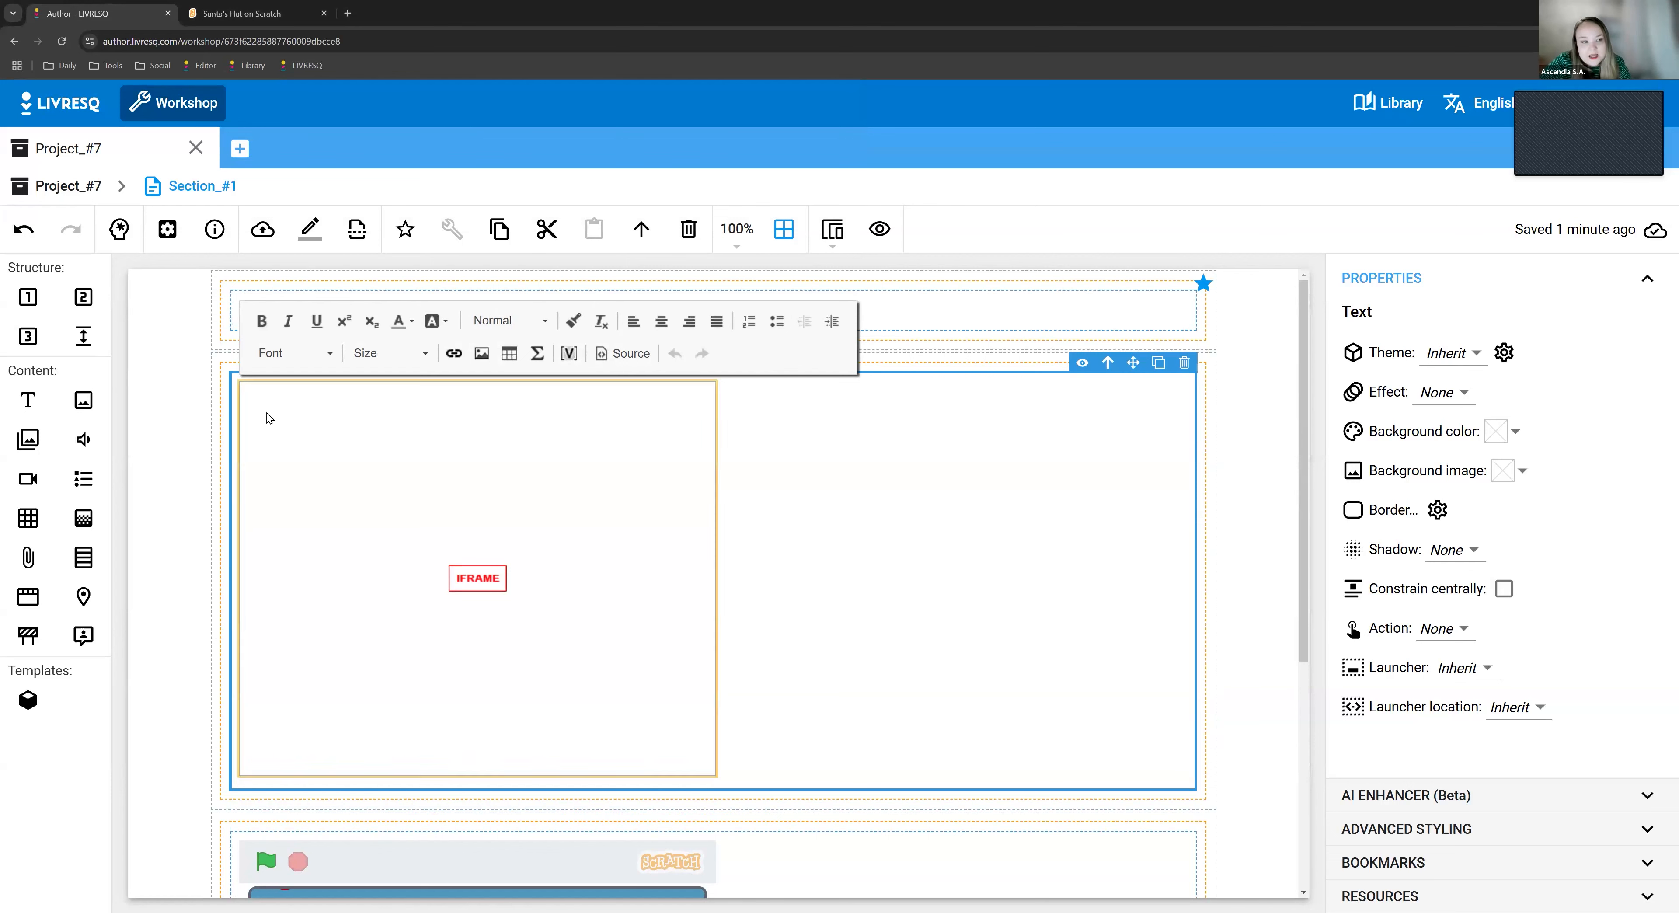
- Add a text element above the Potion Shop embed in the same row and delete its placeholder text
{"action": "left_click", "coordinate": [148, 467]}
{"action": "left_click_drag", "start_coordinate": [28, 399], "coordinate": [643, 369]}
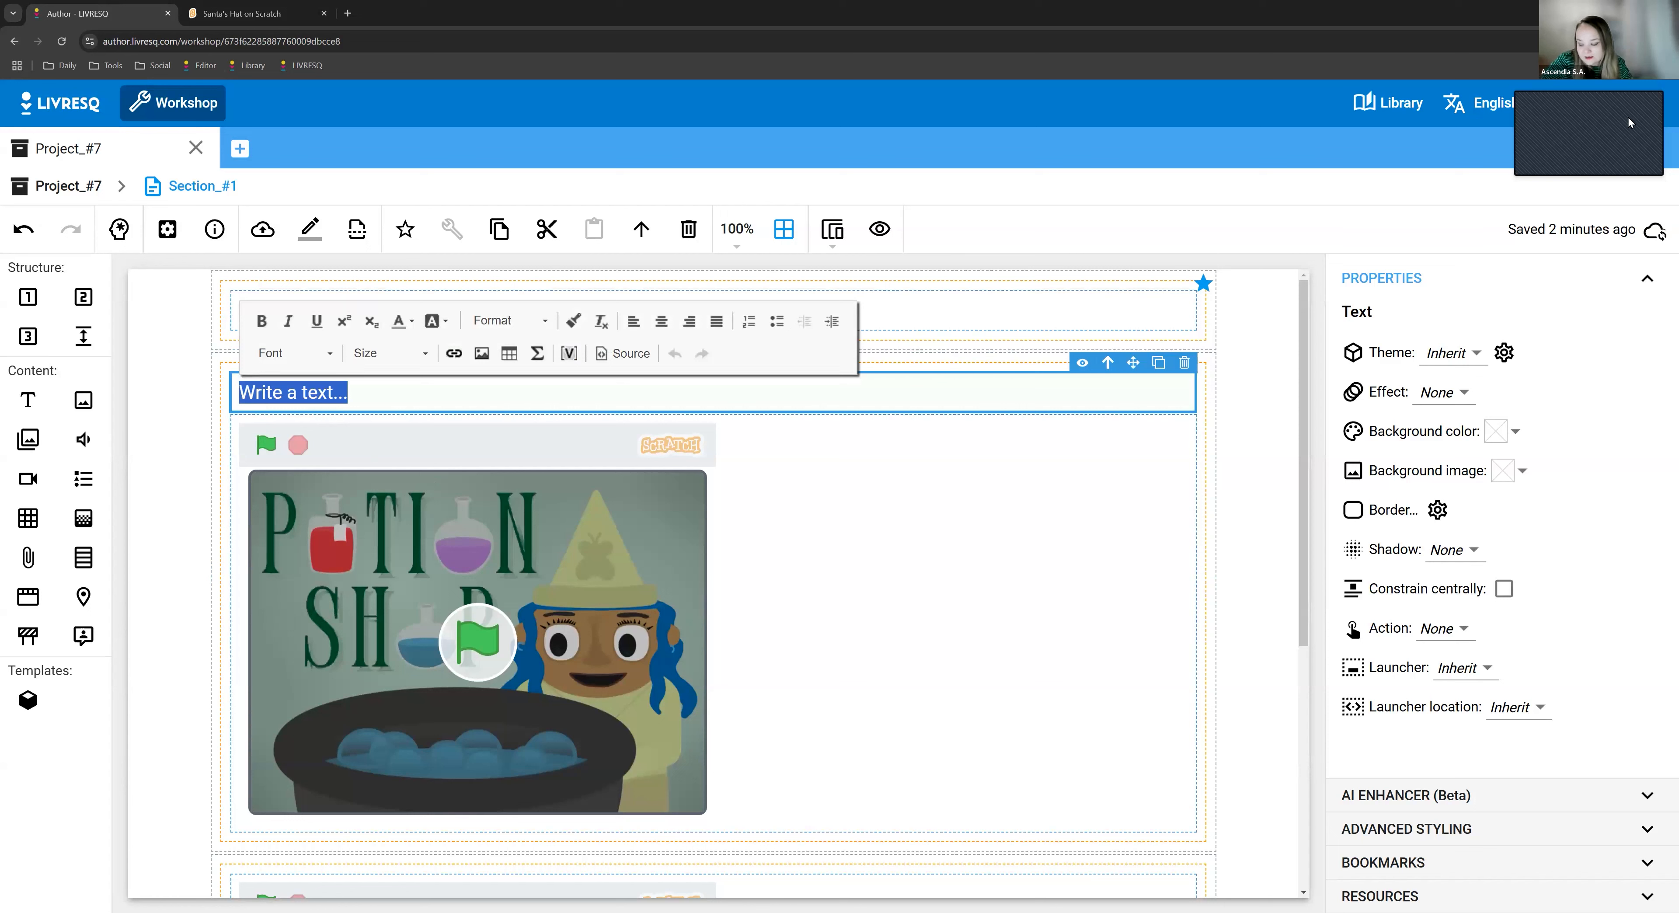
{"action": "key", "text": "BackSpace"}
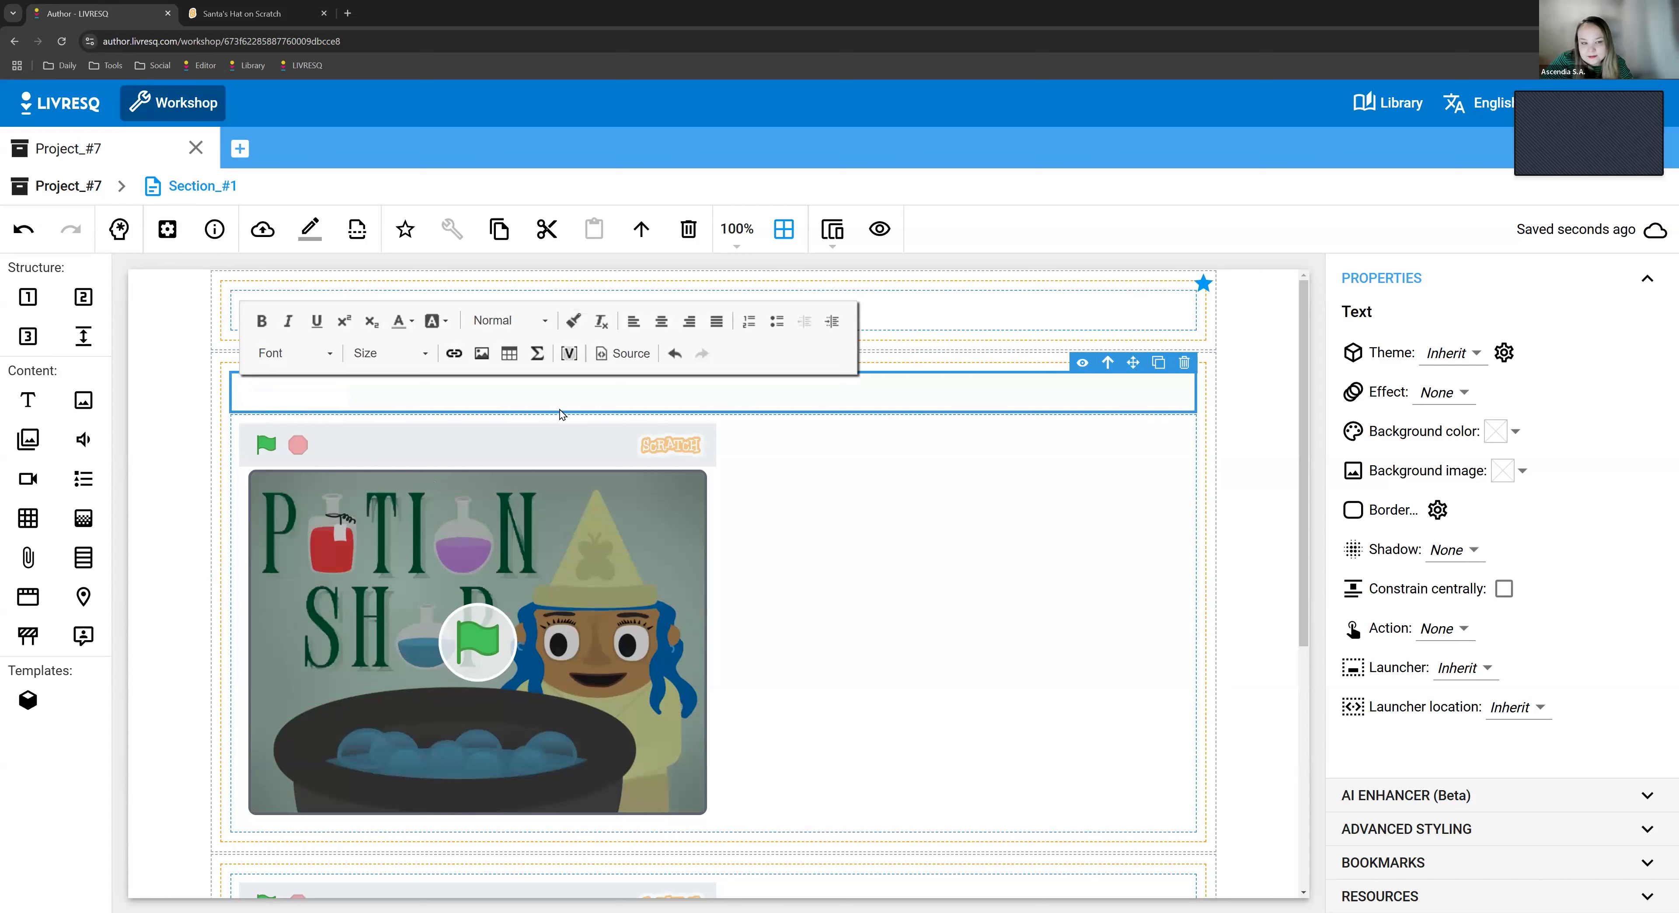
- Open the math editor from the empty text element, toggle its LaTeX source and browse the brackets, basic math symbols and famous equations
{"action": "left_click", "coordinate": [534, 363]}
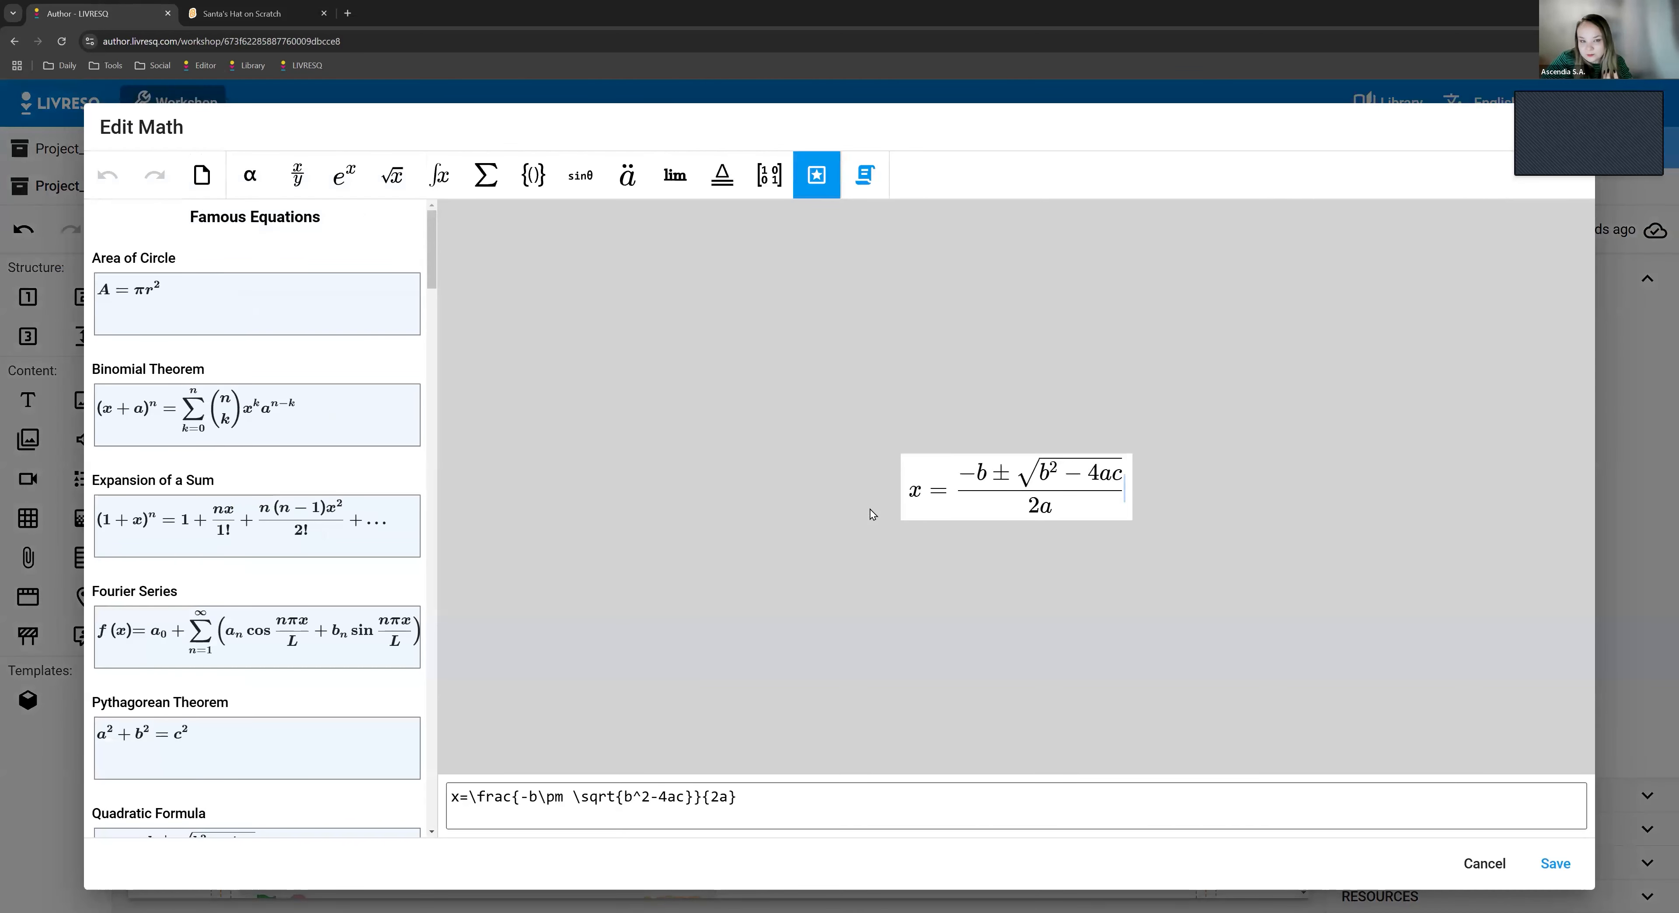
{"action": "left_click", "coordinate": [867, 180]}
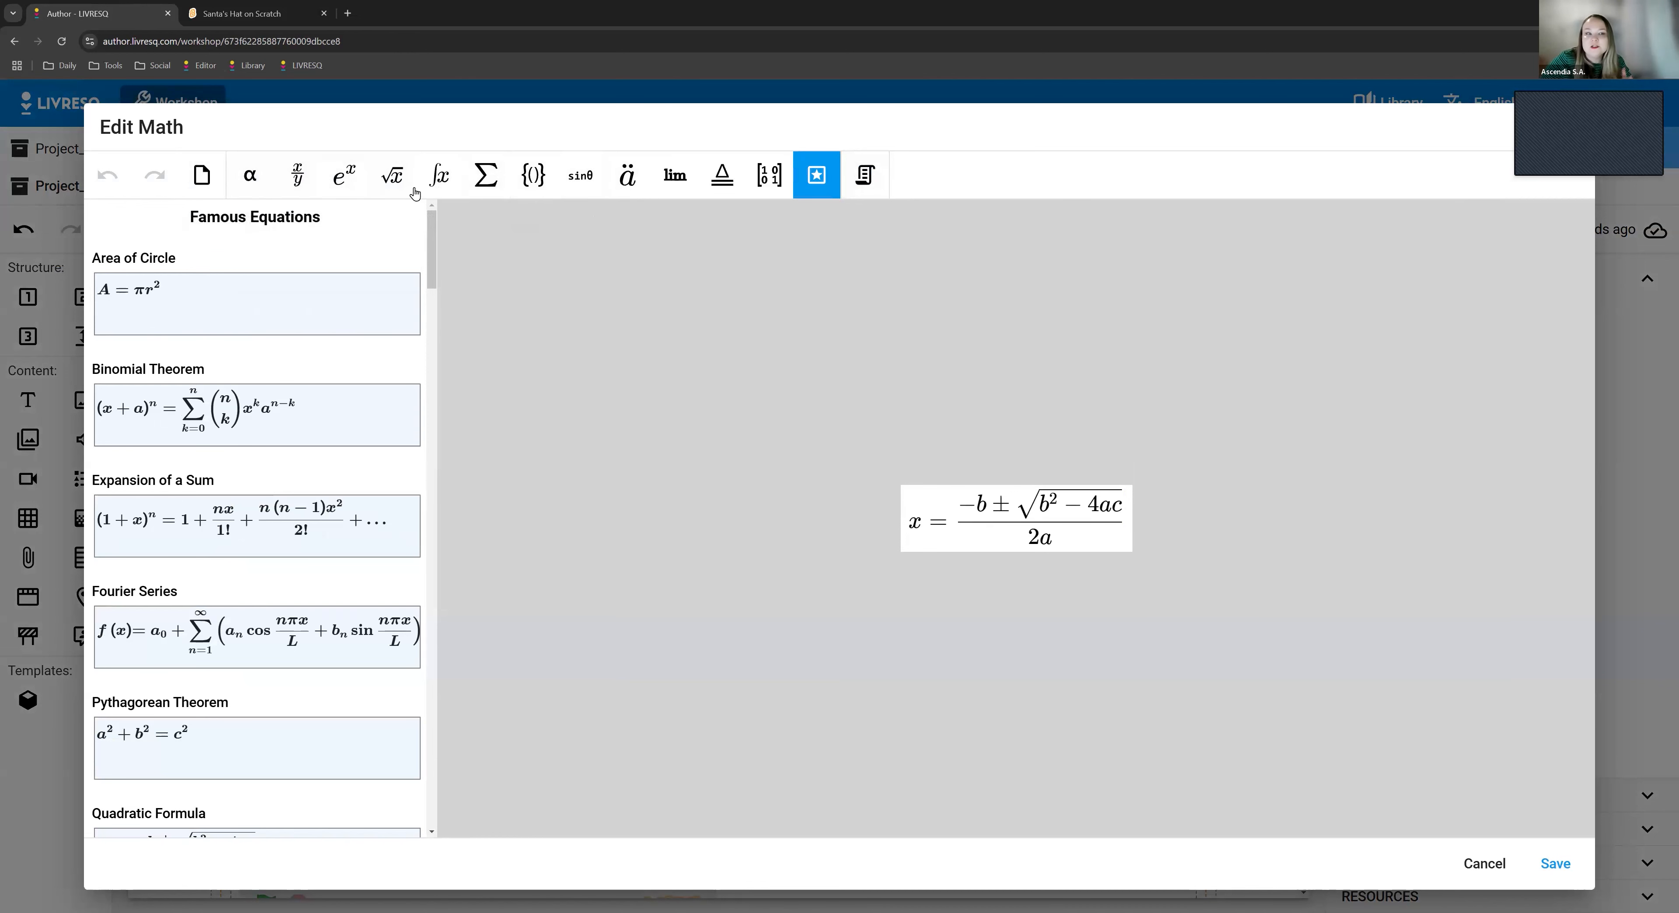
{"action": "left_click", "coordinate": [392, 175]}
{"action": "left_click", "coordinate": [439, 175]}
{"action": "left_click", "coordinate": [533, 175]}
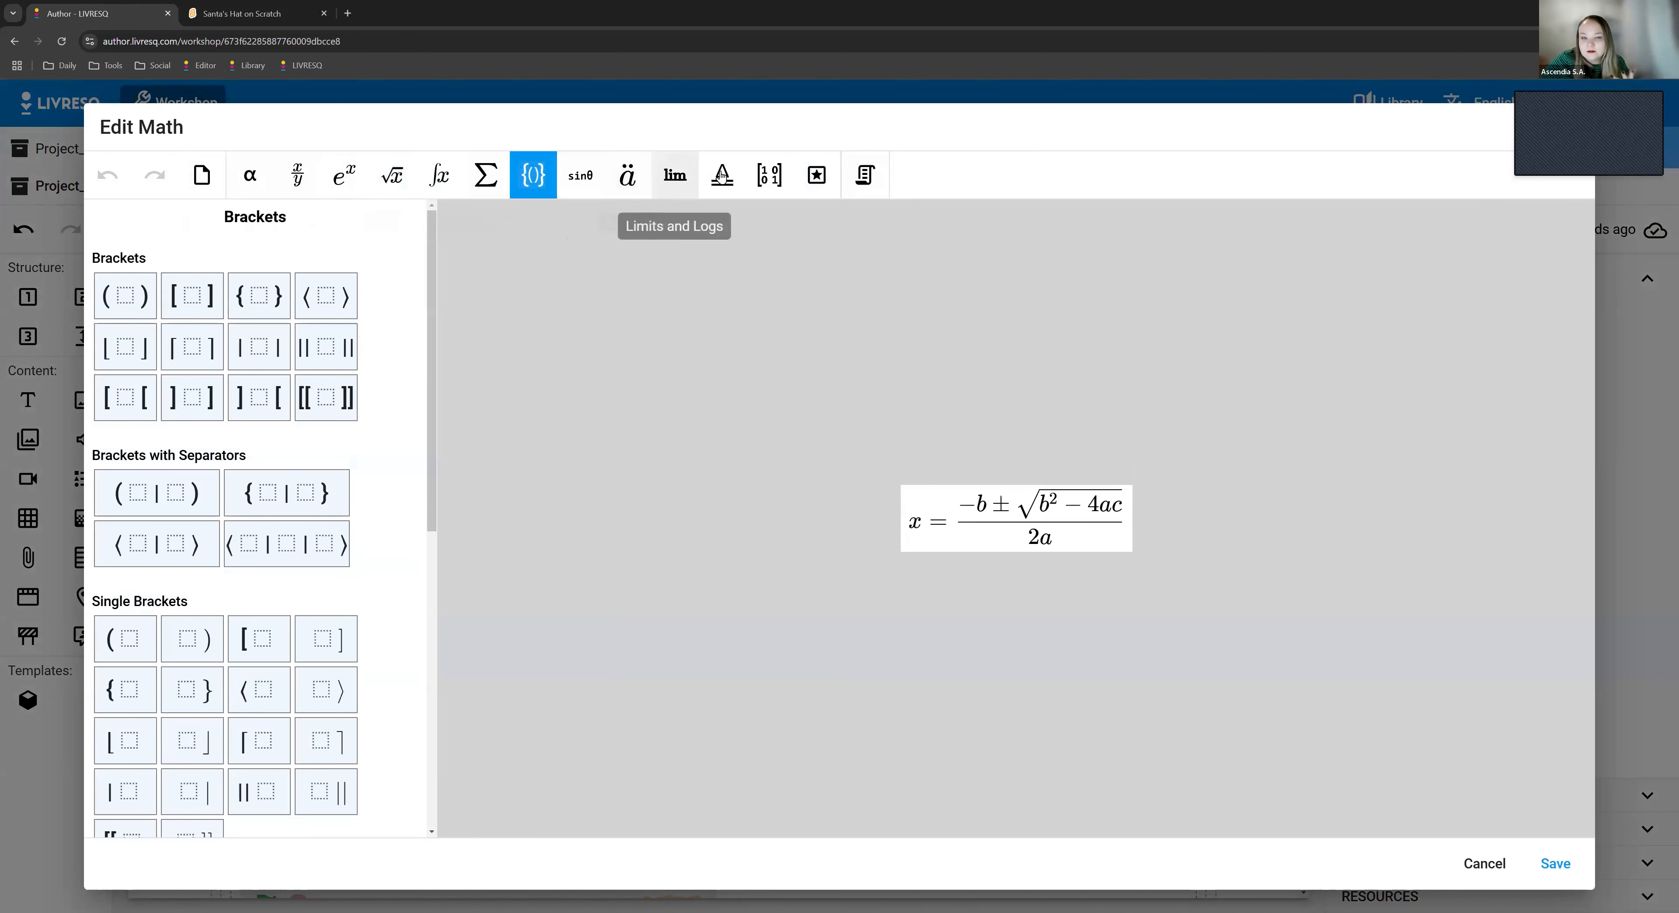
{"action": "left_click", "coordinate": [254, 176]}
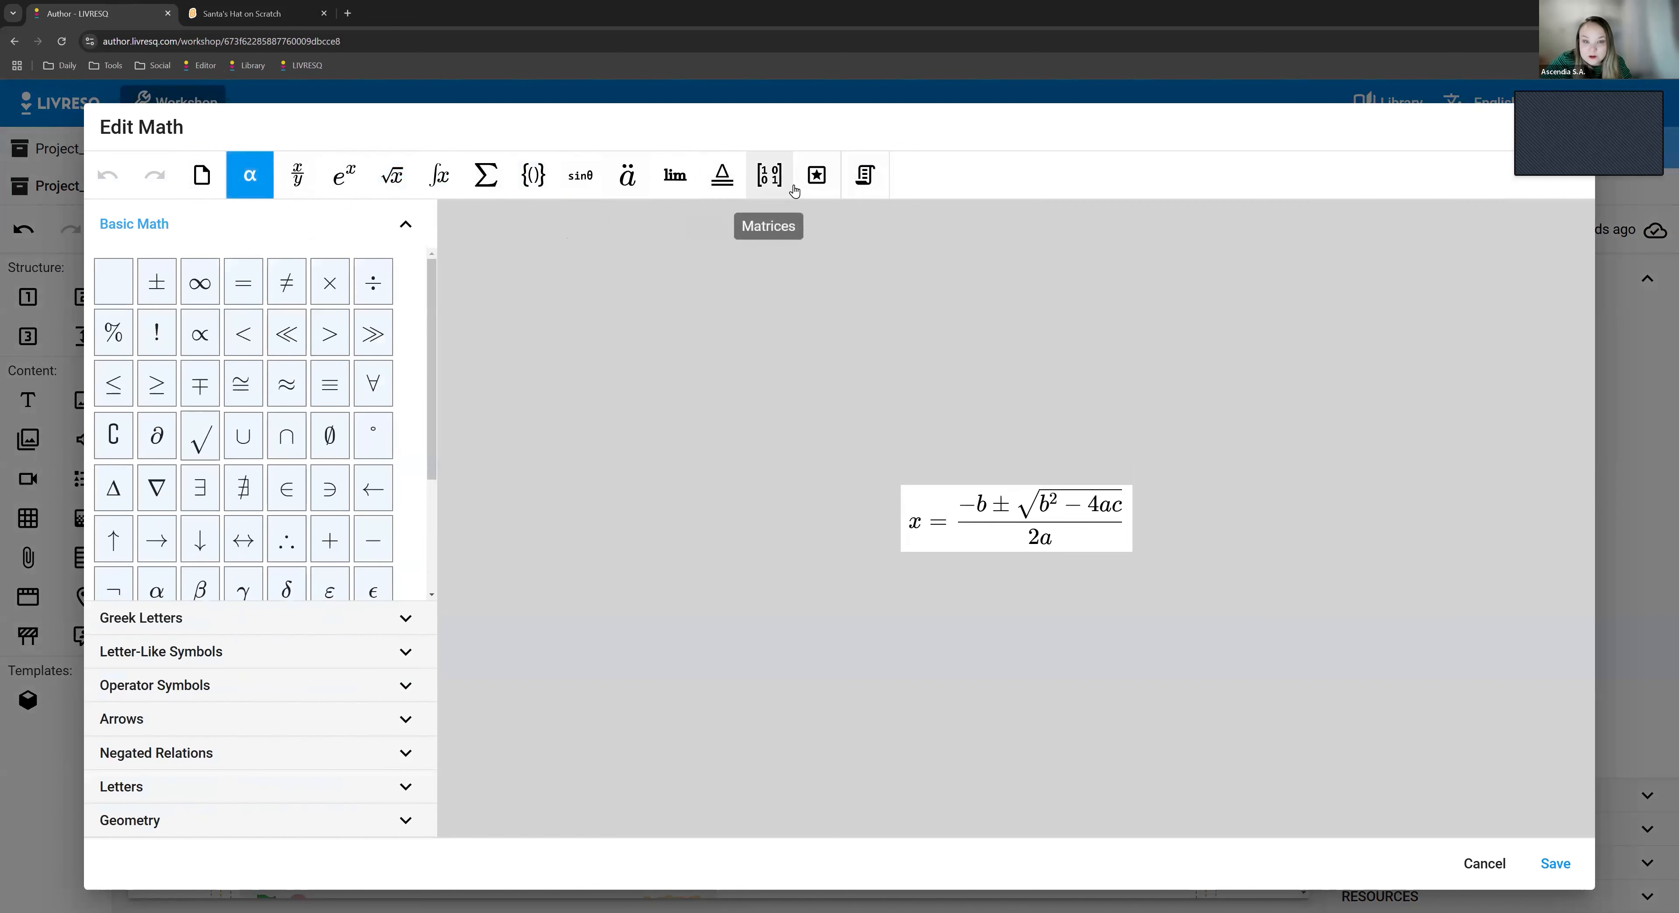
{"action": "left_click", "coordinate": [808, 189]}
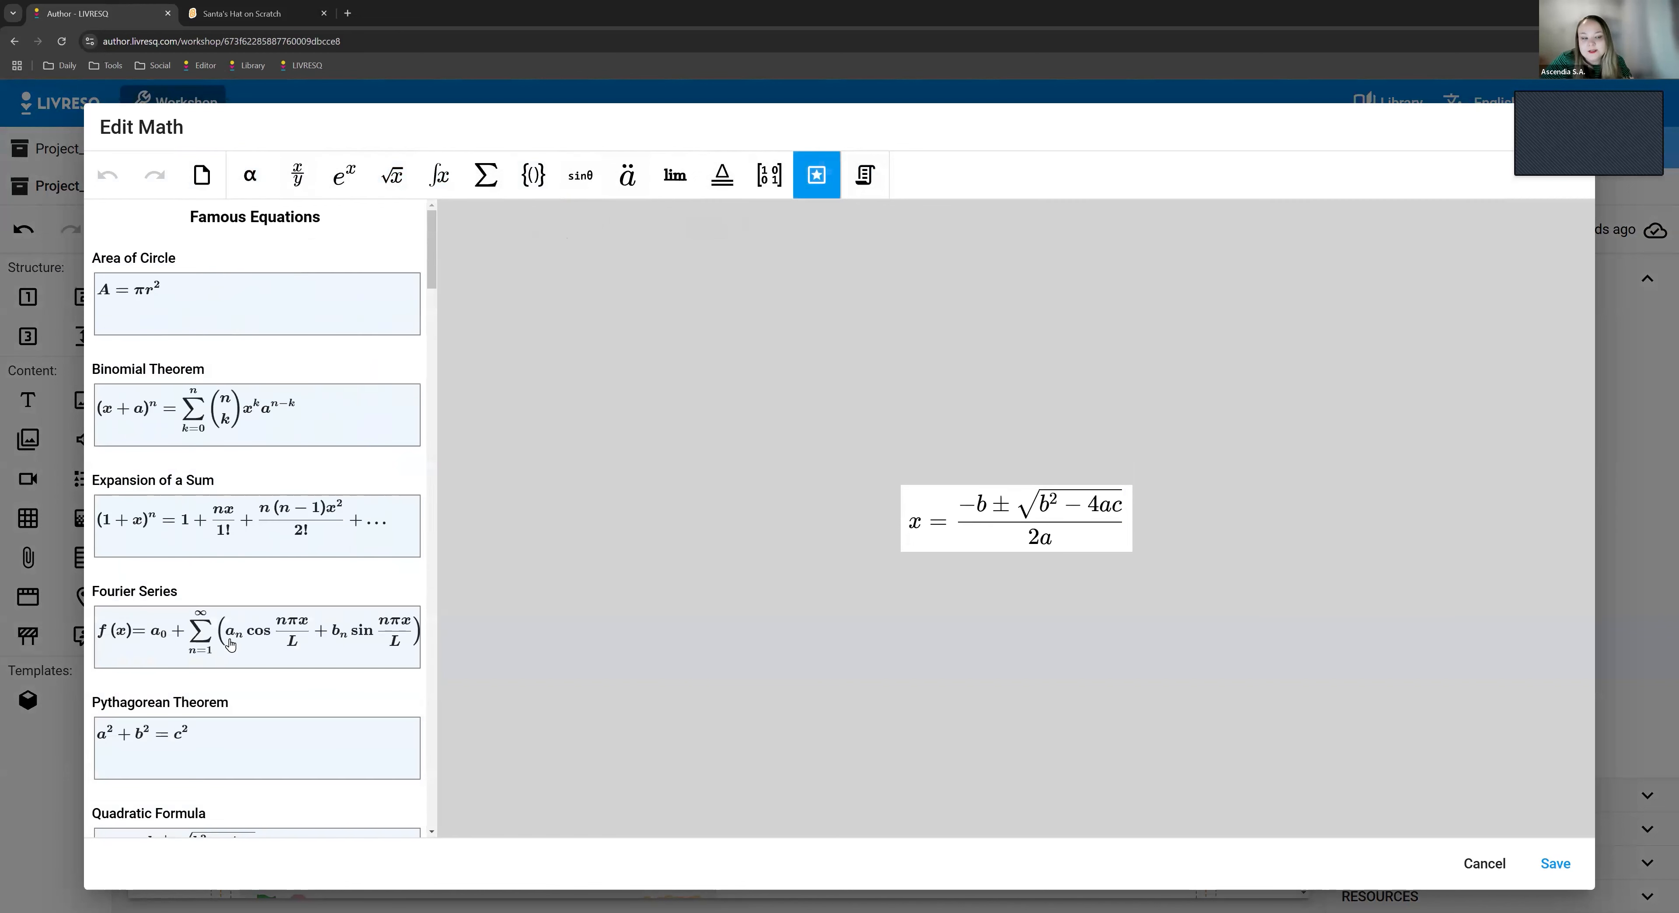
{"action": "scroll", "coordinate": [217, 740], "scroll_direction": "down", "scroll_amount": 3}
{"action": "scroll", "coordinate": [217, 741], "scroll_direction": "down", "scroll_amount": 7}
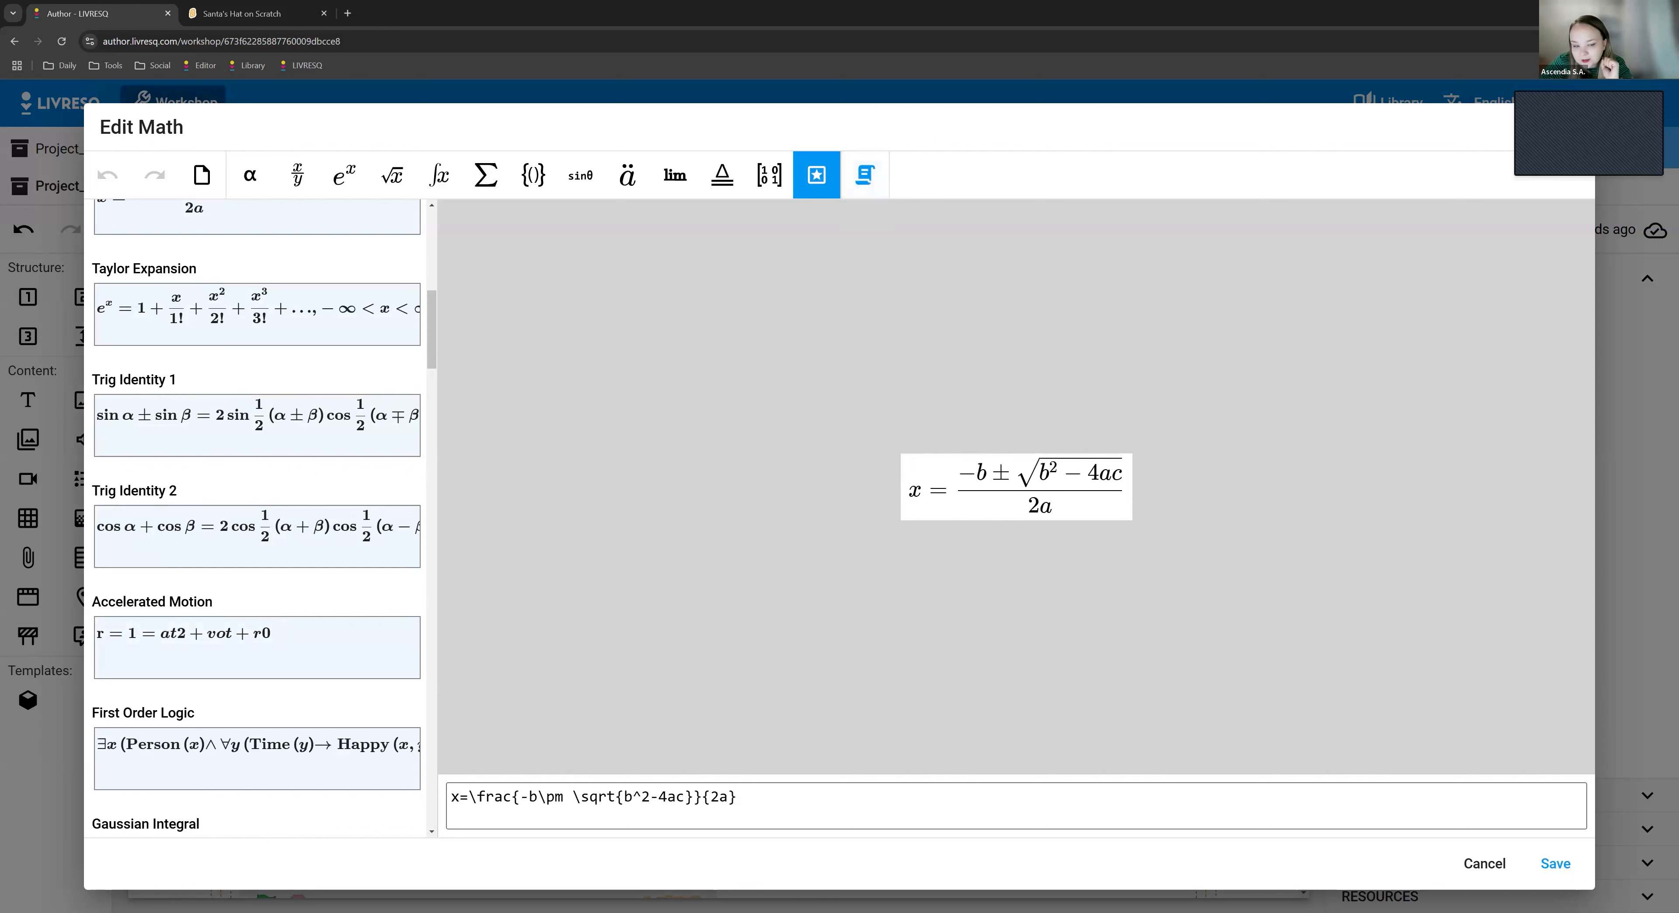
- Copy the quadratic formula's LaTeX source from the math editor, cancel the editor and paste the code into the empty text element
{"action": "left_click", "coordinate": [789, 798]}
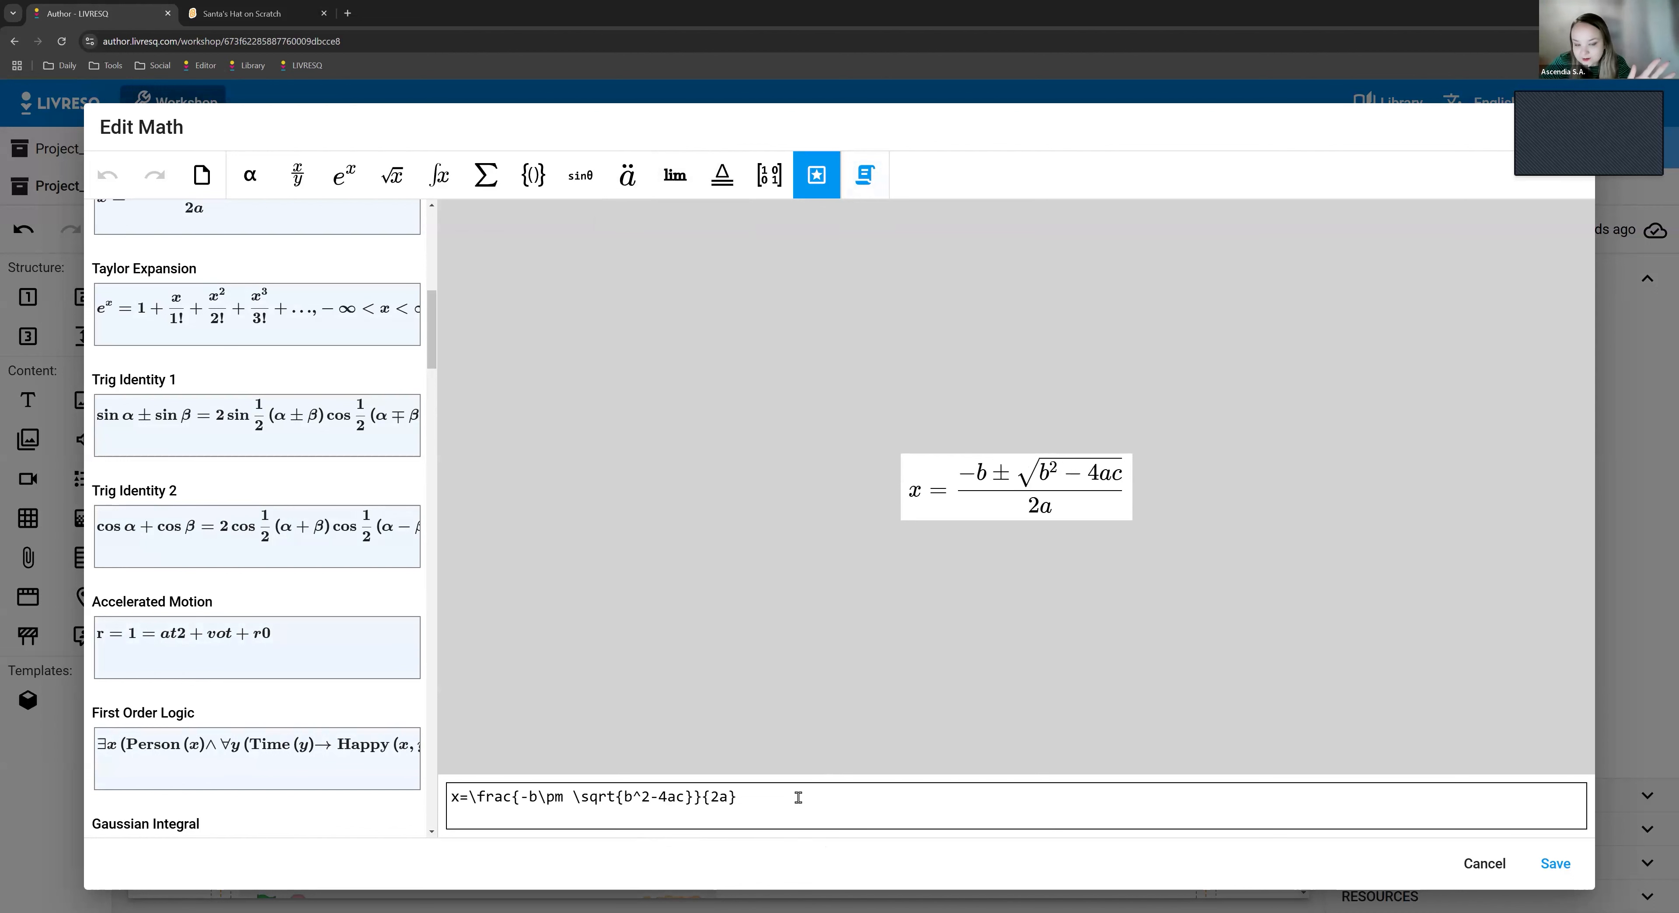
{"action": "left_click_drag", "start_coordinate": [693, 798], "coordinate": [313, 799]}
{"action": "key", "text": "ctrl+c"}
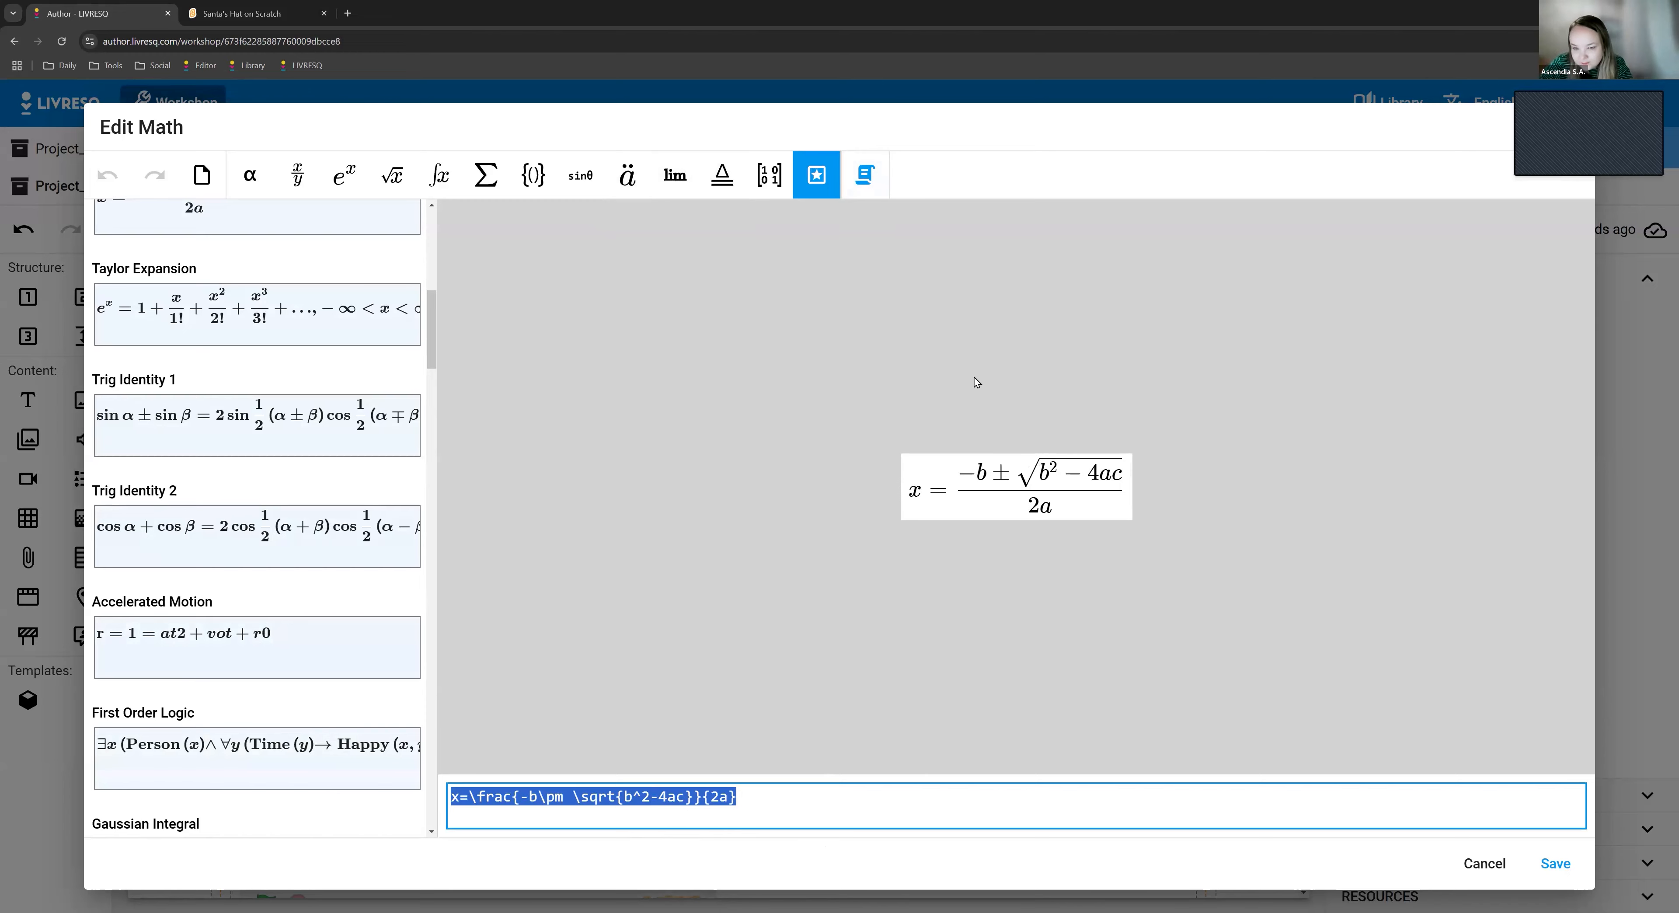
{"action": "left_click", "coordinate": [1486, 863]}
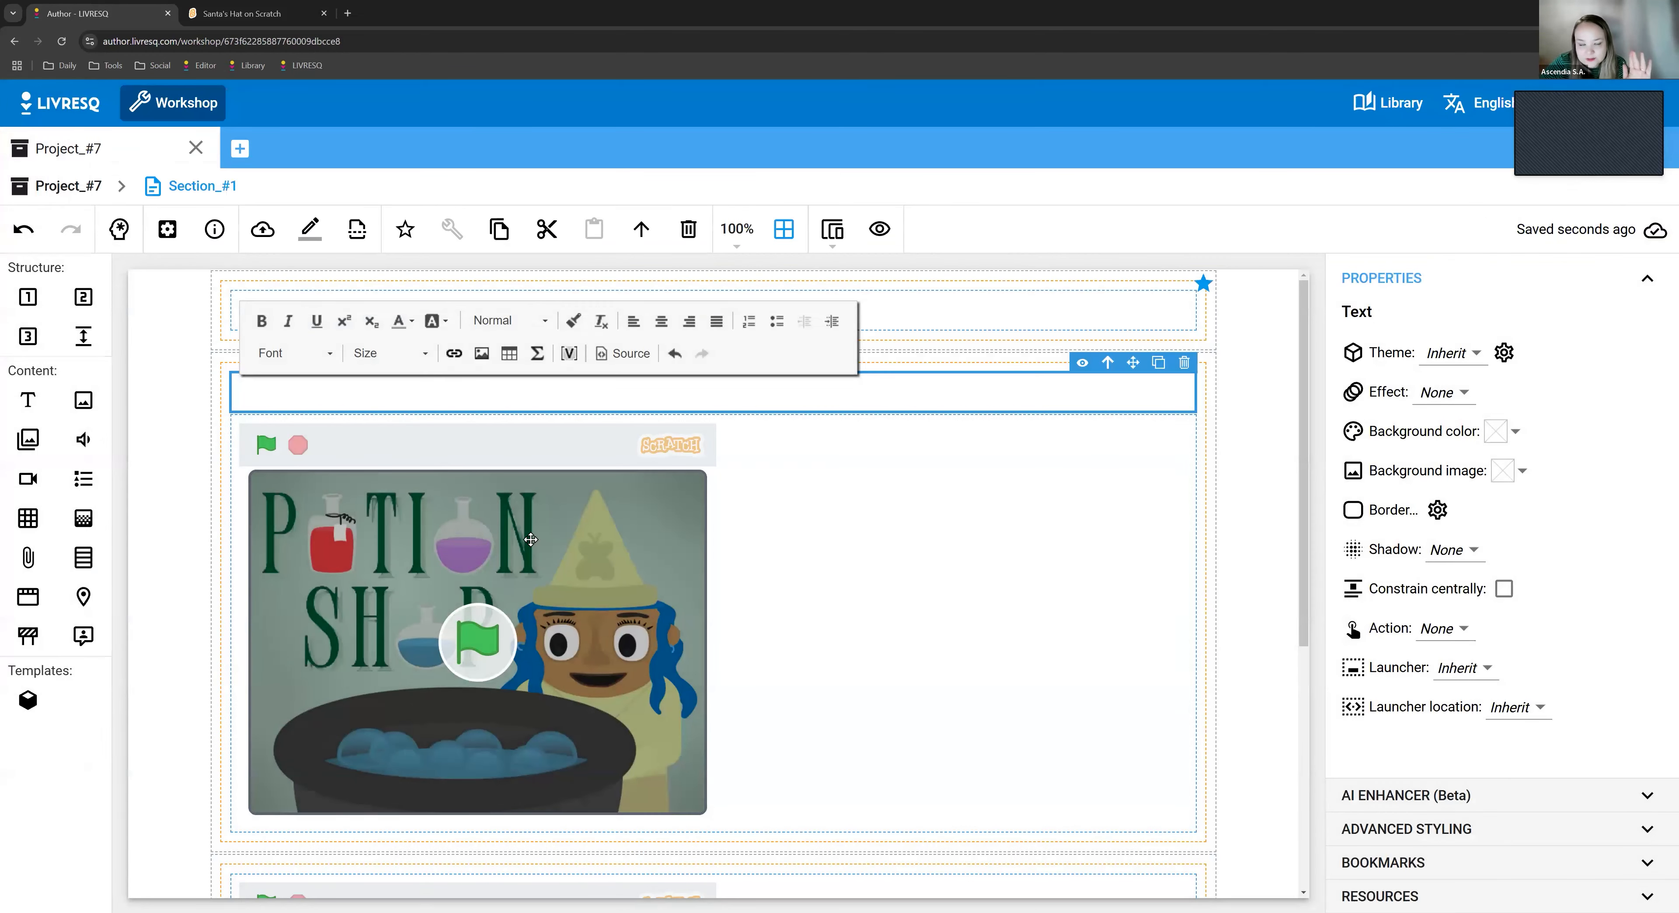
{"action": "left_click", "coordinate": [301, 390]}
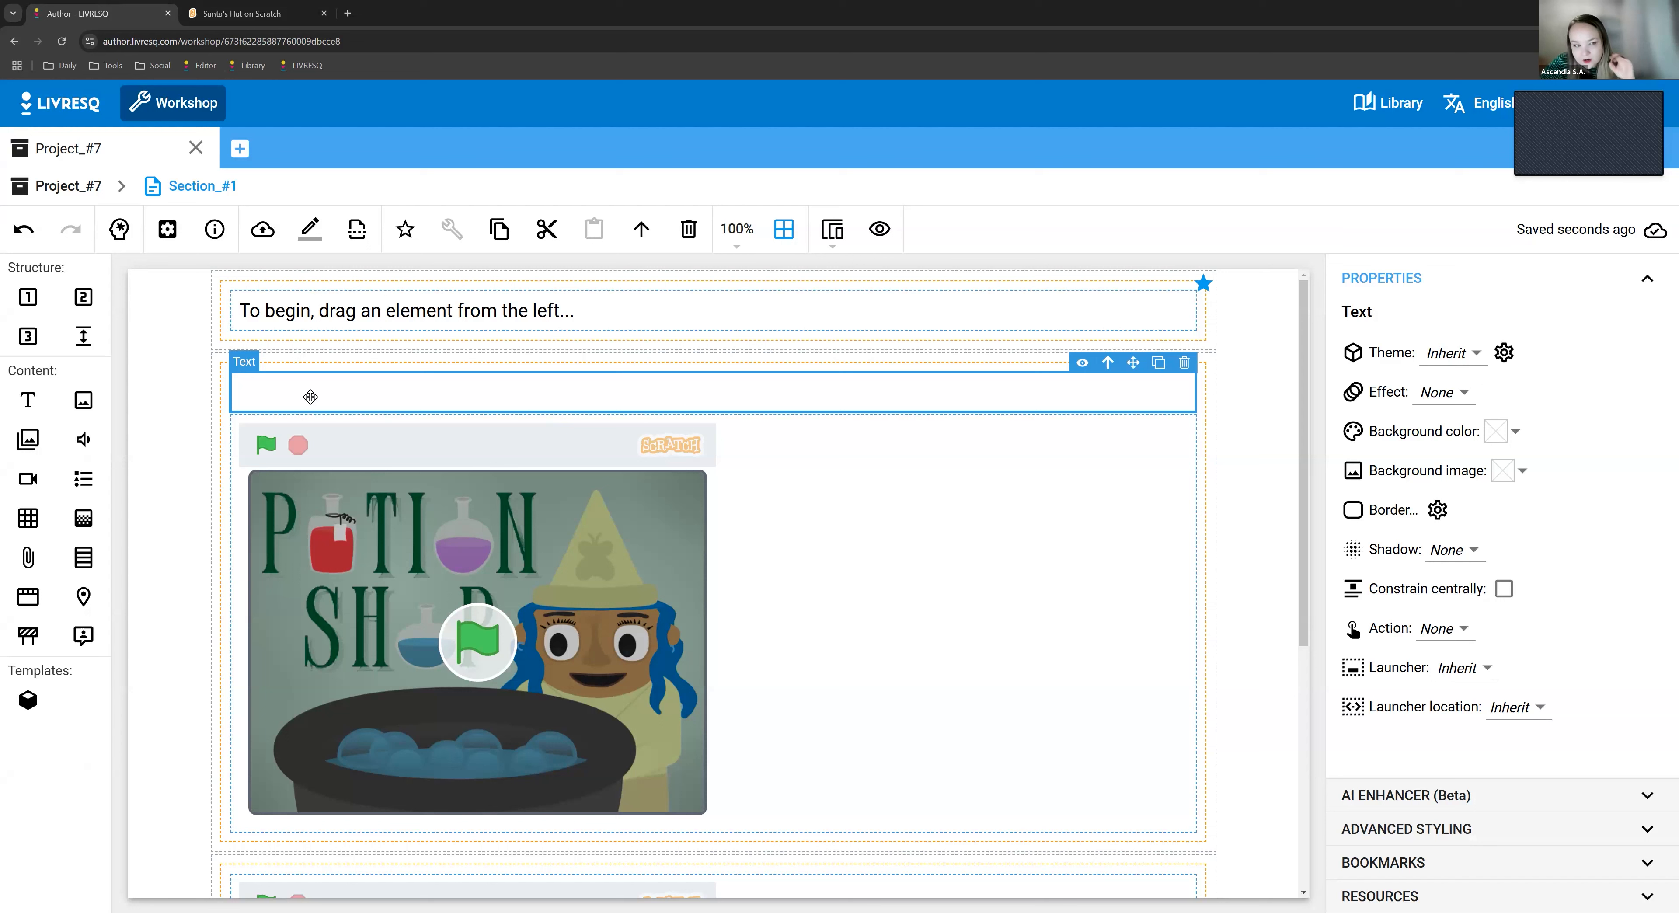
{"action": "left_click", "coordinate": [305, 389]}
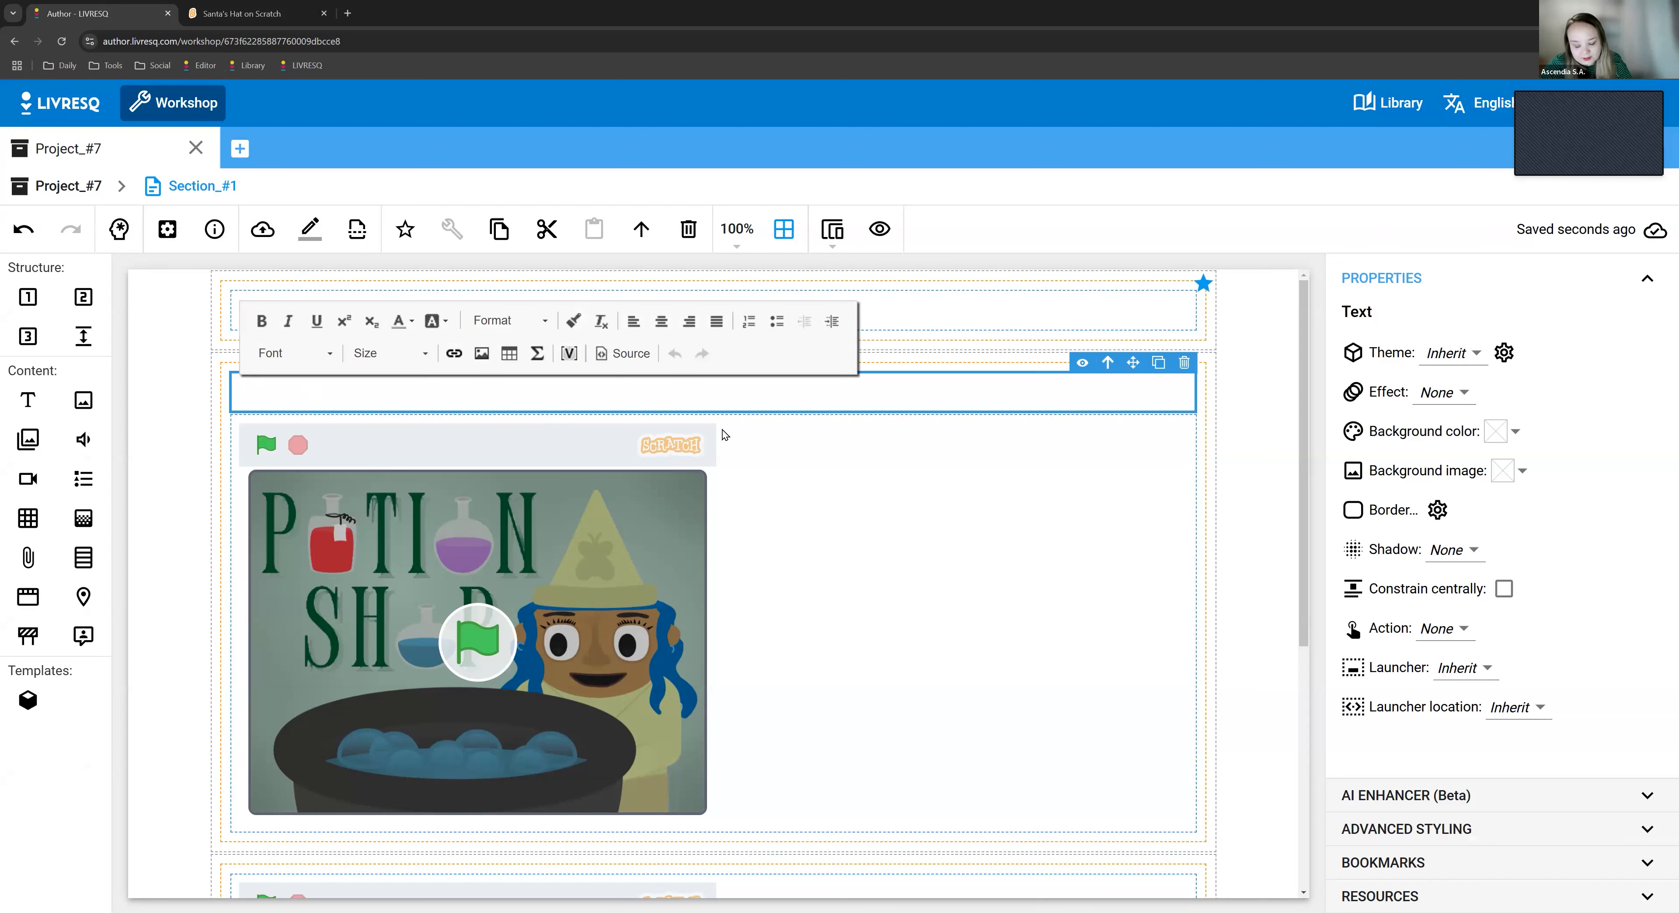
{"action": "key", "text": "ctrl+v"}
{"action": "left_click", "coordinate": [1069, 729]}
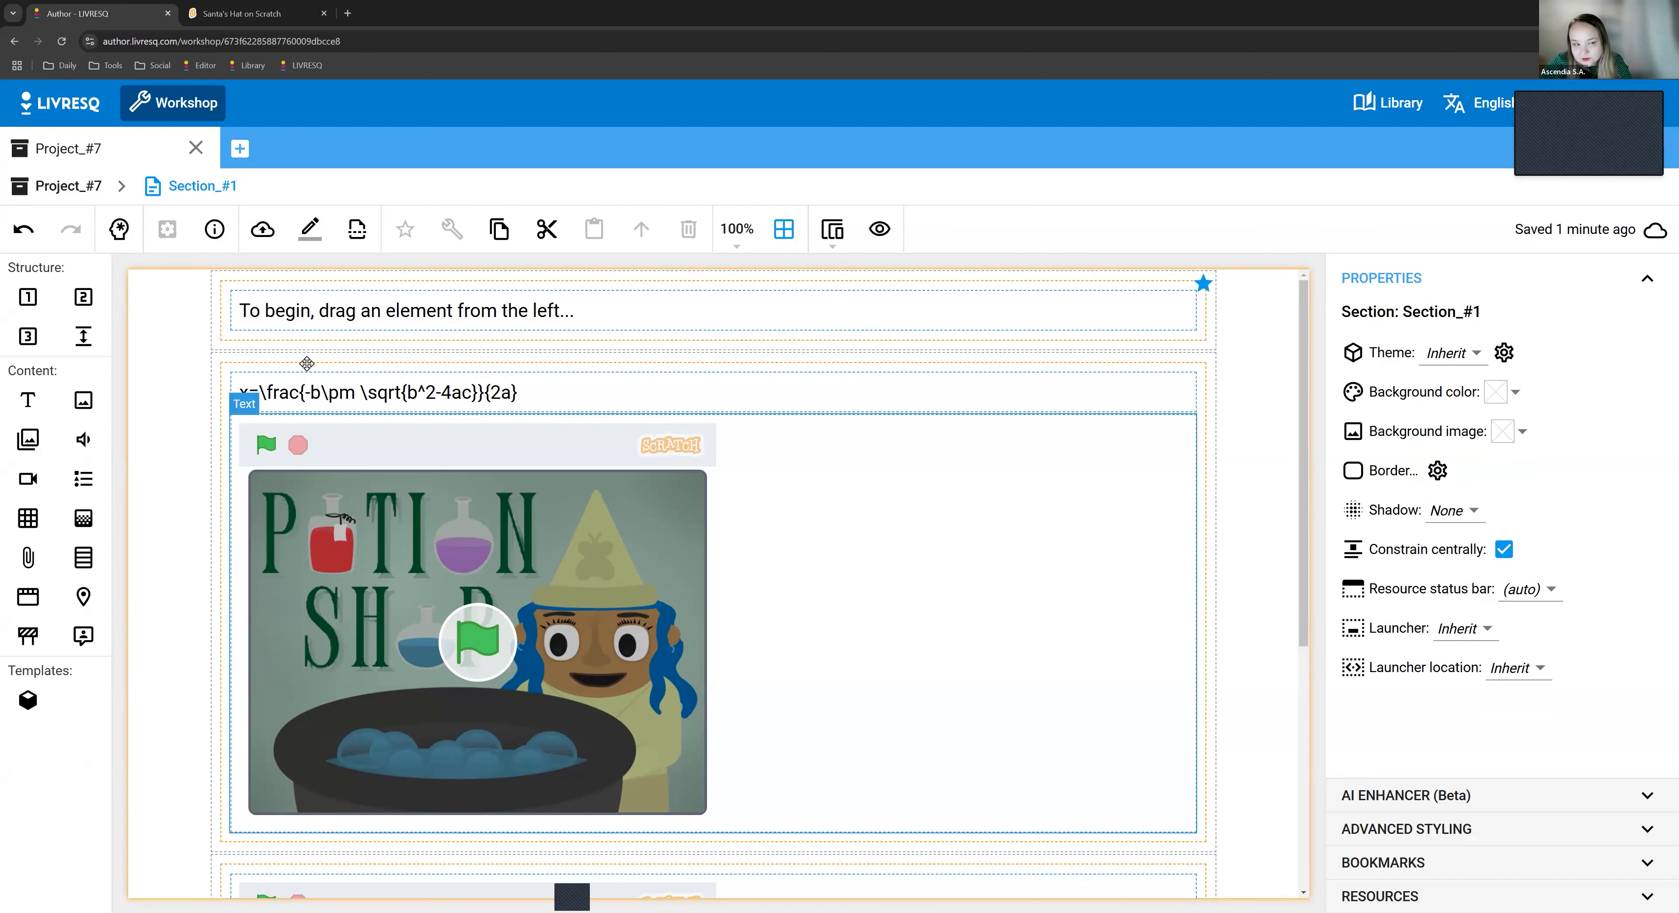
- Enclose the pasted quadratic formula code in $$ on both sides, add a line break and leave text editing
{"action": "left_click", "coordinate": [286, 392]}
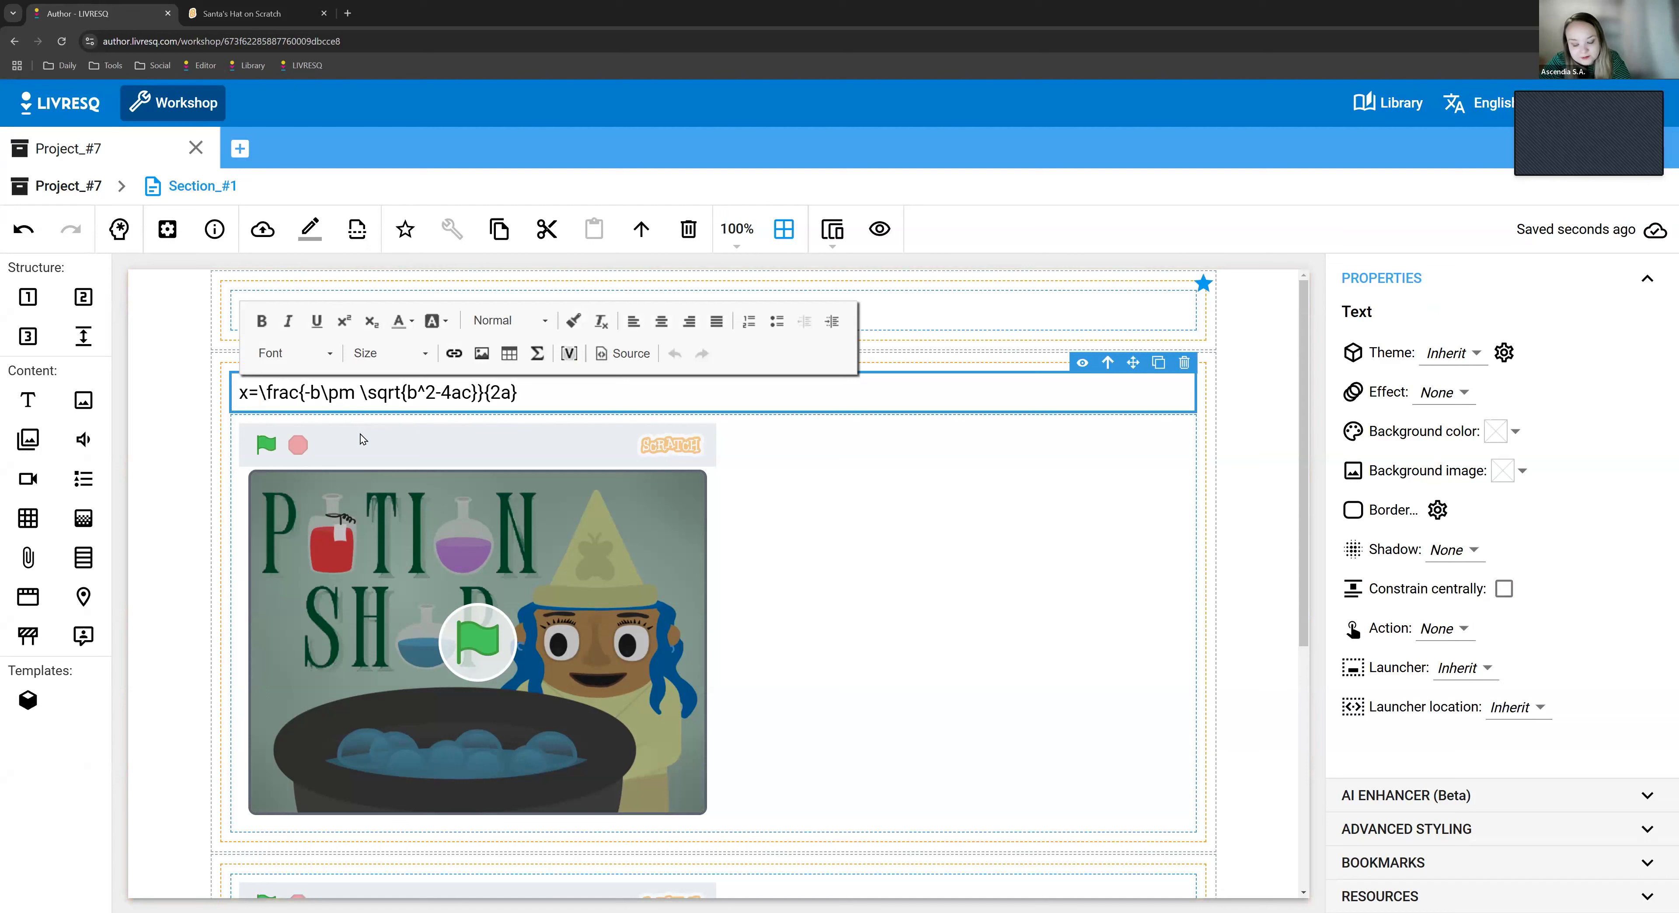
{"action": "type", "text": "$$"}
{"action": "left_click", "coordinate": [587, 391]}
{"action": "type", "text": "$$"}
{"action": "key", "text": "Return"}
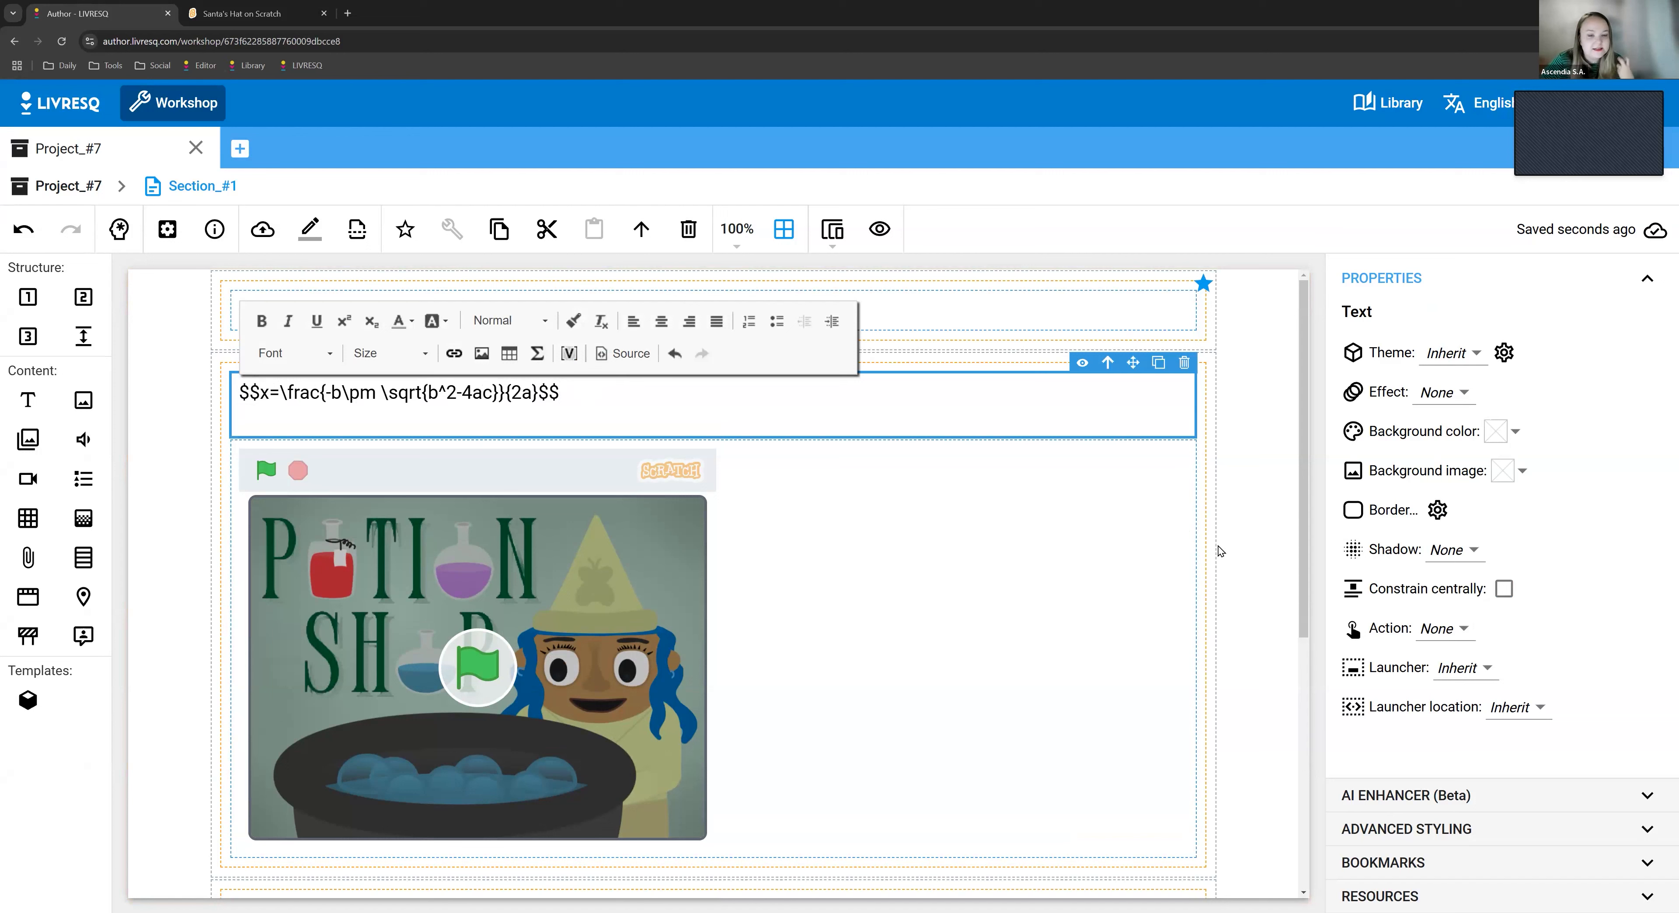
{"action": "left_click", "coordinate": [1247, 503]}
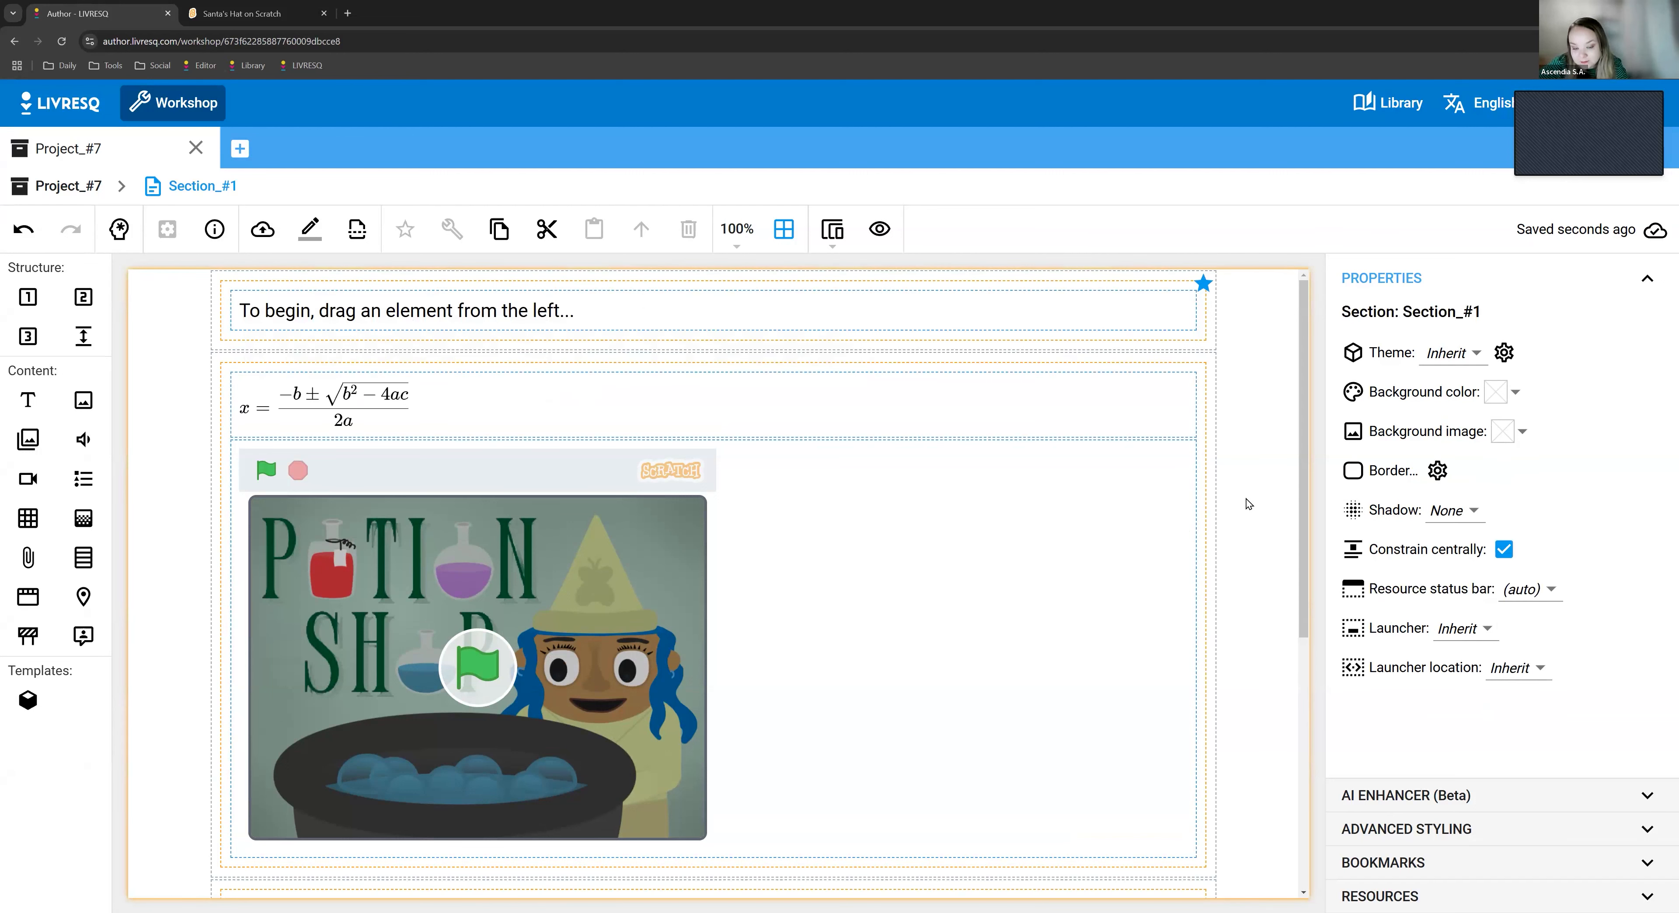
- Insert the famous equation Area of Circle on a new line below the quadratic formula, clearing the math editor's previous content first
{"action": "left_click", "coordinate": [635, 396]}
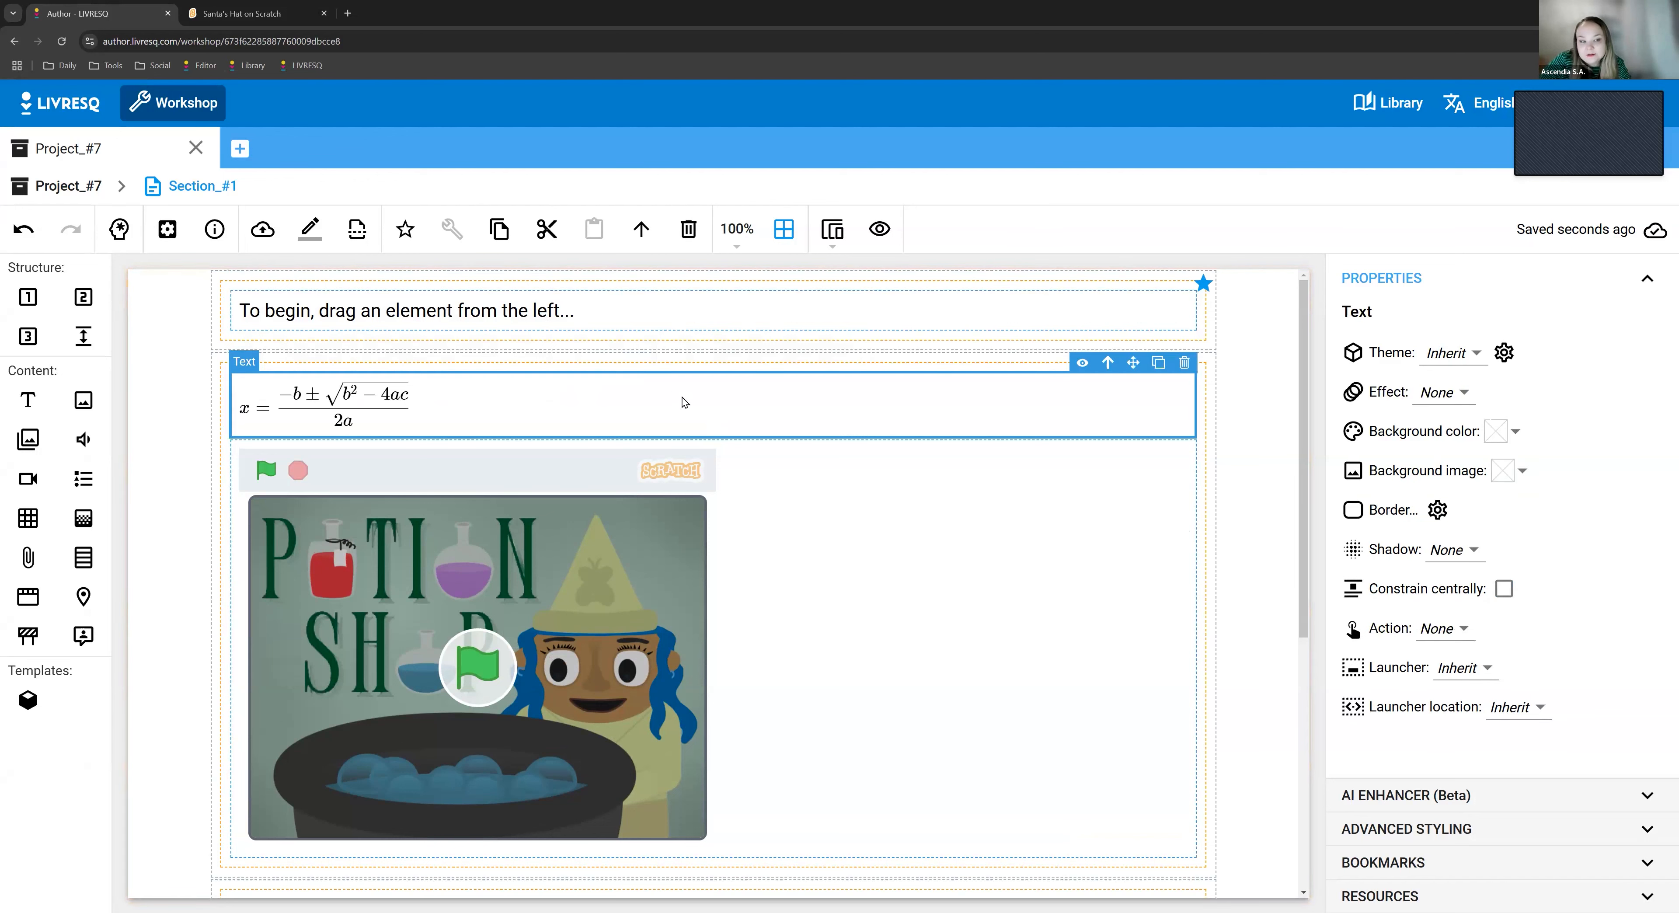
{"action": "key", "text": "Return"}
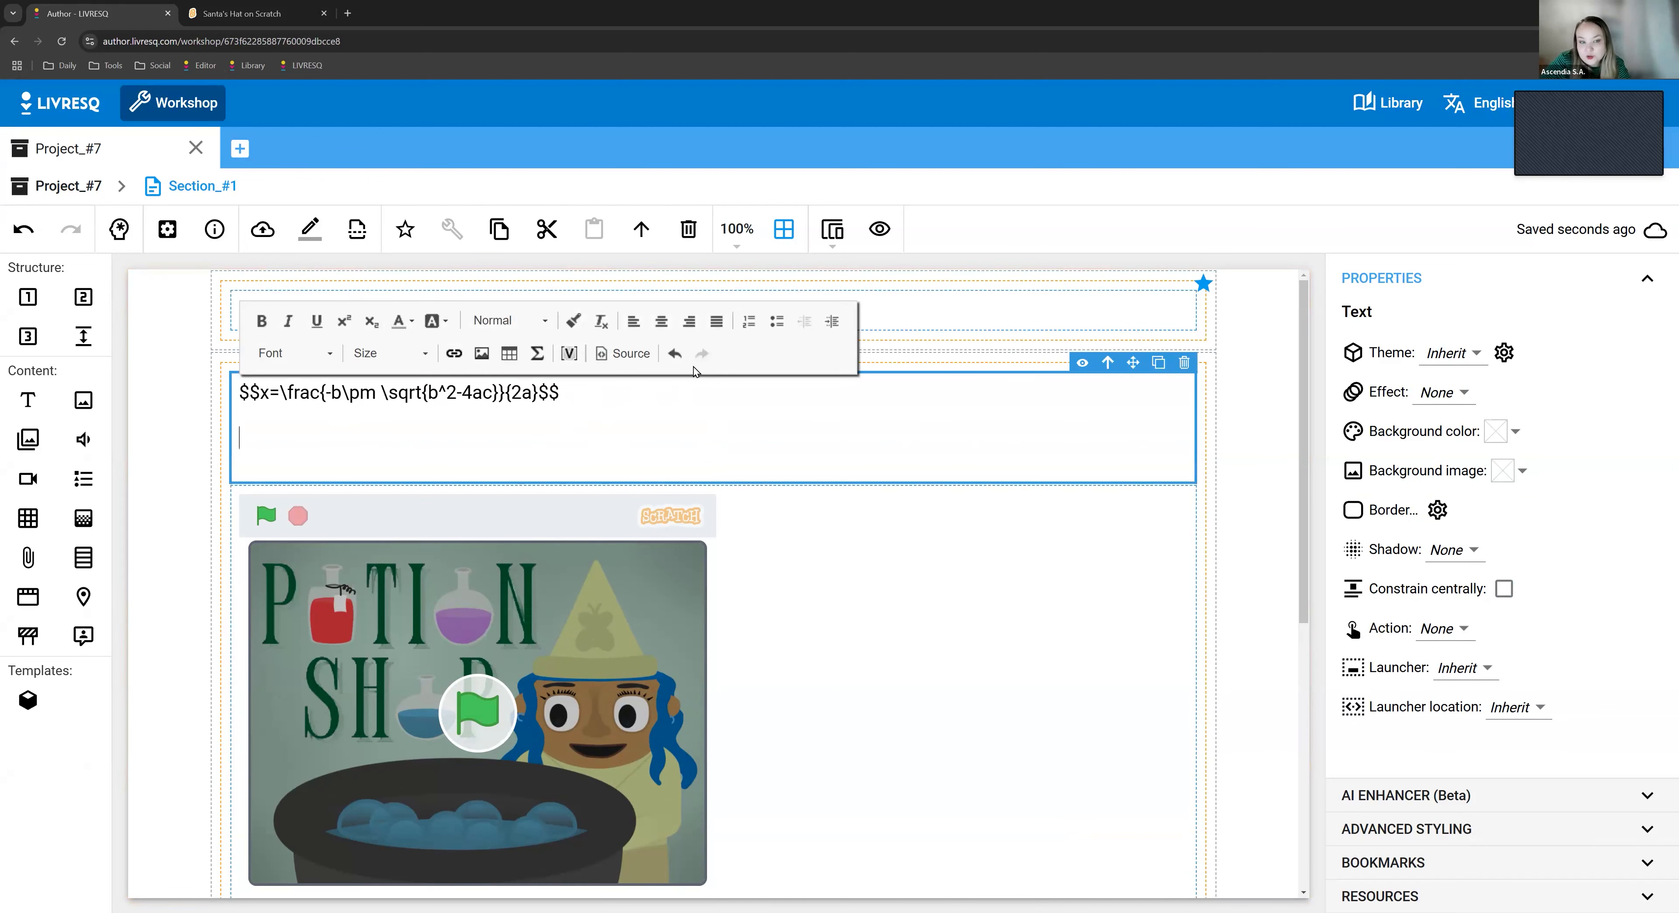
{"action": "left_click", "coordinate": [537, 353]}
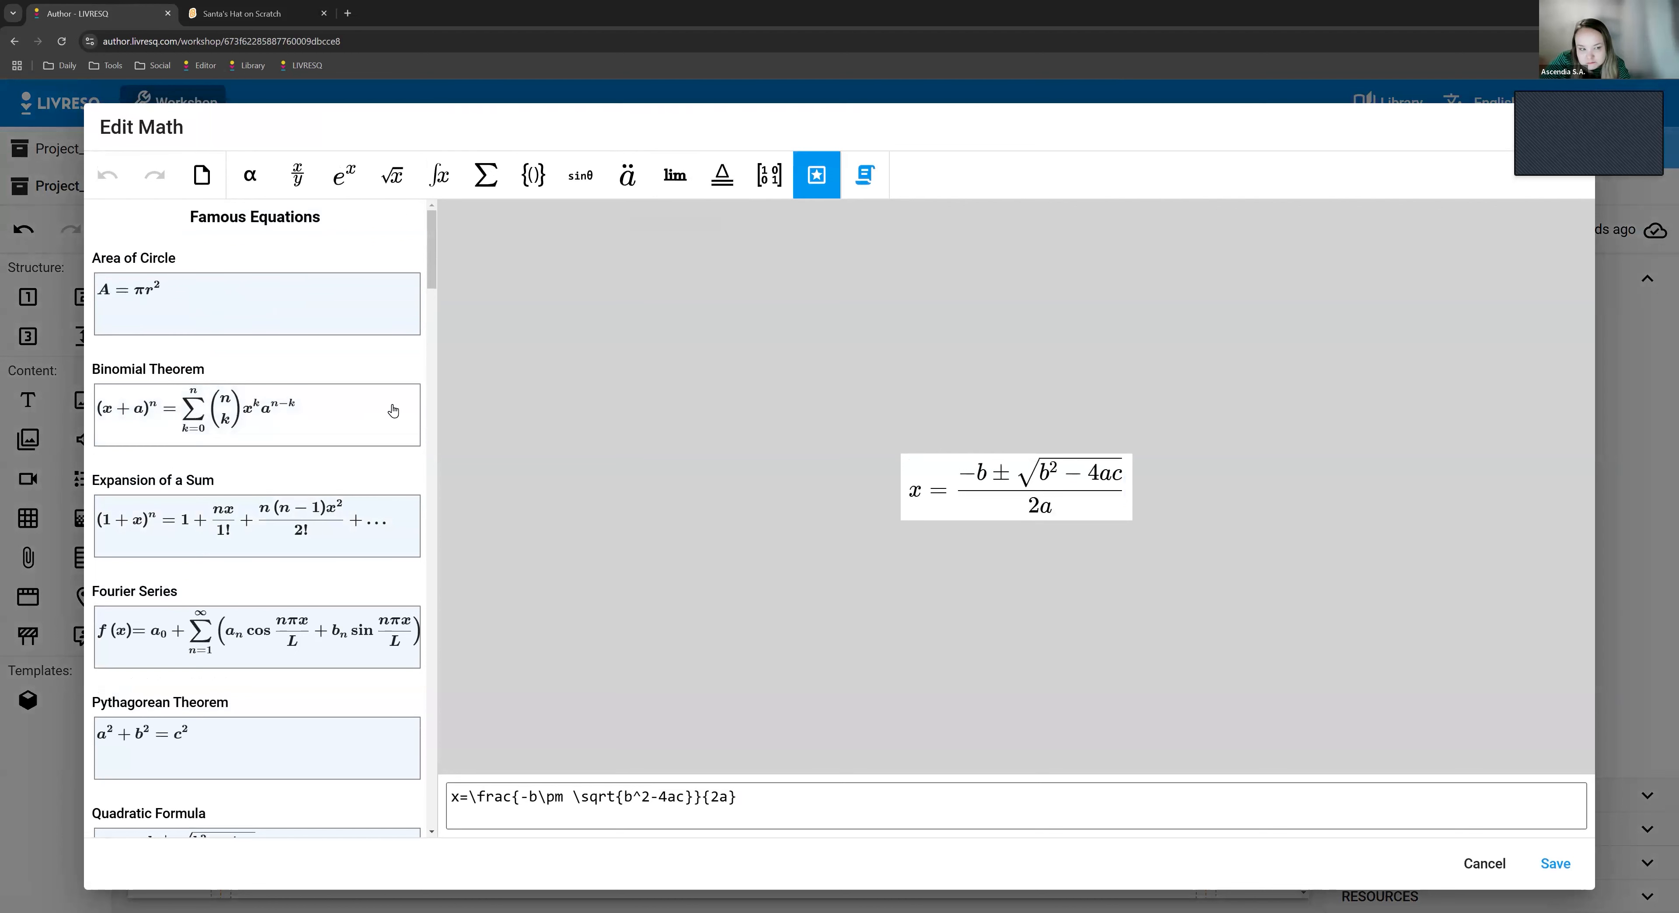
{"action": "left_click", "coordinate": [242, 425]}
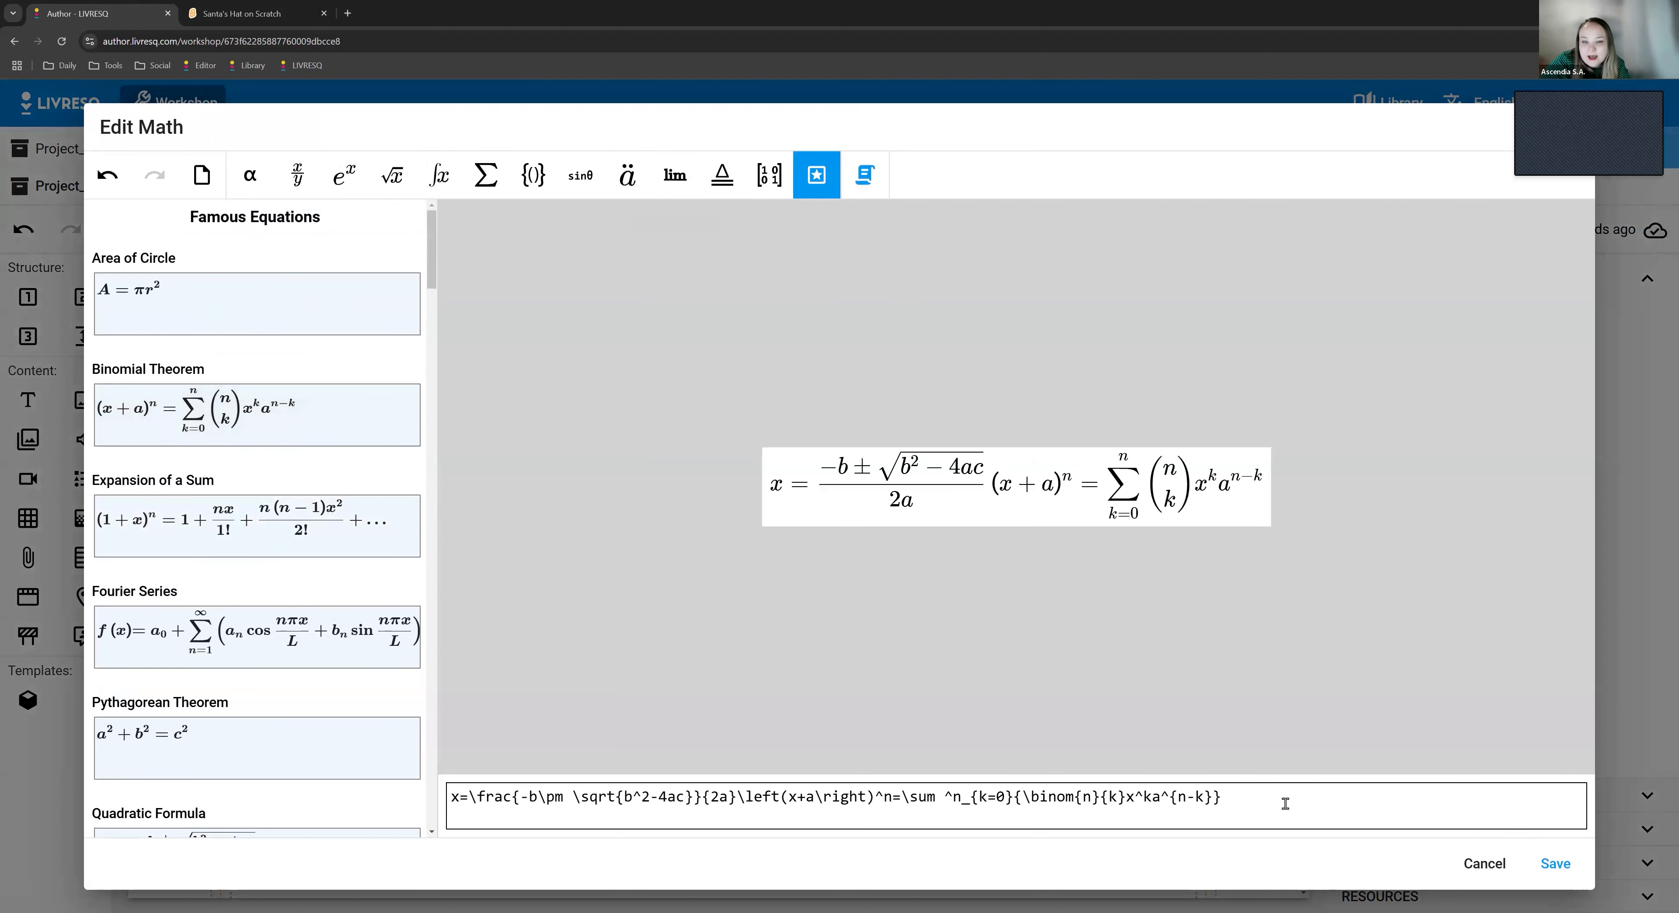
{"action": "left_click", "coordinate": [201, 175]}
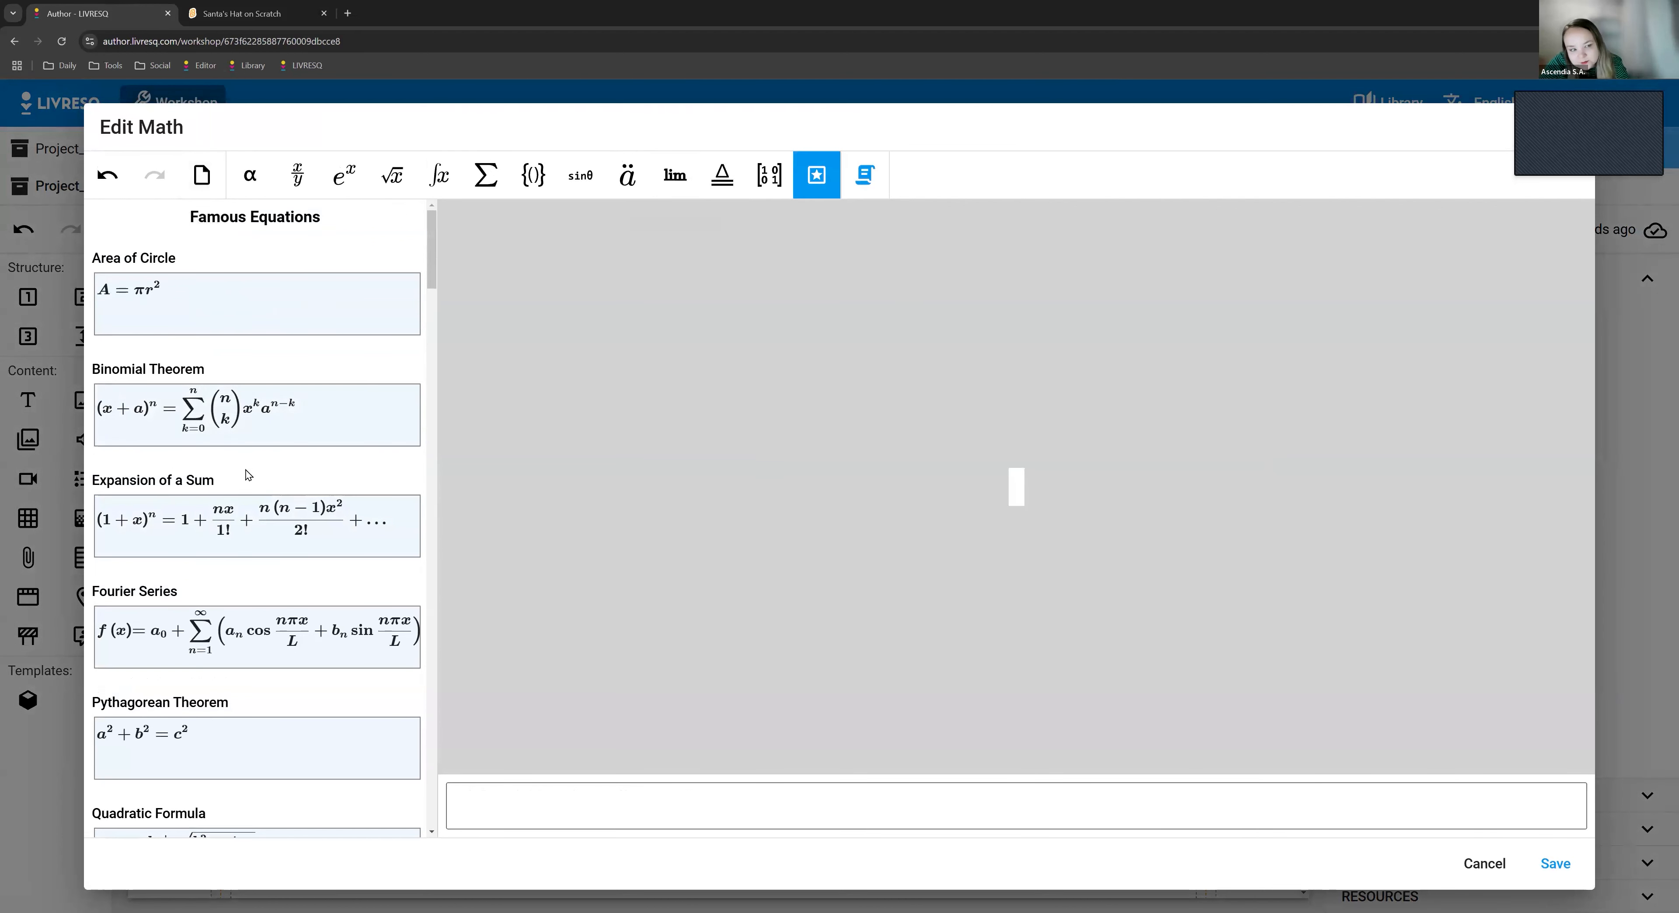
{"action": "left_click", "coordinate": [210, 318]}
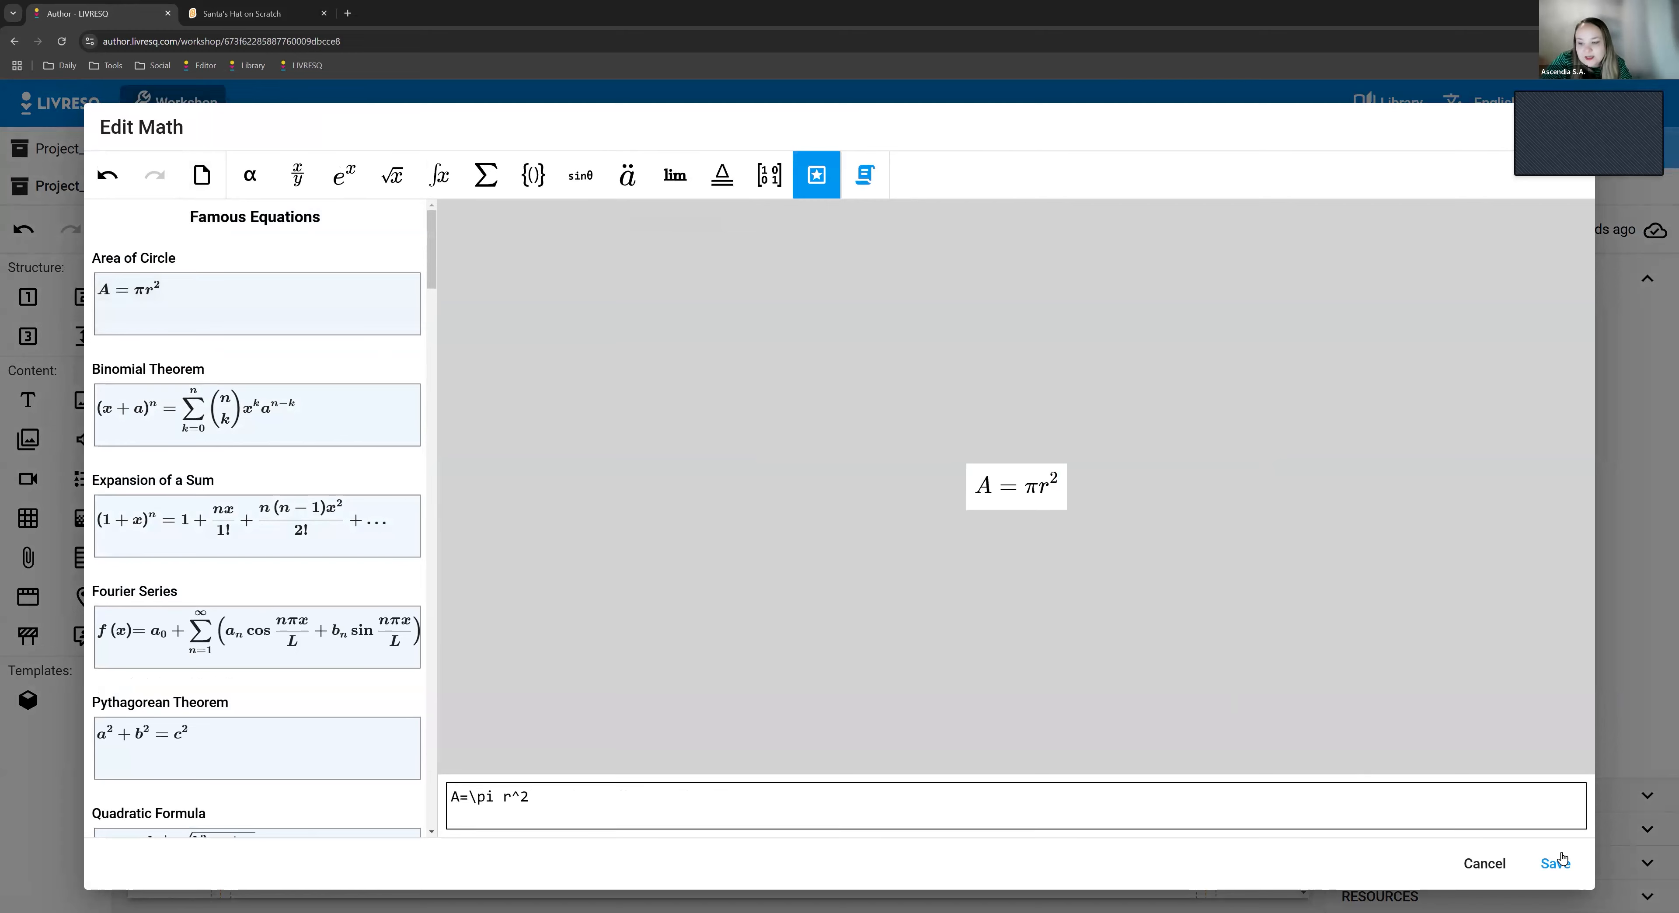
{"action": "left_click", "coordinate": [1555, 864]}
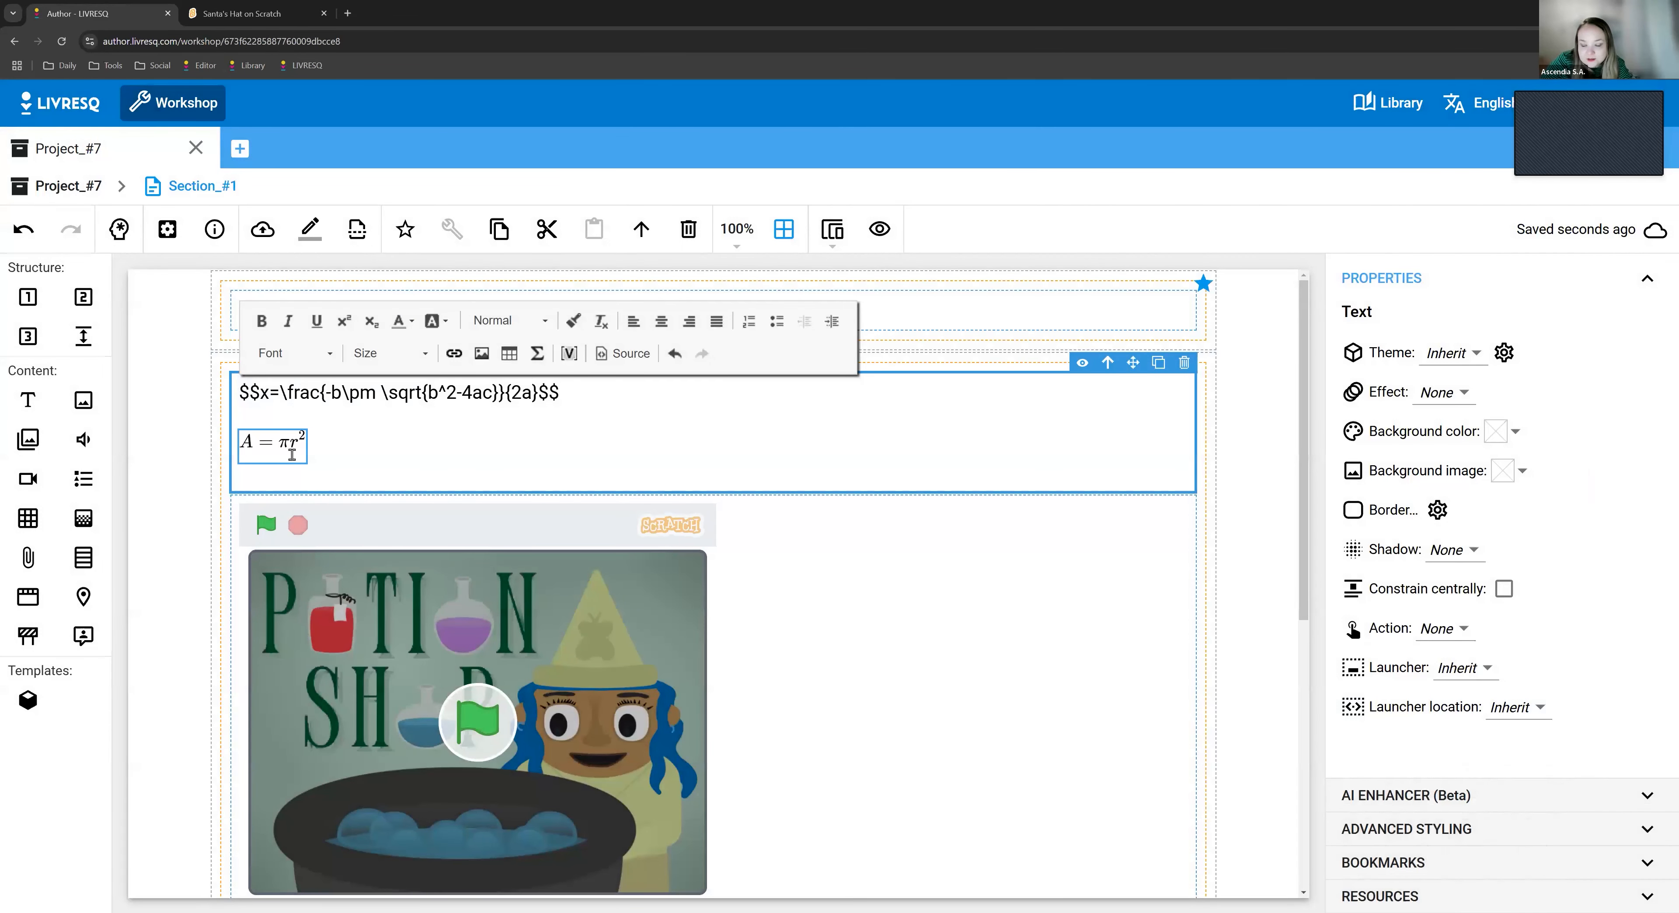
- Reopen the math editor from the area of circle equation, look at its content and cancel
{"action": "left_click", "coordinate": [451, 458]}
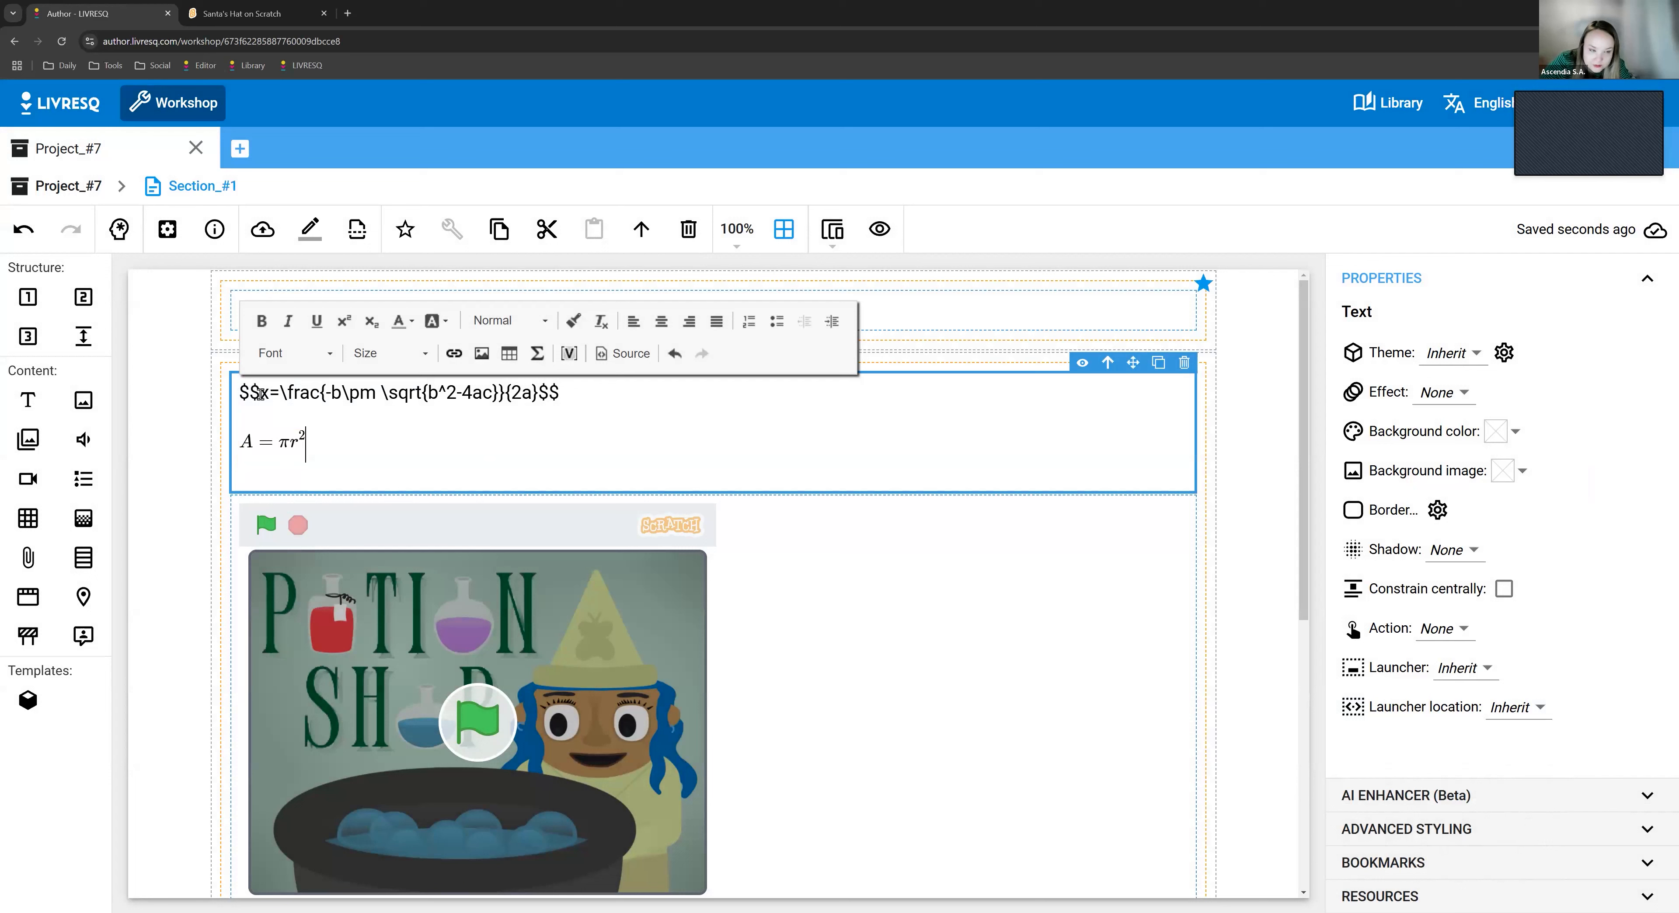
{"action": "double_click", "coordinate": [244, 449]}
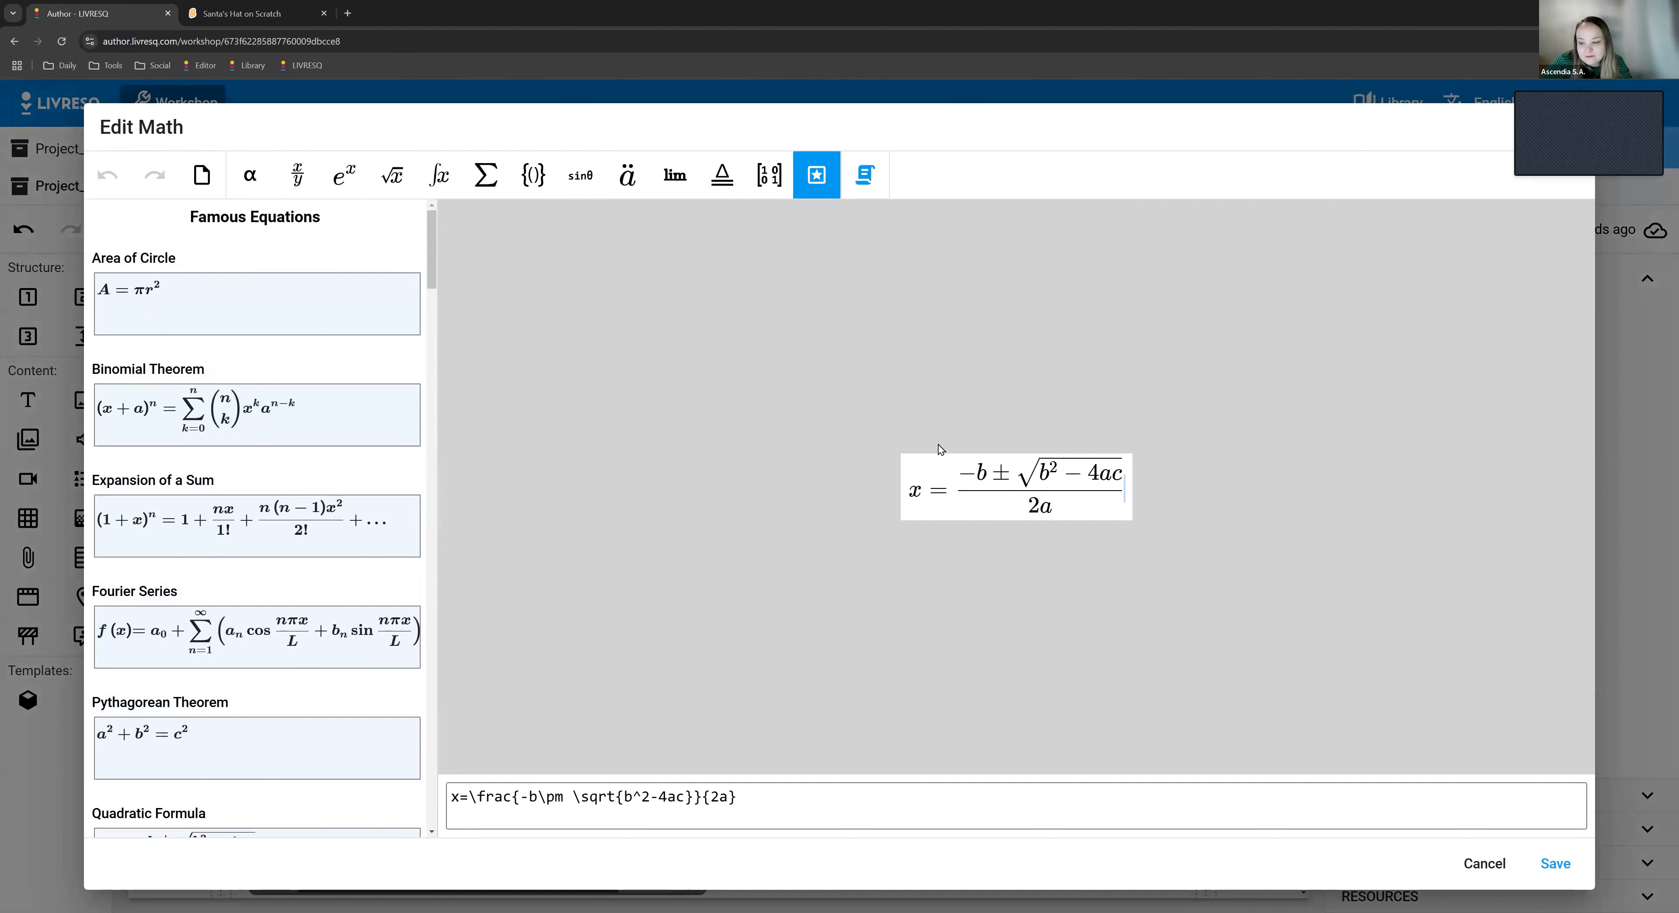
{"action": "left_click", "coordinate": [1482, 864]}
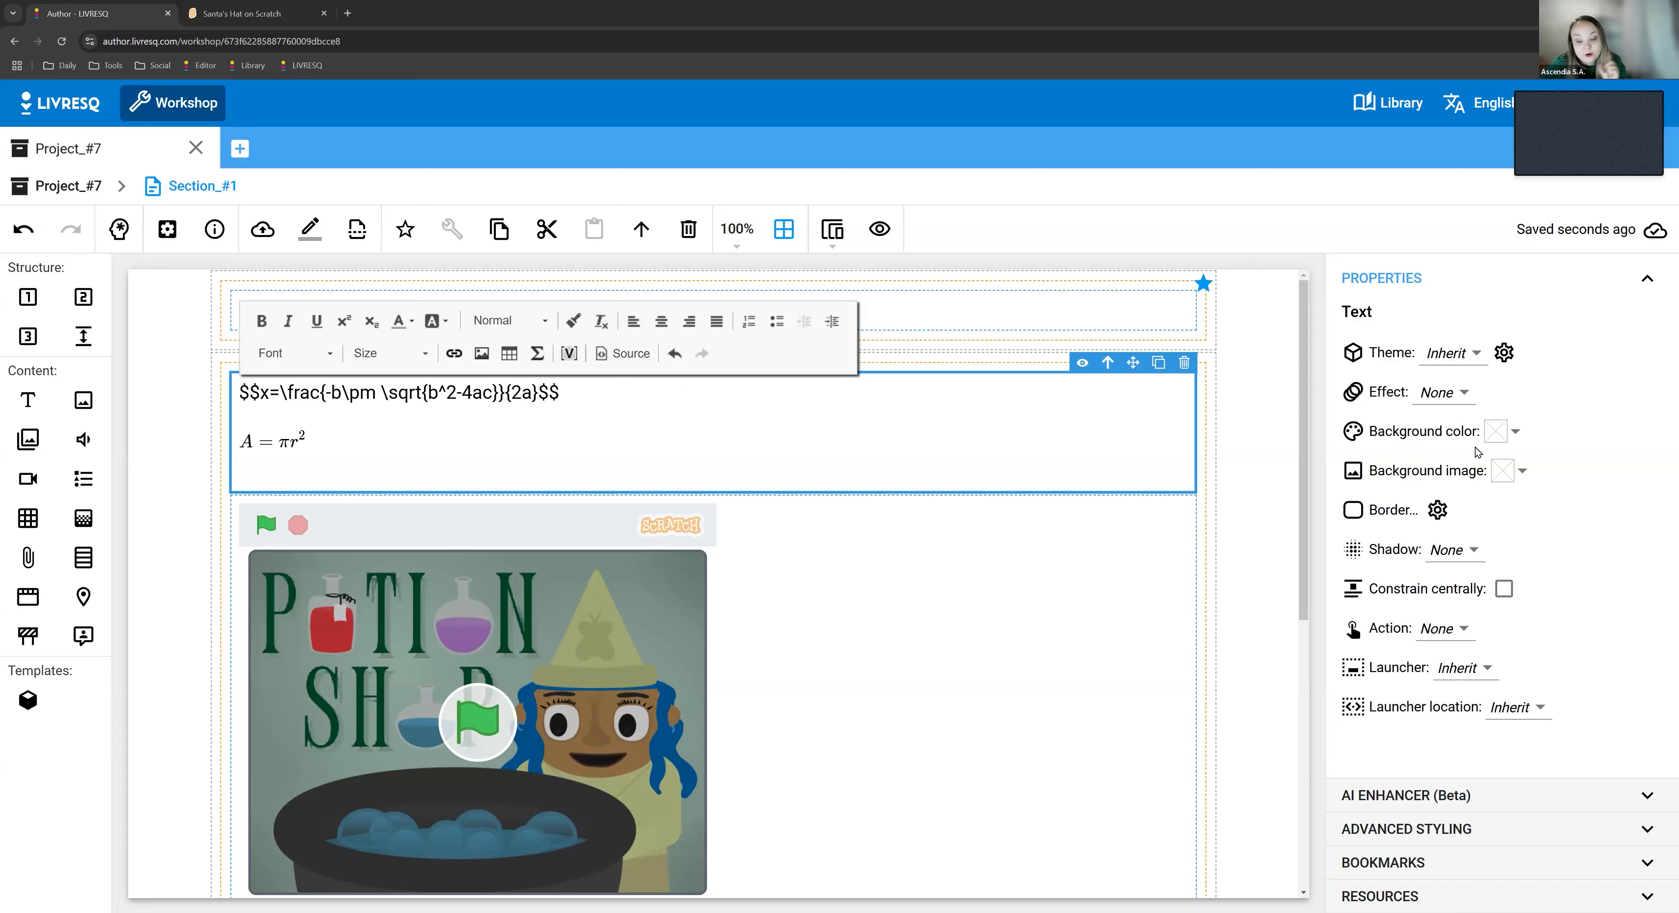
- Place a video element in a new single-column row between the Potion Shop and Santa's Hat embeds
{"action": "scroll", "coordinate": [1139, 755], "scroll_direction": "down", "scroll_amount": 4}
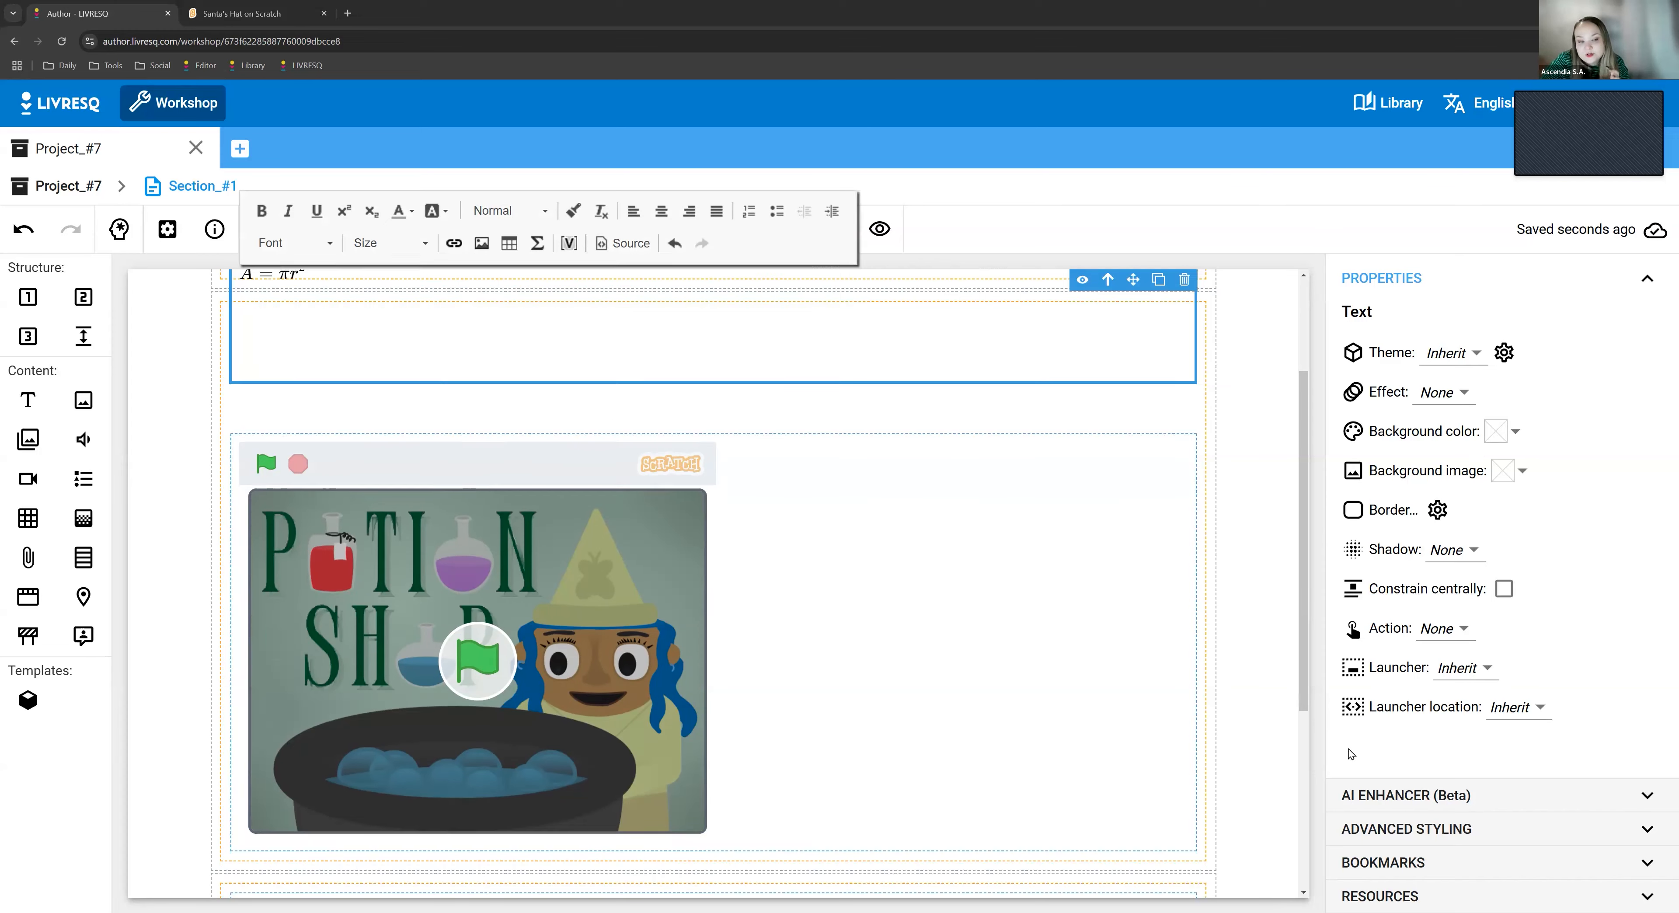
{"action": "scroll", "coordinate": [840, 775], "scroll_direction": "down", "scroll_amount": 3}
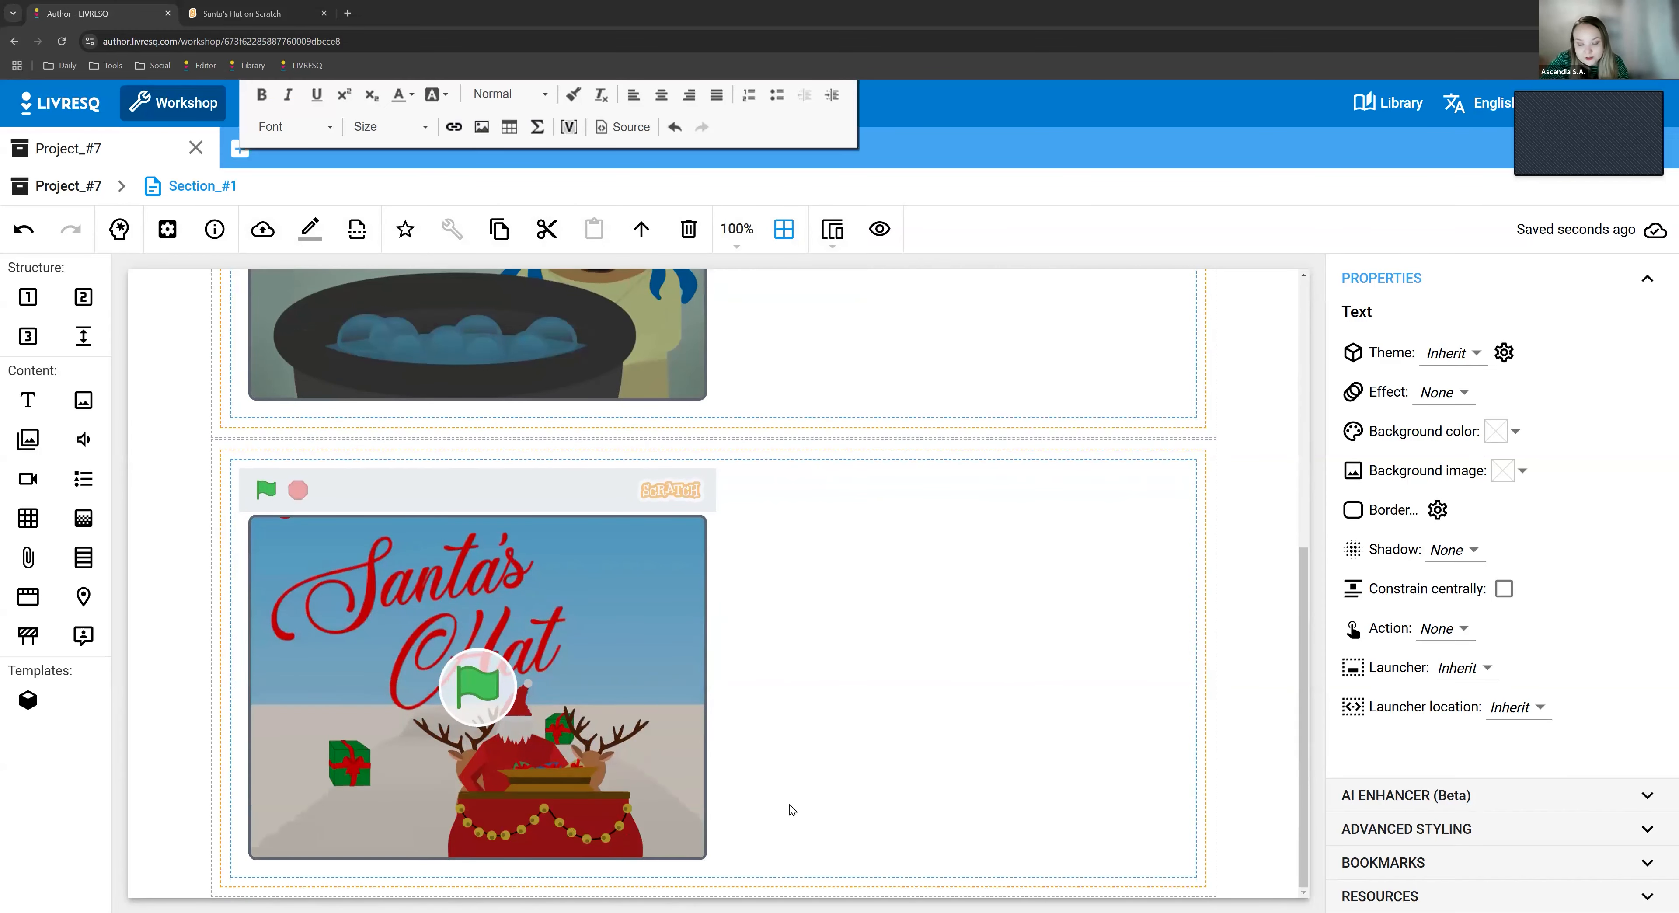
{"action": "left_click", "coordinate": [297, 805]}
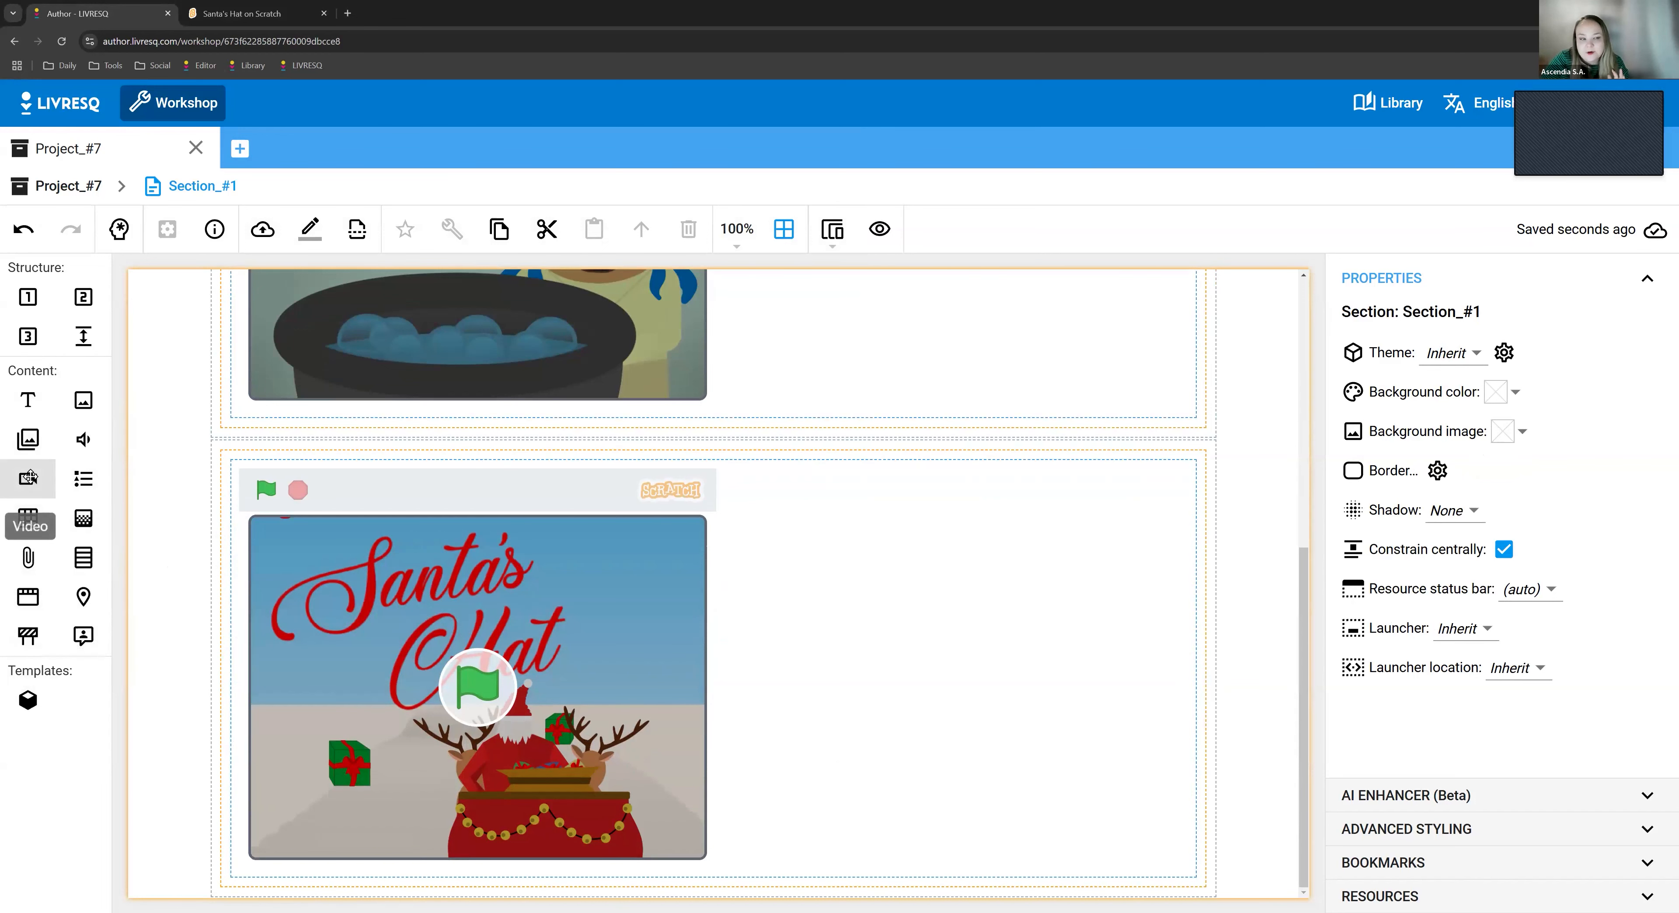
{"action": "left_click_drag", "start_coordinate": [30, 481], "coordinate": [454, 637]}
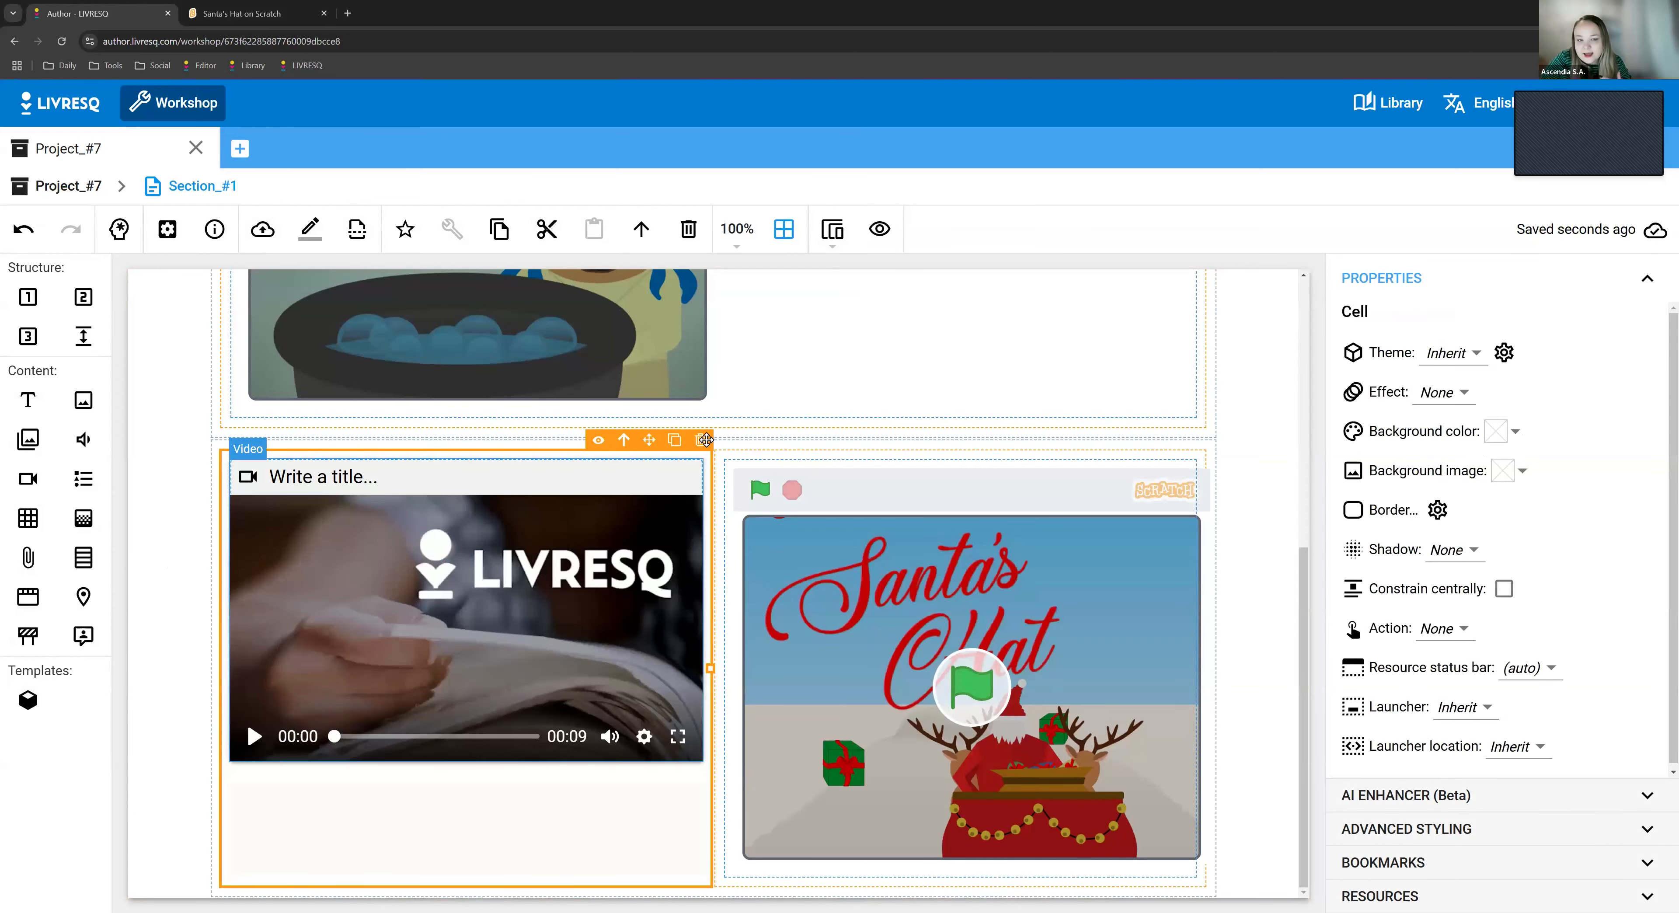
{"action": "left_click_drag", "start_coordinate": [27, 300], "coordinate": [489, 462]}
{"action": "scroll", "coordinate": [927, 643], "scroll_direction": "down", "scroll_amount": 4}
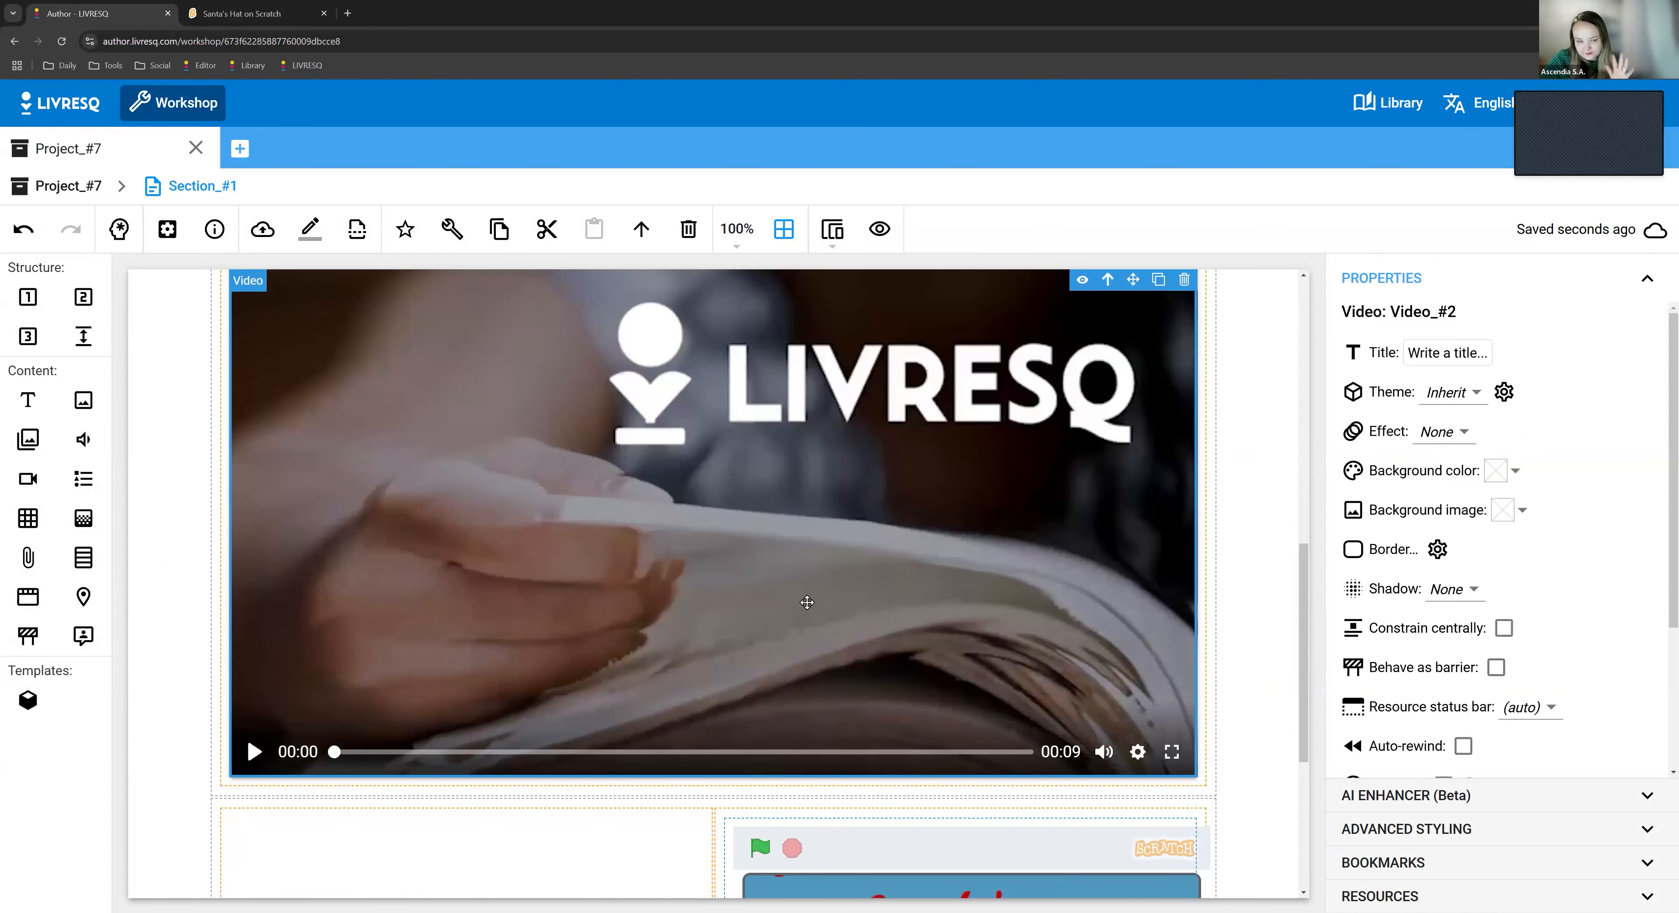
- Look through the video element's properties and set its resource status bar to Hide
{"action": "scroll", "coordinate": [928, 644], "scroll_direction": "up", "scroll_amount": 1}
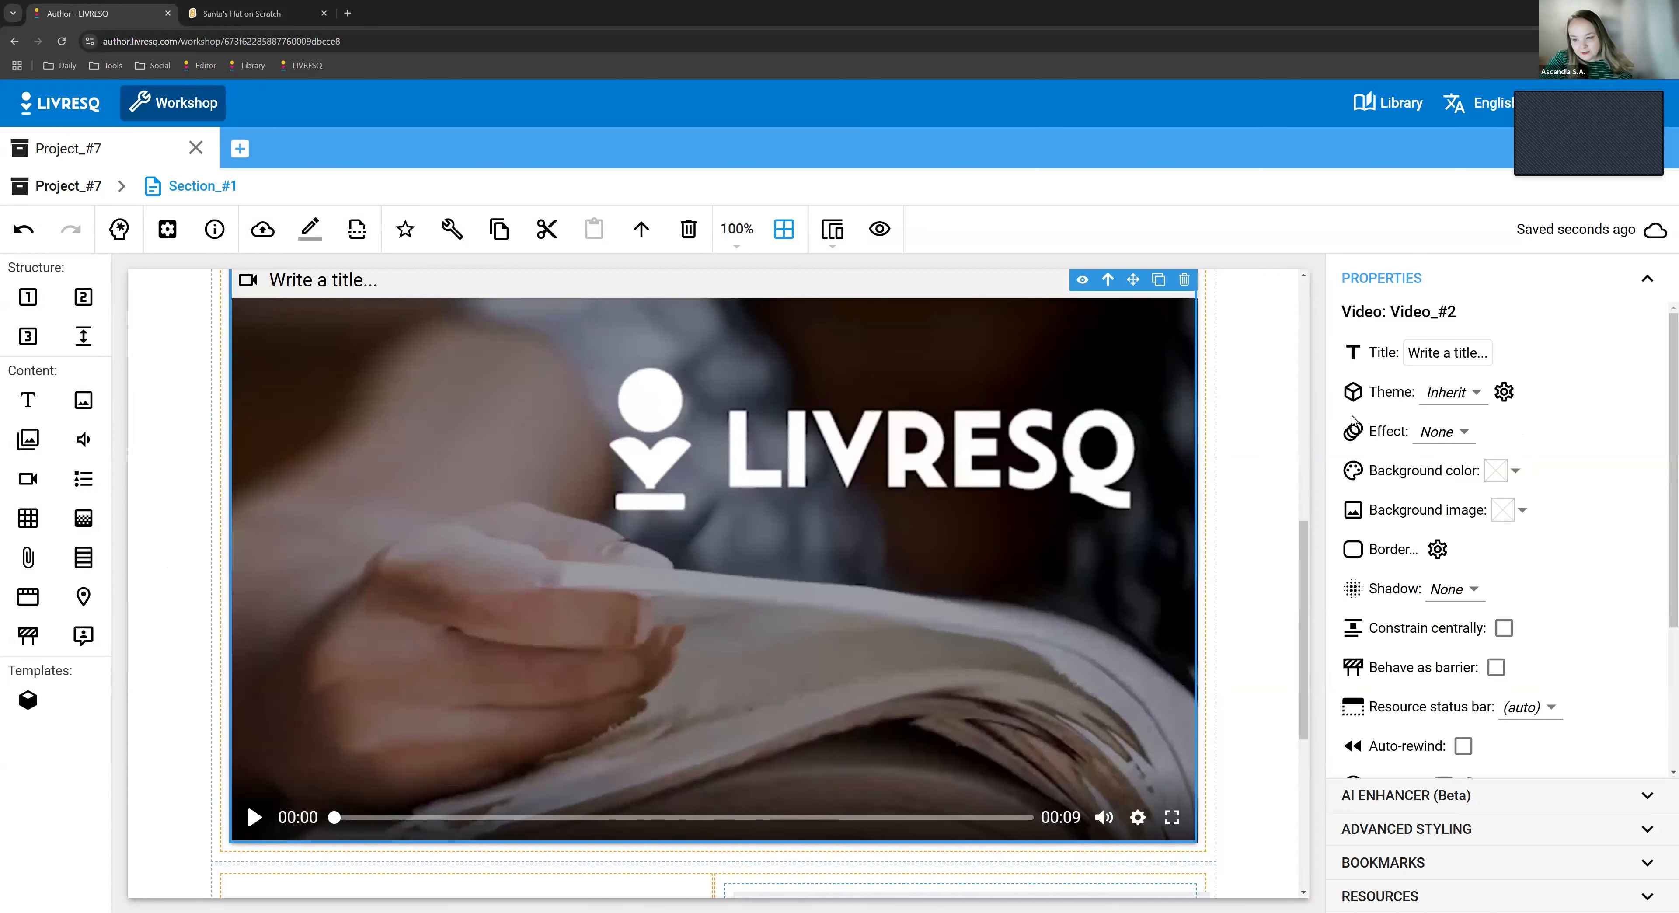
{"action": "scroll", "coordinate": [222, 346], "scroll_direction": "up", "scroll_amount": 1}
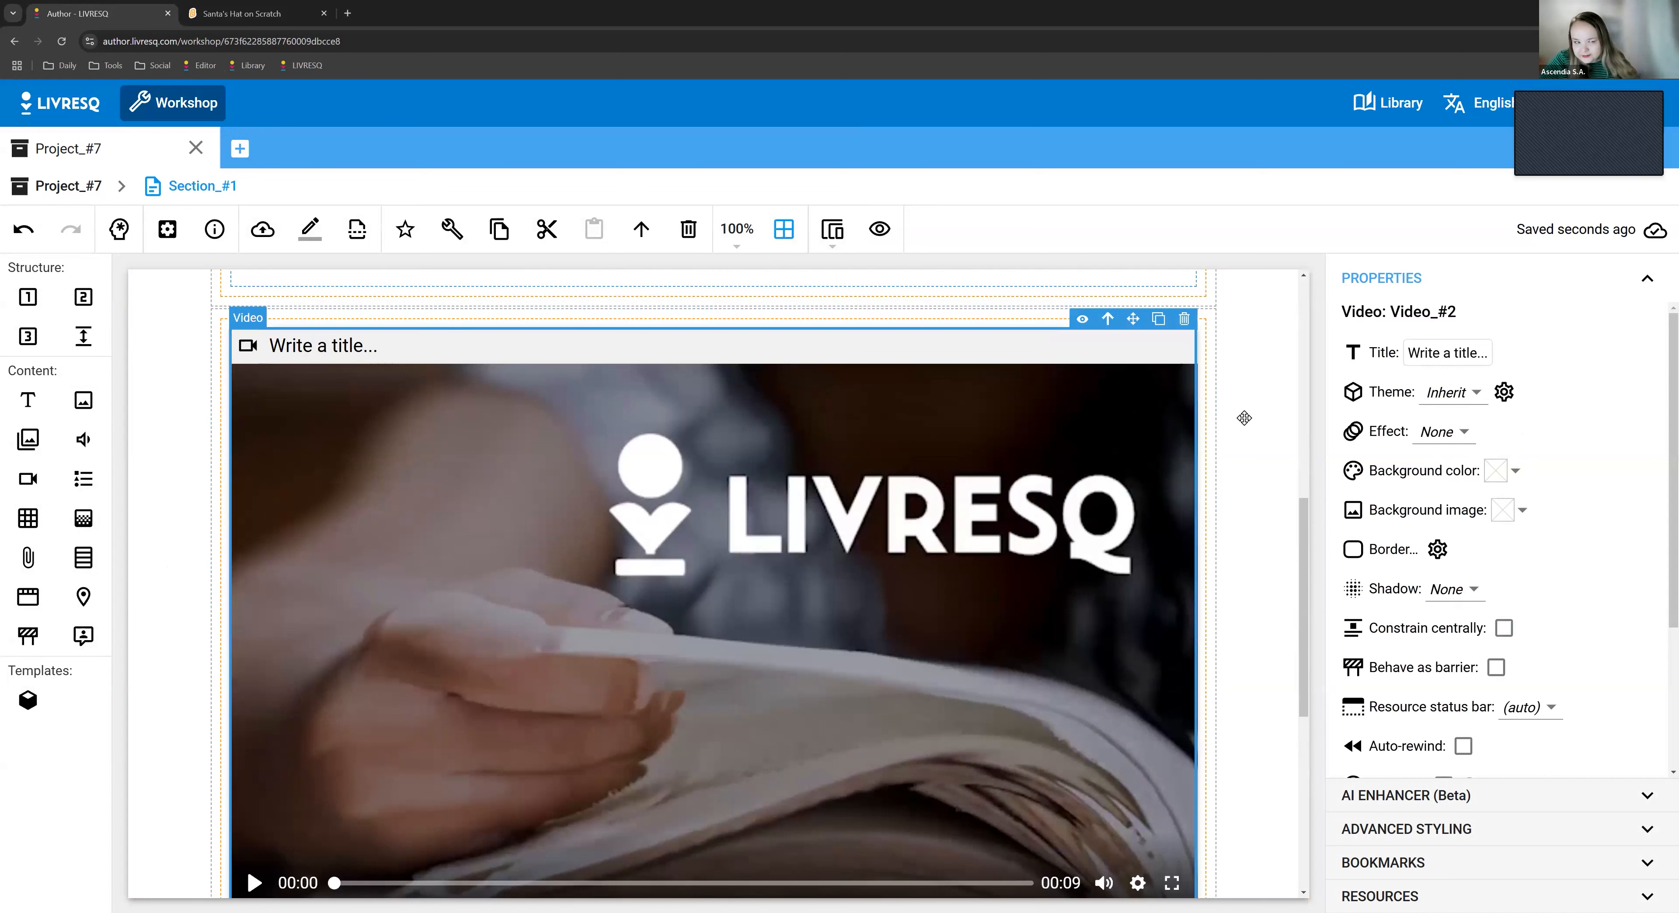
{"action": "scroll", "coordinate": [1499, 636], "scroll_direction": "down", "scroll_amount": 3}
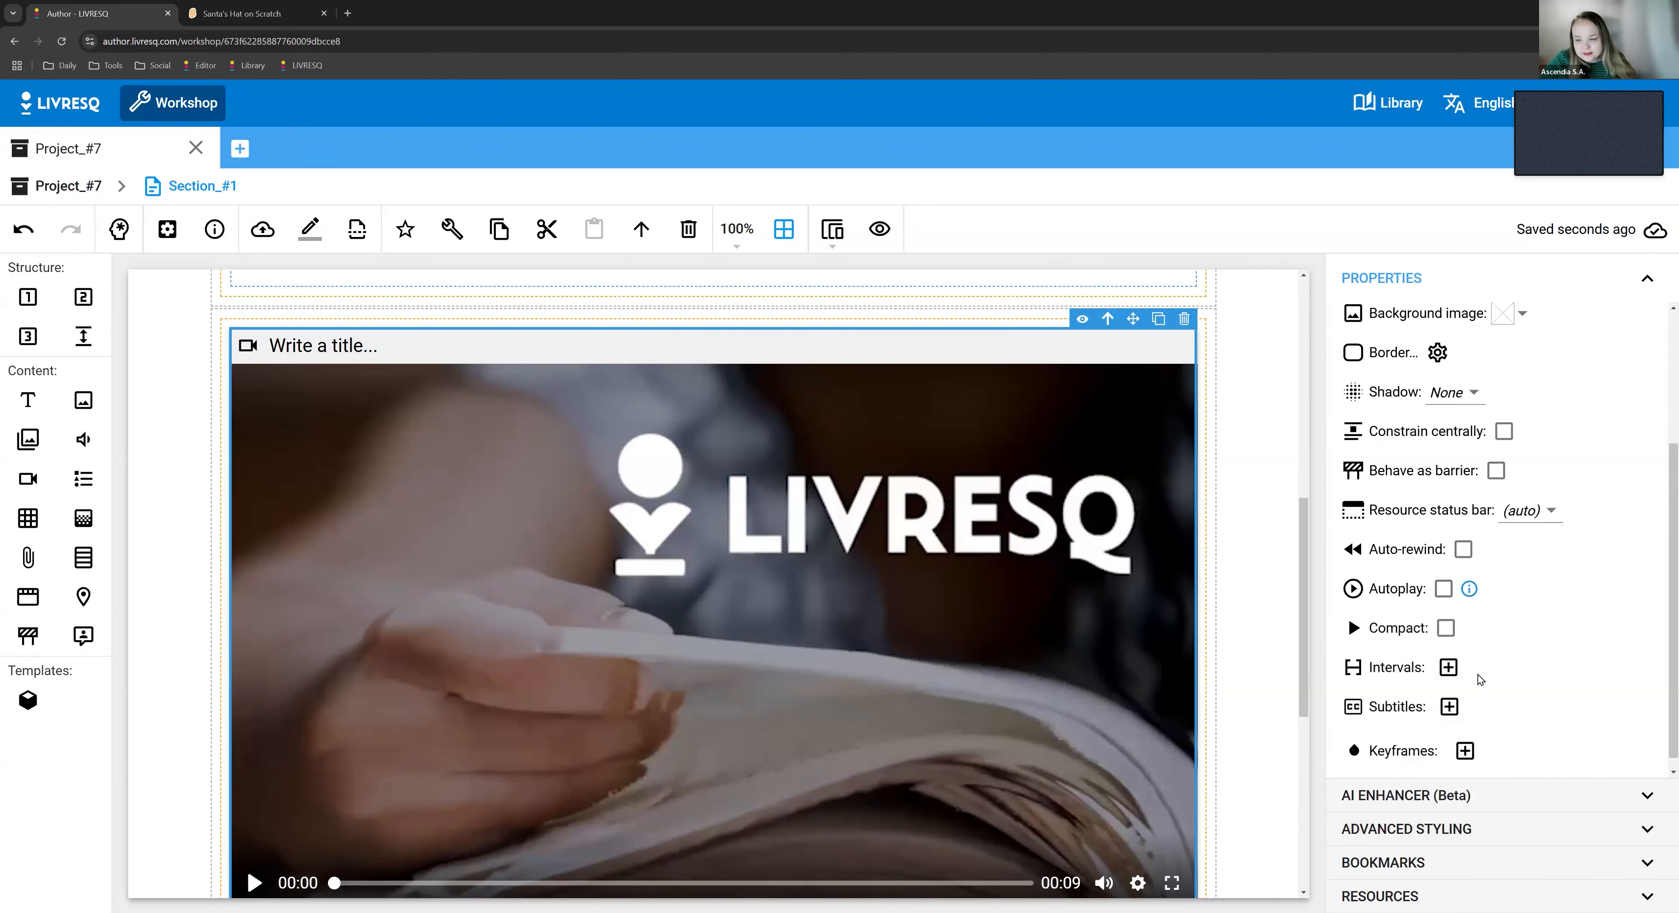
{"action": "scroll", "coordinate": [1480, 626], "scroll_direction": "up", "scroll_amount": 3}
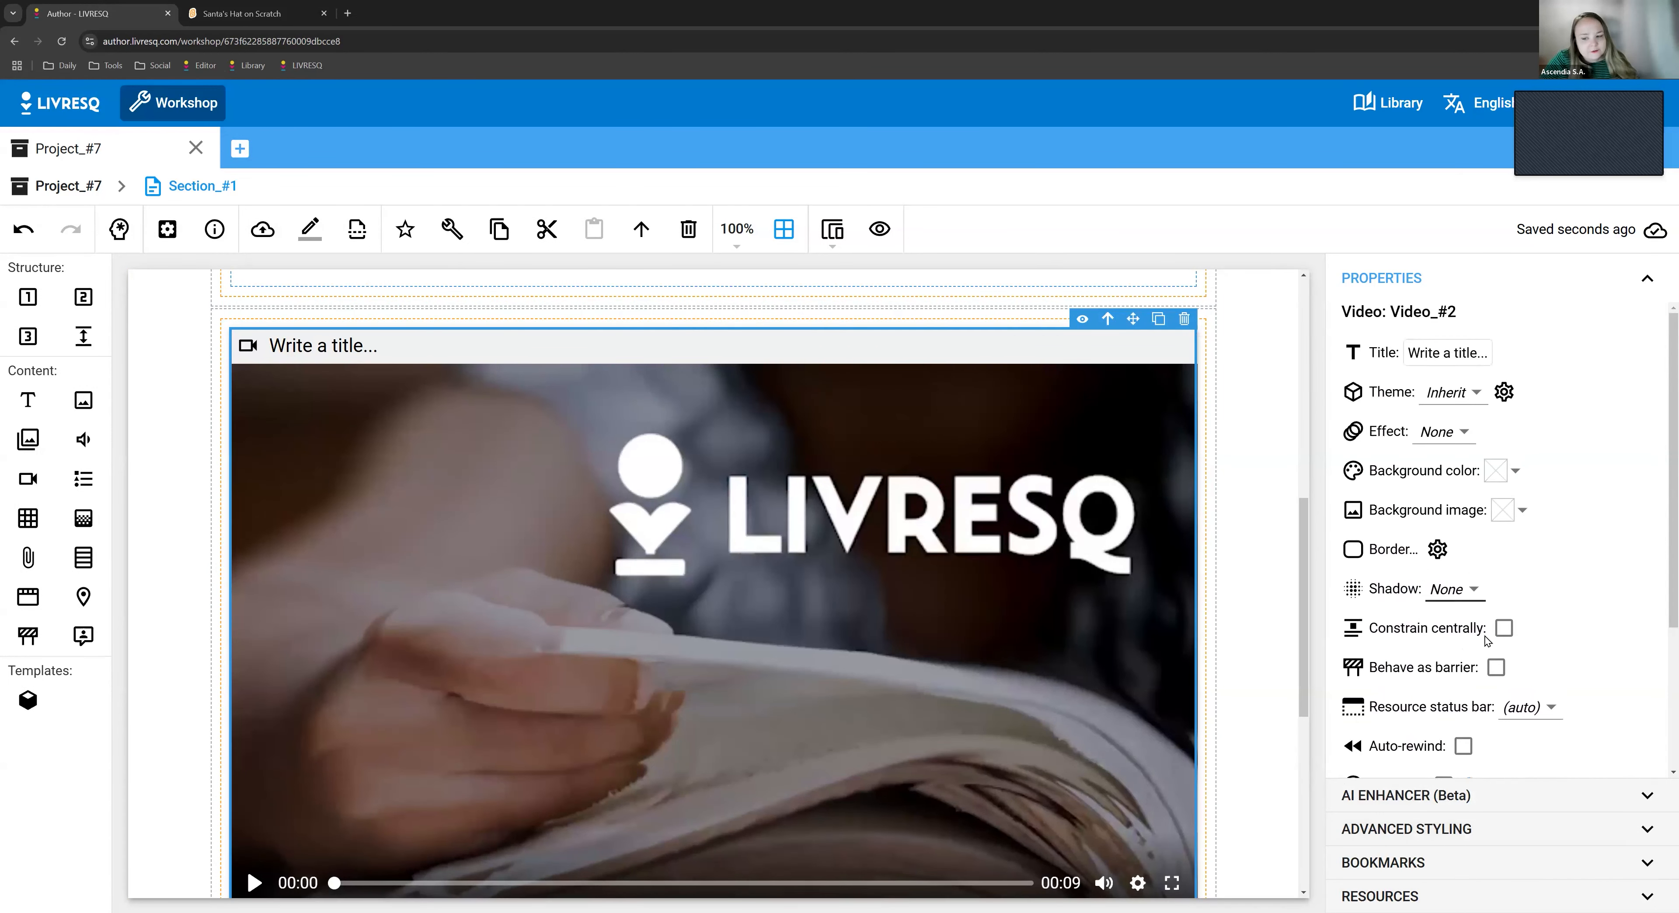
{"action": "scroll", "coordinate": [1486, 635], "scroll_direction": "down", "scroll_amount": 3}
{"action": "scroll", "coordinate": [1486, 730], "scroll_direction": "up", "scroll_amount": 1}
{"action": "left_click", "coordinate": [1529, 562]}
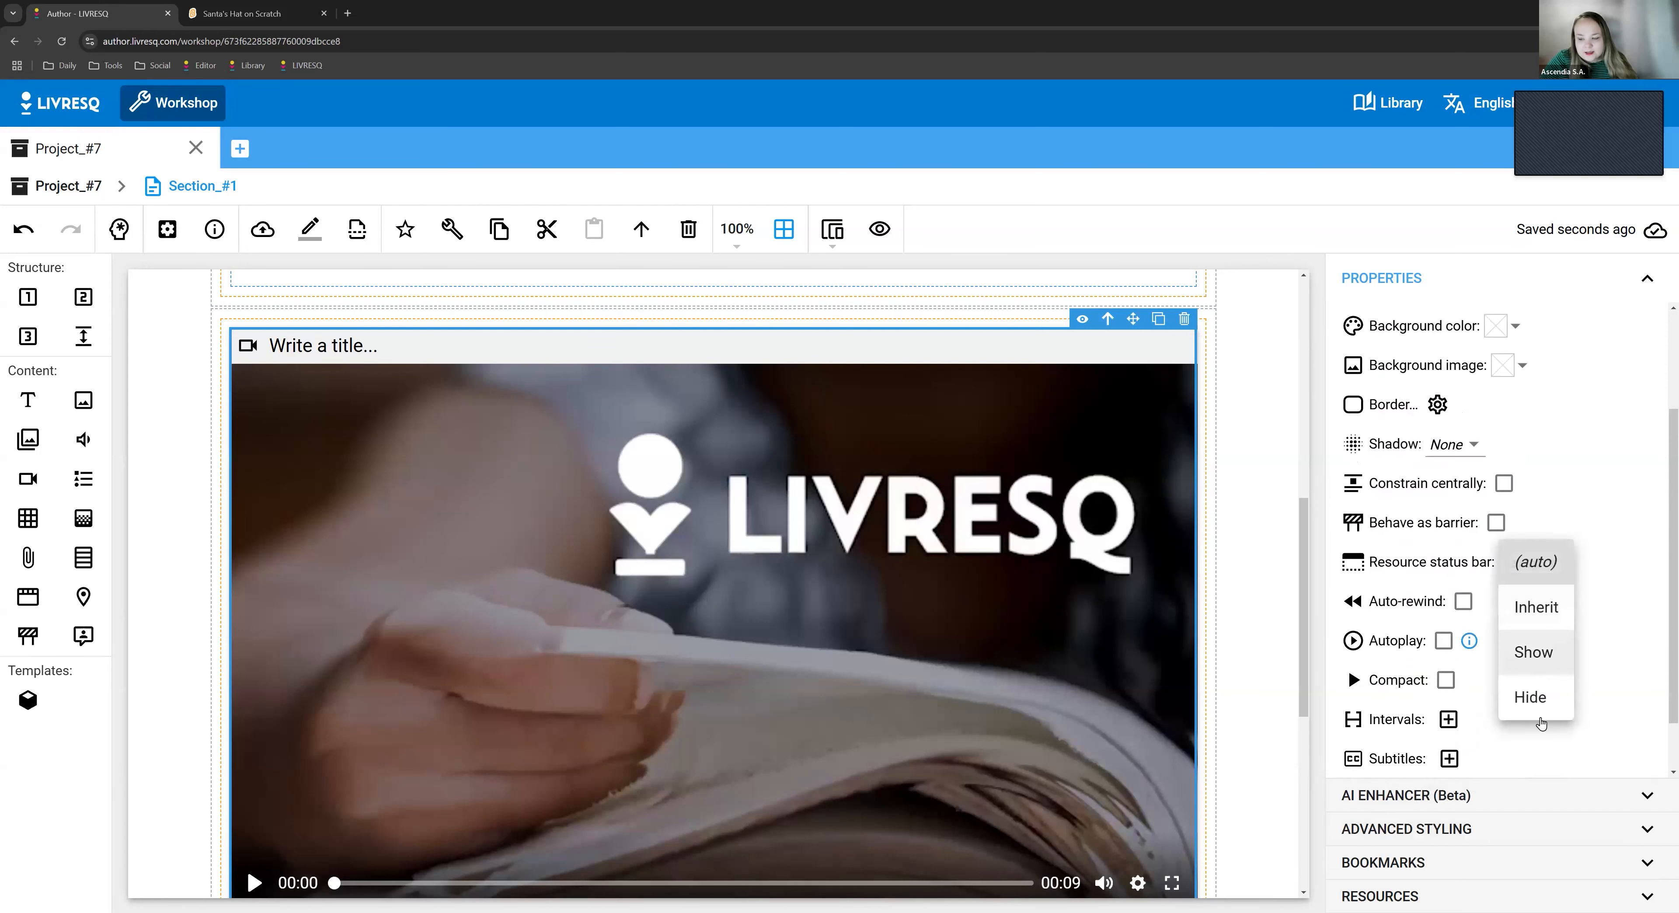
{"action": "left_click", "coordinate": [1536, 699]}
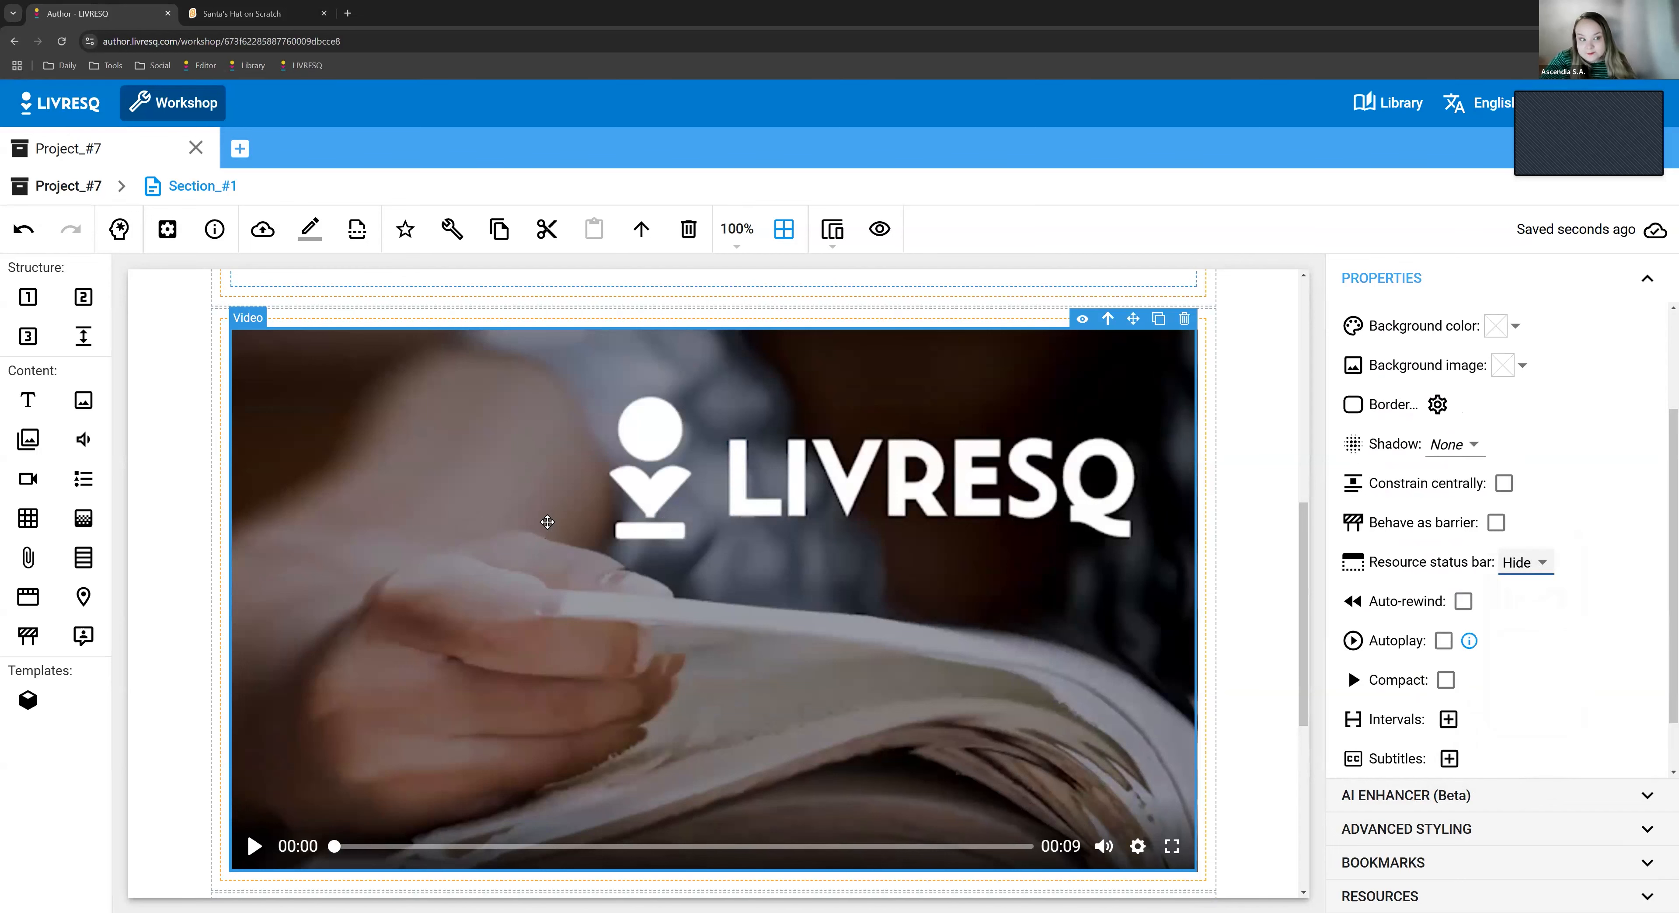
- Open the video element's editor, view the options for changing the video, and examine the AI video generation dialog before closing it
{"action": "double_click", "coordinate": [548, 520]}
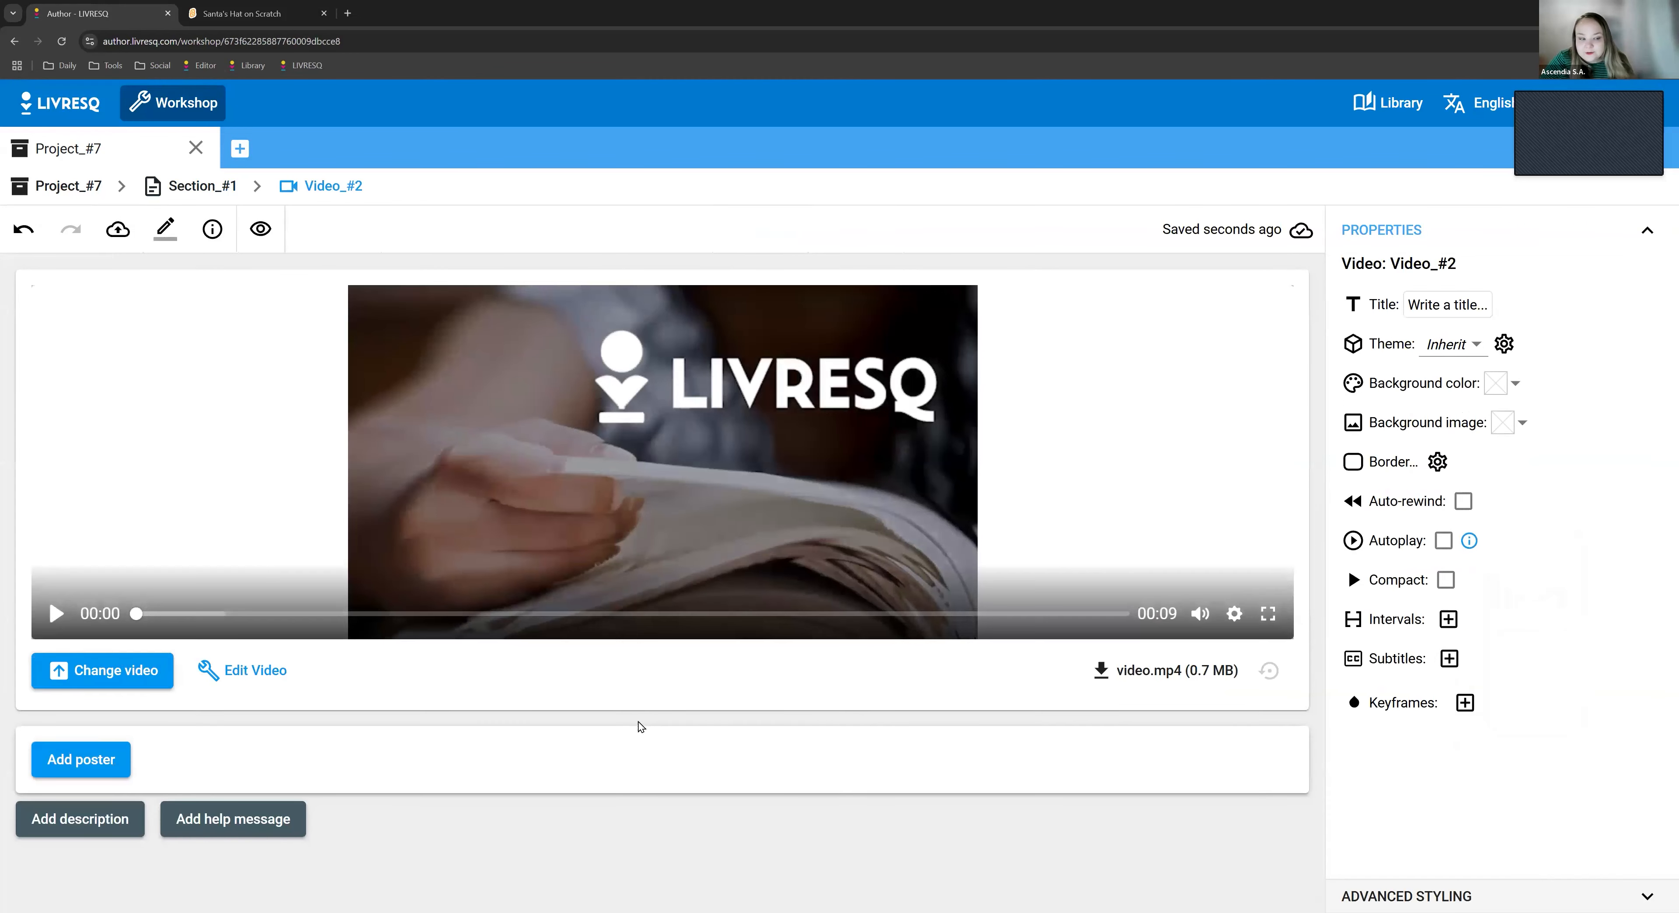
{"action": "left_click", "coordinate": [98, 670]}
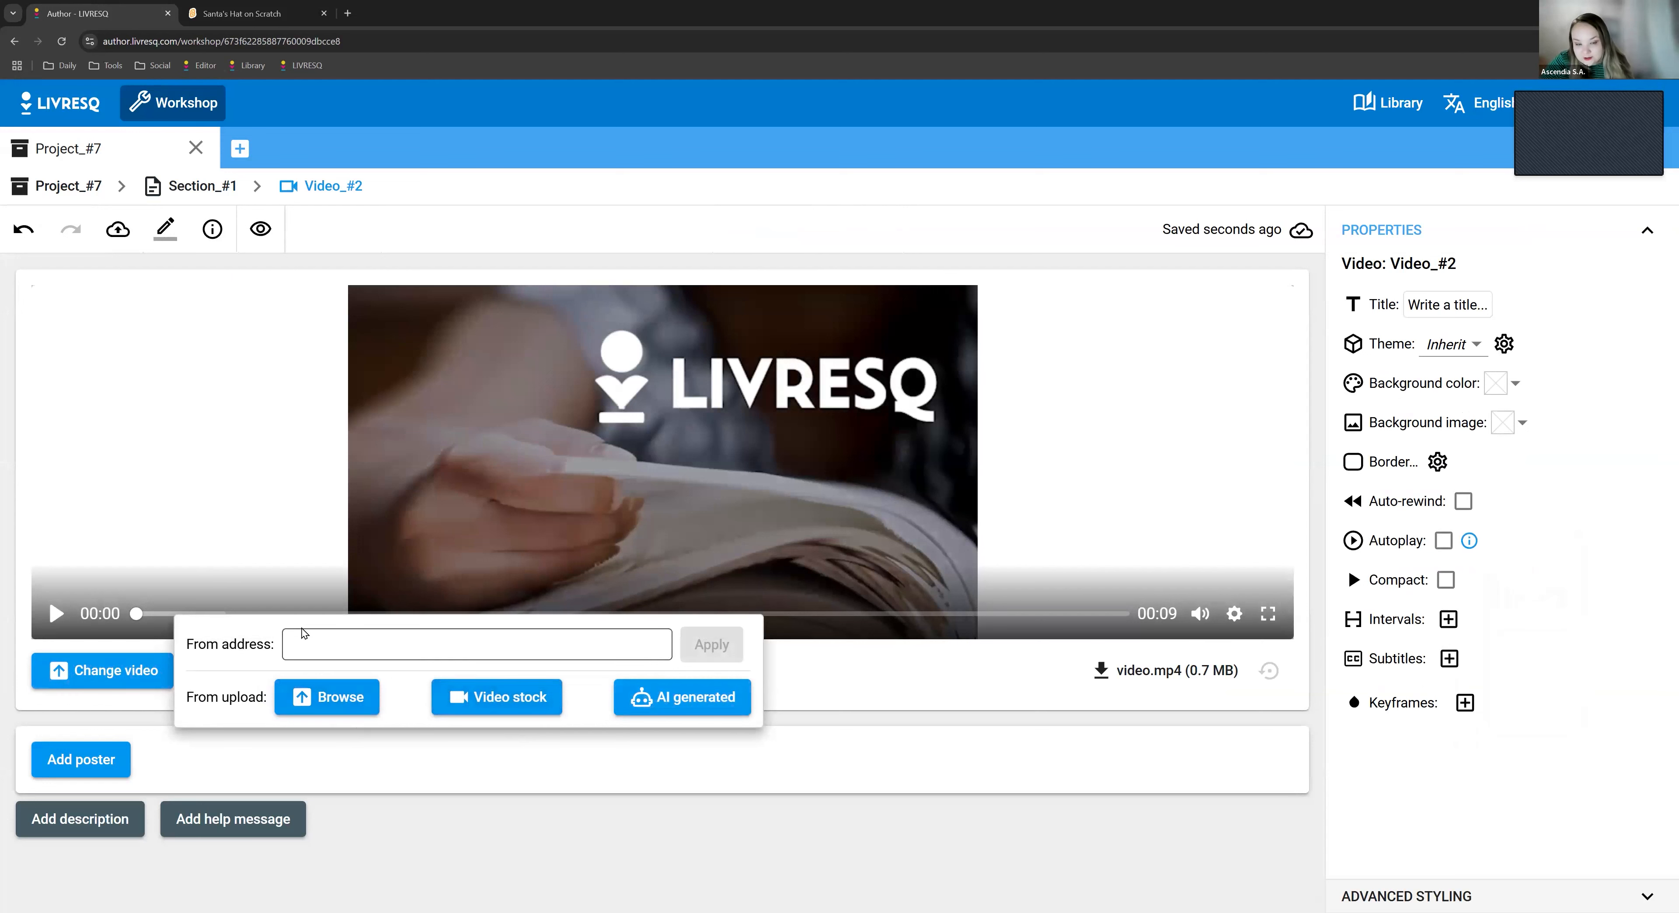
{"action": "left_click", "coordinate": [330, 650]}
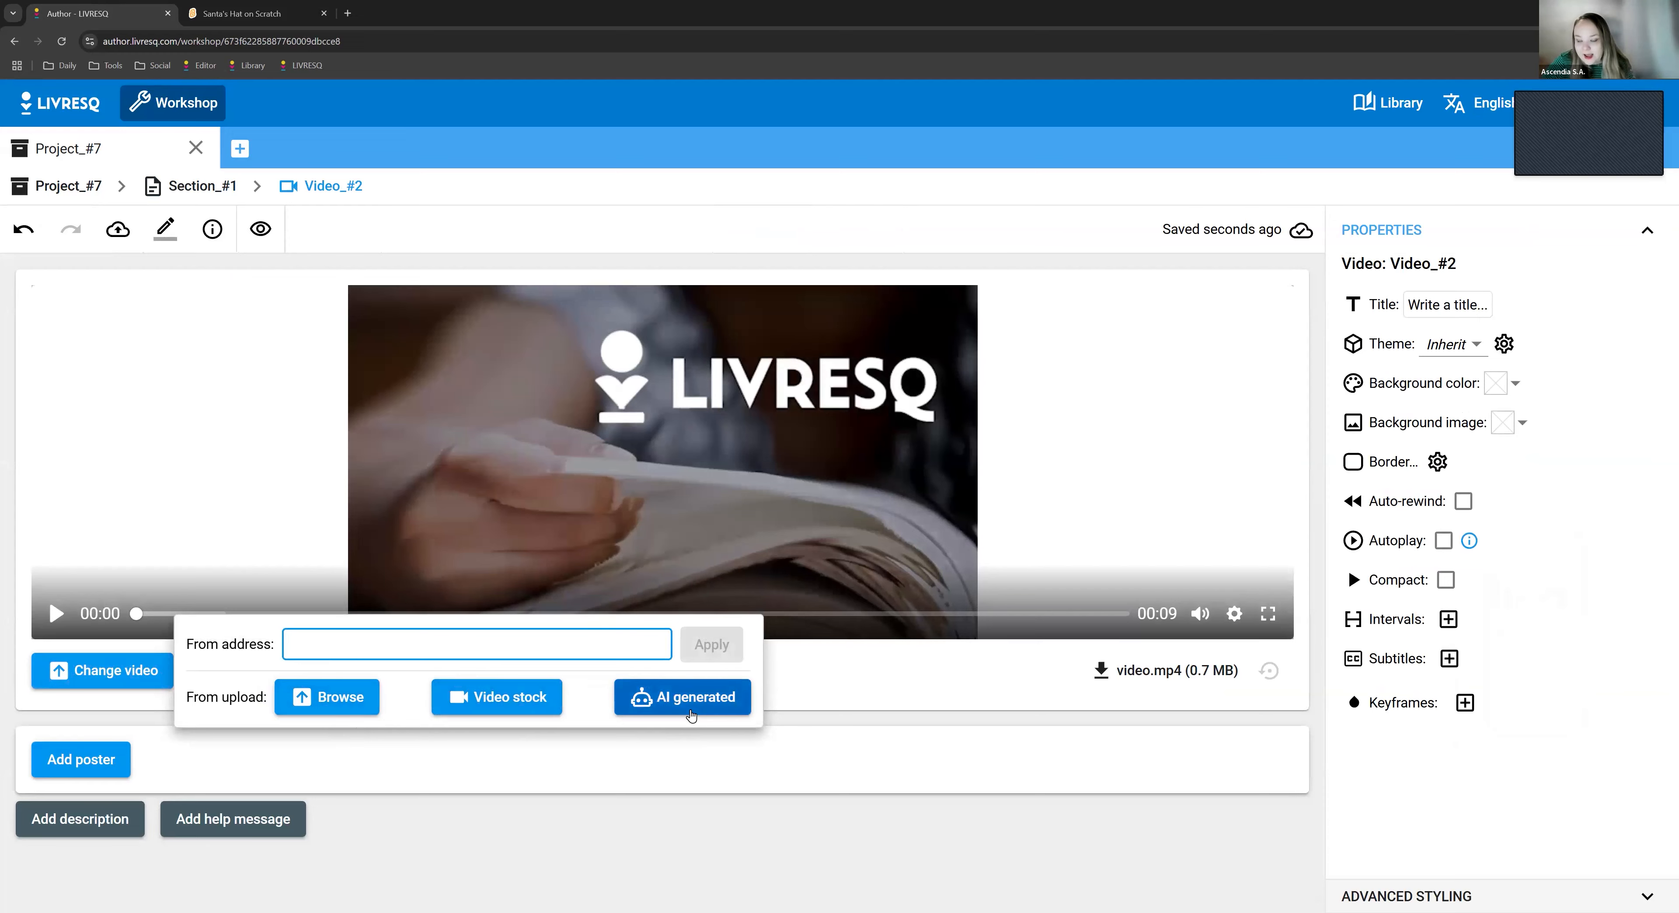
{"action": "left_click", "coordinate": [691, 716]}
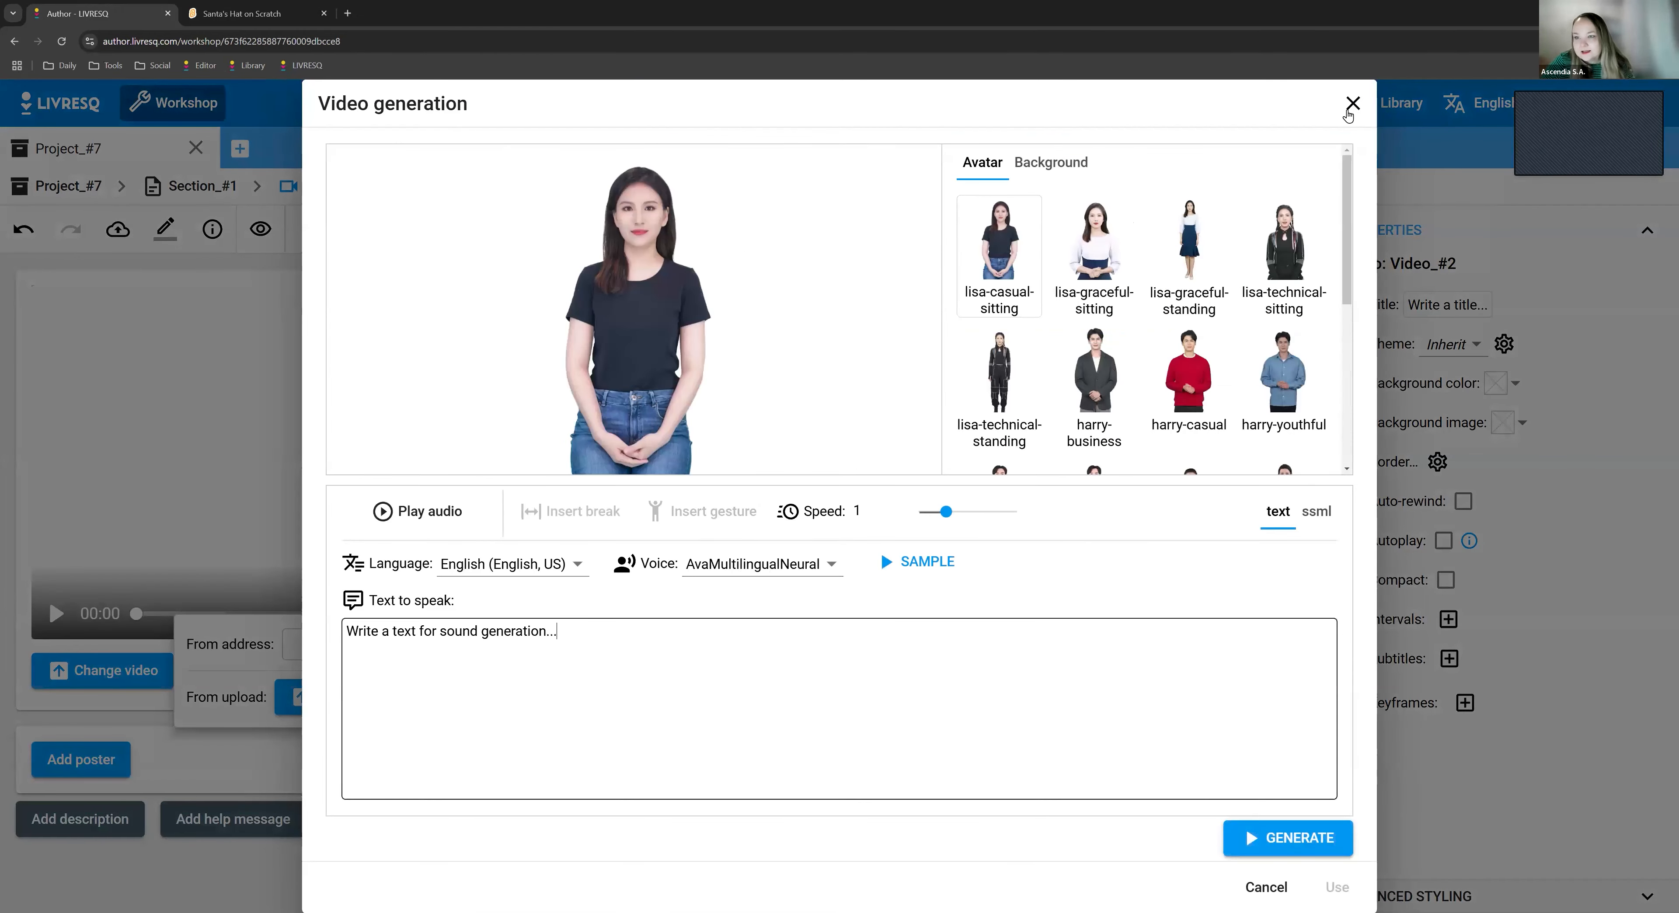
{"action": "scroll", "coordinate": [1177, 244], "scroll_direction": "down", "scroll_amount": 3}
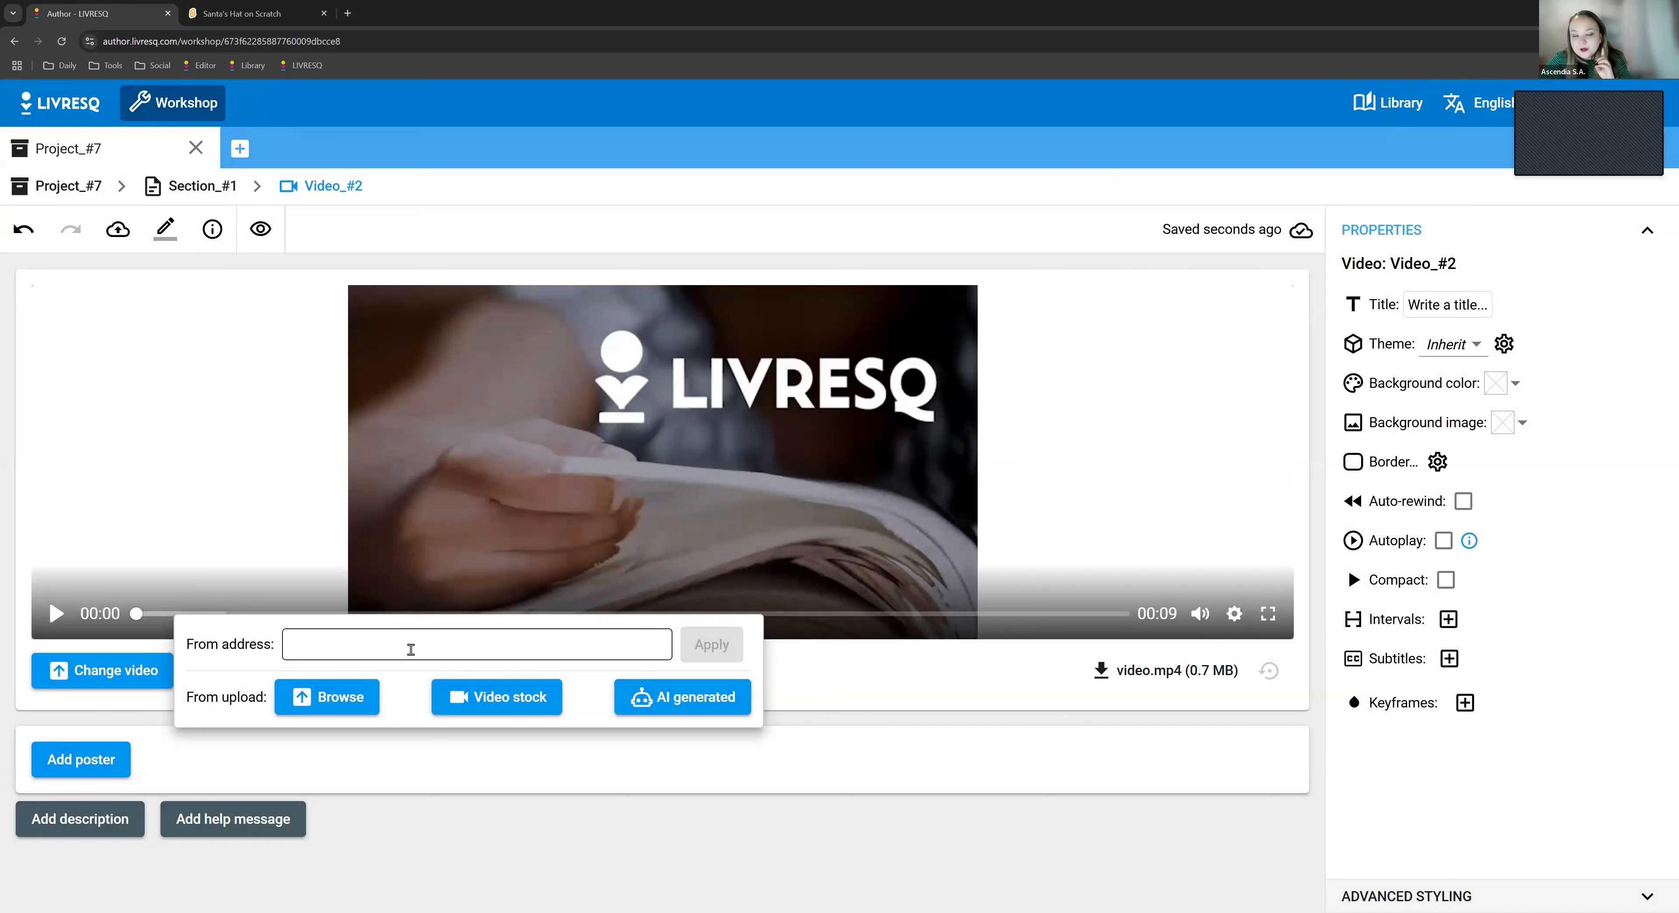
- Examine the options for changing the video's source, mute the player, and close the options without choosing a source
{"action": "left_click", "coordinate": [872, 771]}
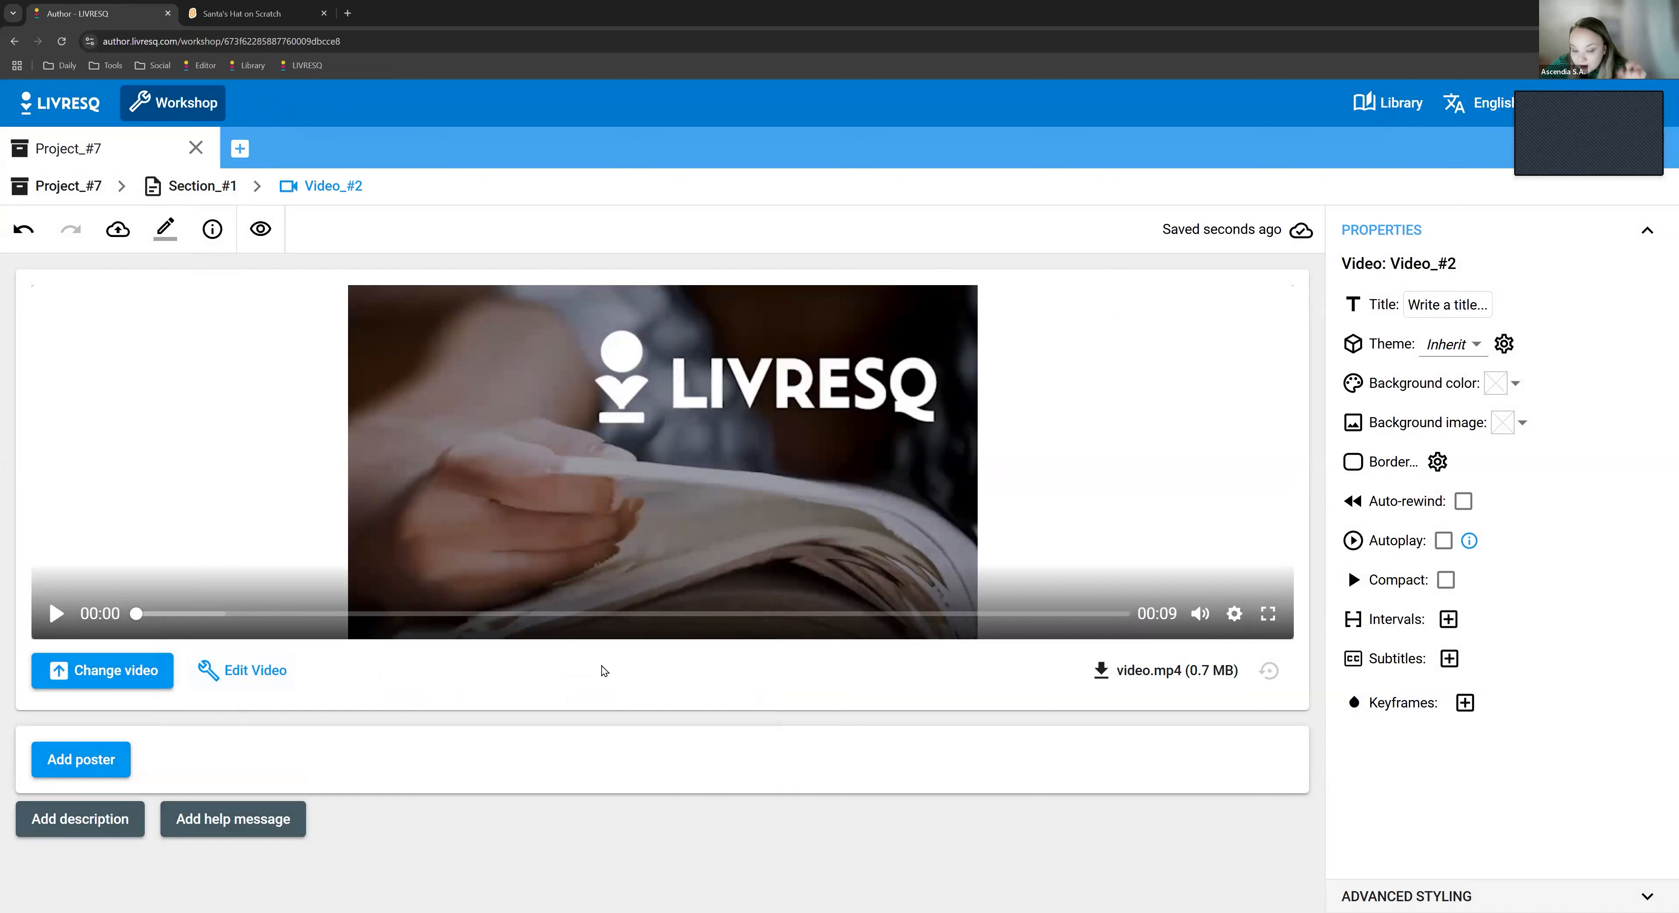
{"action": "left_click", "coordinate": [107, 668]}
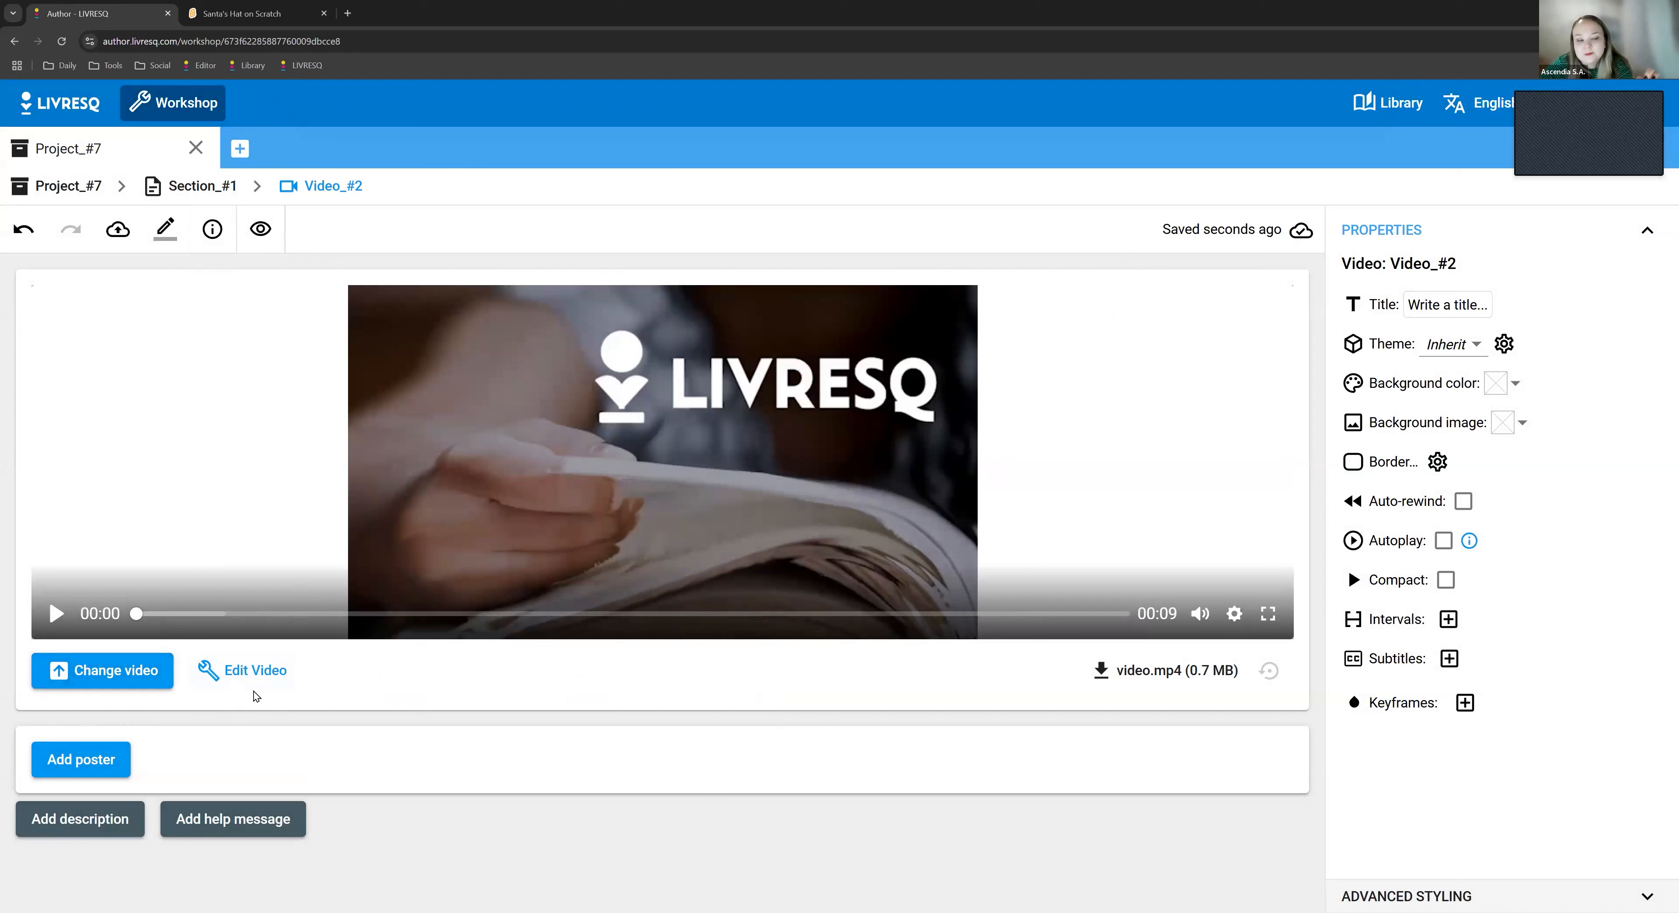
{"action": "left_click", "coordinate": [106, 677]}
{"action": "left_click", "coordinate": [893, 727]}
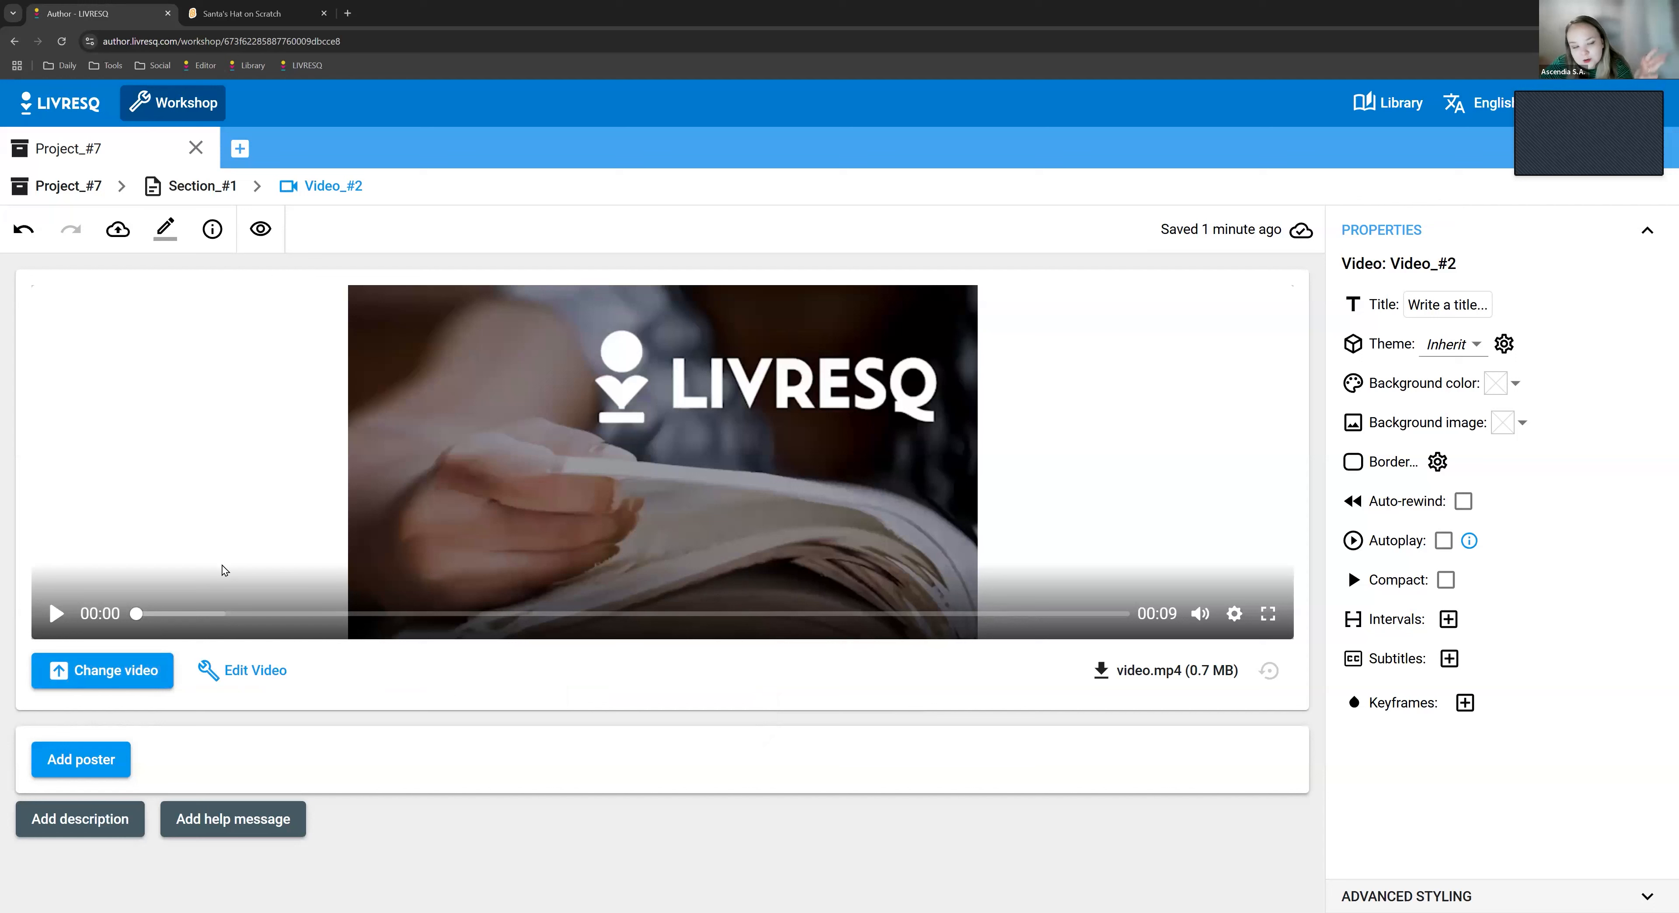
{"action": "left_click", "coordinate": [1200, 614]}
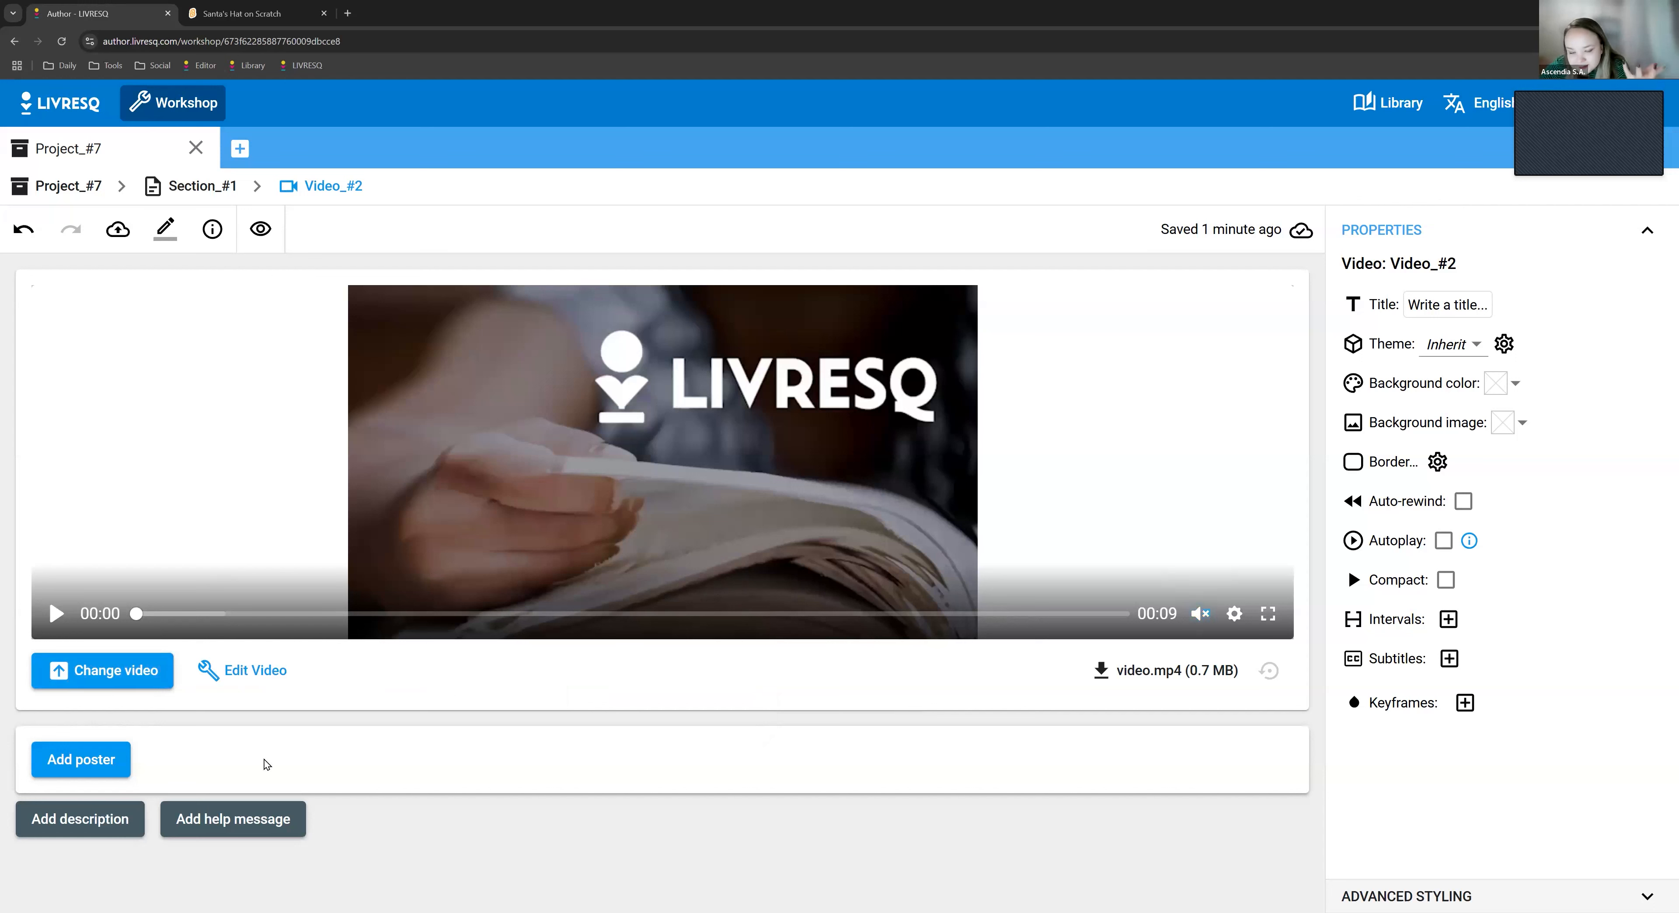
{"action": "left_click", "coordinate": [115, 671]}
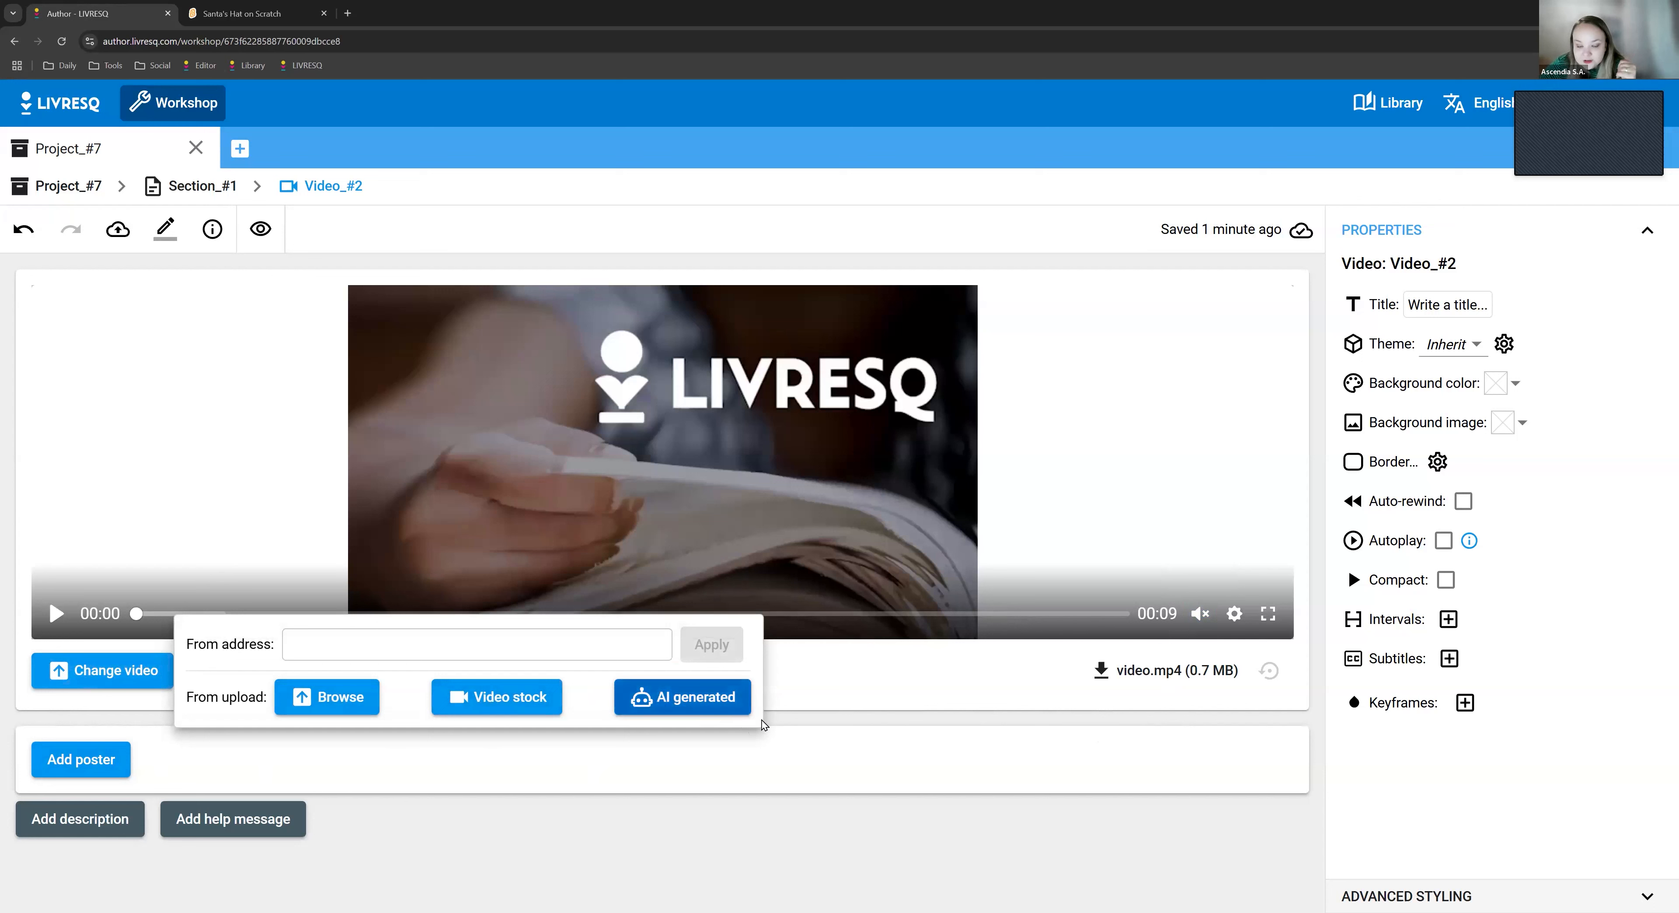
{"action": "left_click", "coordinate": [965, 715]}
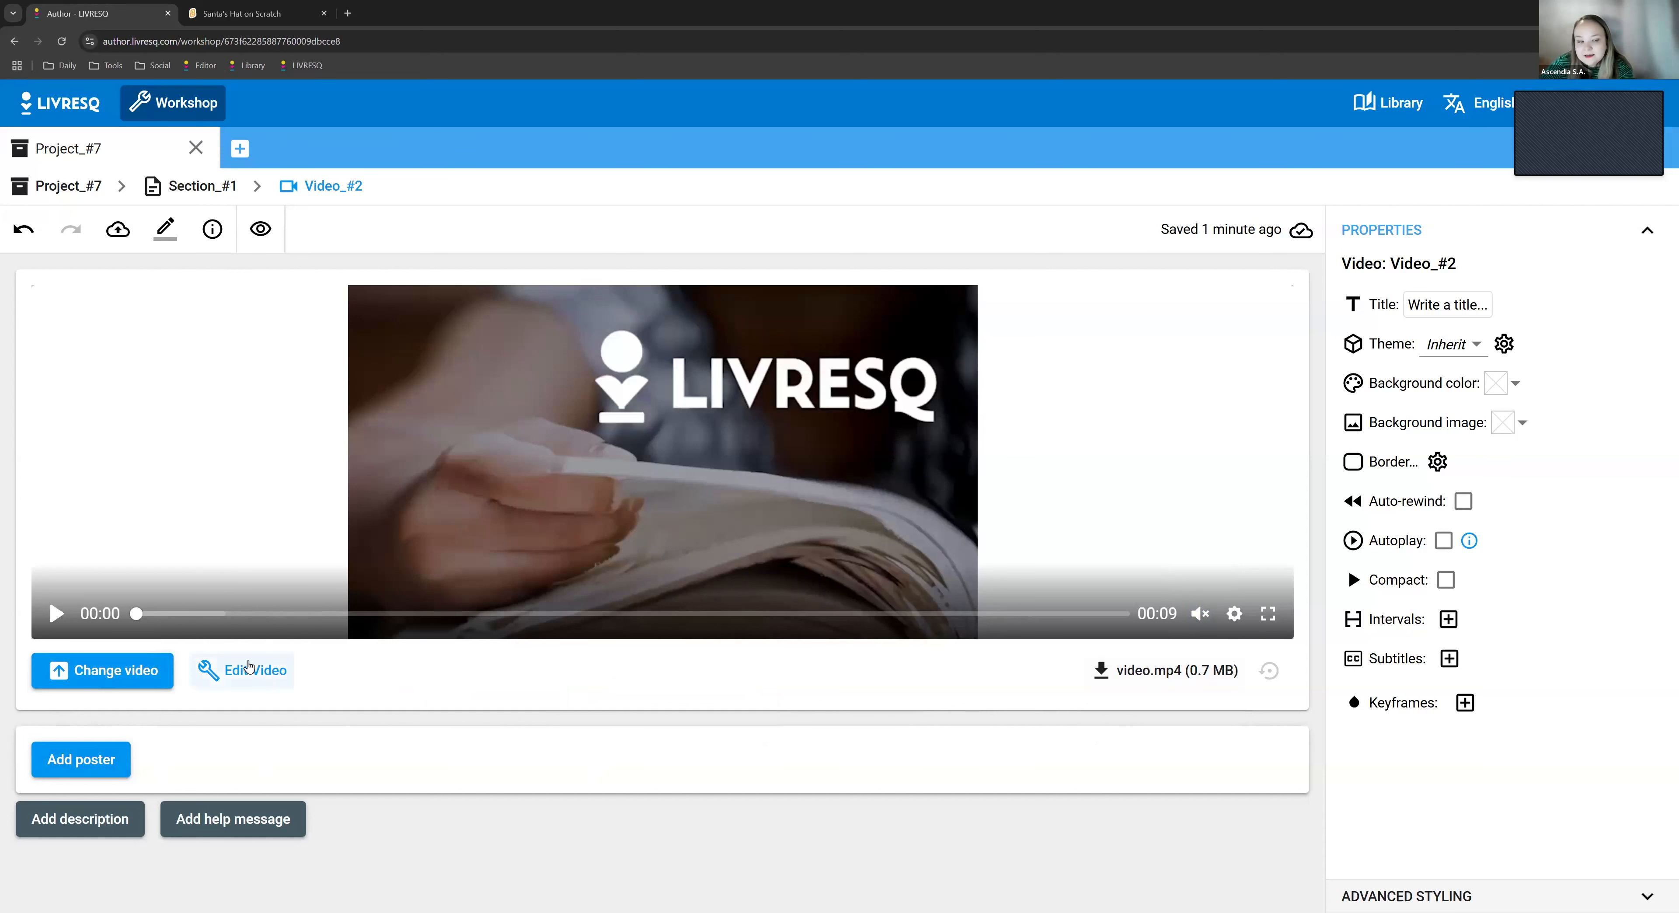
- Open the video trimming editor, try the end handle of the trim range, and close the editor without saving
{"action": "left_click", "coordinate": [275, 680]}
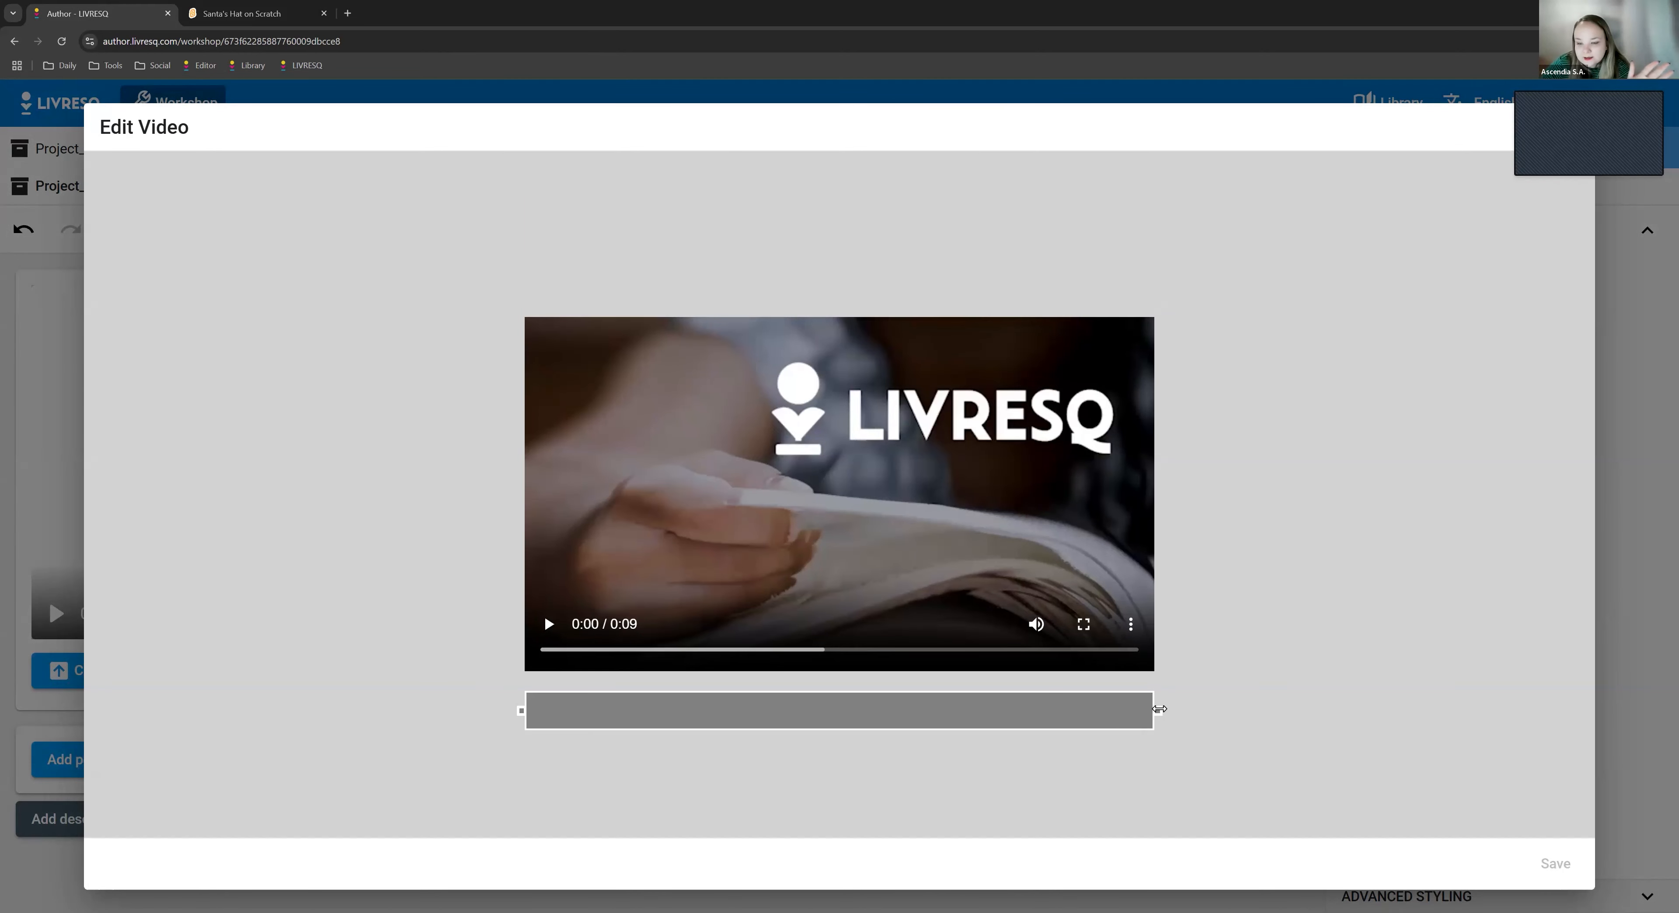
{"action": "mouse_move", "coordinate": [1159, 707]}
{"action": "left_mouse_down"}
{"action": "mouse_move", "coordinate": [629, 685]}
{"action": "mouse_move", "coordinate": [1082, 688]}
{"action": "mouse_move", "coordinate": [1177, 695]}
{"action": "mouse_move", "coordinate": [1191, 713]}
{"action": "left_mouse_up"}
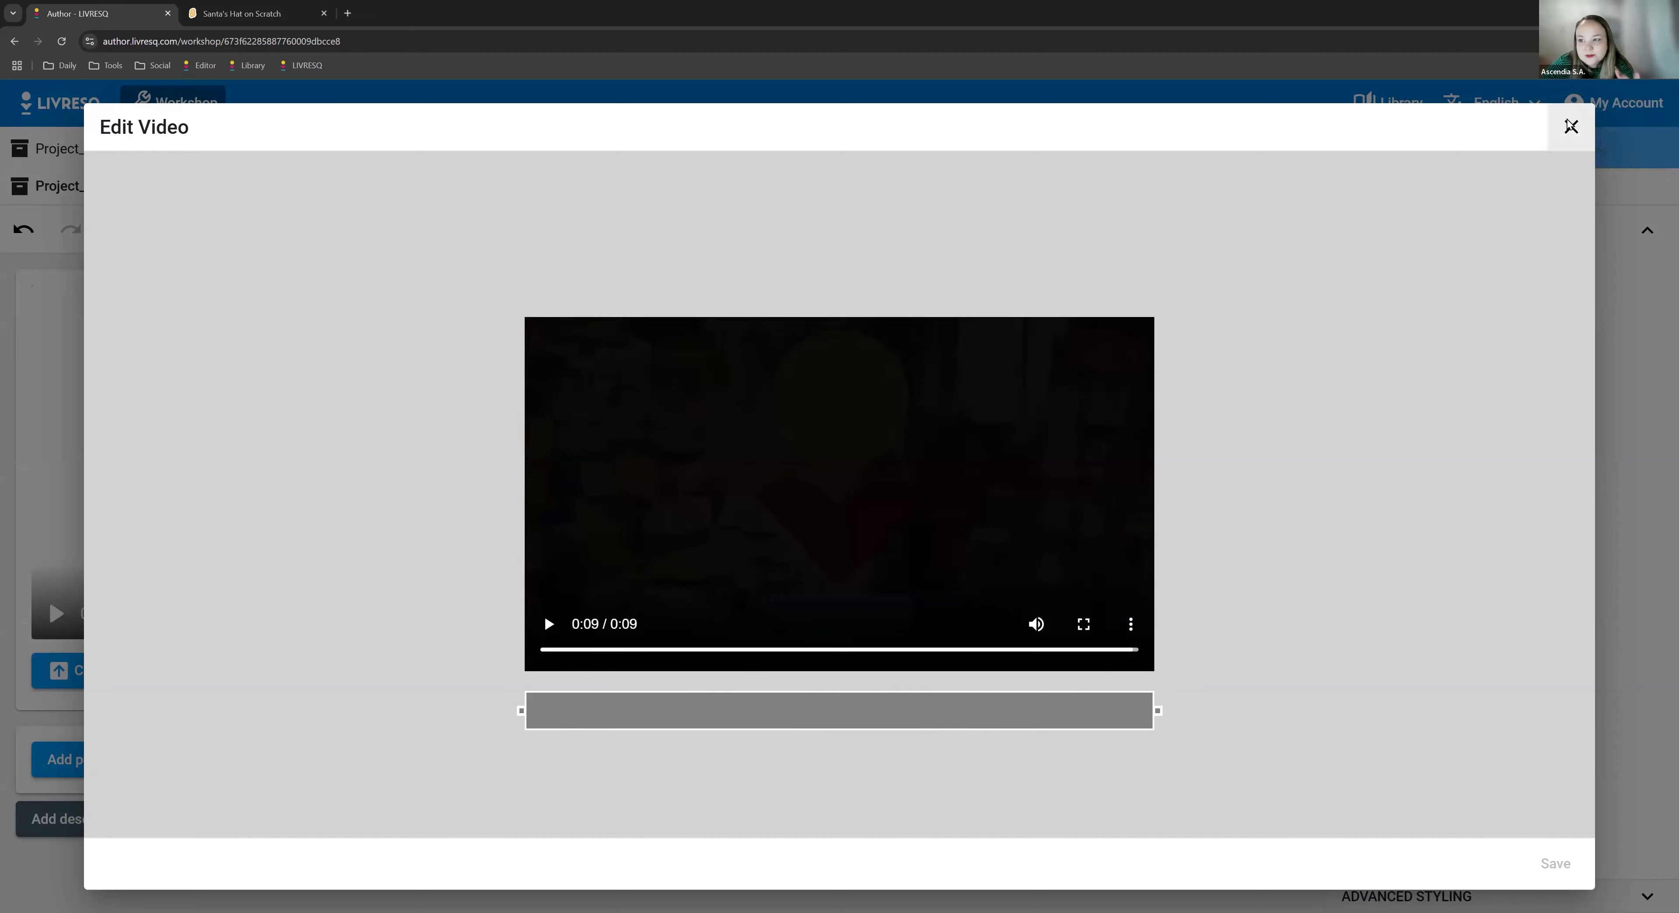
{"action": "left_click", "coordinate": [1570, 126]}
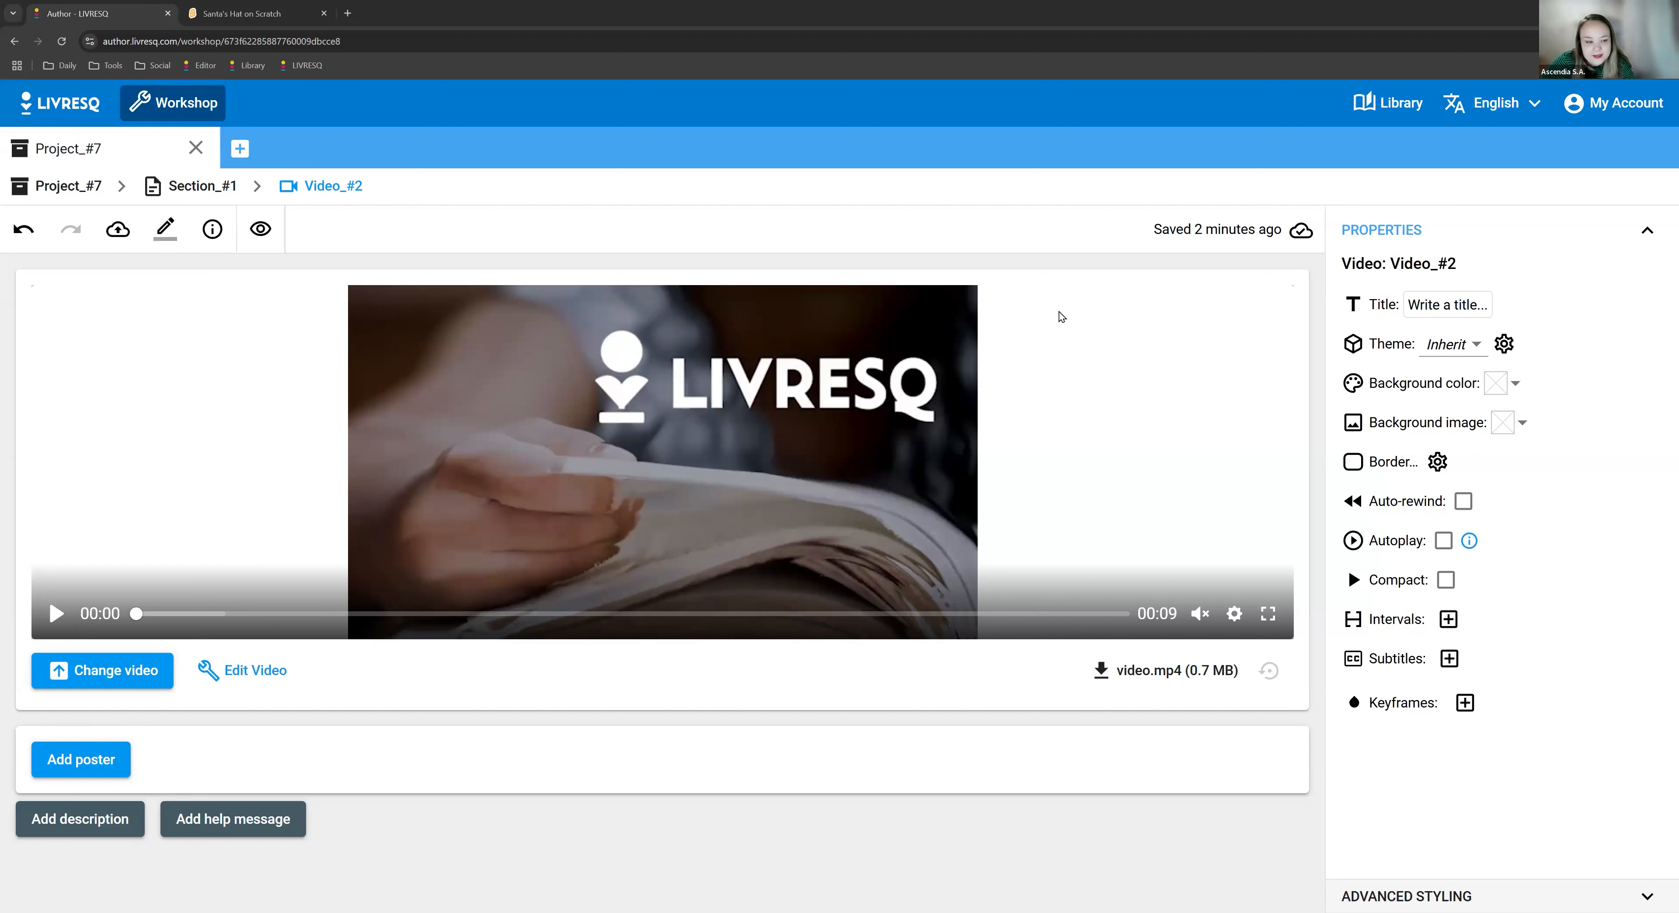
{"action": "left_click", "coordinate": [80, 681]}
{"action": "type", "text": "https://www.youtube.com/watch?v=uHLNX7nu8iA"}
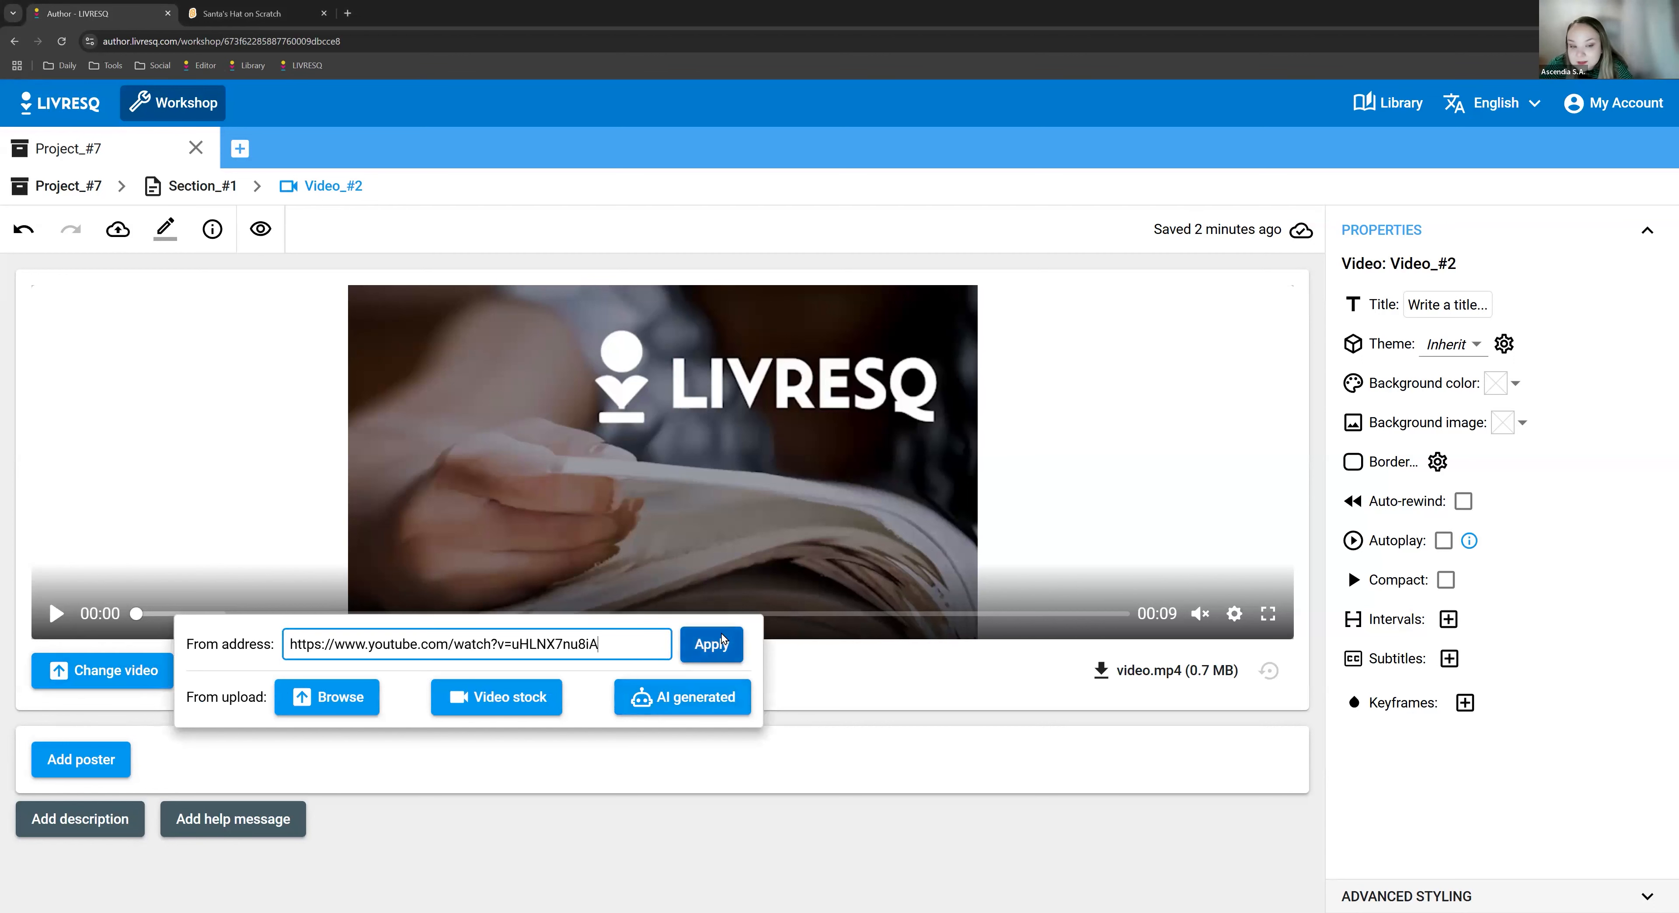
{"action": "left_click", "coordinate": [723, 641]}
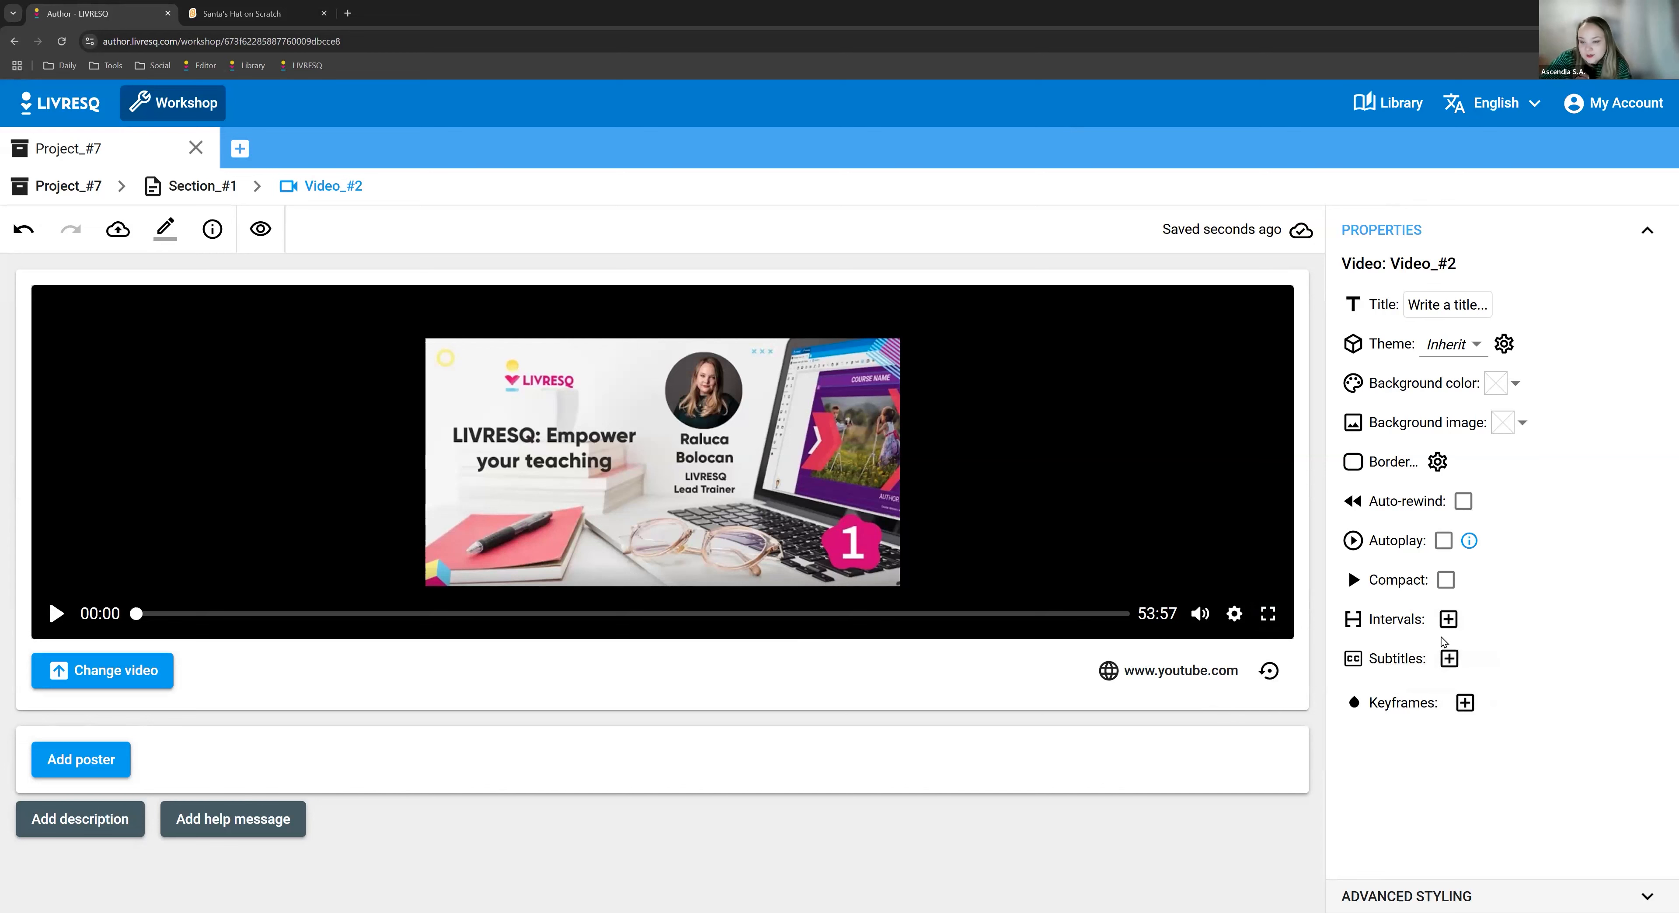
- Add a timeline interval to the YouTube video that begins at 14:00 and ends at 16:30
{"action": "left_click", "coordinate": [1448, 619]}
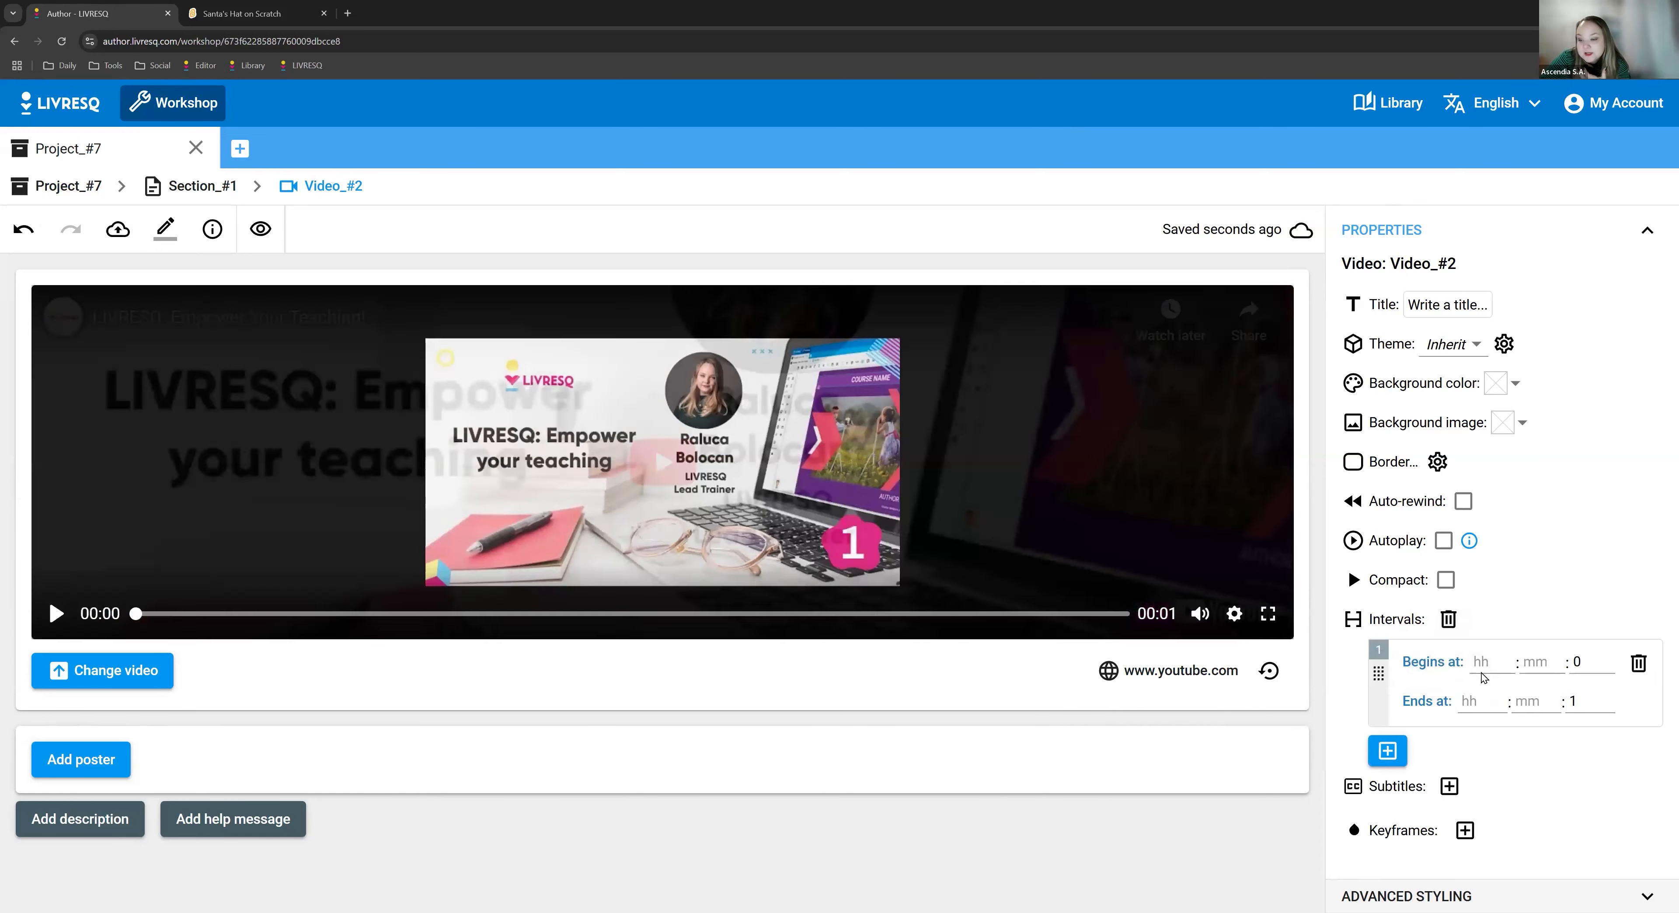
{"action": "left_click", "coordinate": [1535, 665]}
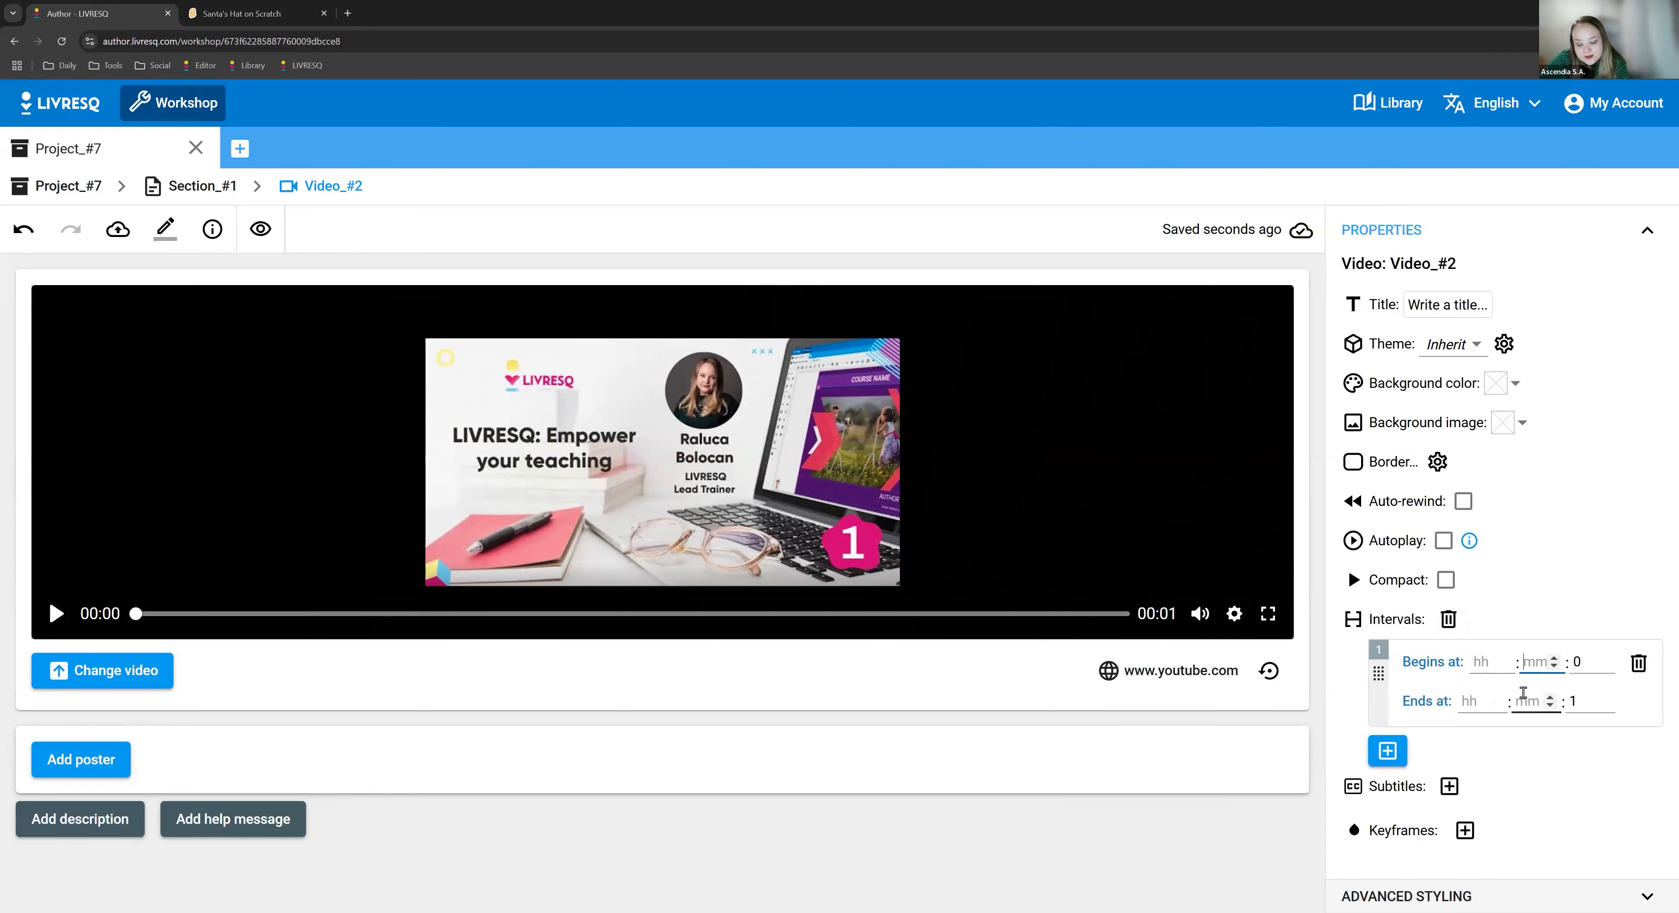
{"action": "type", "text": "14"}
{"action": "left_click", "coordinate": [1538, 705]}
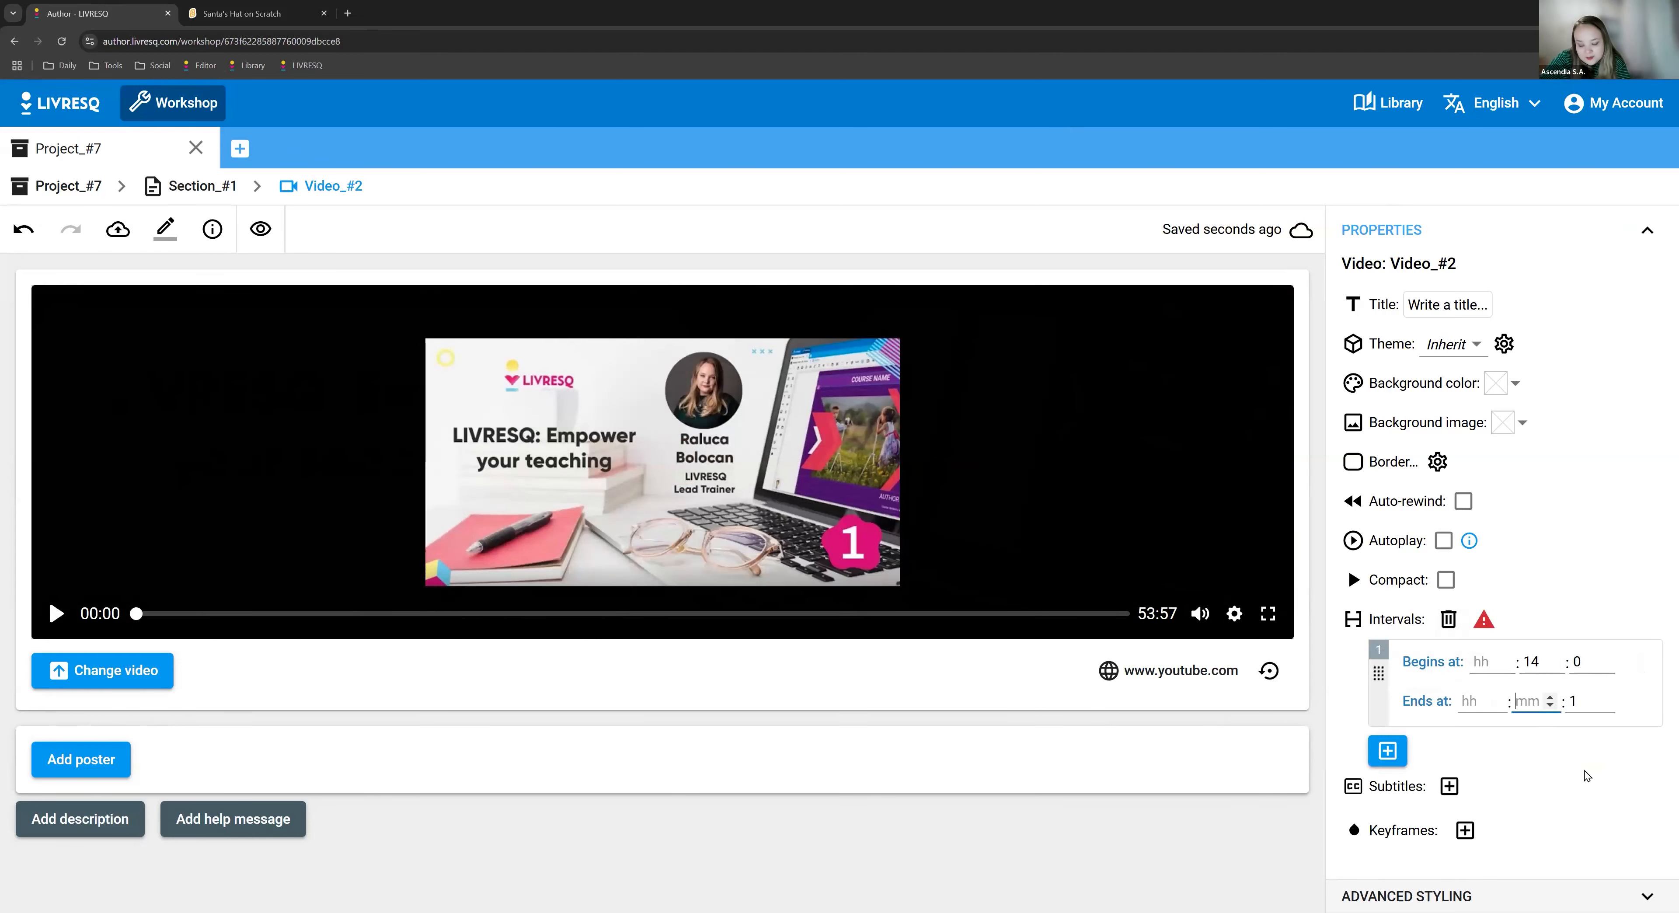
{"action": "type", "text": "16"}
{"action": "key", "text": "Tab"}
{"action": "type", "text": "30"}
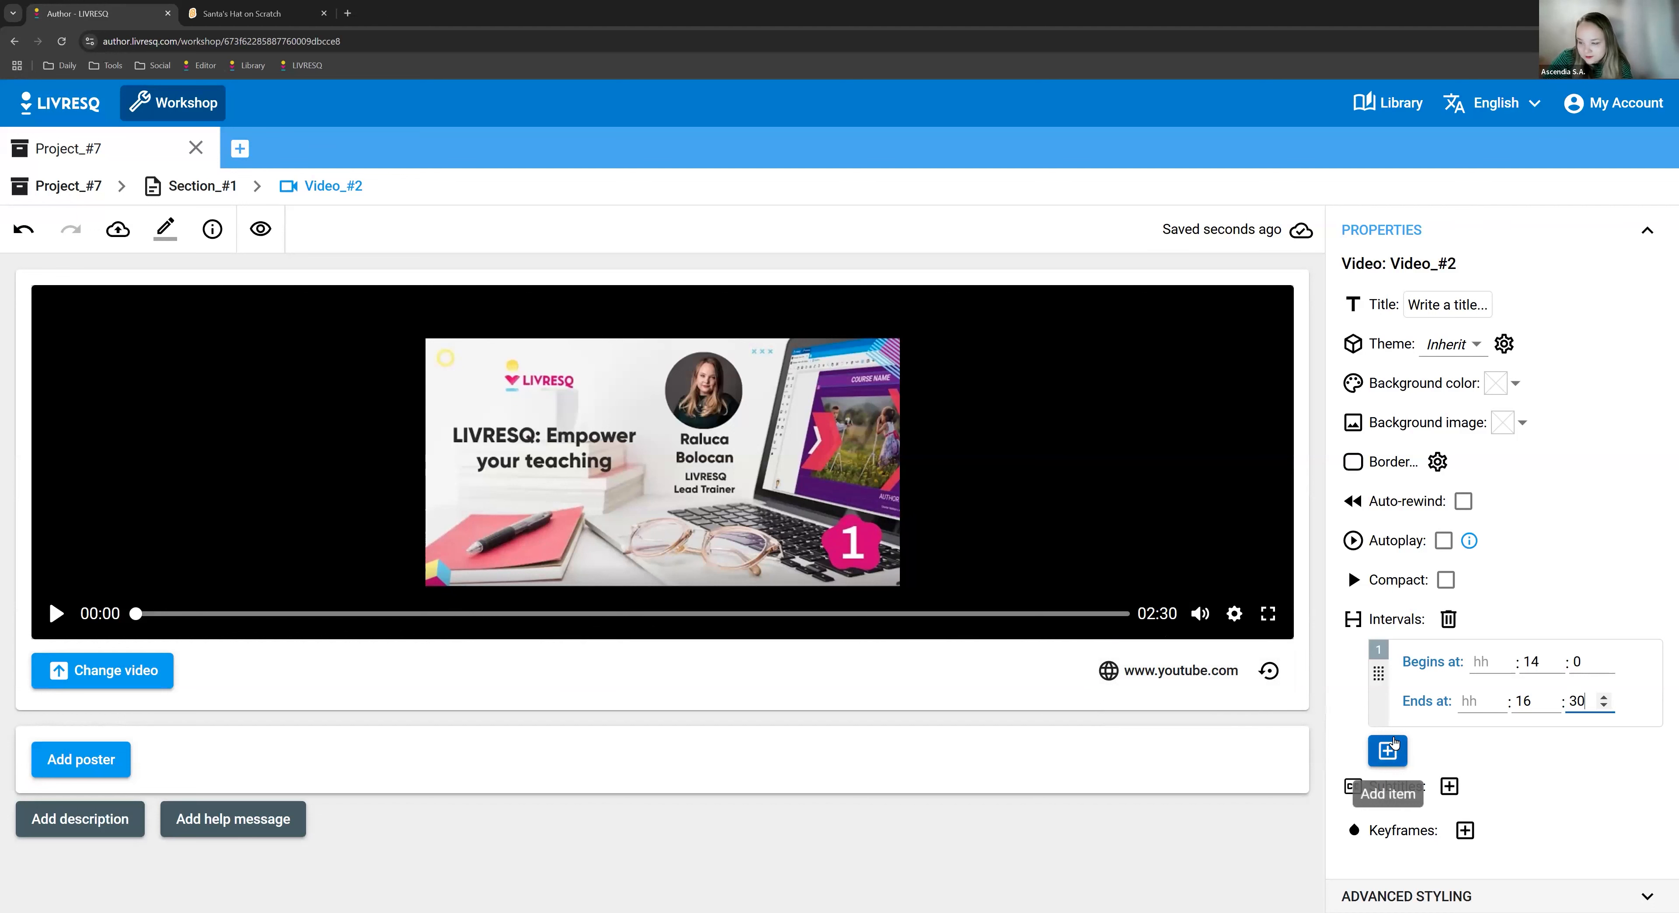
- Add a second timeline interval to the video that begins at 40:00 and ends at 41:00
{"action": "left_click", "coordinate": [1391, 750]}
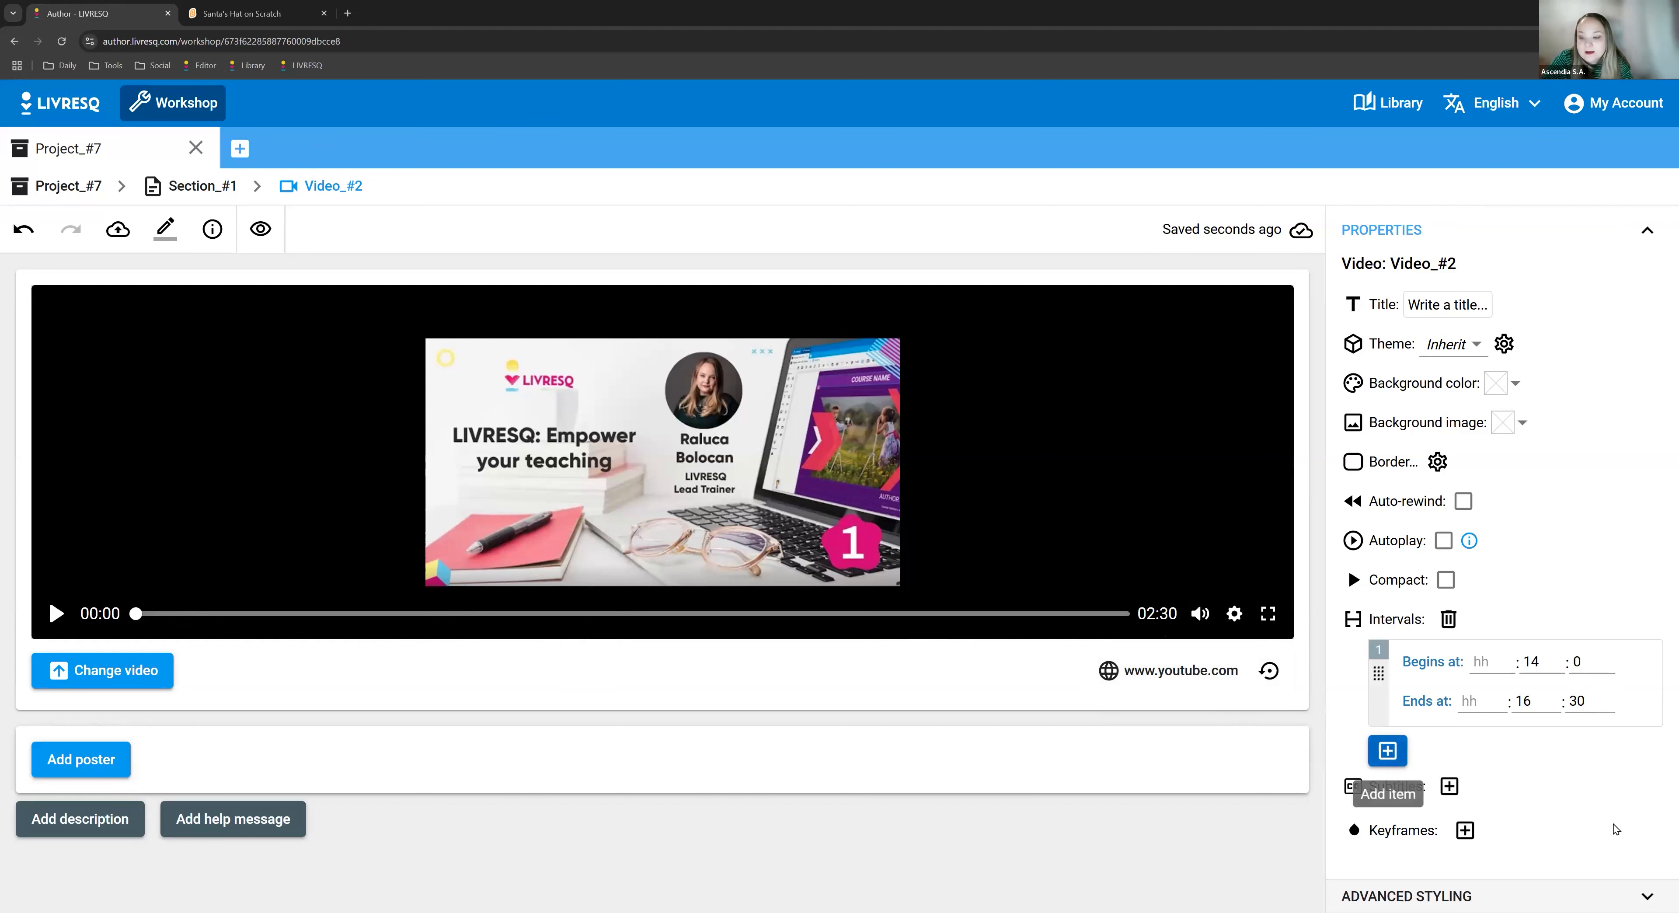
{"action": "left_click", "coordinate": [1389, 755]}
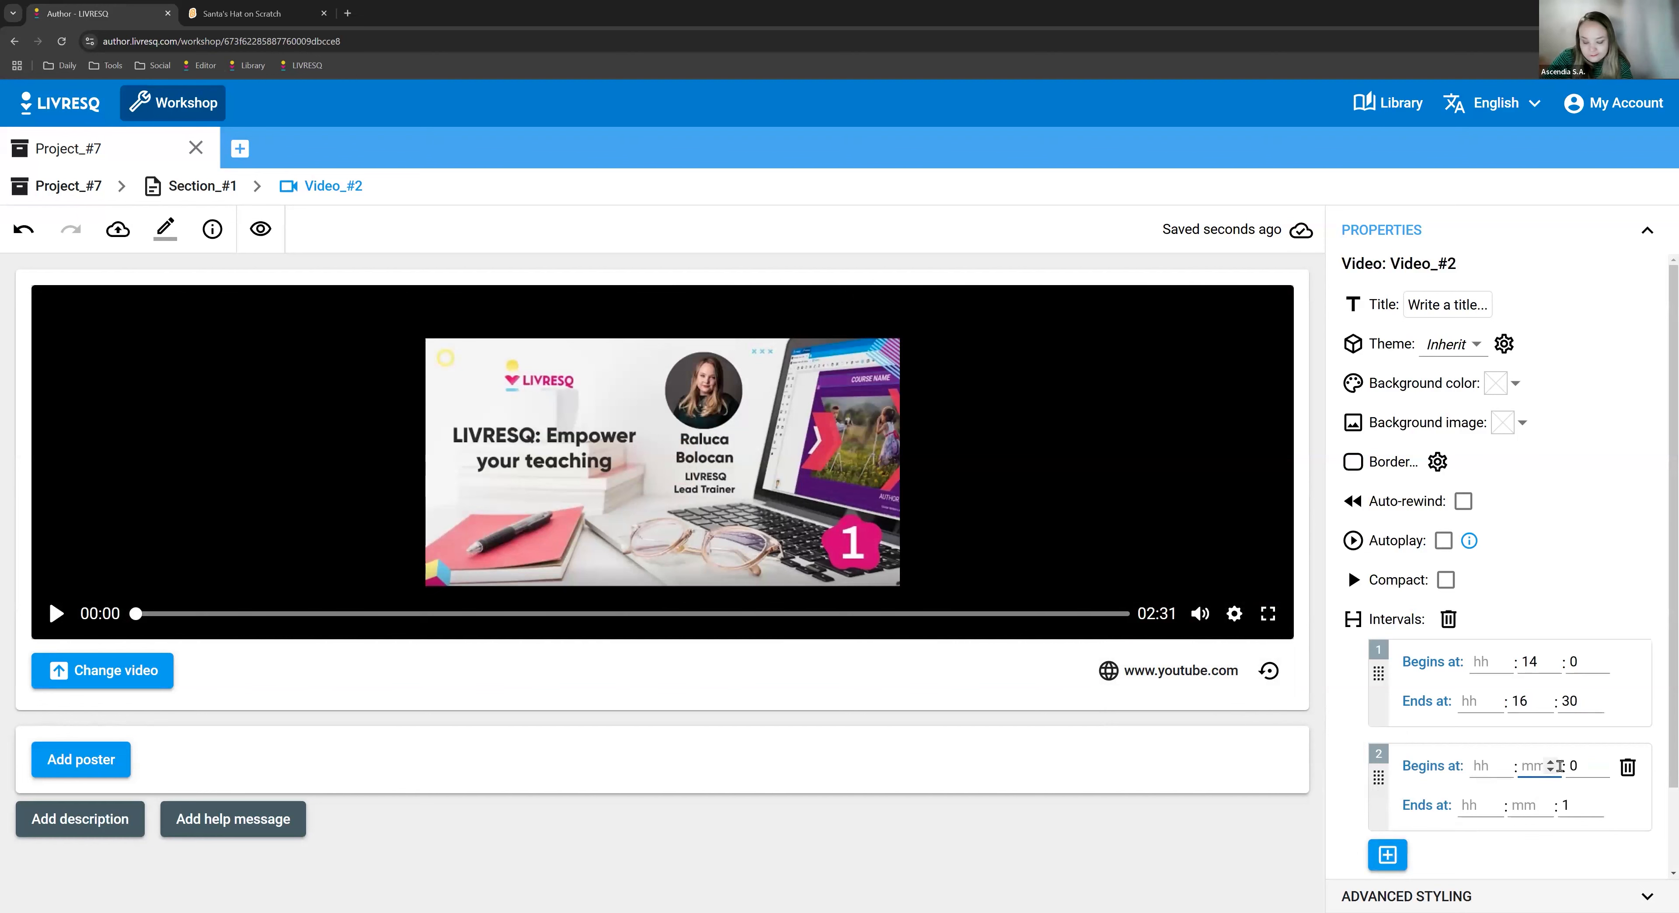
{"action": "type", "text": "40"}
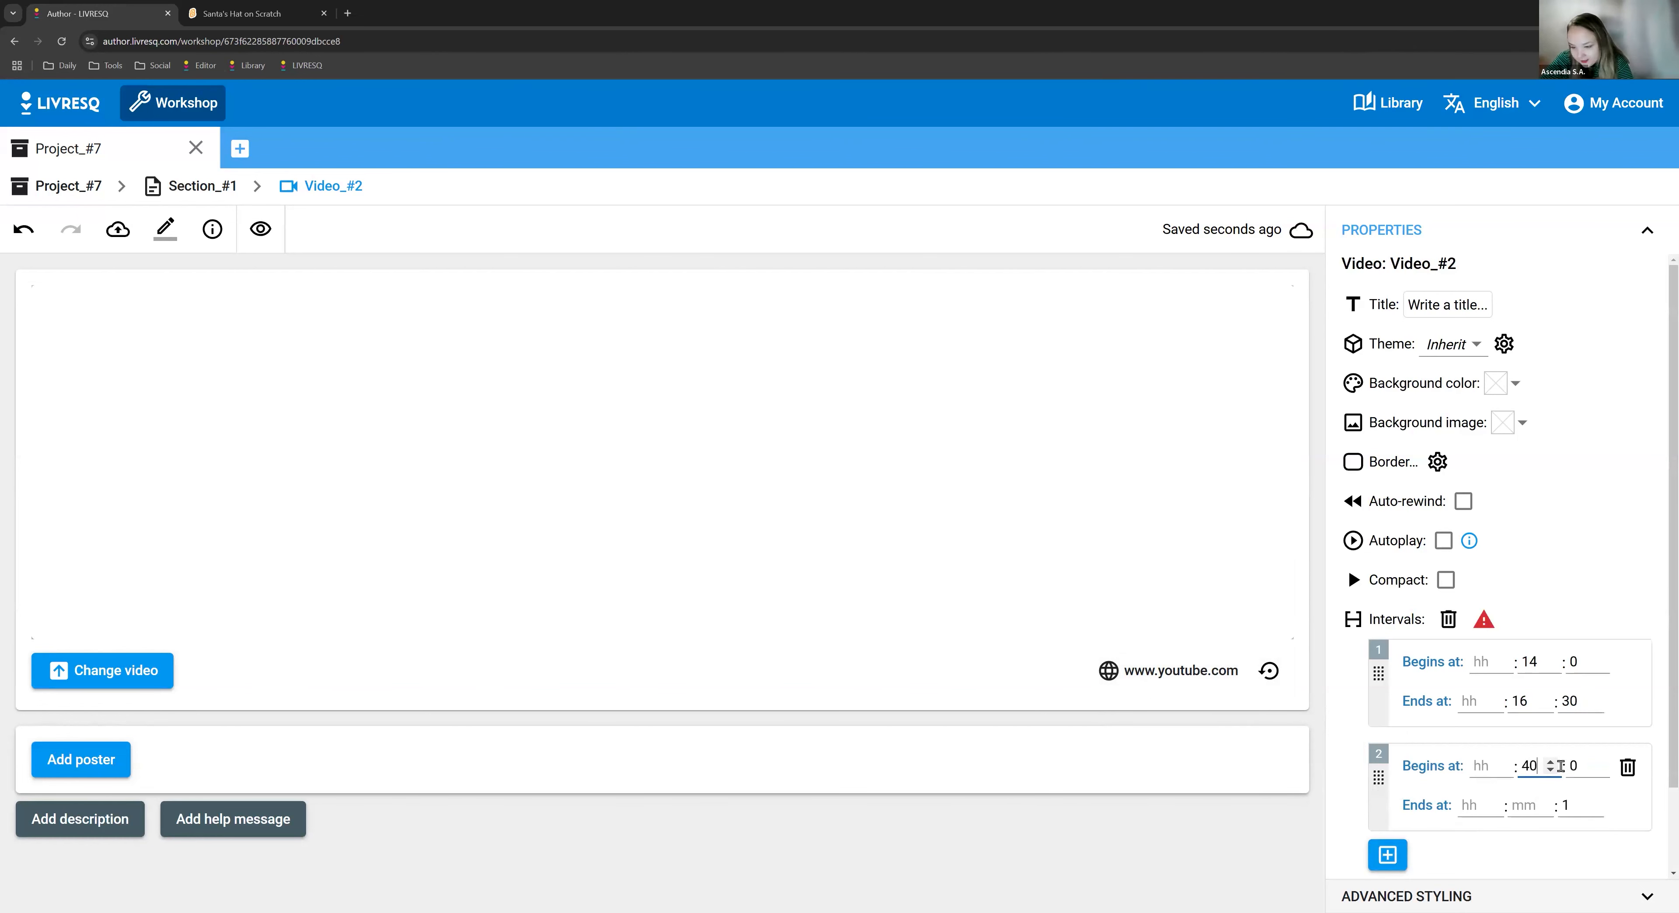
{"action": "left_click", "coordinate": [1532, 807]}
{"action": "type", "text": "41"}
{"action": "left_click_drag", "start_coordinate": [1575, 802], "coordinate": [1538, 811]}
{"action": "type", "text": "00"}
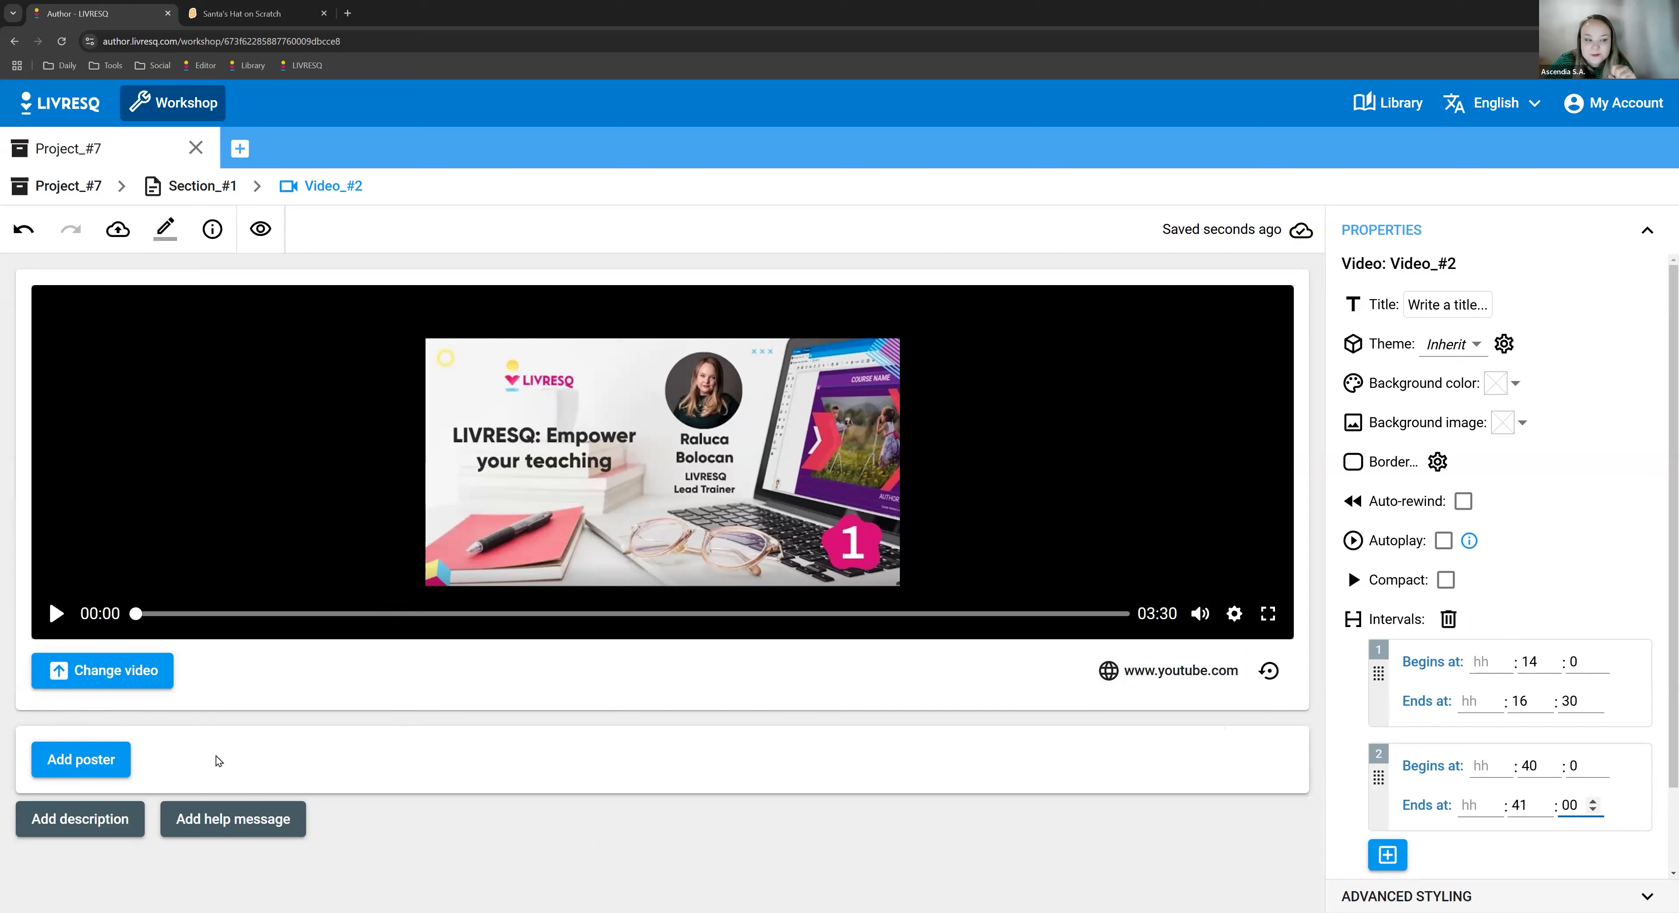
- Replace the video with the first Pixabay stock result for "book", using the small (960 x 540) size
{"action": "left_click", "coordinate": [160, 673]}
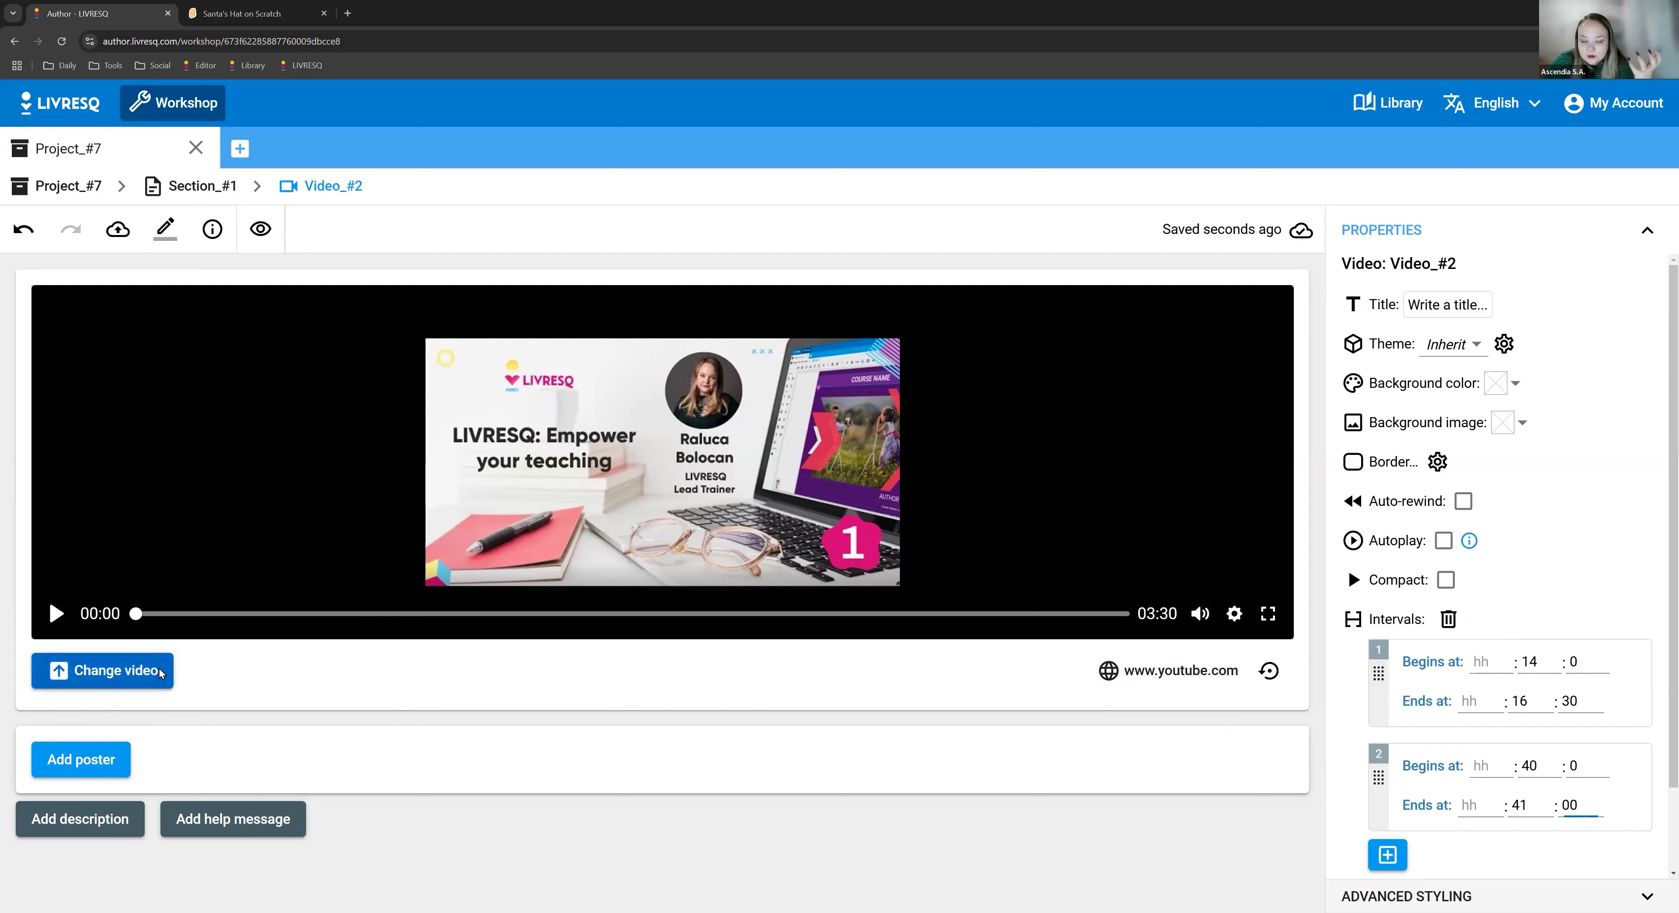
{"action": "left_click", "coordinate": [482, 698]}
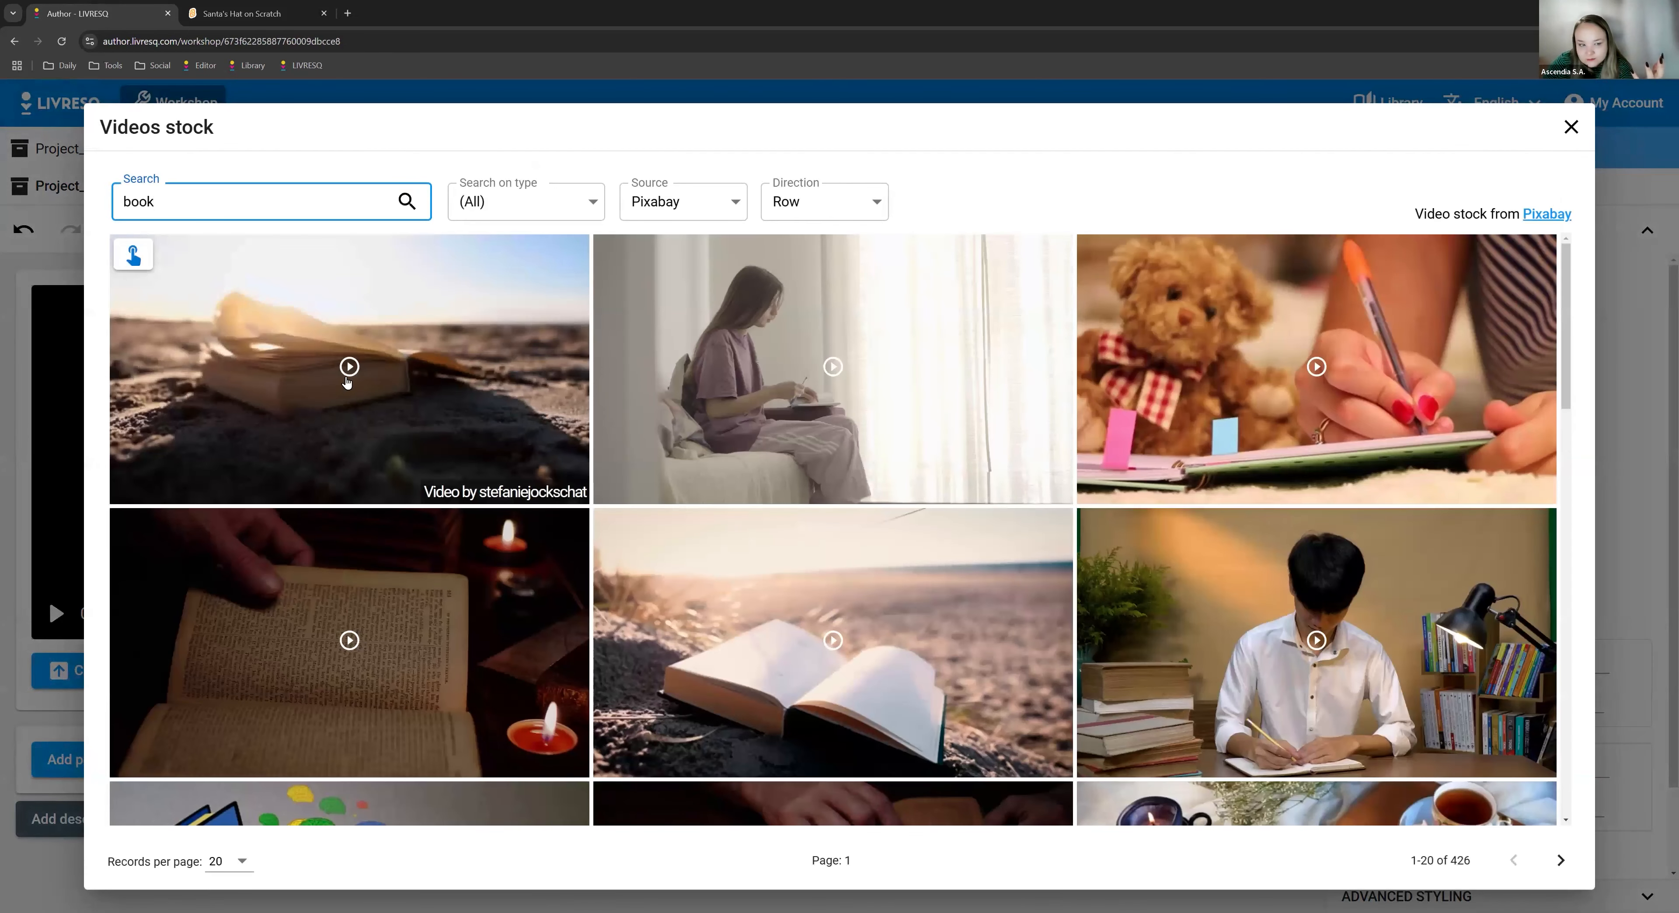
{"action": "left_click", "coordinate": [134, 255]}
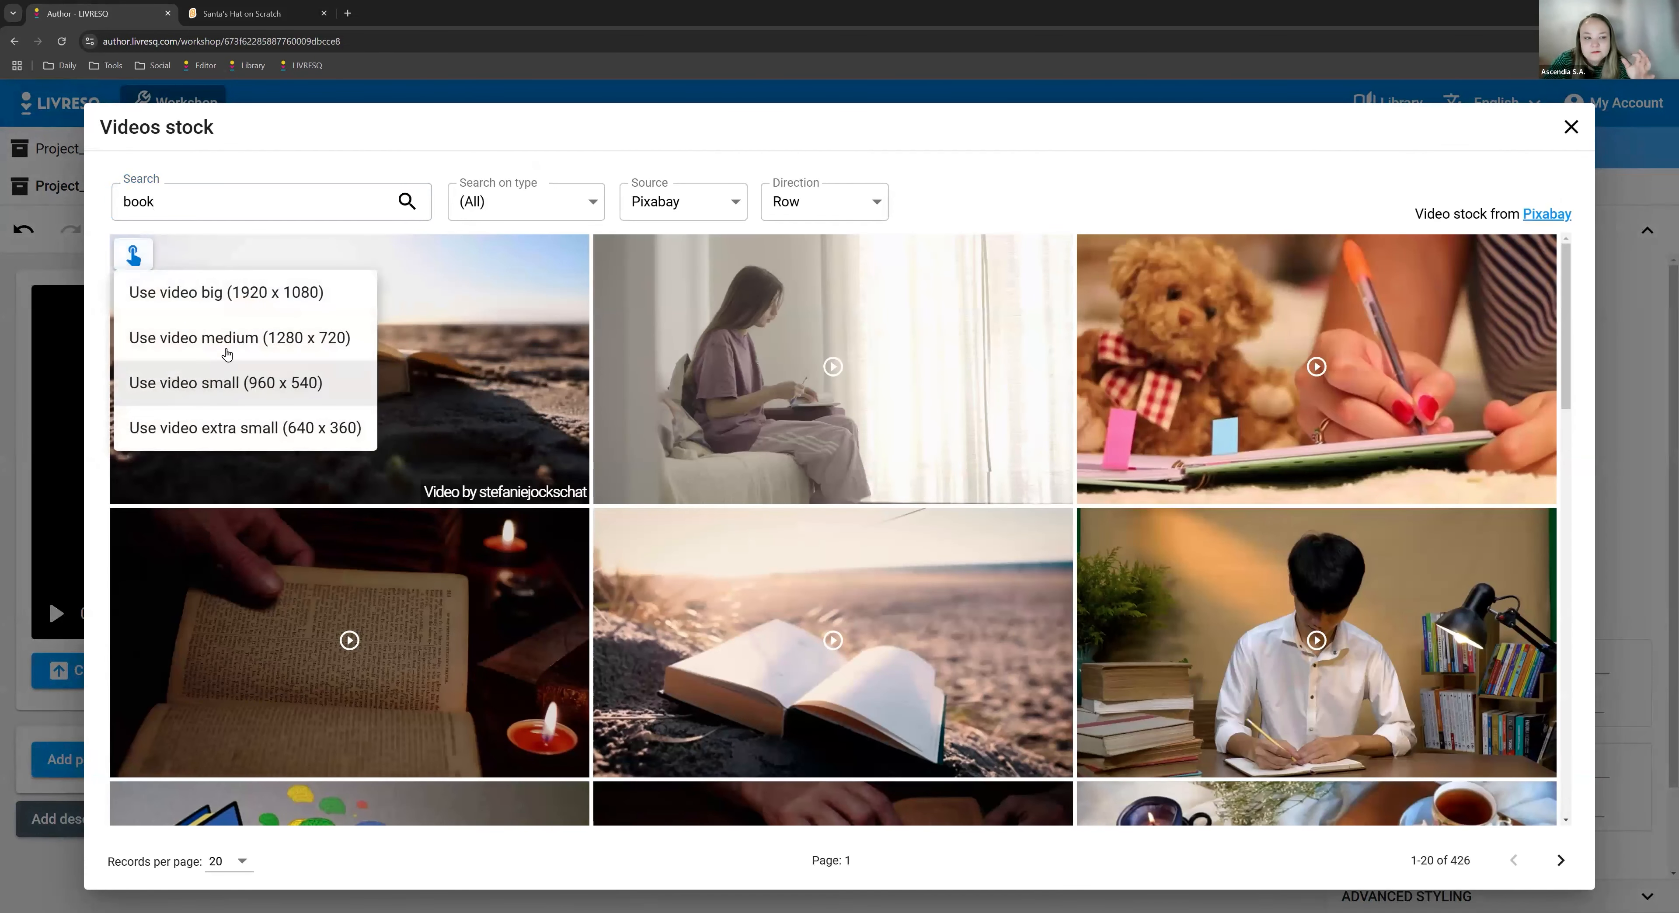
{"action": "left_click", "coordinate": [236, 390]}
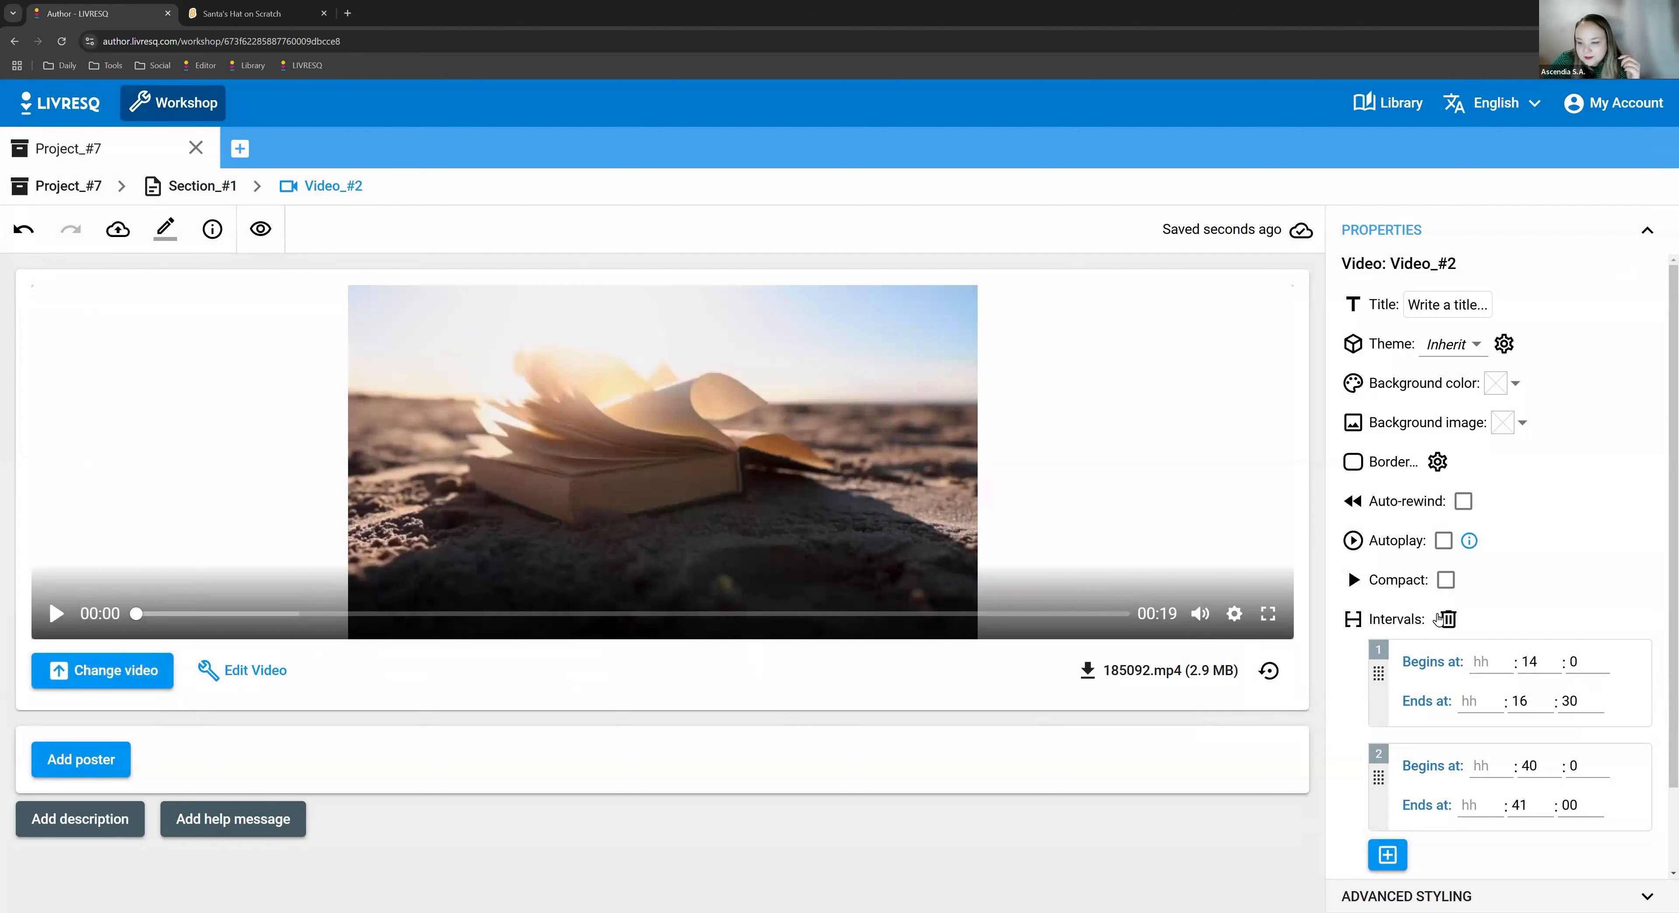
- Replace the video's timeline intervals with a single one from 15 to 17 seconds, and return to Section_#1
{"action": "left_click", "coordinate": [1448, 619]}
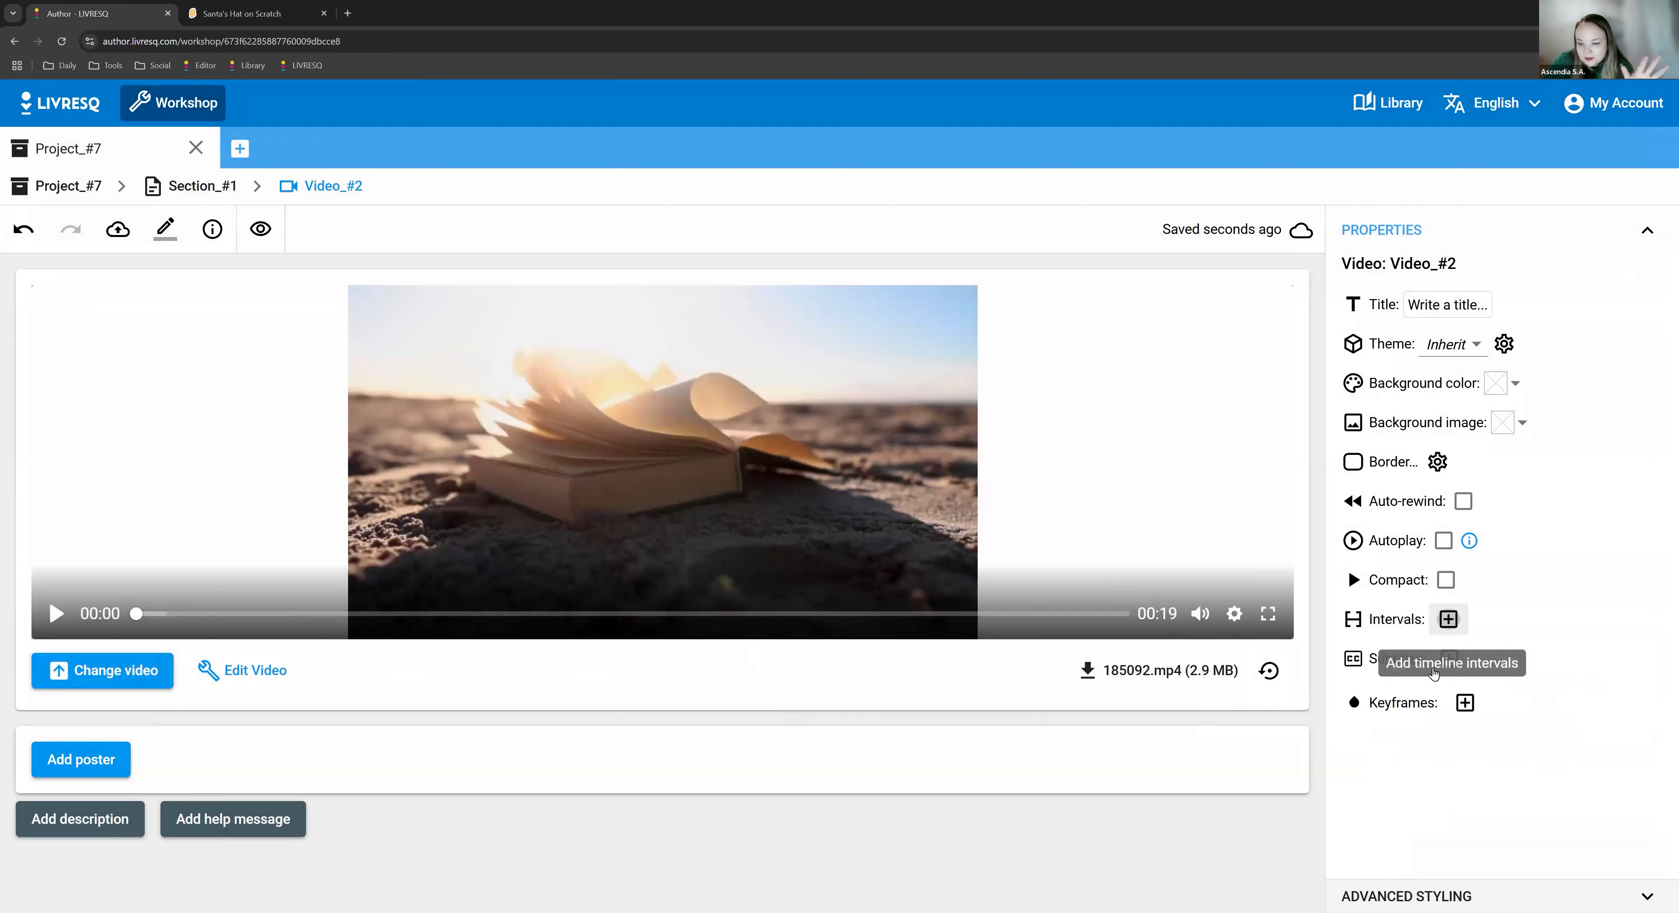
{"action": "left_click", "coordinate": [1449, 621]}
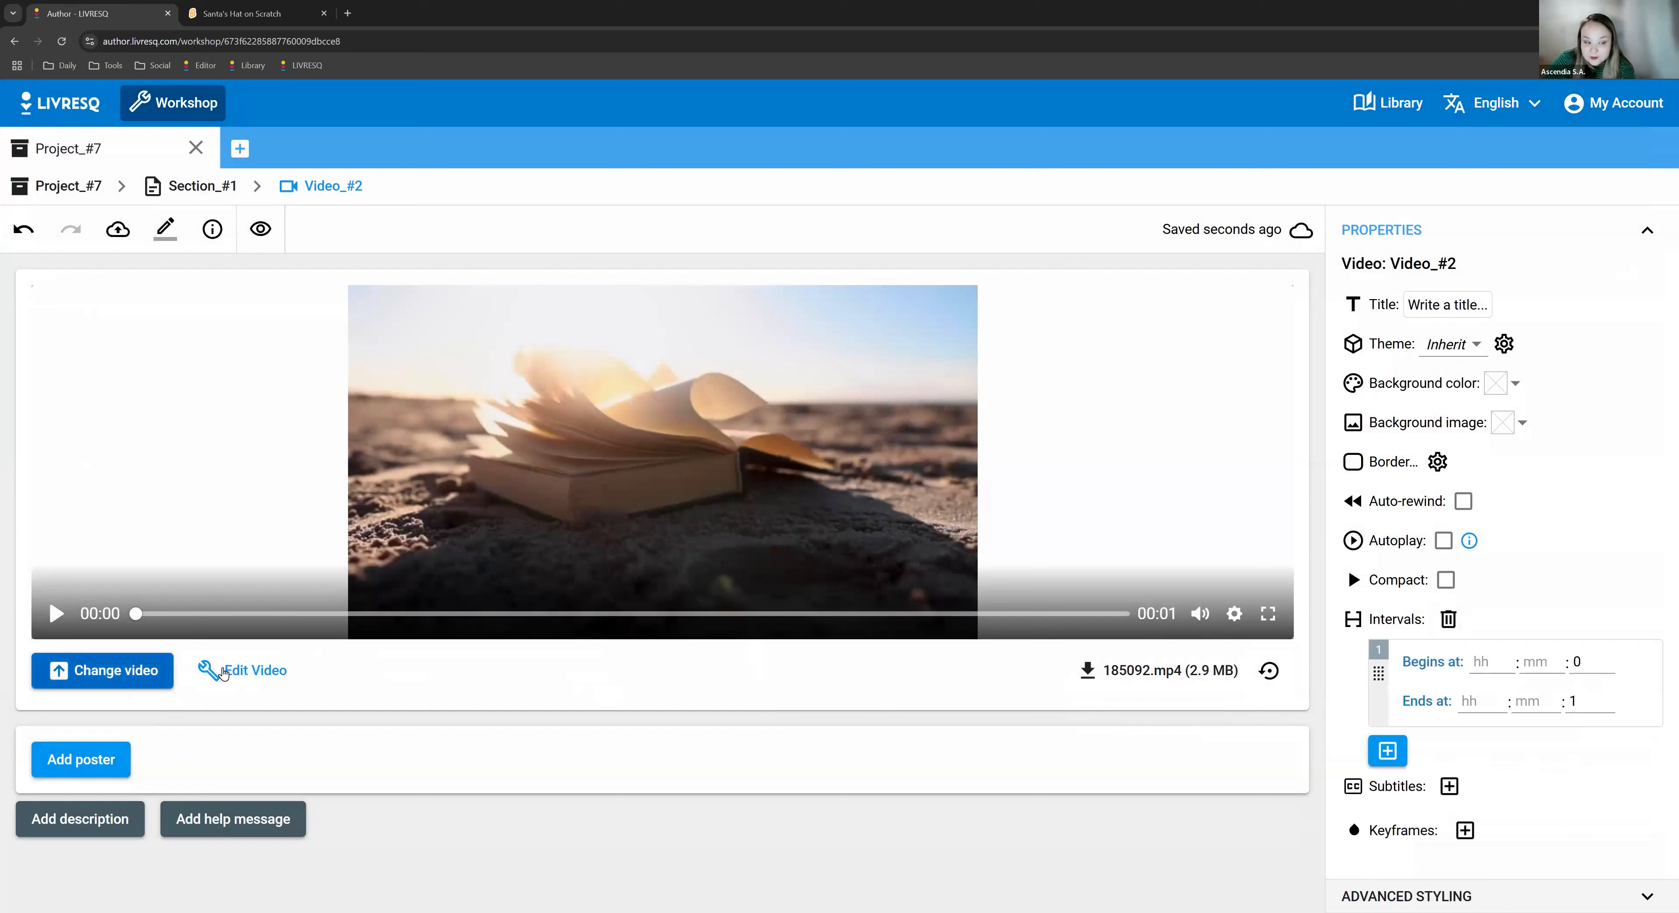
{"action": "left_click", "coordinate": [1528, 659]}
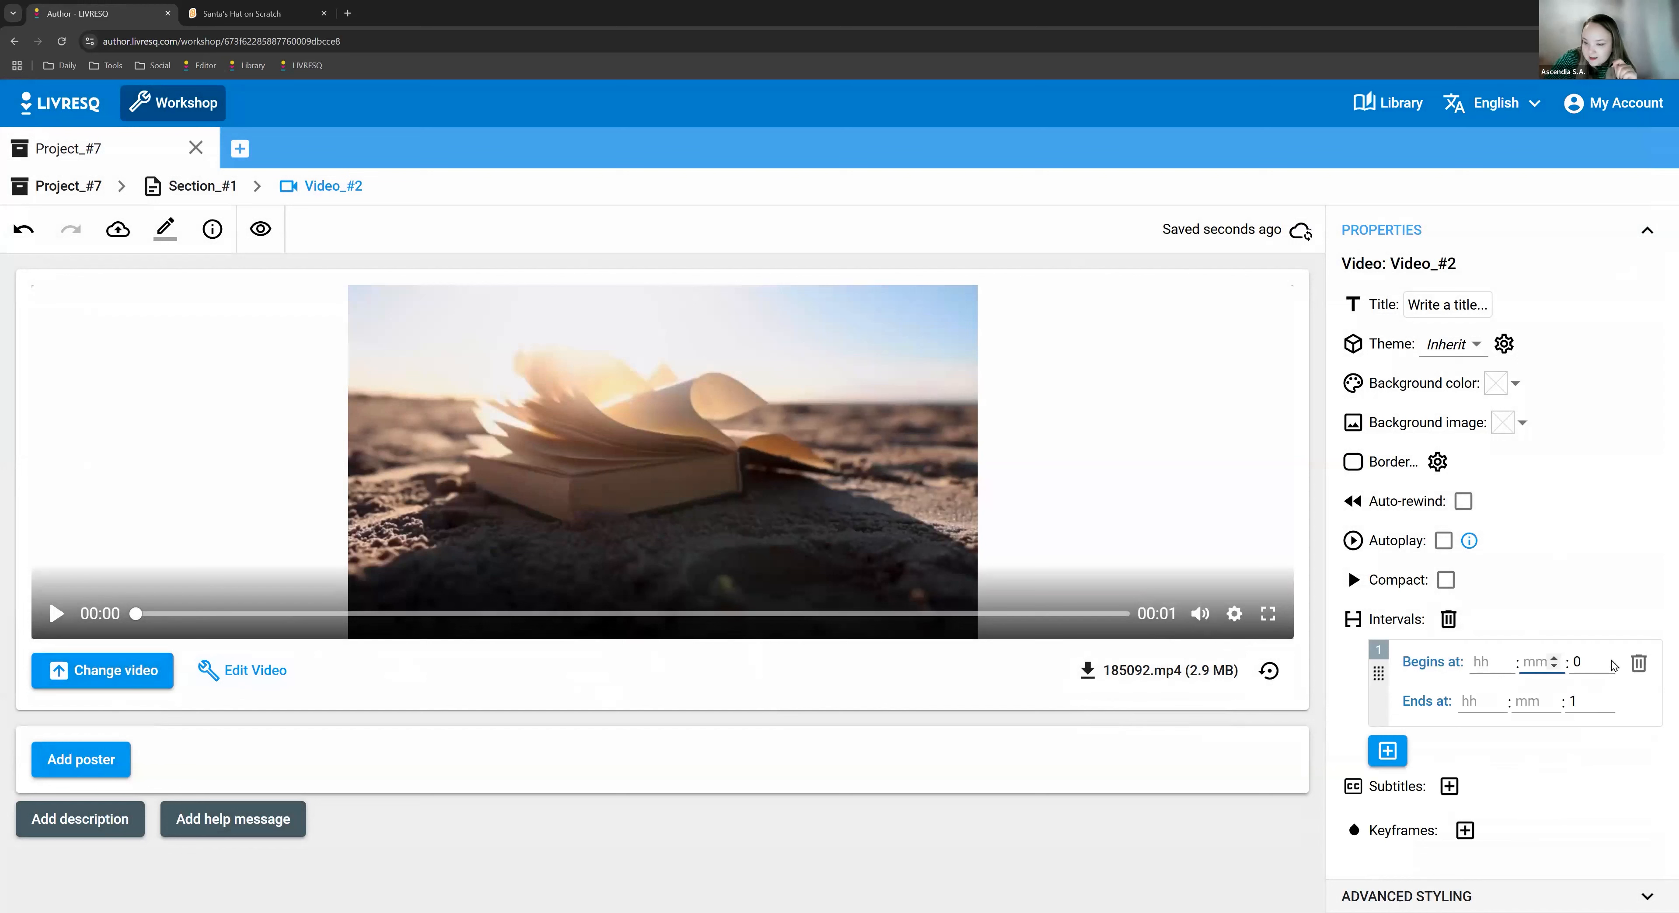
{"action": "key", "text": "Tab"}
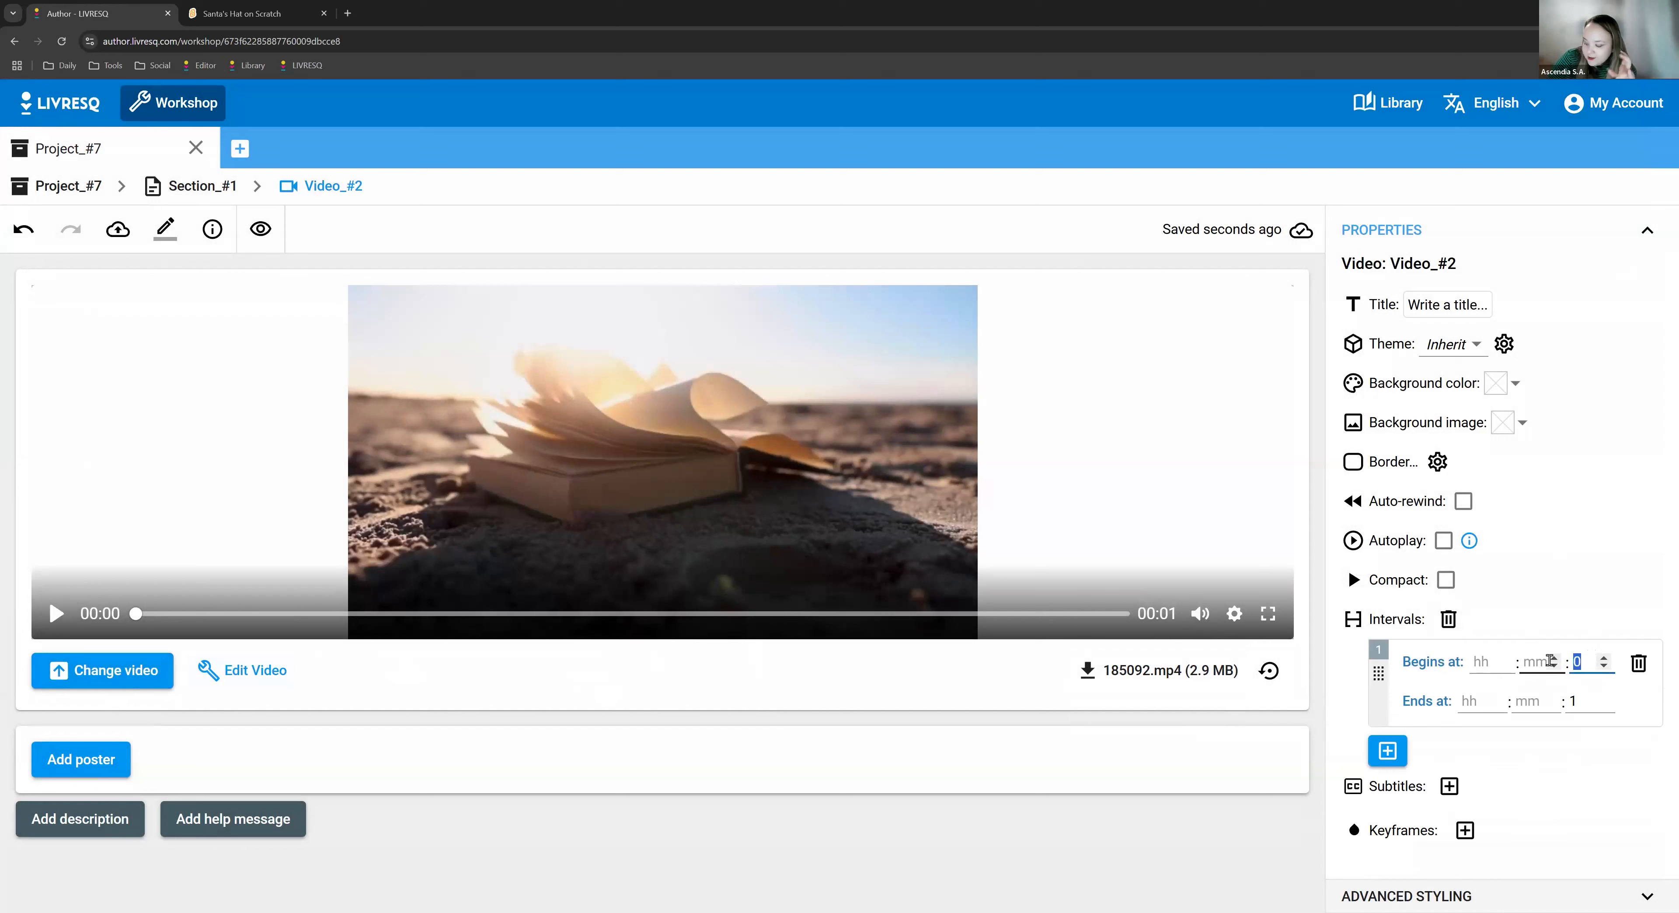
{"action": "type", "text": "15"}
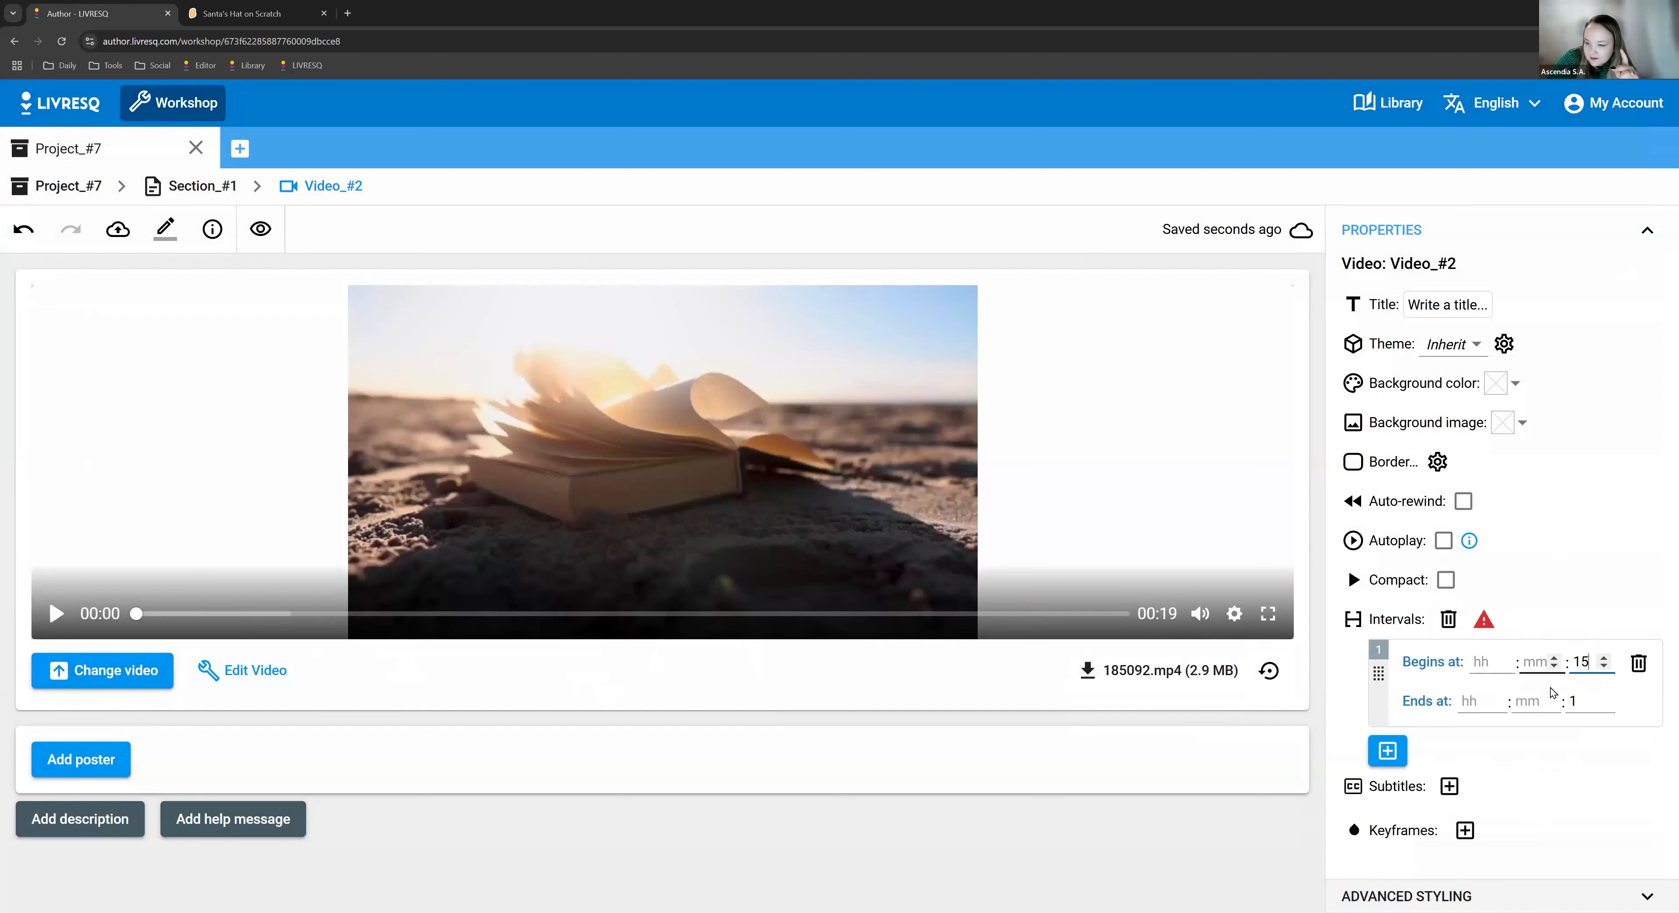
{"action": "left_click", "coordinate": [1586, 709]}
{"action": "type", "text": "17"}
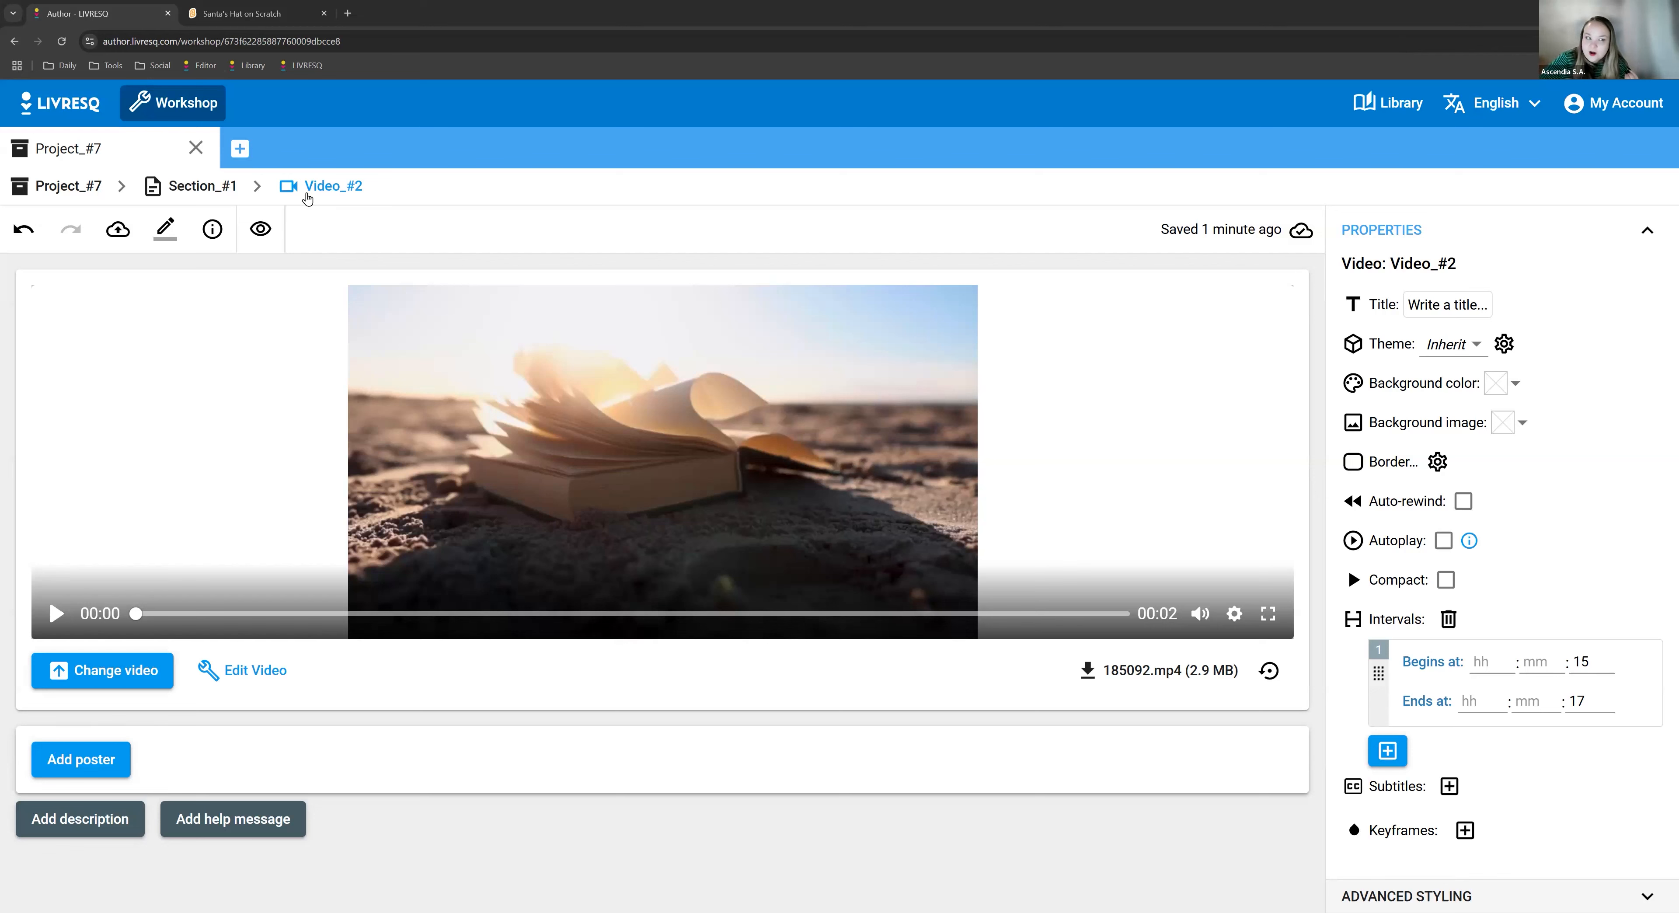
{"action": "left_click", "coordinate": [196, 186]}
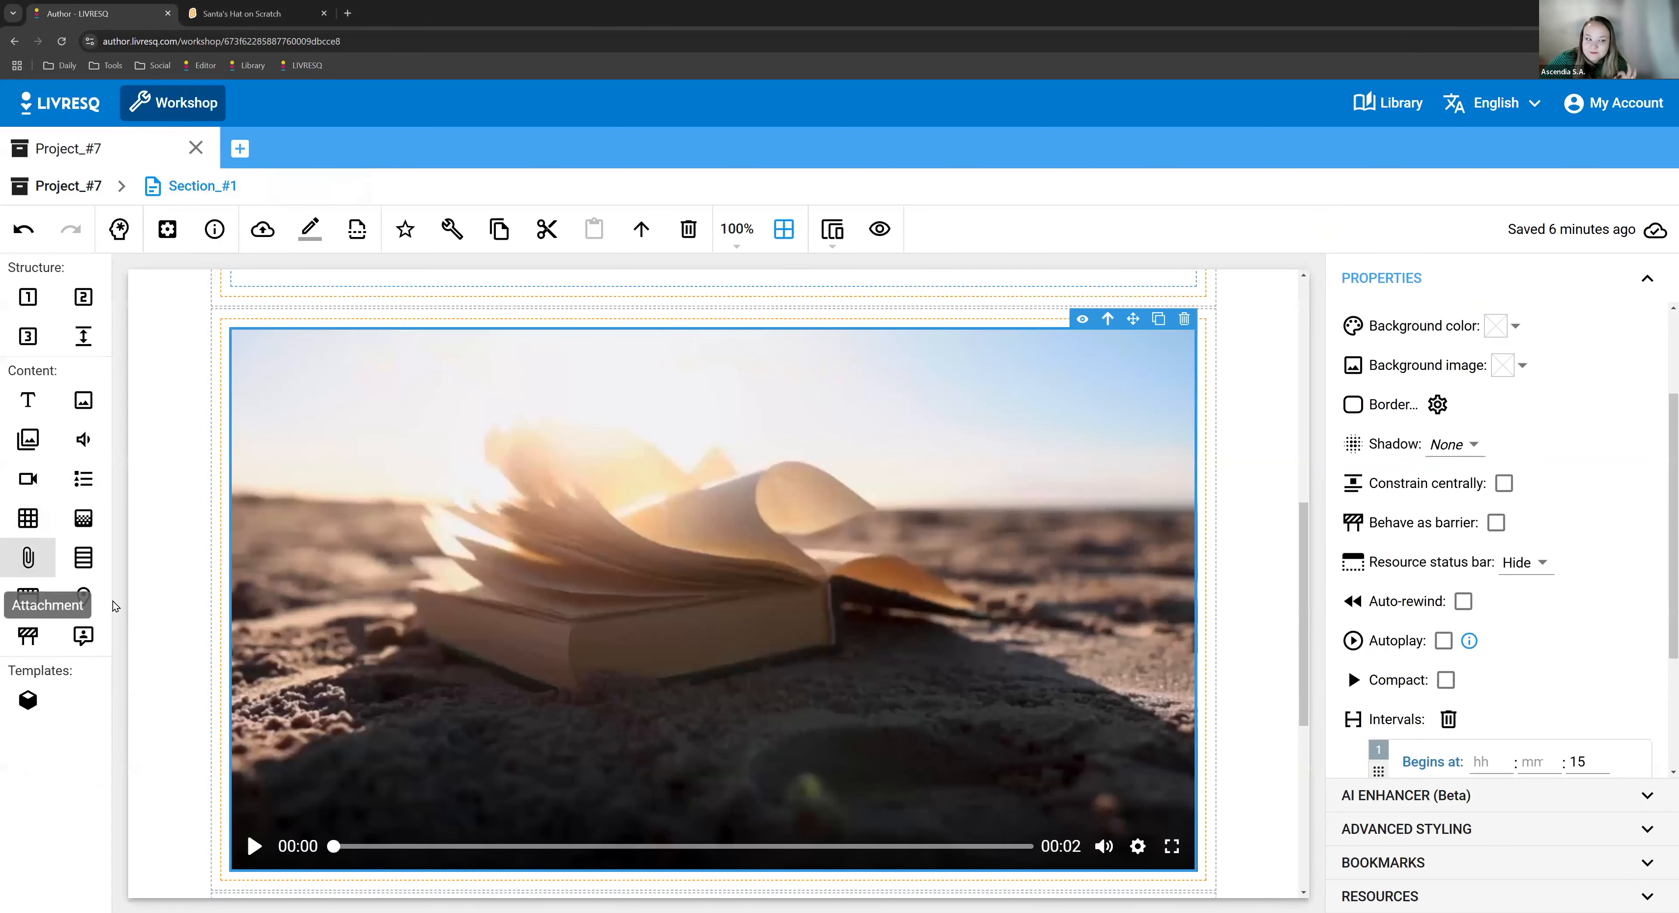